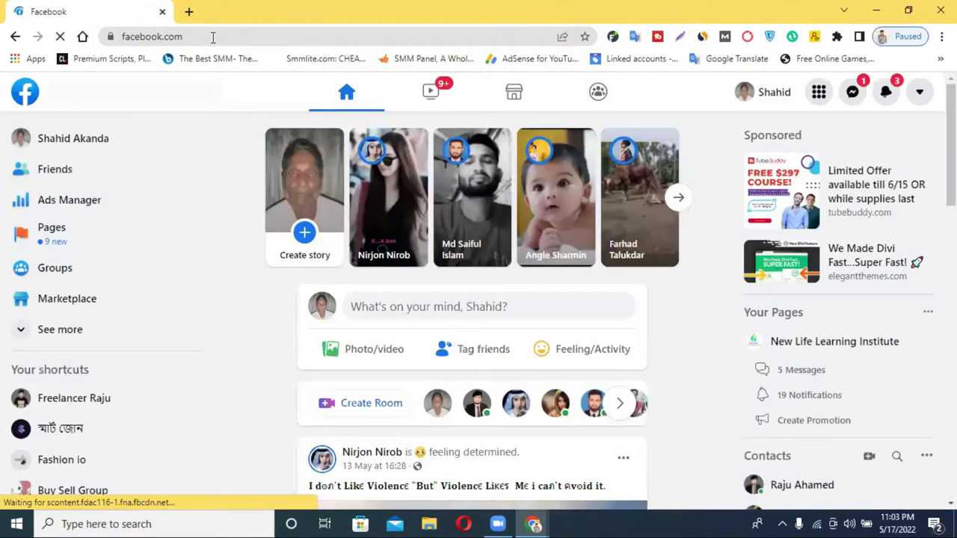
# Step: Open Ads Manager from the Facebook sidebar to show the two campaigns with account errors
pyautogui.click(84, 205)
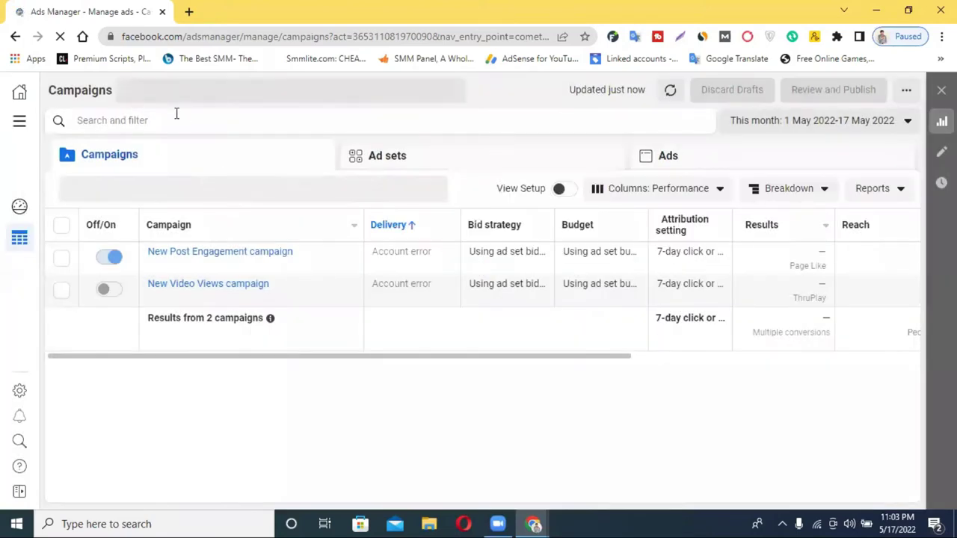
# Step: Switch to the second ad account, with its 14 campaigns, and start a new campaign
pyautogui.click(225, 94)
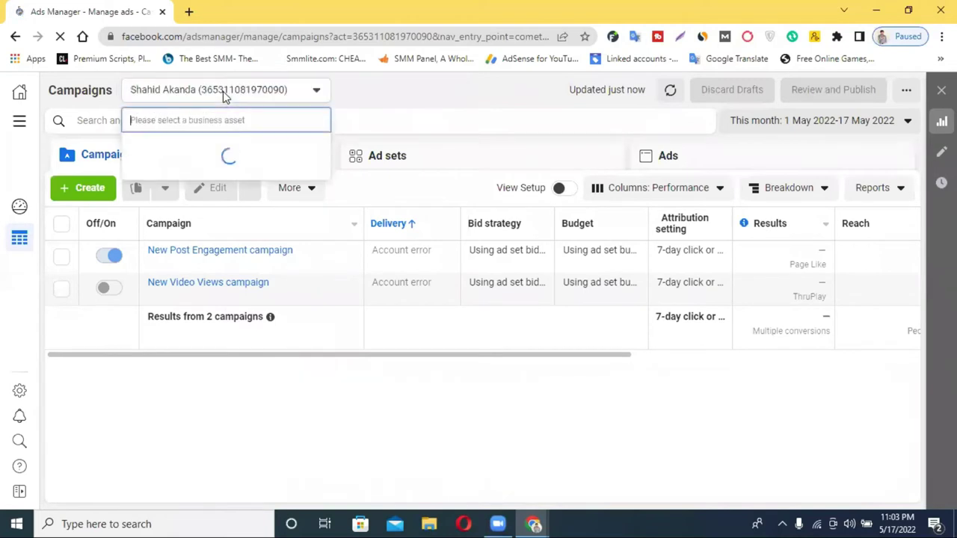
pyautogui.click(180, 188)
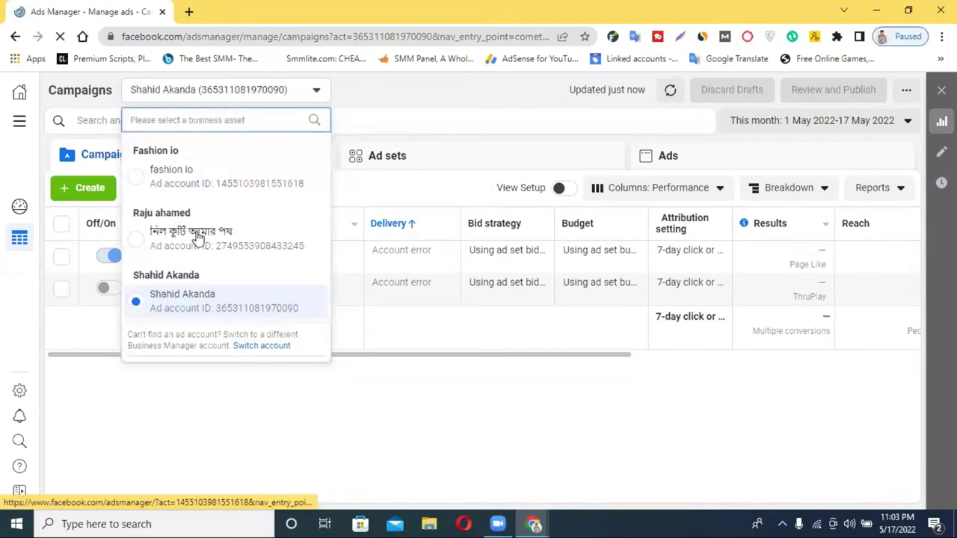
pyautogui.click(202, 241)
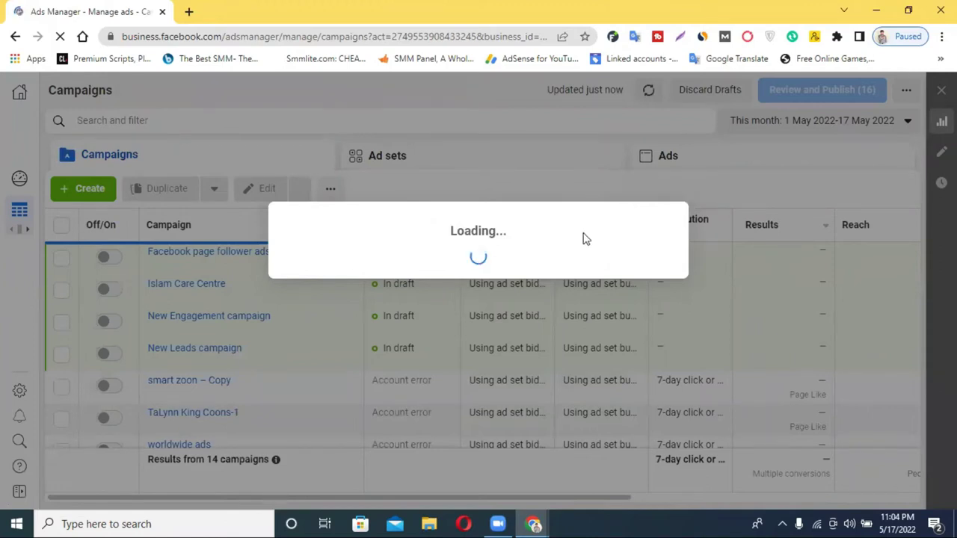
pyautogui.press('XF86AudioRaiseVolume')
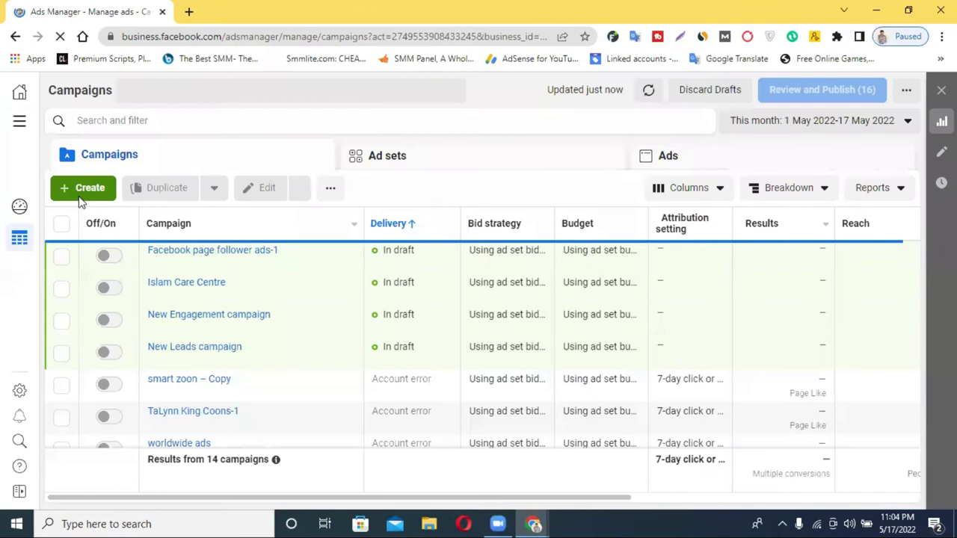
pyautogui.click(83, 188)
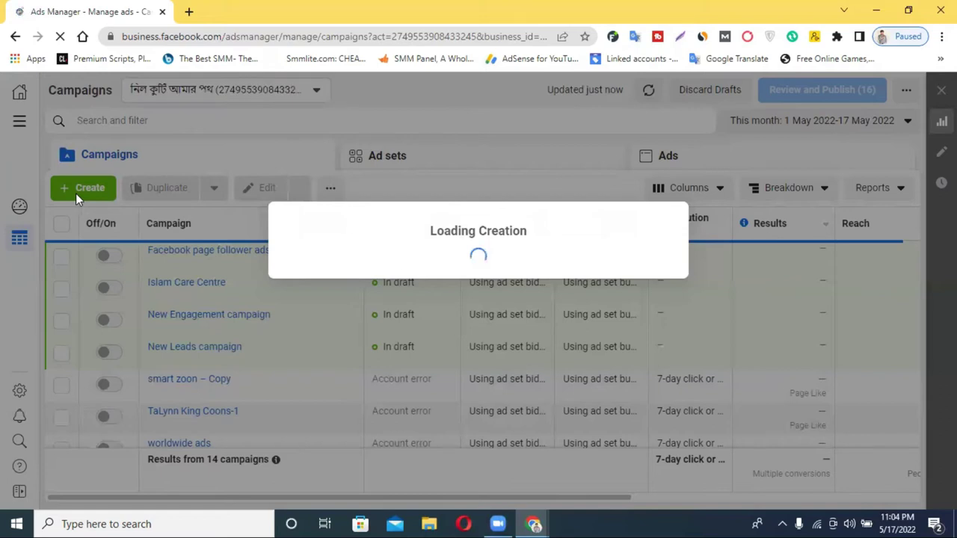
# Step: Select Awareness as the objective and highlight its Video views use
pyautogui.scroll(-1, 416, 254)
pyautogui.scroll(-2, 416, 255)
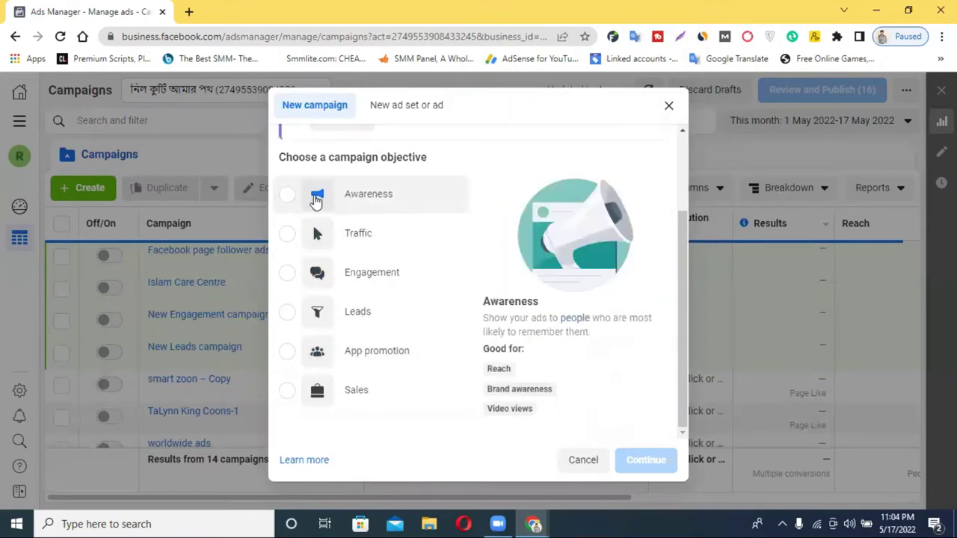
pyautogui.click(332, 206)
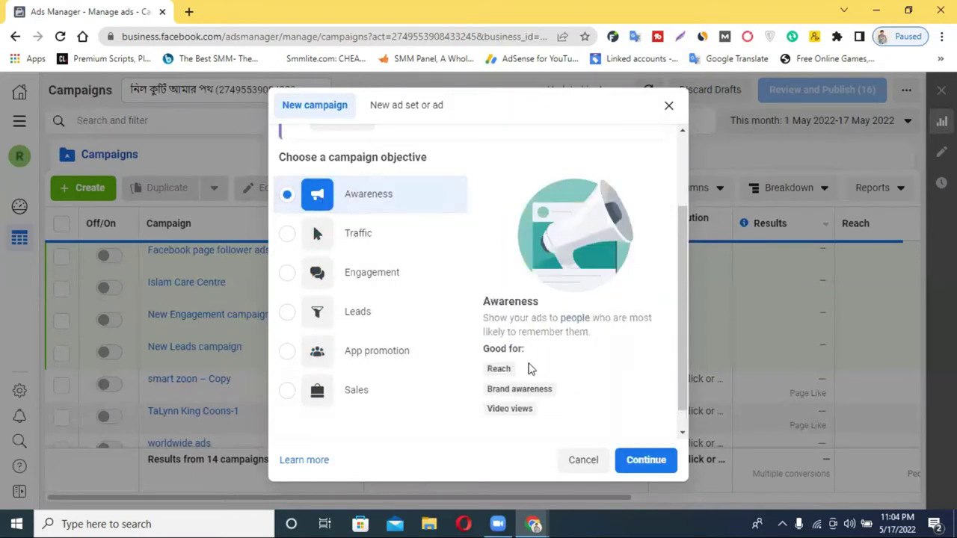
pyautogui.scroll(-1, 517, 377)
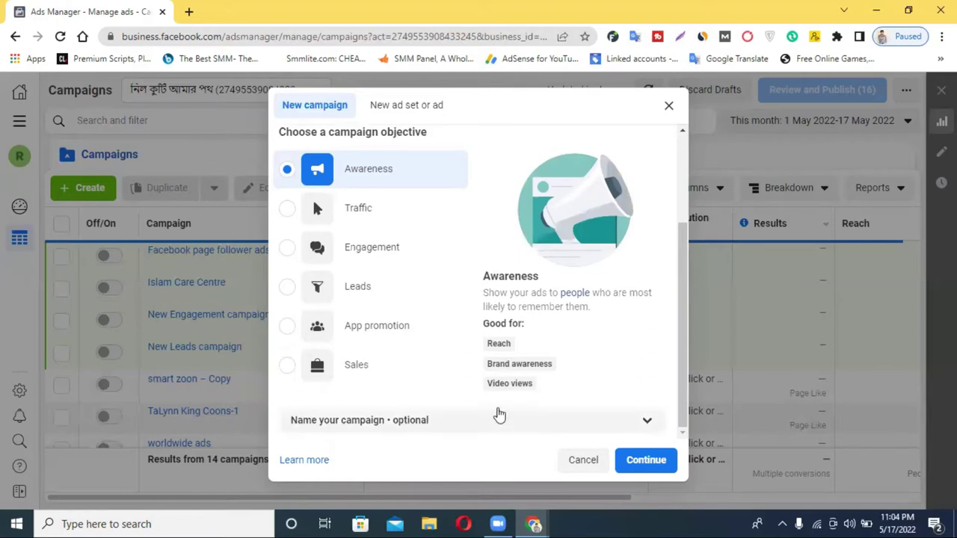
pyautogui.doubleClick(499, 384)
pyautogui.tripleClick(498, 384)
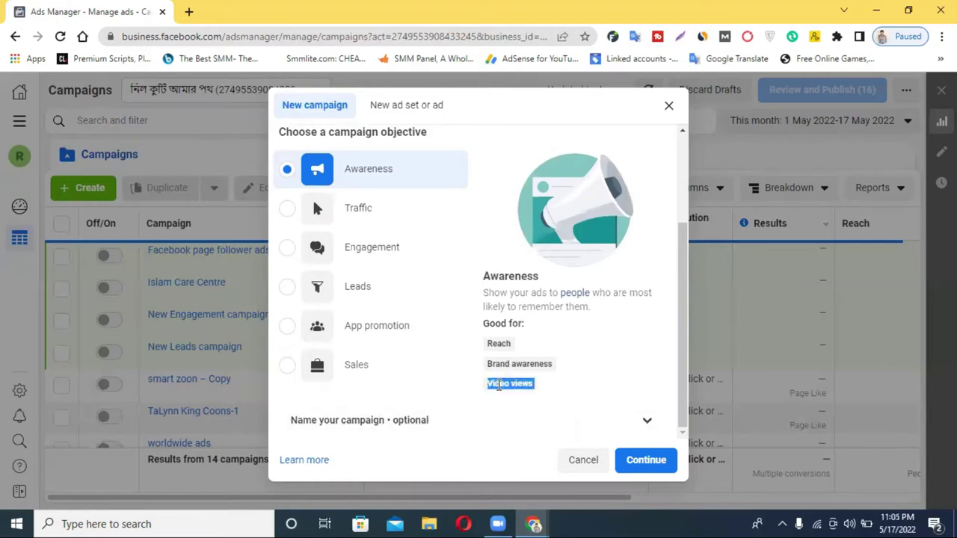
# Step: Try Traffic, highlighting Link clicks and Landing page views, then choose Engagement instead
pyautogui.click(360, 211)
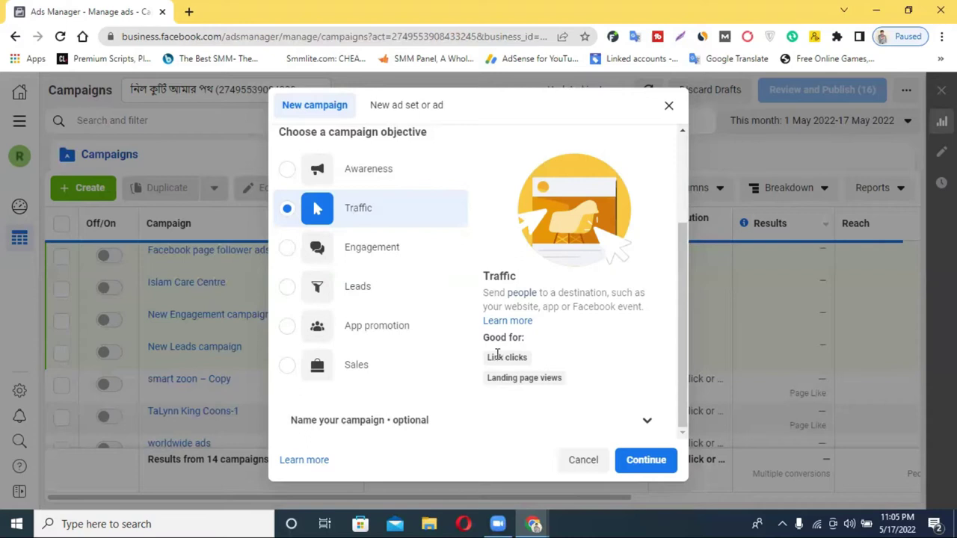
pyautogui.moveTo(492, 354); pyautogui.dragTo(548, 360)
pyautogui.click(552, 378)
pyautogui.moveTo(499, 378); pyautogui.dragTo(566, 384)
pyautogui.click(580, 379)
pyautogui.moveTo(487, 357); pyautogui.dragTo(578, 384)
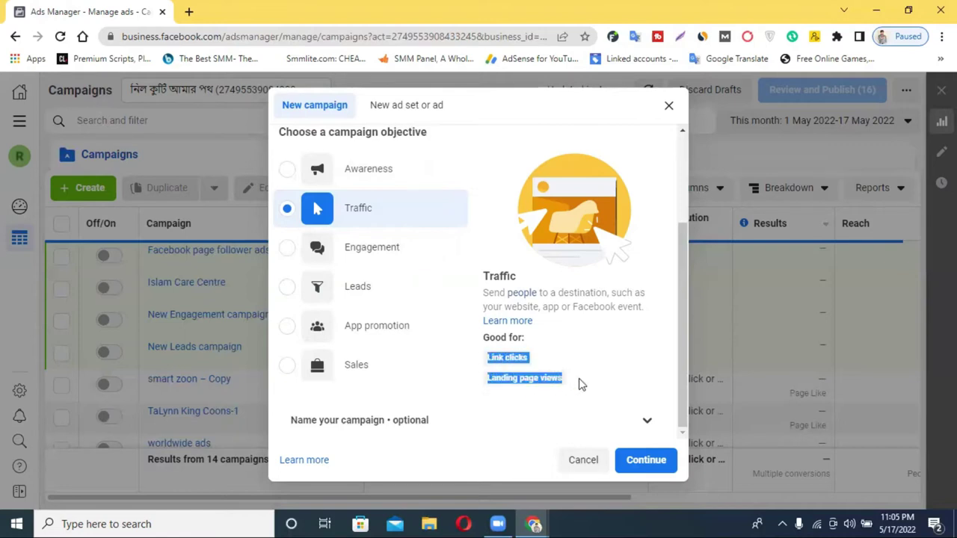
pyautogui.click(370, 250)
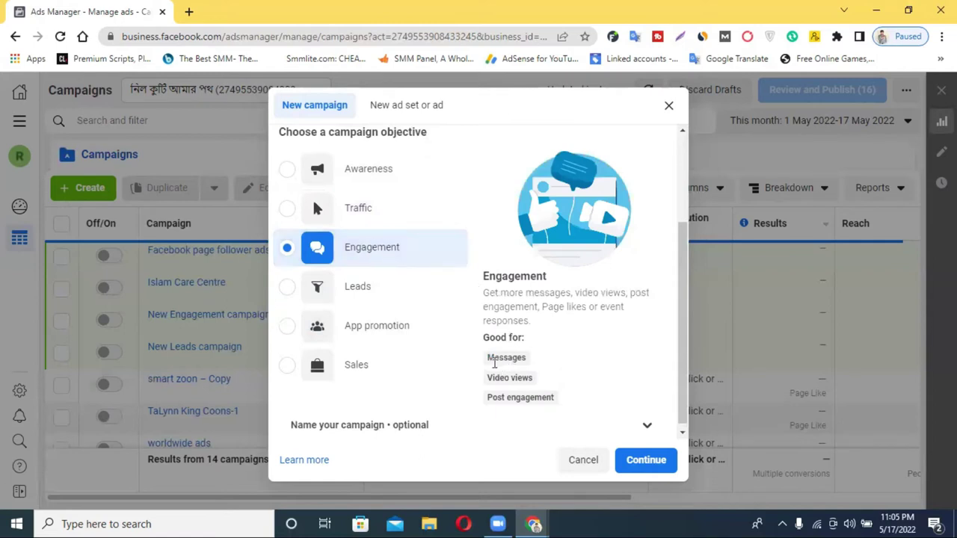
# Step: Highlight Engagement's Messages and Video views uses, try Leads, then choose App promotion
pyautogui.moveTo(489, 361); pyautogui.dragTo(537, 362)
pyautogui.moveTo(486, 384); pyautogui.dragTo(553, 389)
pyautogui.scroll(-1, 499, 404)
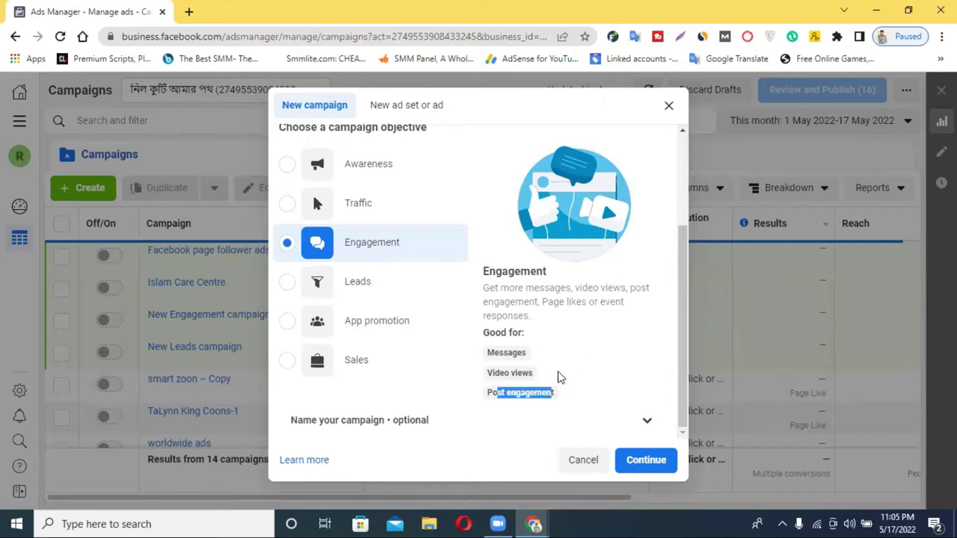
pyautogui.click(353, 288)
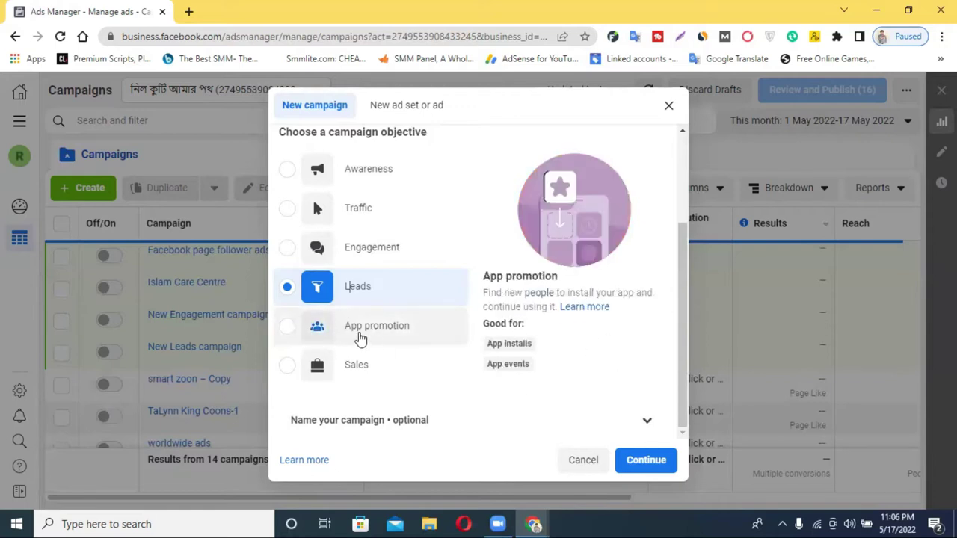
pyautogui.click(385, 337)
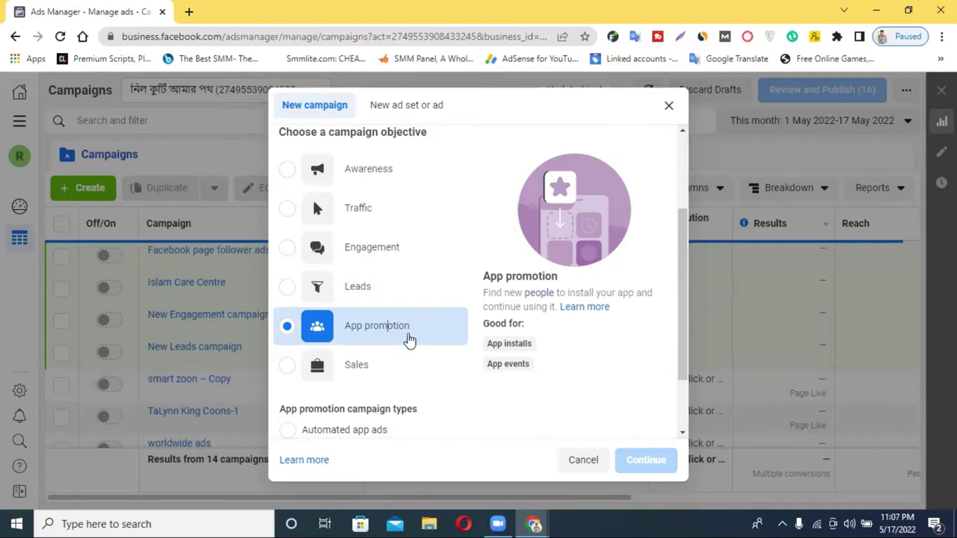
# Step: Select Sales as the objective and highlight its Conversions use
pyautogui.click(362, 374)
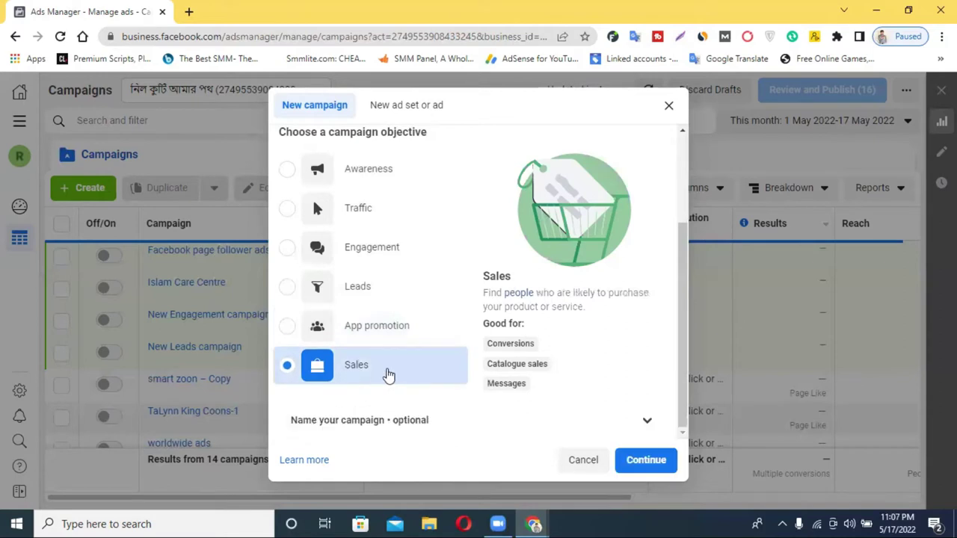
pyautogui.doubleClick(506, 343)
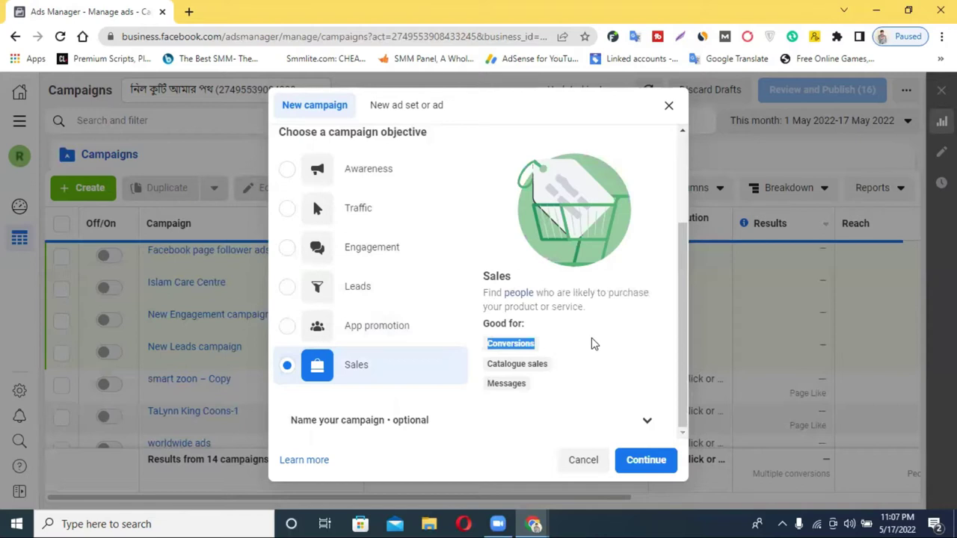
pyautogui.click(540, 340)
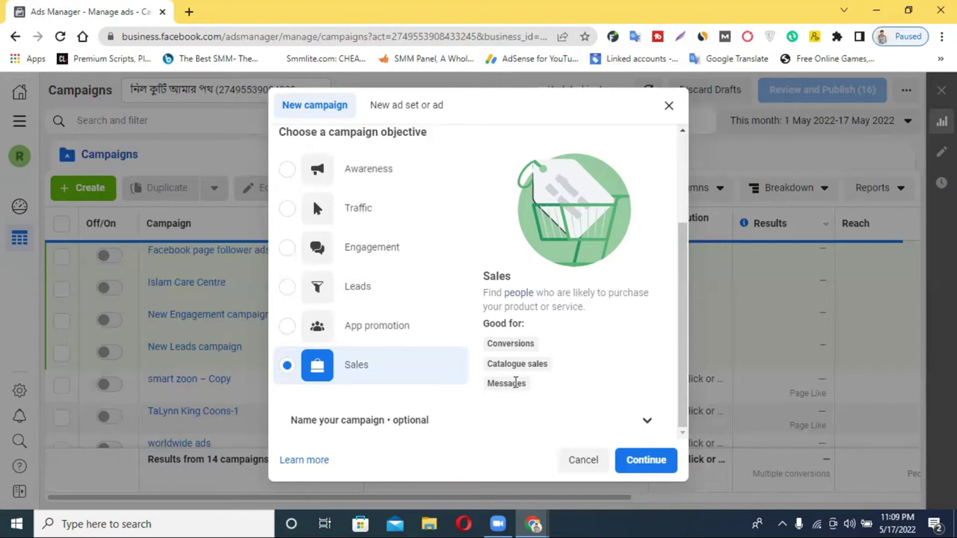
# Step: Switch through Traffic and Awareness, then close the New campaign dialog without creating anything
pyautogui.click(356, 207)
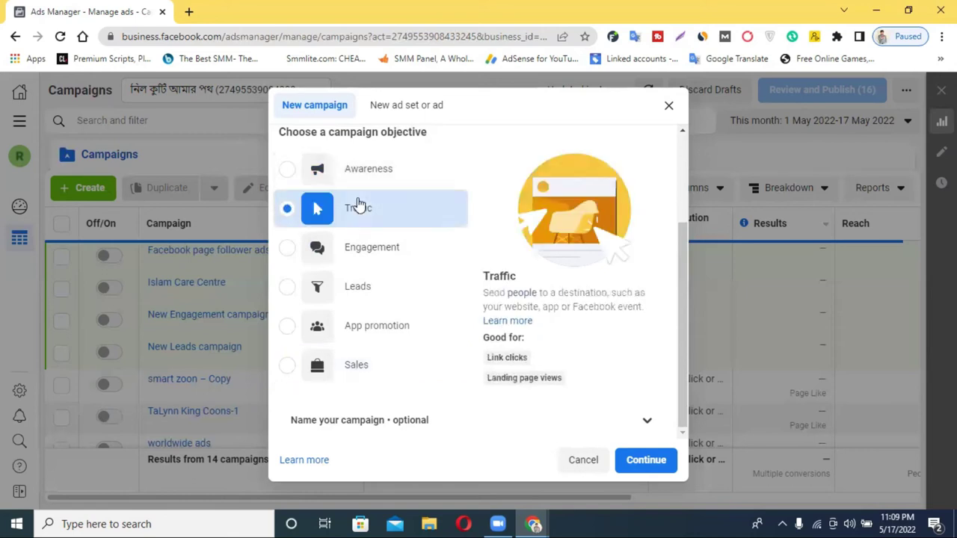
pyautogui.click(357, 179)
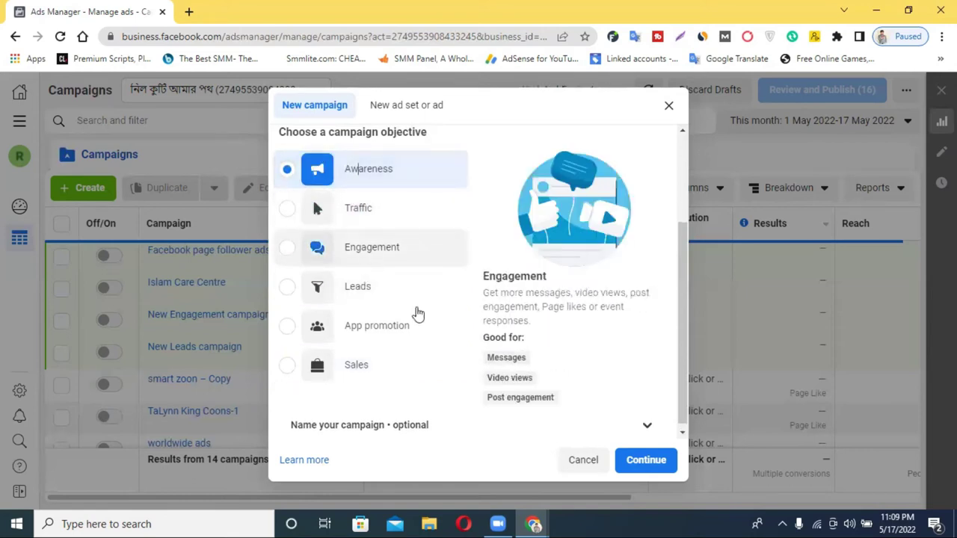
pyautogui.scroll(2, 449, 269)
pyautogui.scroll(-2, 418, 276)
pyautogui.scroll(2, 474, 261)
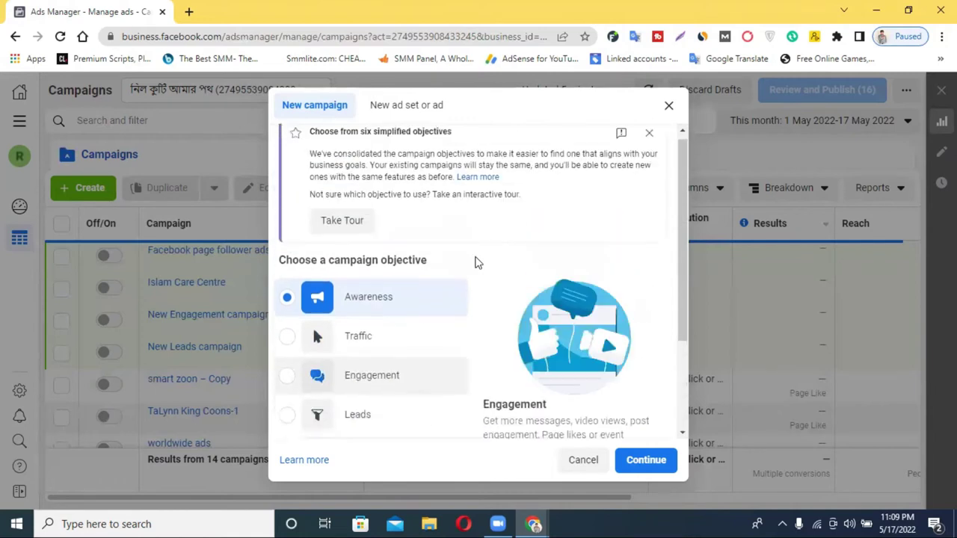
pyautogui.click(666, 106)
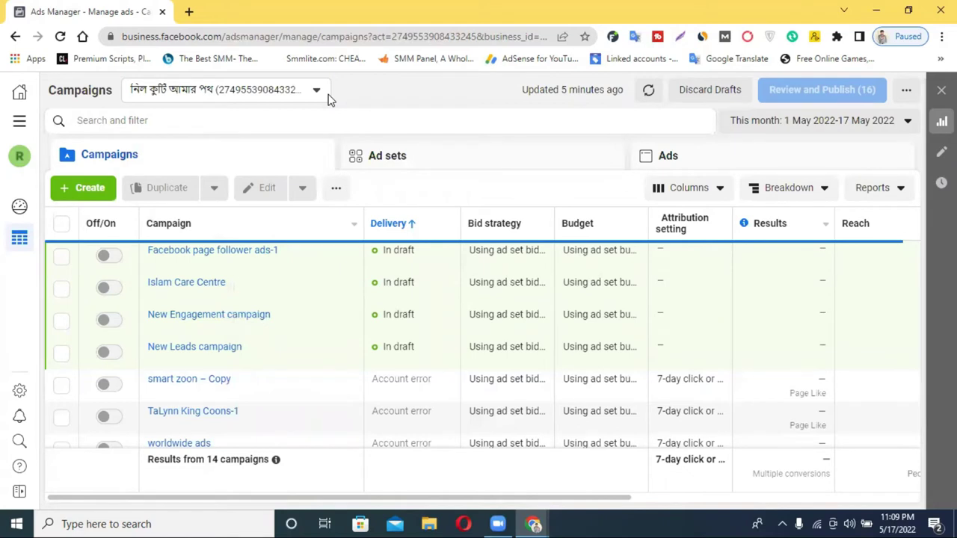
# Step: Minimize the Chrome window showing Ads Manager
pyautogui.click(865, 7)
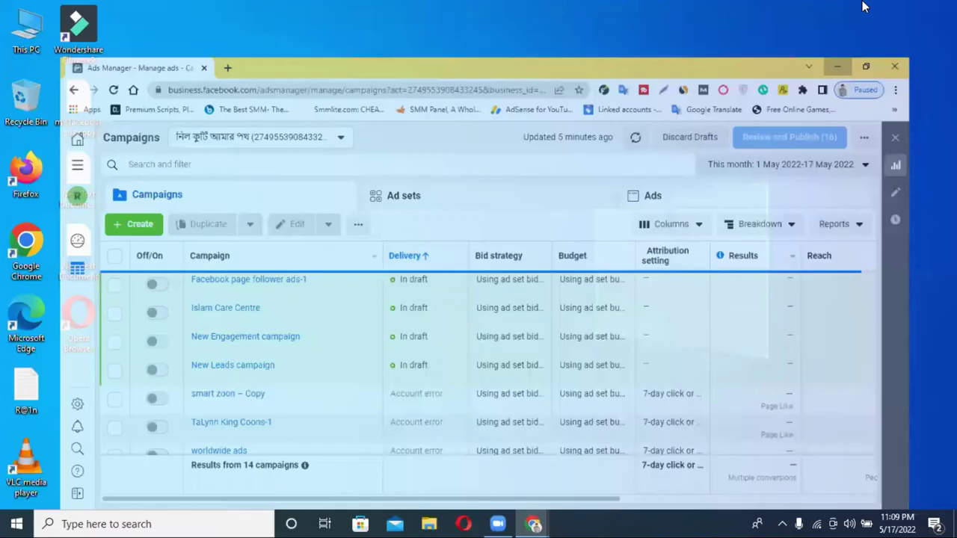
# Step: Bring back the incognito Chrome window and go to fiverr.com
pyautogui.moveTo(533, 523)
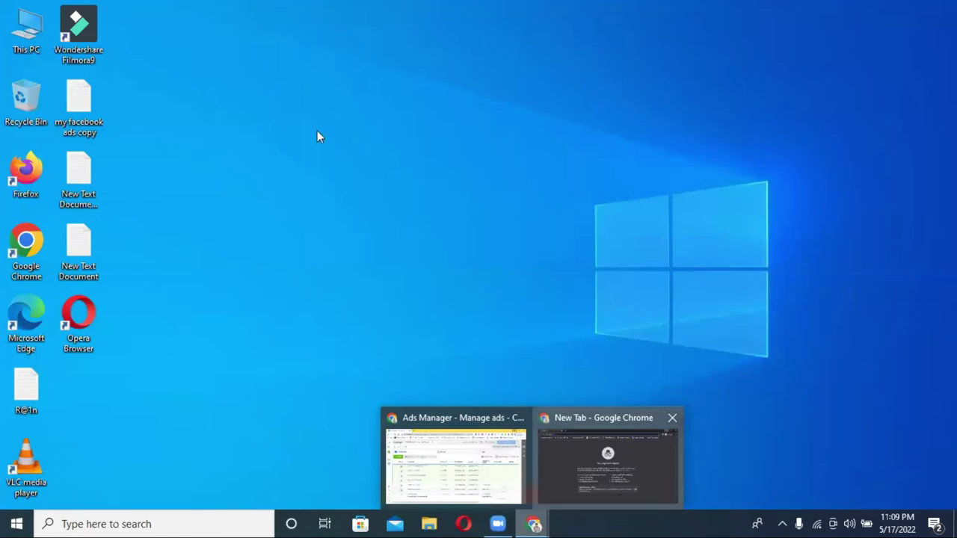
pyautogui.hotkey('alt', 'Tab')
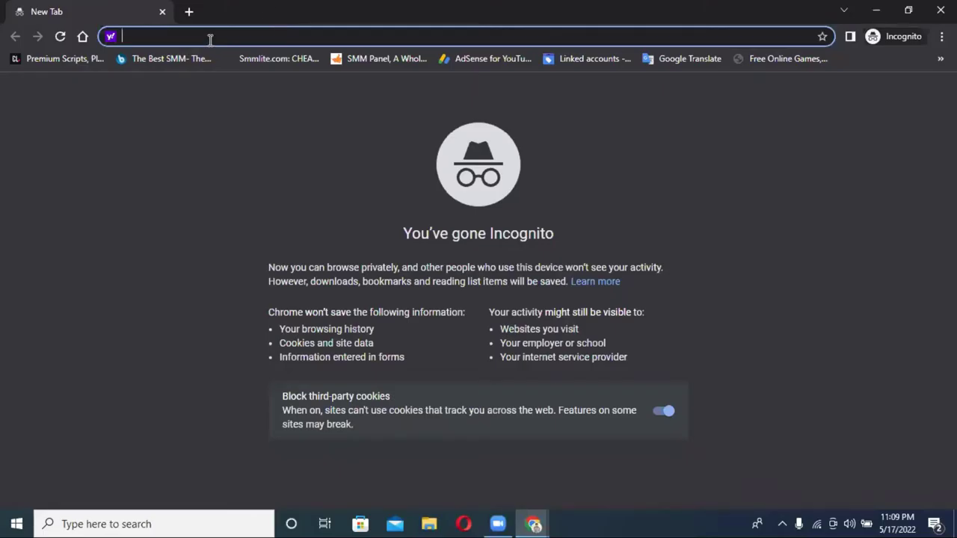
pyautogui.write('fiver')
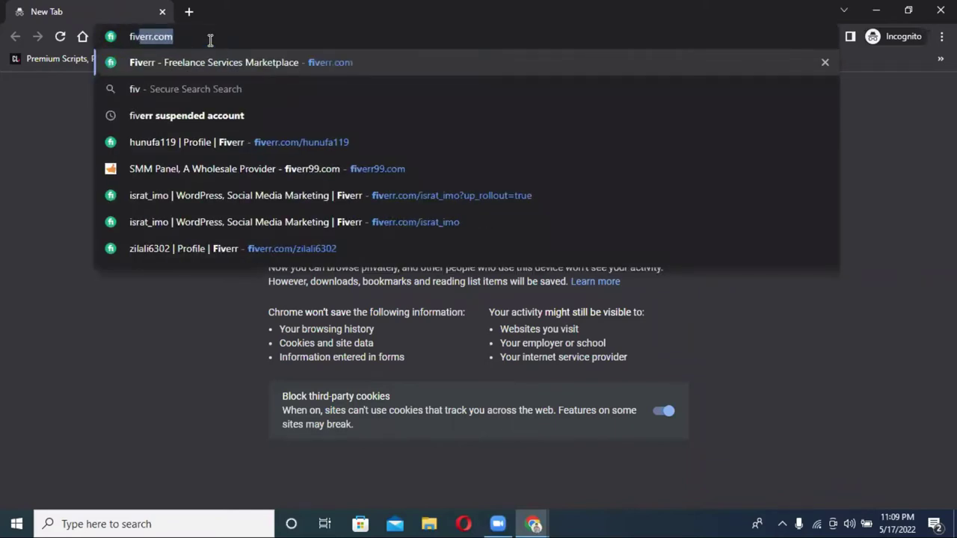
pyautogui.write('r')
pyautogui.press('Return')
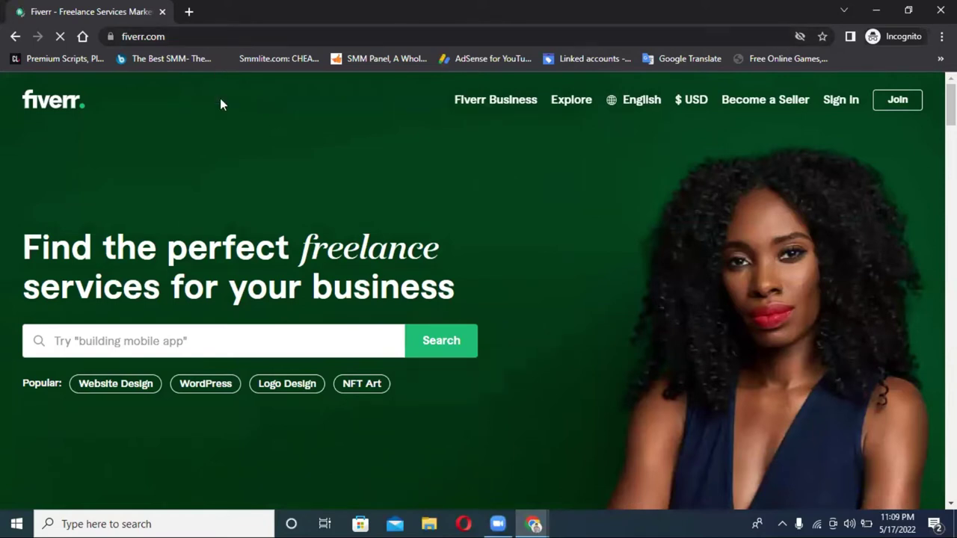
# Step: Search Fiverr for 'facebook ads' and pick the 'facebook ads campaign' suggestion
pyautogui.scroll(-2, 210, 291)
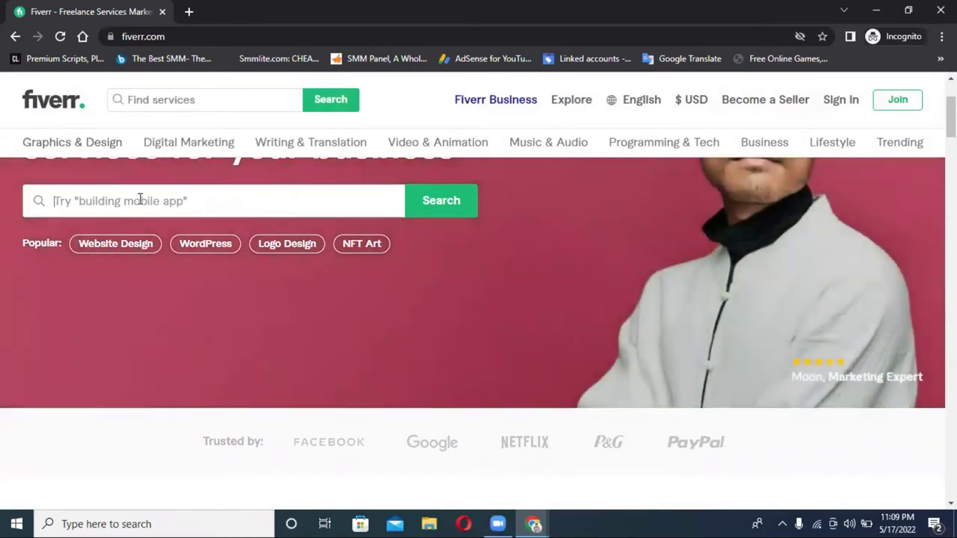
pyautogui.click(140, 200)
pyautogui.write('faceb')
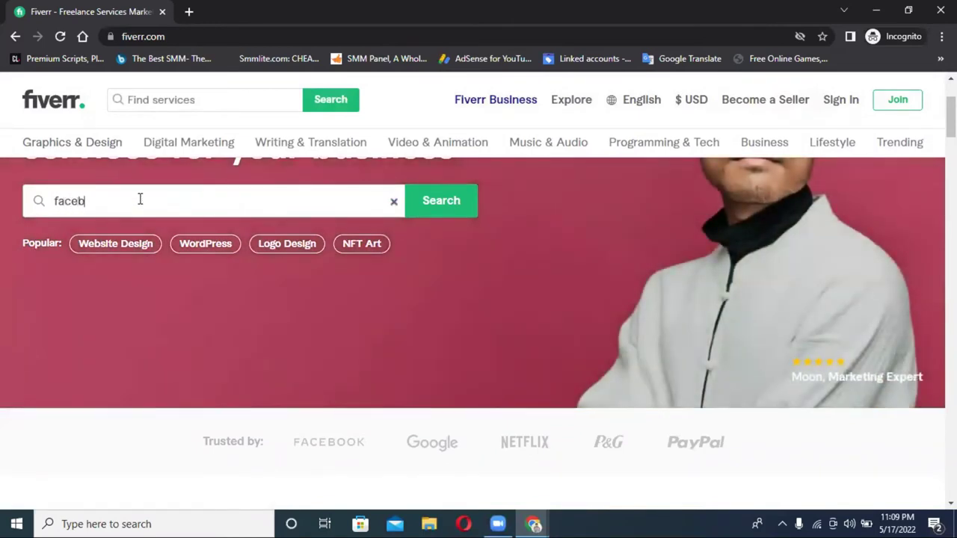
pyautogui.write('ook')
pyautogui.write('ads')
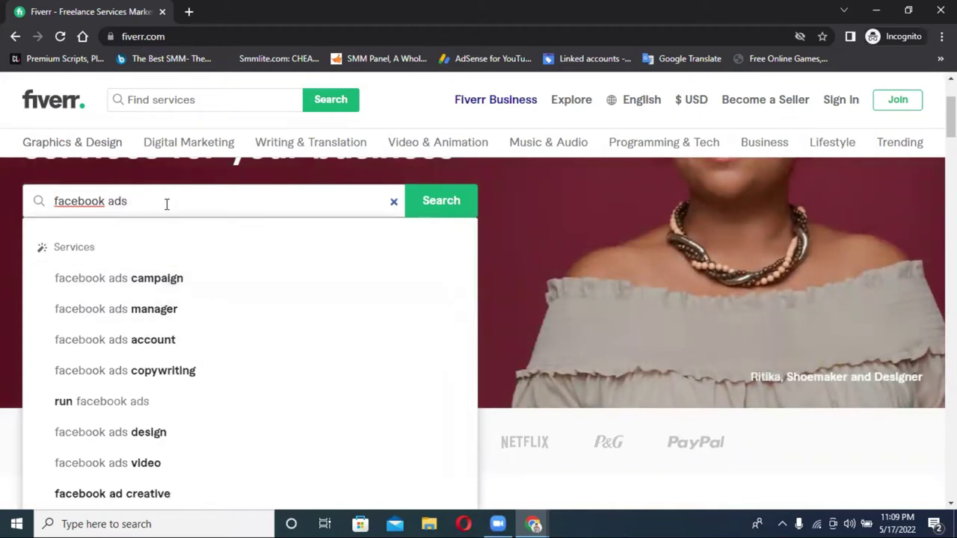
pyautogui.click(147, 288)
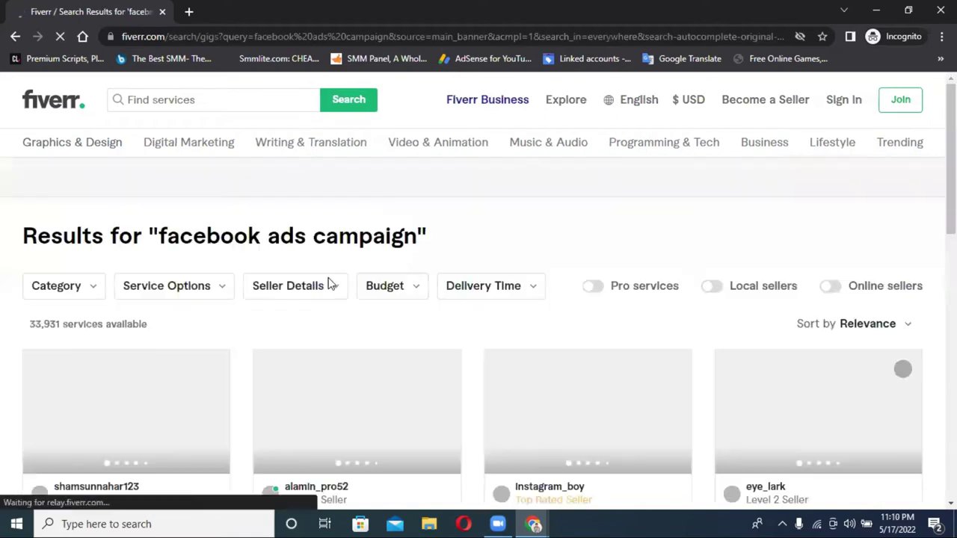
# Step: Dismiss the Join Fiverr sign-up pop-up on the results page
pyautogui.scroll(-2, 341, 278)
pyautogui.scroll(1, 344, 245)
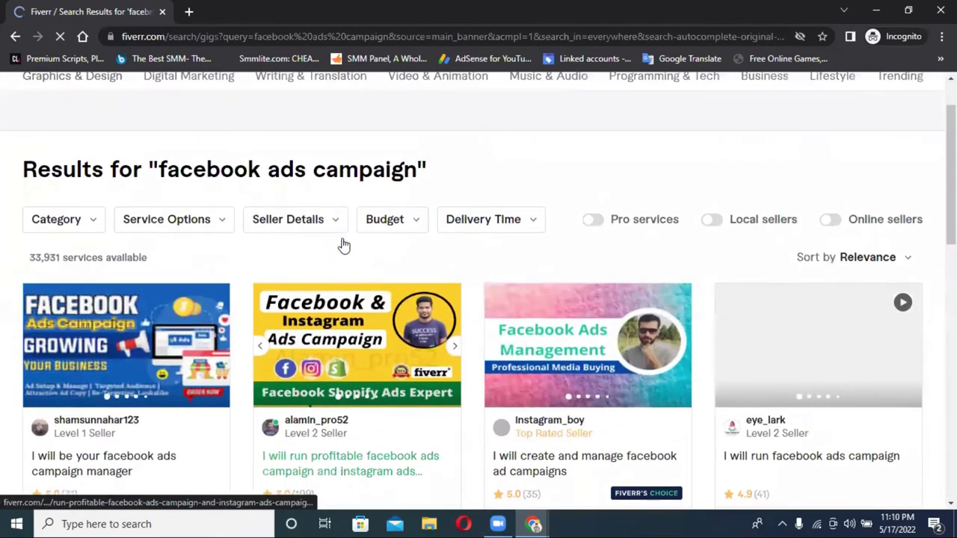
pyautogui.scroll(1, 344, 245)
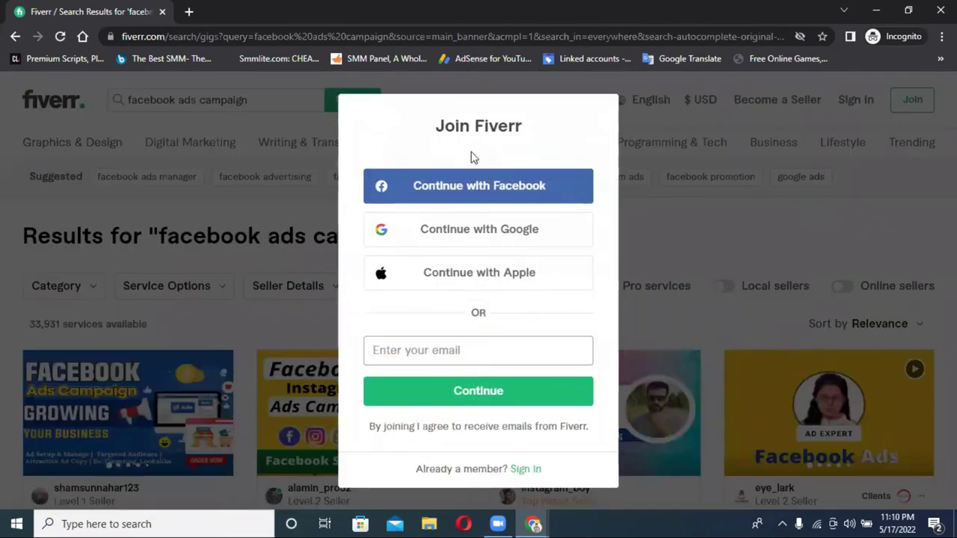
pyautogui.click(823, 247)
# Step: Scroll through the 33,931 'facebook ads campaign' gigs, then return to the search bar
pyautogui.scroll(-1, 824, 251)
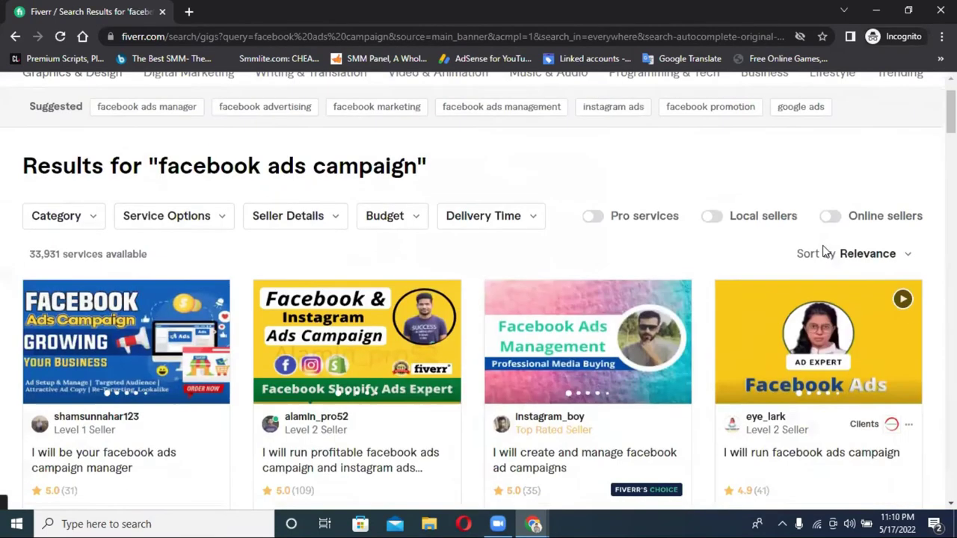
pyautogui.scroll(-1, 825, 253)
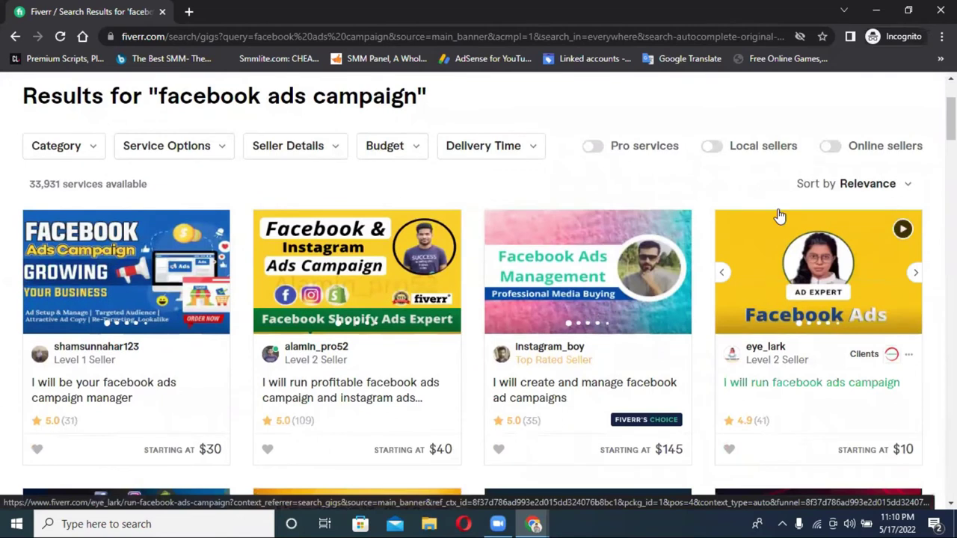
pyautogui.scroll(2, 778, 216)
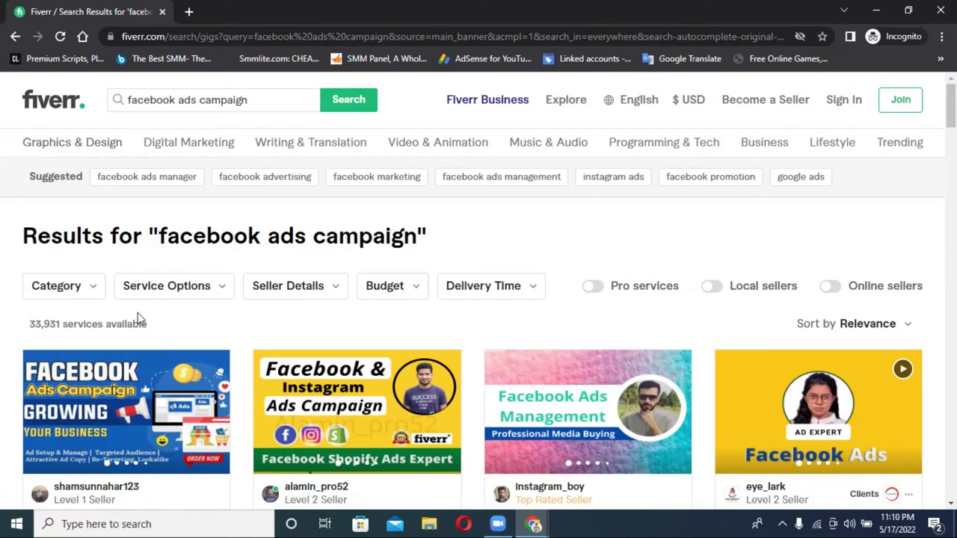
pyautogui.scroll(-1, 228, 323)
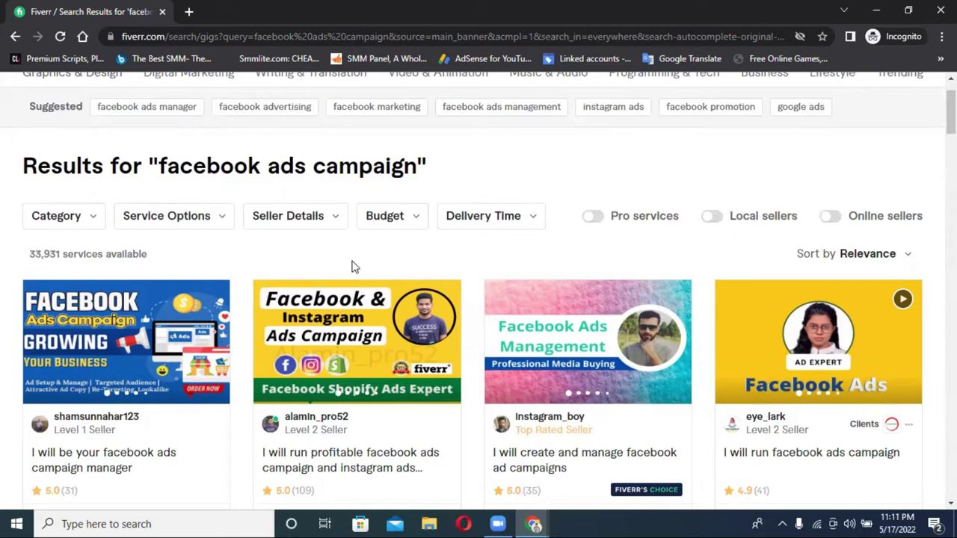
pyautogui.scroll(-3, 449, 262)
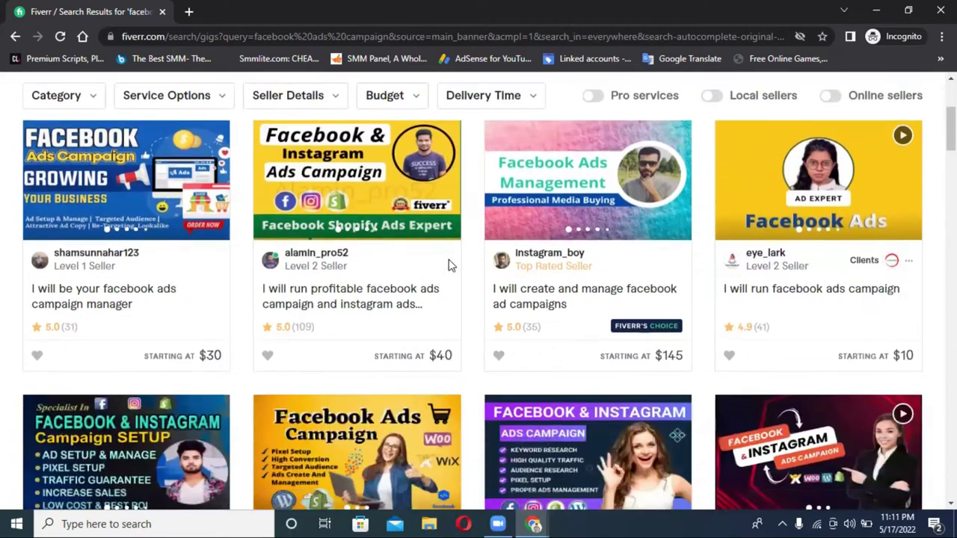
pyautogui.scroll(-2, 457, 262)
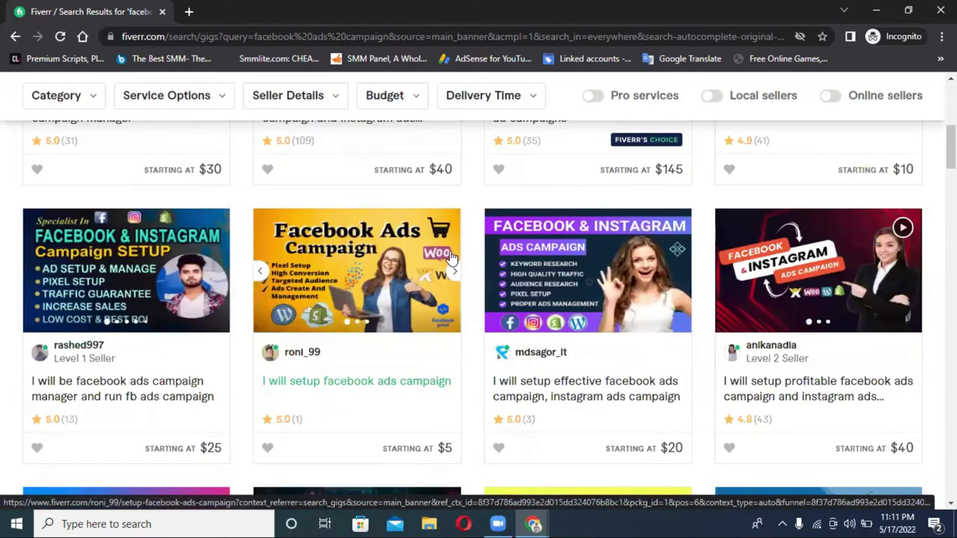
pyautogui.scroll(-2, 450, 257)
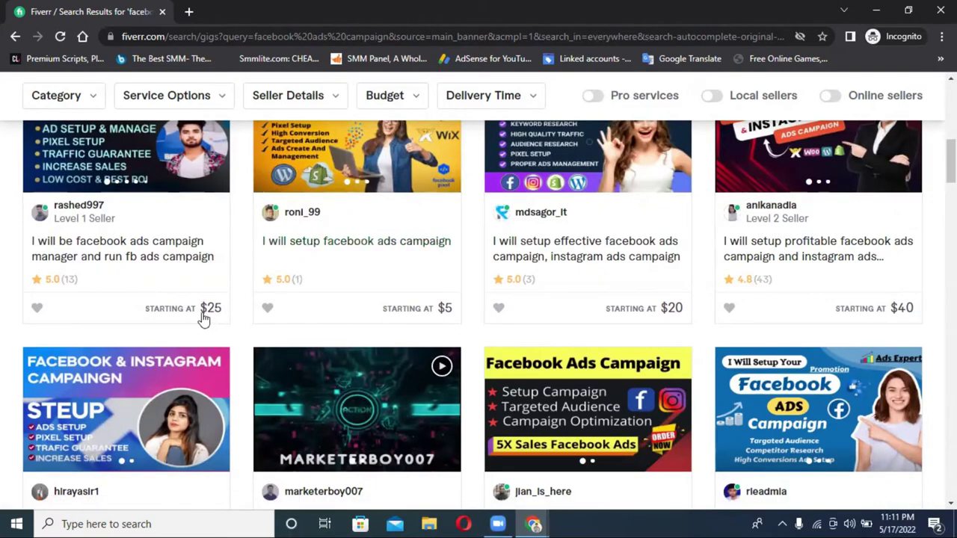
pyautogui.scroll(-4, 203, 304)
pyautogui.scroll(3, 453, 249)
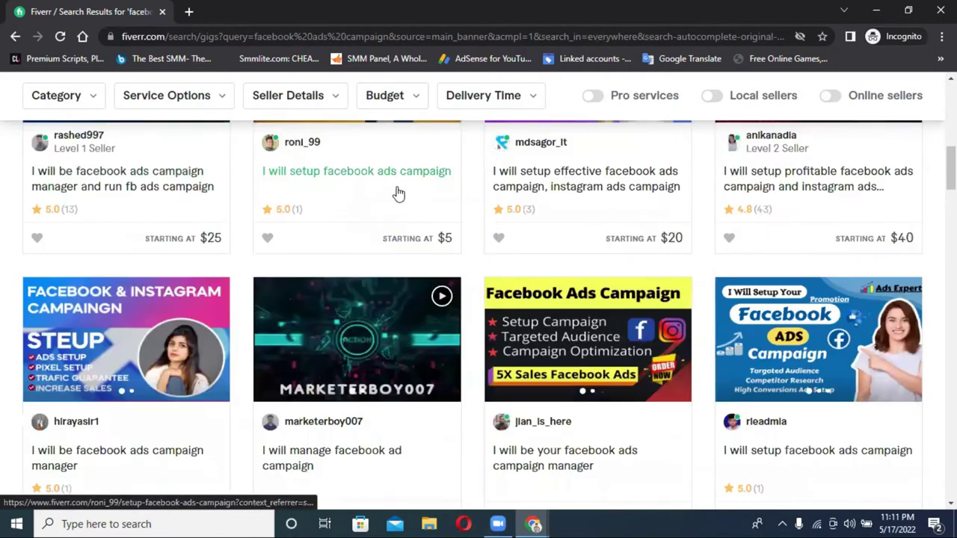
pyautogui.scroll(-3, 374, 203)
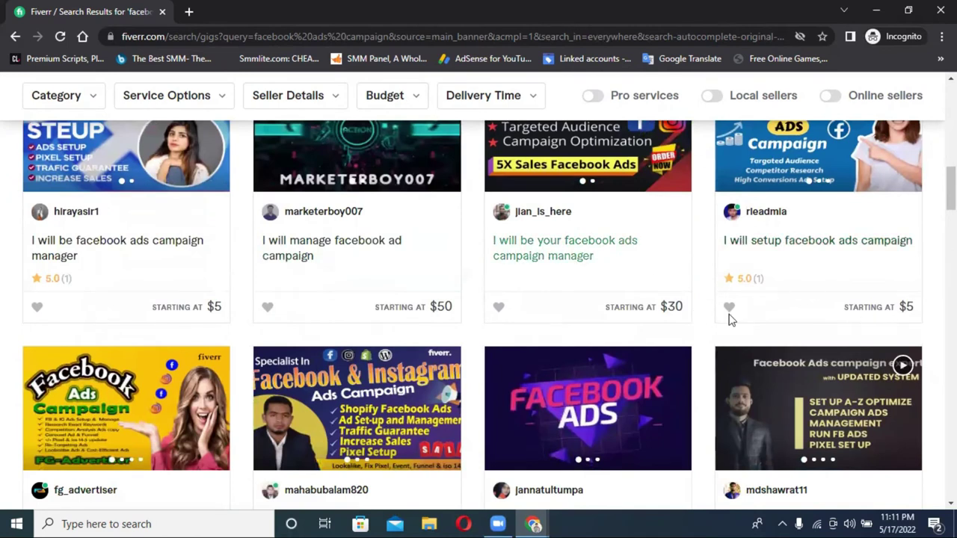
pyautogui.scroll(-4, 610, 273)
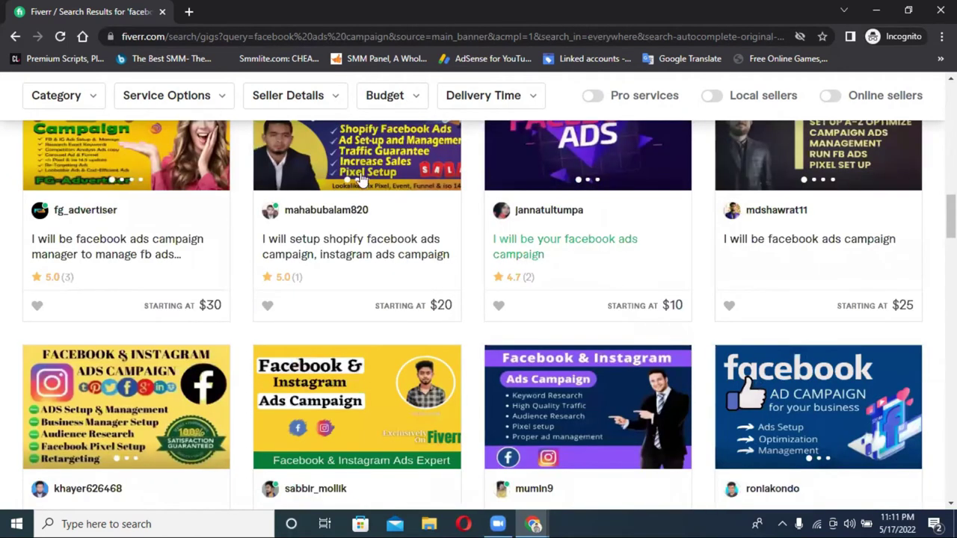
pyautogui.scroll(-5, 438, 306)
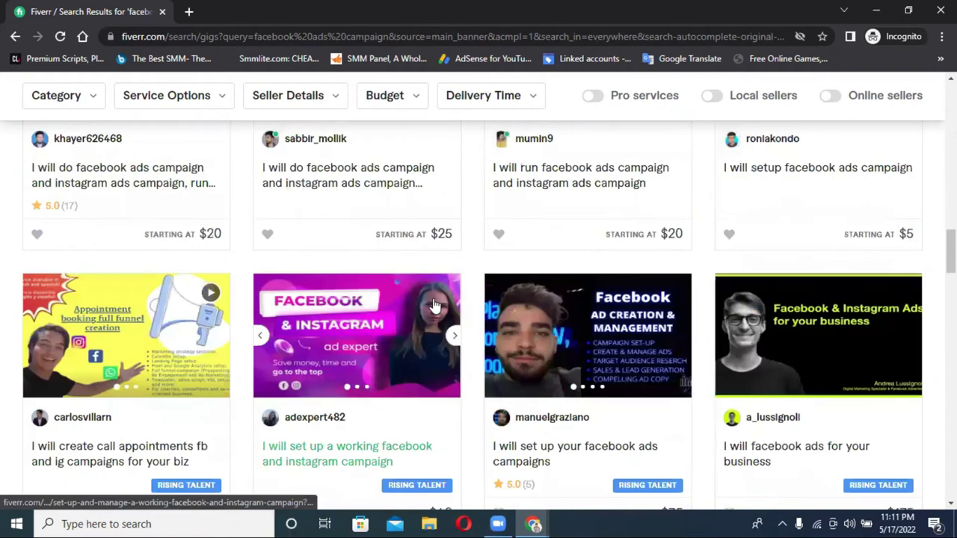
pyautogui.scroll(6, 439, 305)
pyautogui.scroll(10, 438, 306)
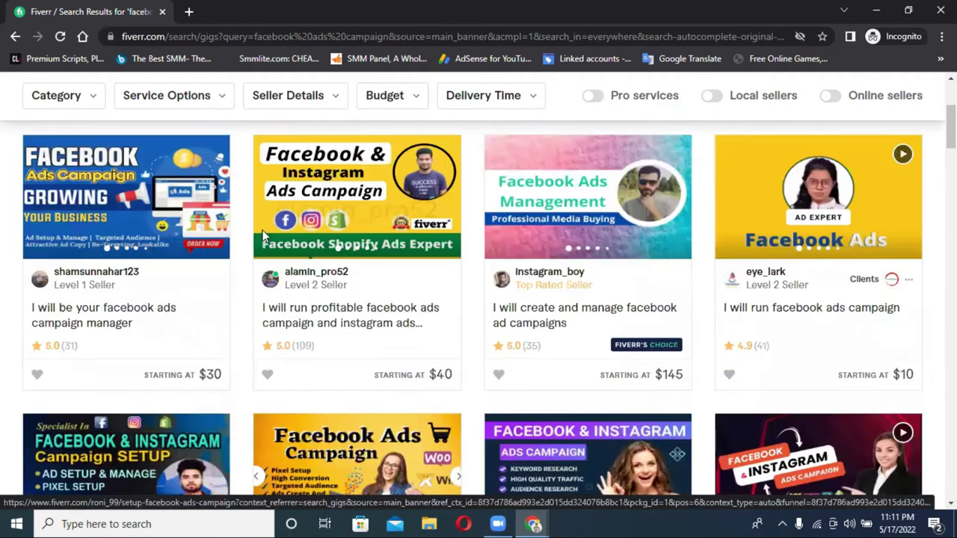
pyautogui.click(219, 101)
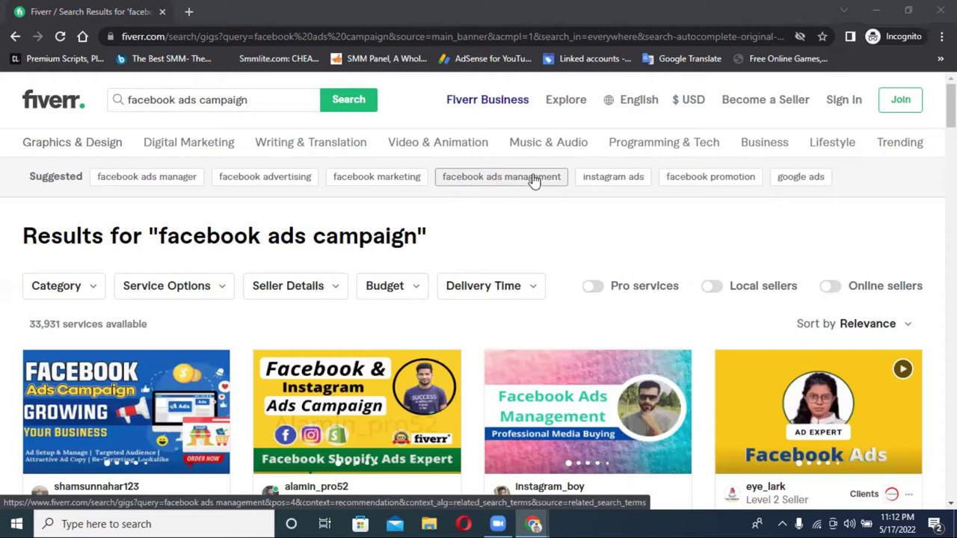
# Step: Replace the query with 'page like ads' and run the search, showing 14,701 services
pyautogui.click(177, 103)
pyautogui.press('BackSpace')
pyautogui.doubleClick(186, 100)
pyautogui.tripleClick(179, 100)
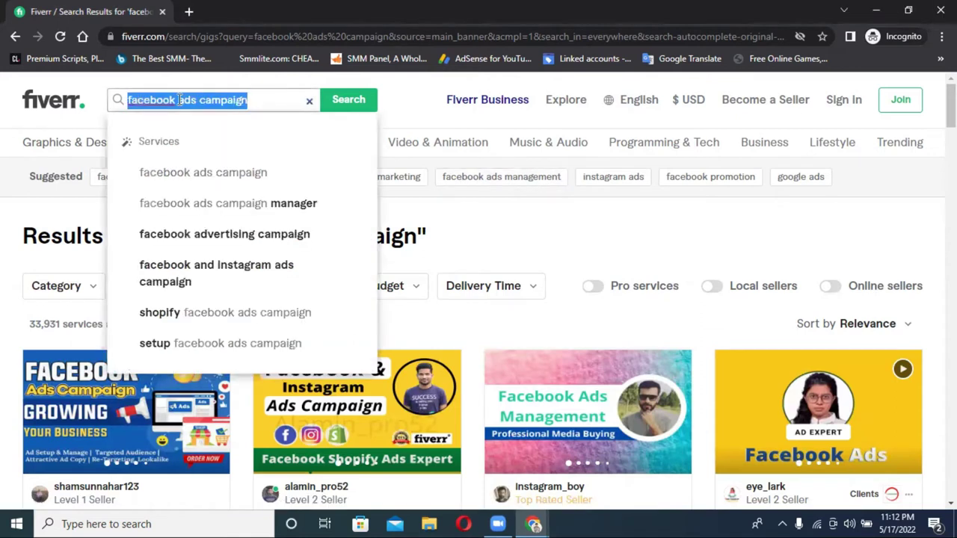
pyautogui.press('BackSpace')
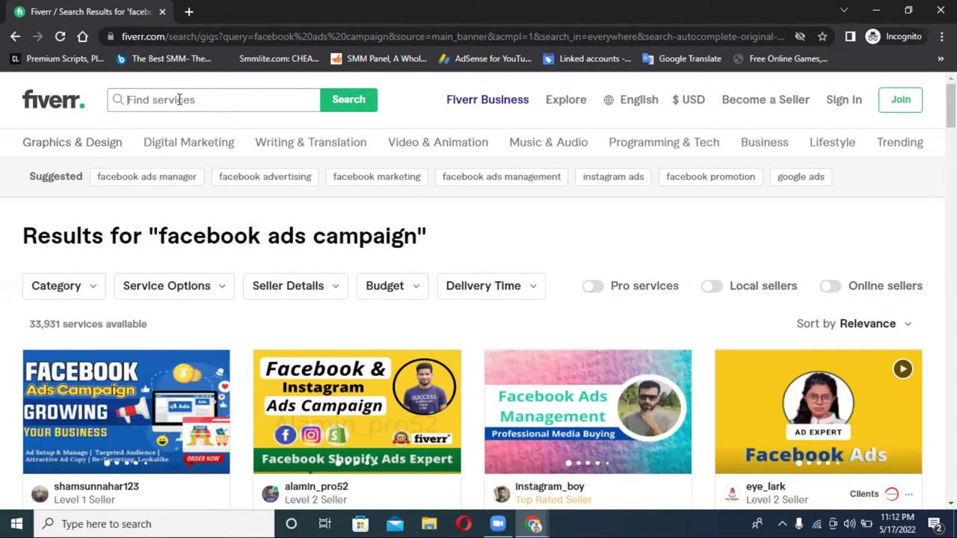
pyautogui.write('page like i')
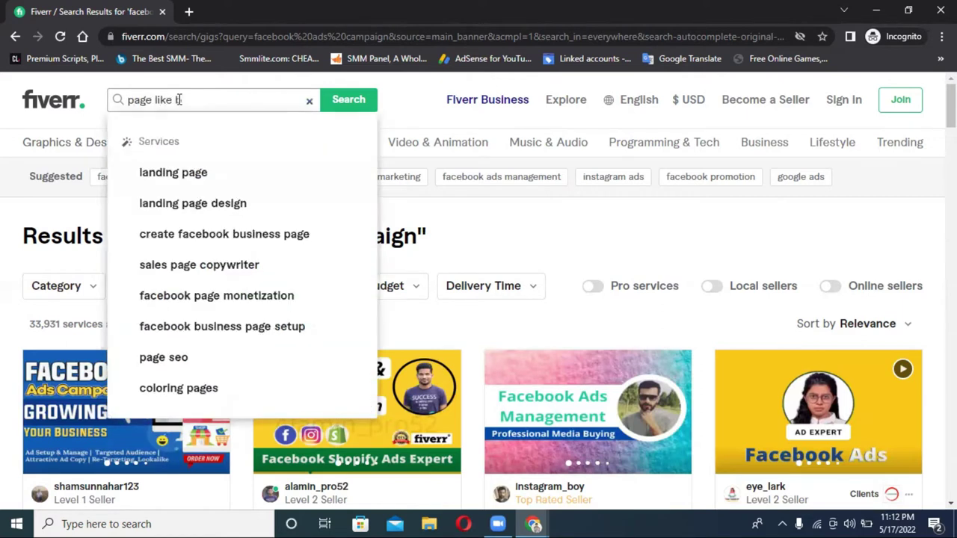
pyautogui.write('ads')
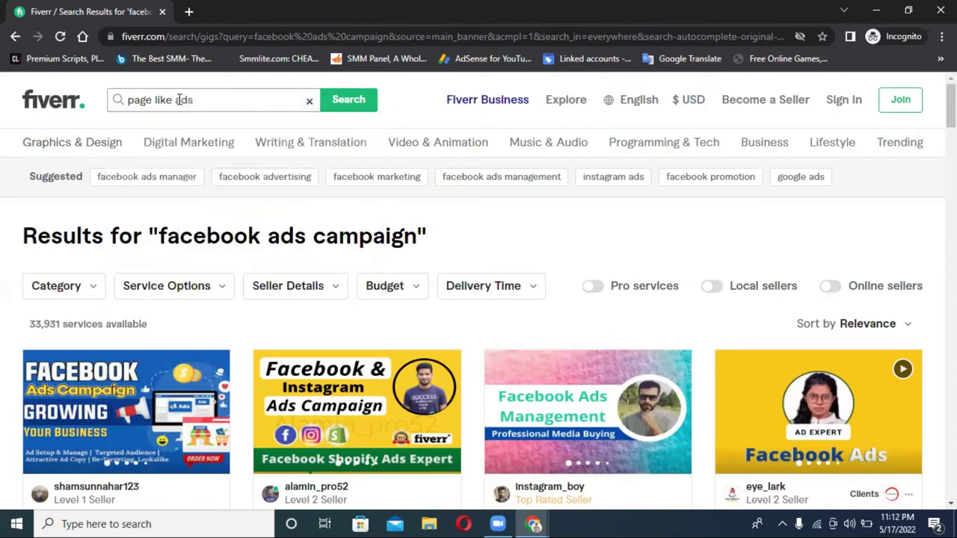
pyautogui.press('Return')
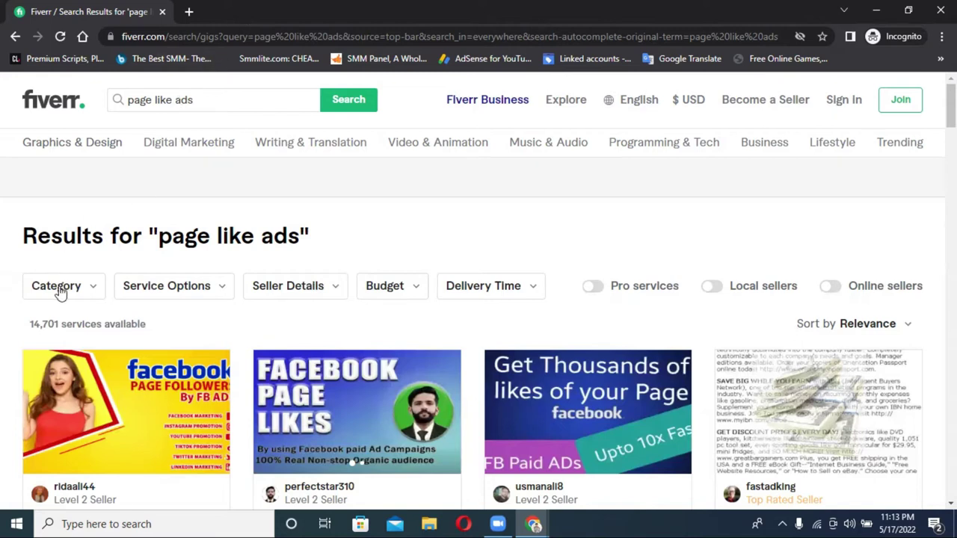
pyautogui.moveTo(47, 321); pyautogui.dragTo(30, 325)
# Step: Turn the Online sellers filter back on, cutting 'page like ads' results from 14,703 to 1,728
pyautogui.click(229, 324)
pyautogui.click(831, 287)
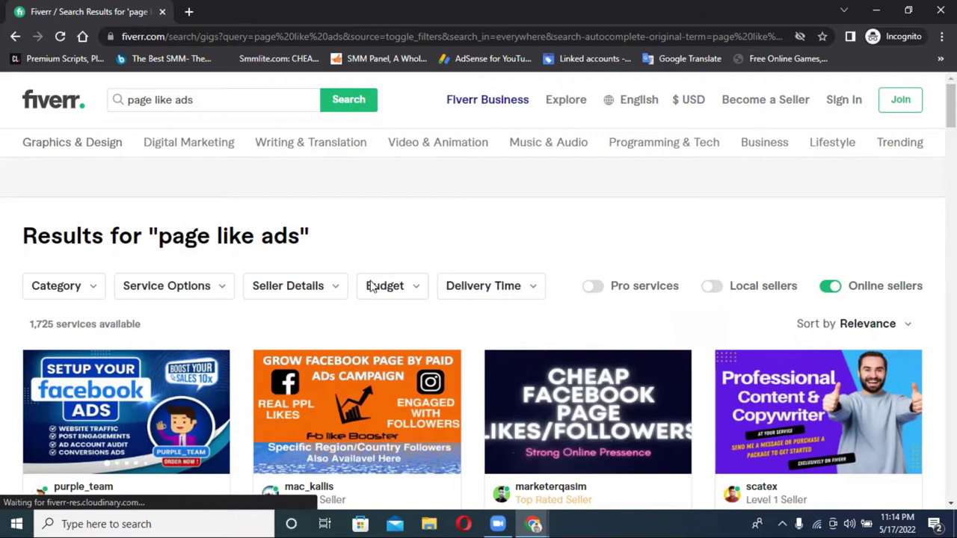
pyautogui.click(831, 287)
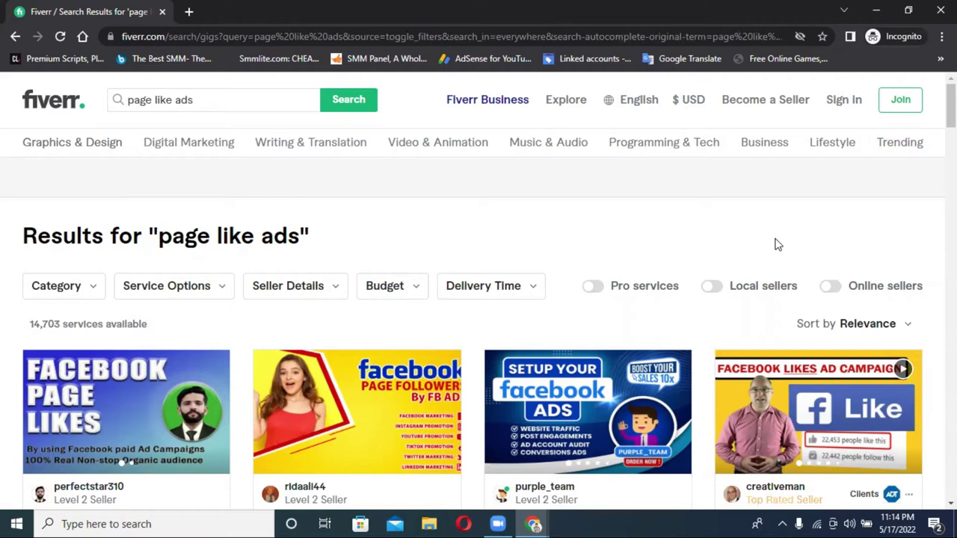
pyautogui.click(831, 291)
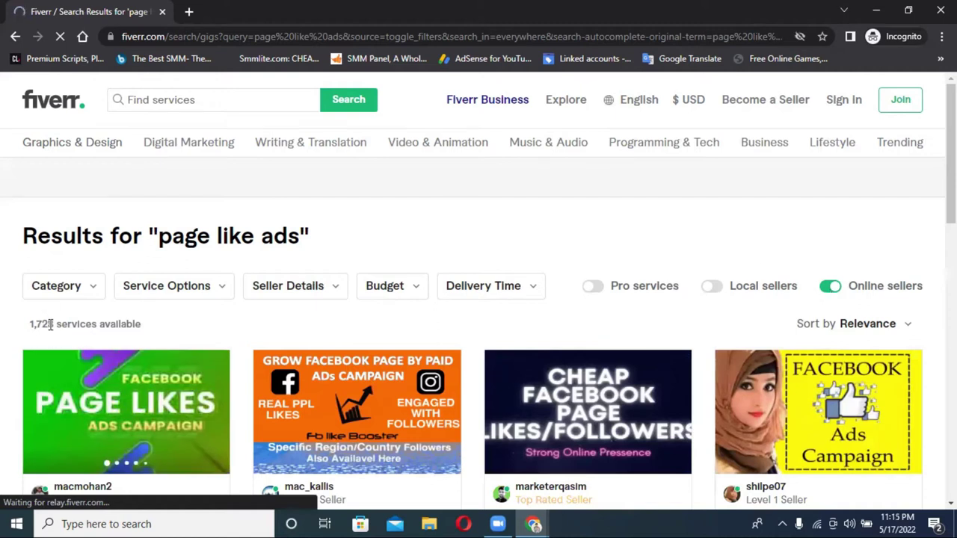
# Step: Open the 'I will boost your facebook page with paid method' gig in a new tab and switch to it
pyautogui.scroll(-1, 47, 322)
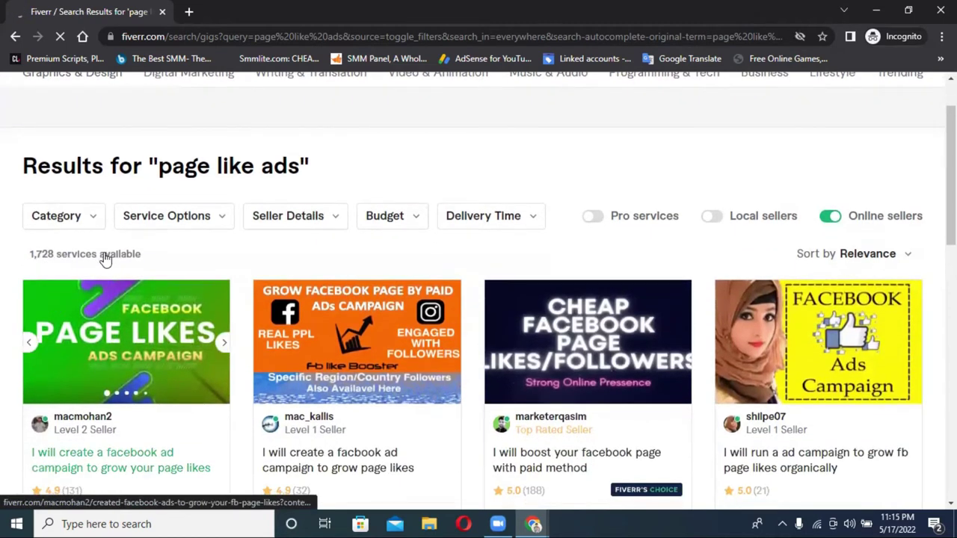
pyautogui.scroll(-5, 244, 258)
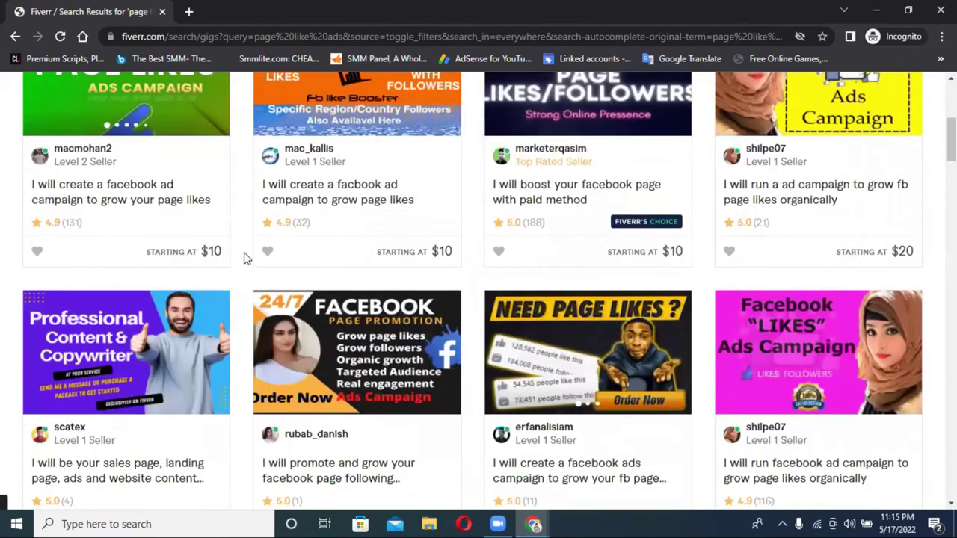
pyautogui.scroll(-7, 270, 268)
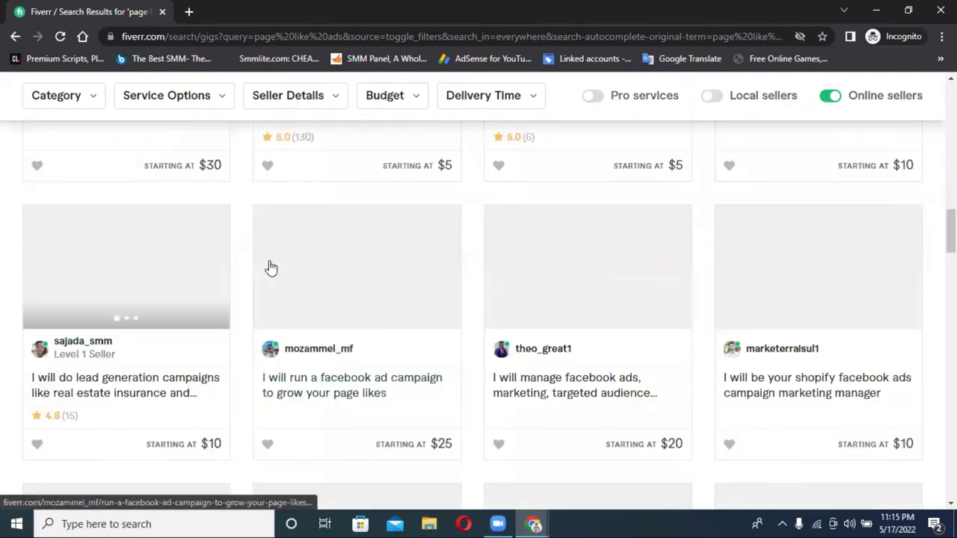
pyautogui.scroll(-1, 271, 267)
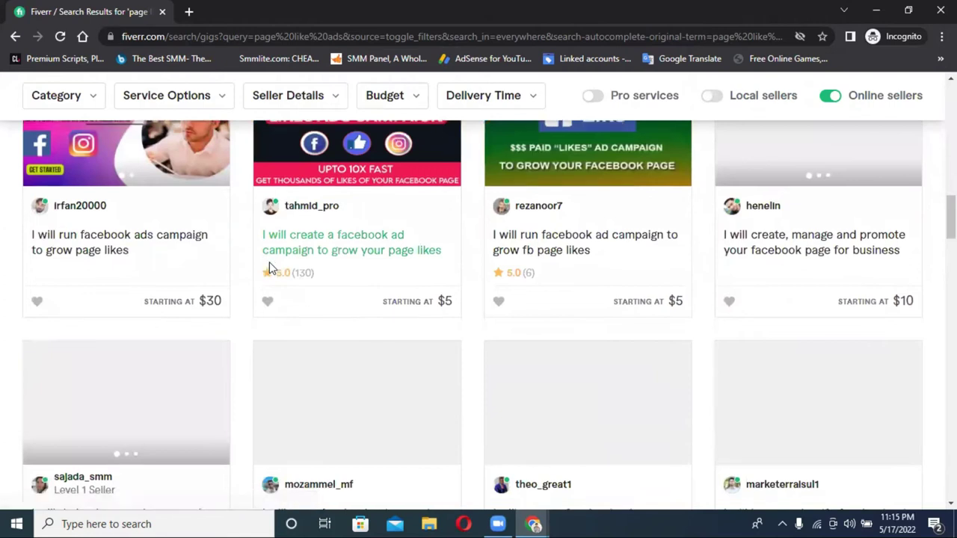
pyautogui.scroll(4, 271, 267)
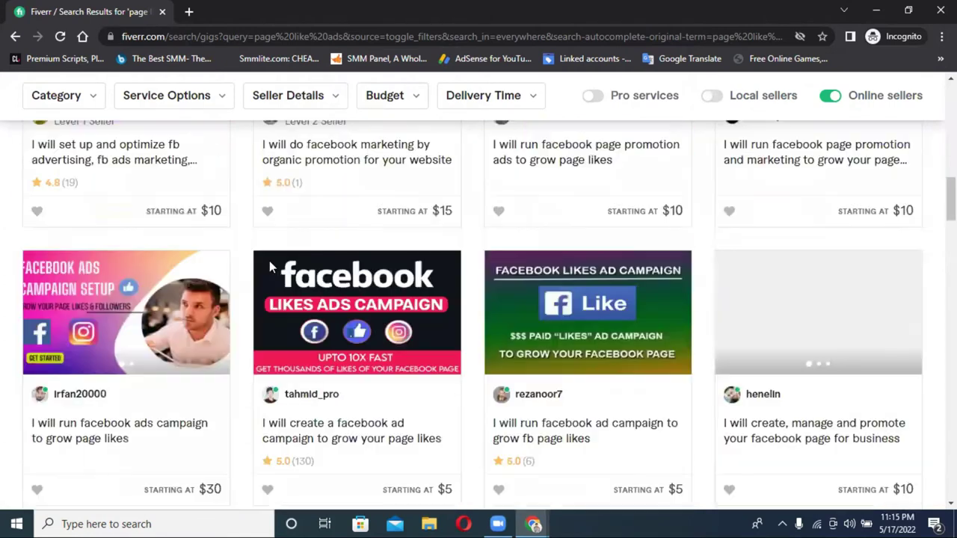
pyautogui.scroll(4, 270, 267)
pyautogui.scroll(3, 271, 267)
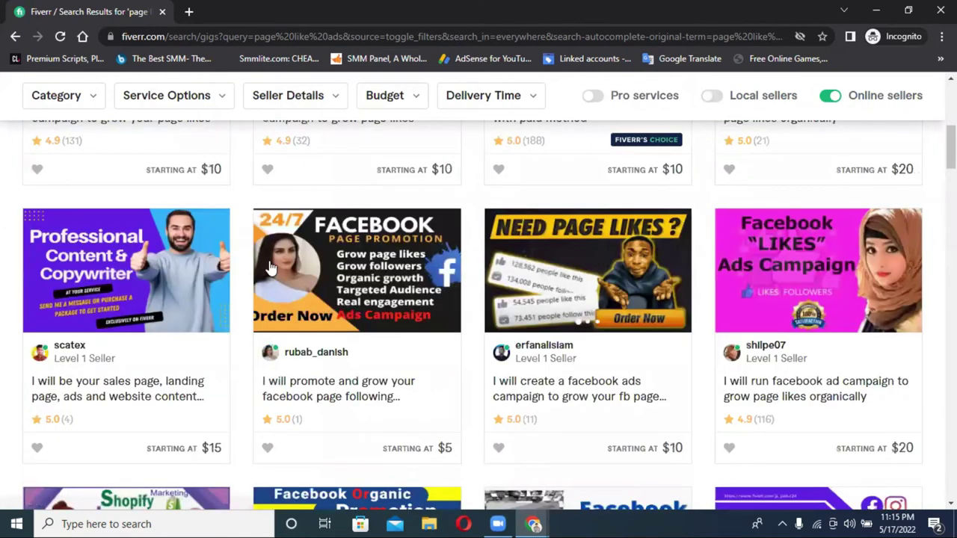
pyautogui.scroll(5, 271, 266)
pyautogui.scroll(-4, 534, 250)
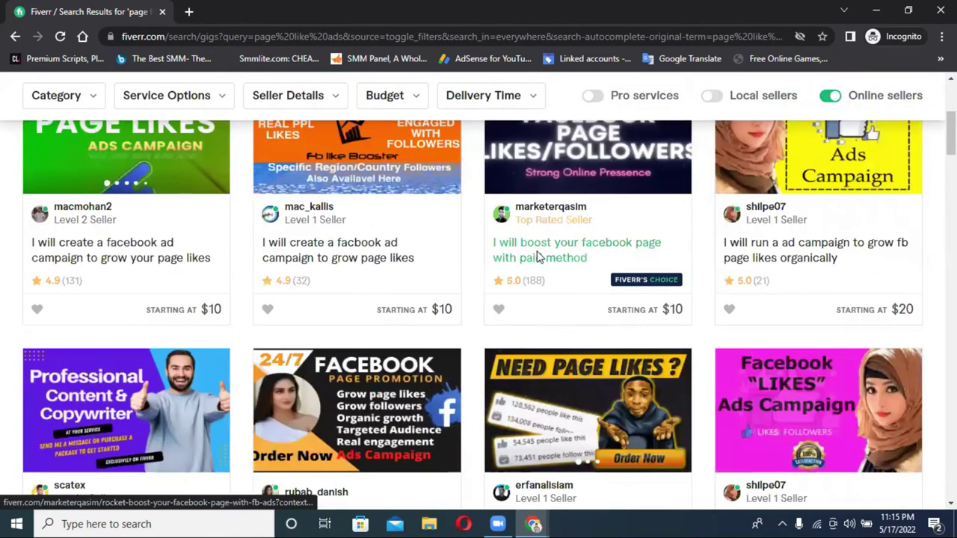
pyautogui.click(536, 256)
pyautogui.scroll(2, 583, 262)
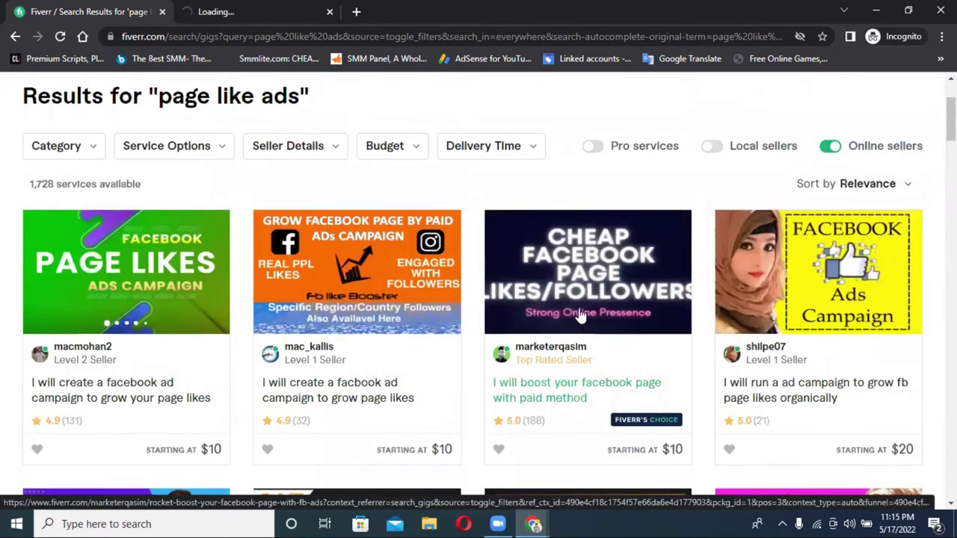
pyautogui.click(243, 8)
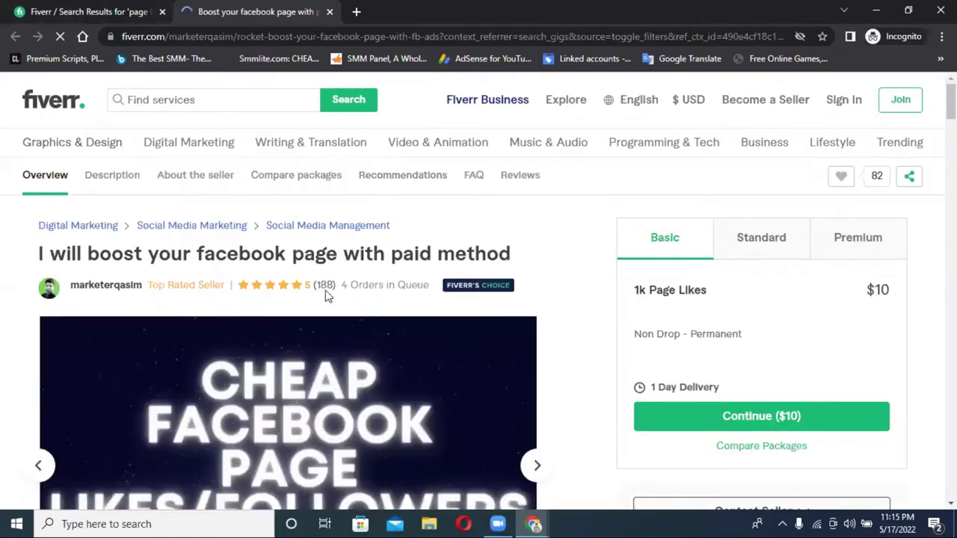
# Step: Scroll the boost-your-facebook-page gig down to About the seller, then back to the top
pyautogui.scroll(-5, 89, 291)
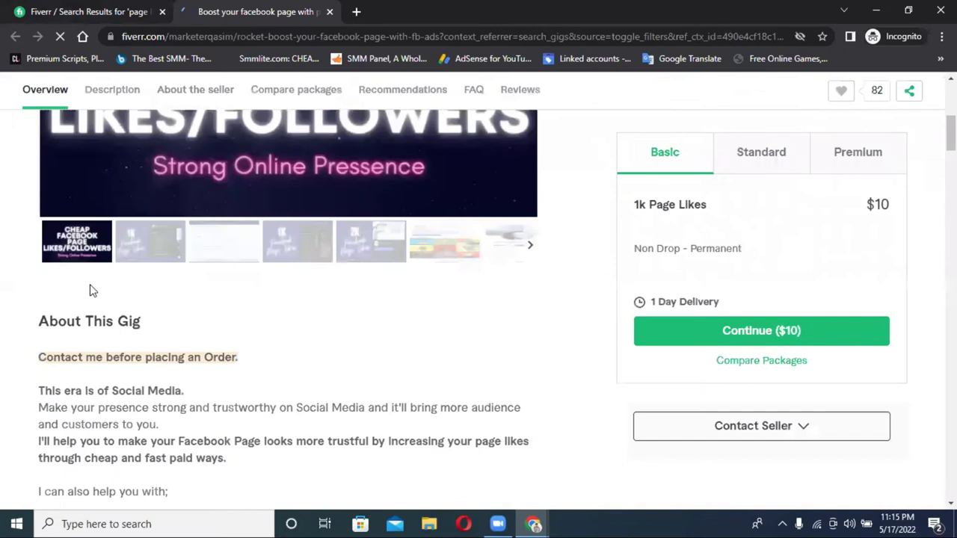
pyautogui.scroll(-5, 455, 276)
pyautogui.tripleClick(397, 264)
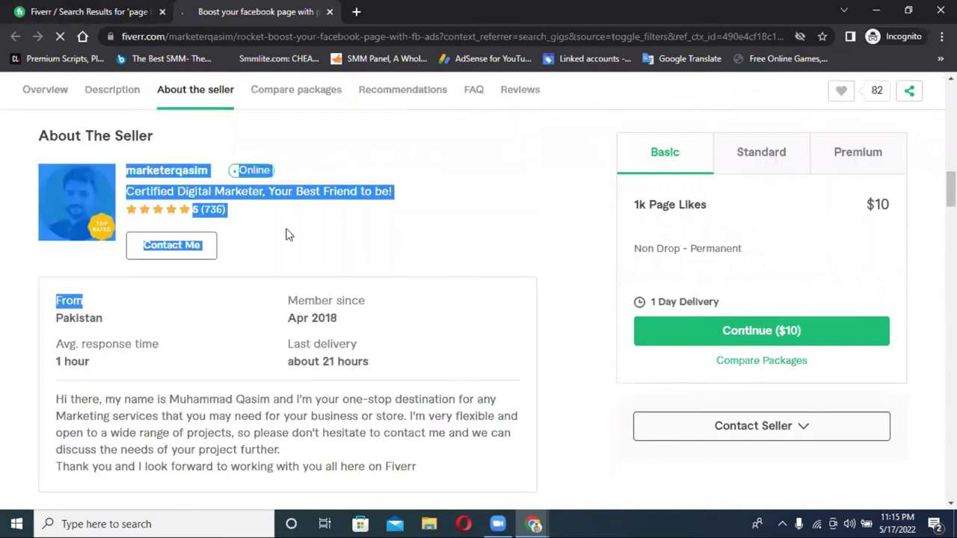
pyautogui.click(218, 217)
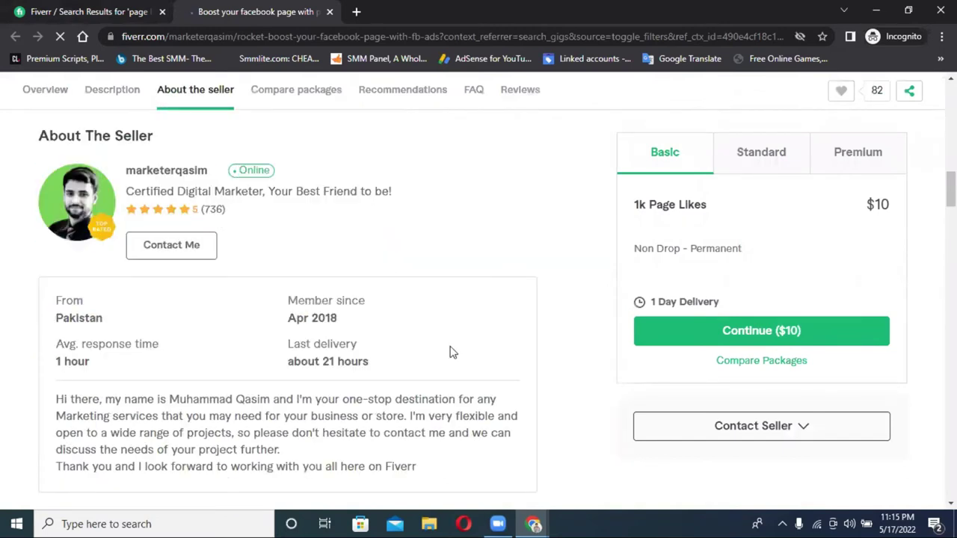
pyautogui.scroll(5, 453, 349)
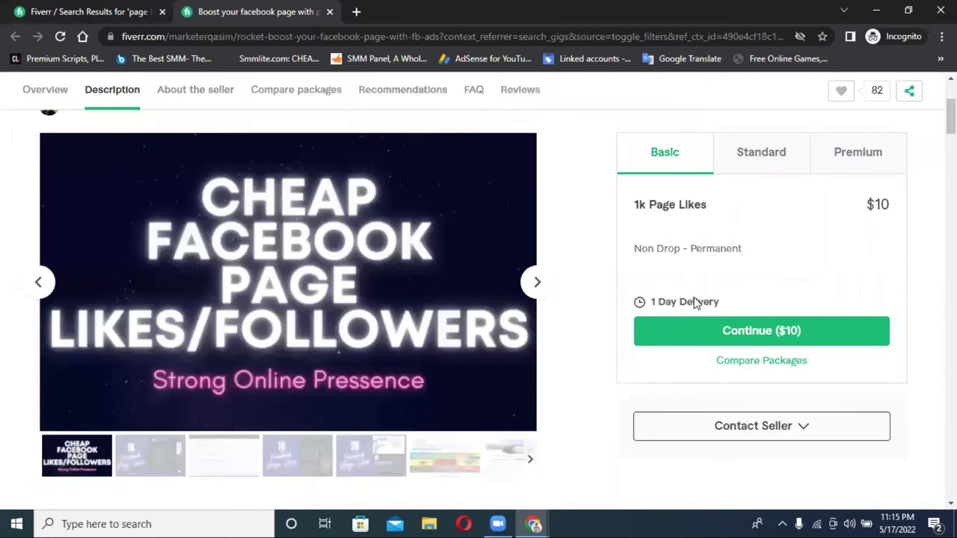
pyautogui.scroll(2, 695, 303)
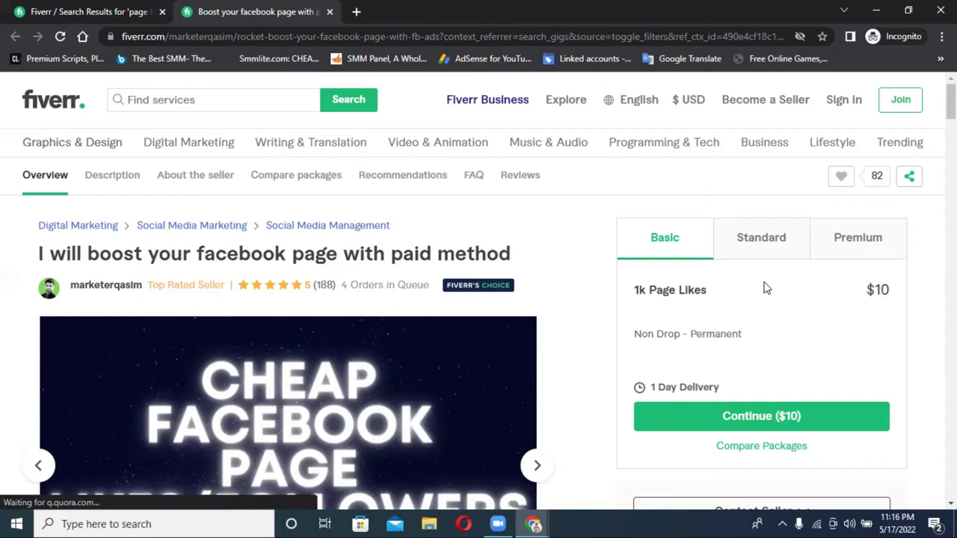
# Step: View the gig's Standard package: 5k Page Likes for $35 with 5 Days Delivery
pyautogui.click(759, 252)
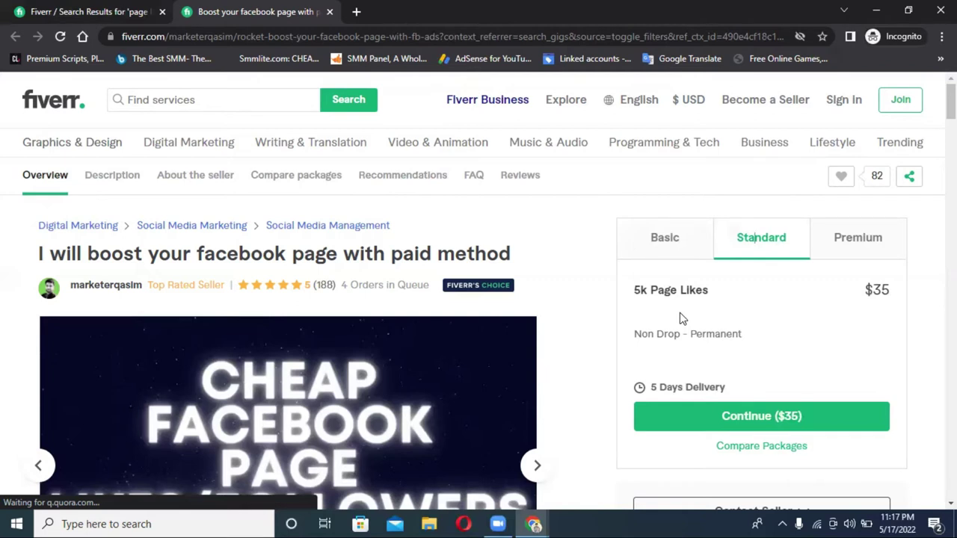
# Step: Back on the results tab, replace the 'page like ads' search with 'facebook ads' (23,925 services)
pyautogui.click(31, 9)
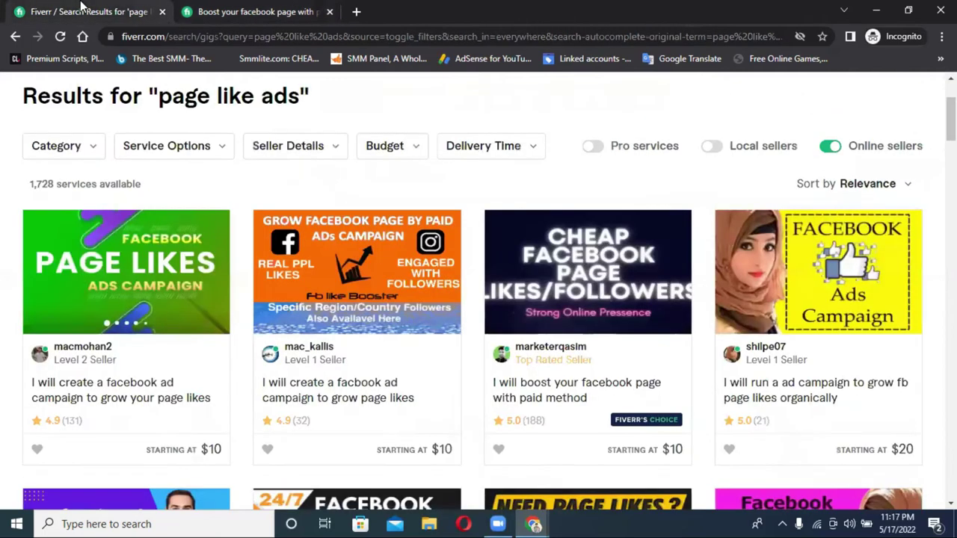
pyautogui.scroll(3, 241, 182)
pyautogui.click(215, 105)
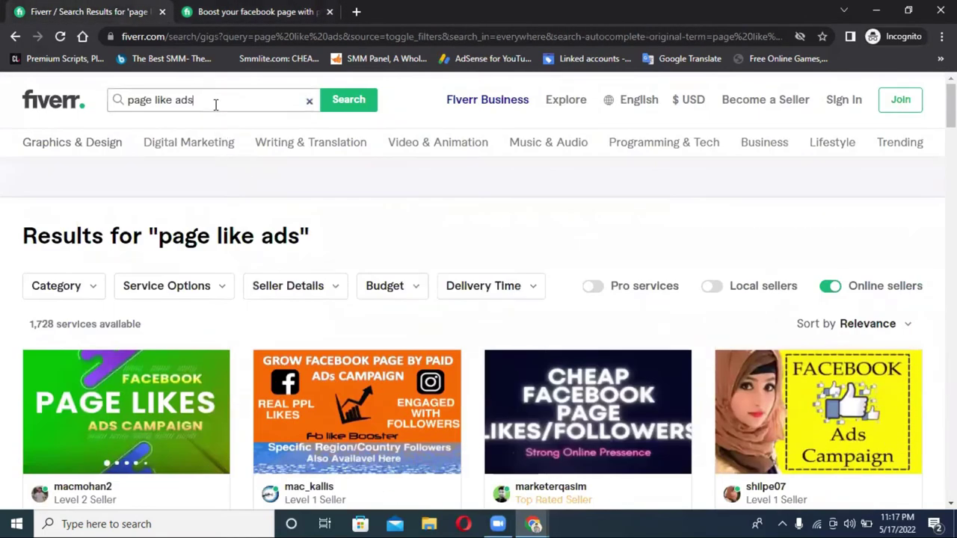
pyautogui.hotkey('ctrl', 'shift', 'Left')
pyautogui.hotkey('ctrl', 'shift', 'Left')
pyautogui.hotkey('ctrl', 'shift', 'Left')
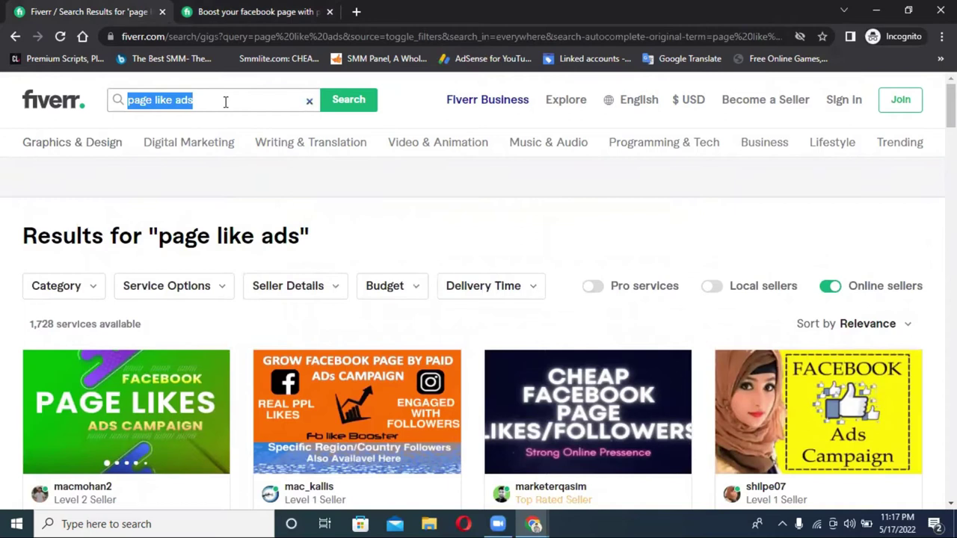
pyautogui.click(225, 101)
pyautogui.hotkey('ctrl', 'shift', 'Left')
pyautogui.hotkey('ctrl', 'shift', 'Left')
pyautogui.hotkey('ctrl', 'shift', 'Left')
pyautogui.click(225, 102)
pyautogui.hotkey('ctrl', 'shift', 'Left')
pyautogui.hotkey('ctrl', 'shift', 'Left')
pyautogui.hotkey('ctrl', 'shift', 'Left')
pyautogui.press('BackSpace')
pyautogui.write('fa')
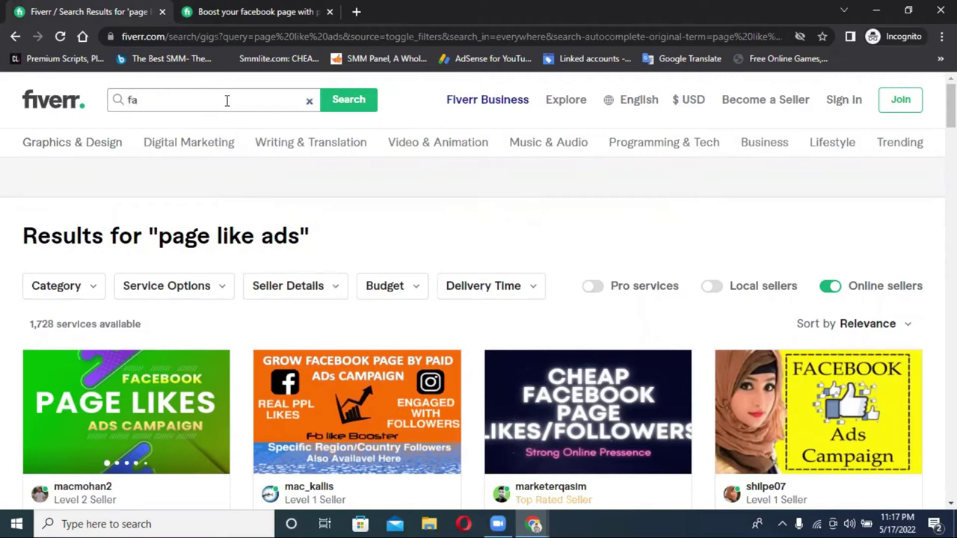
pyautogui.write('c')
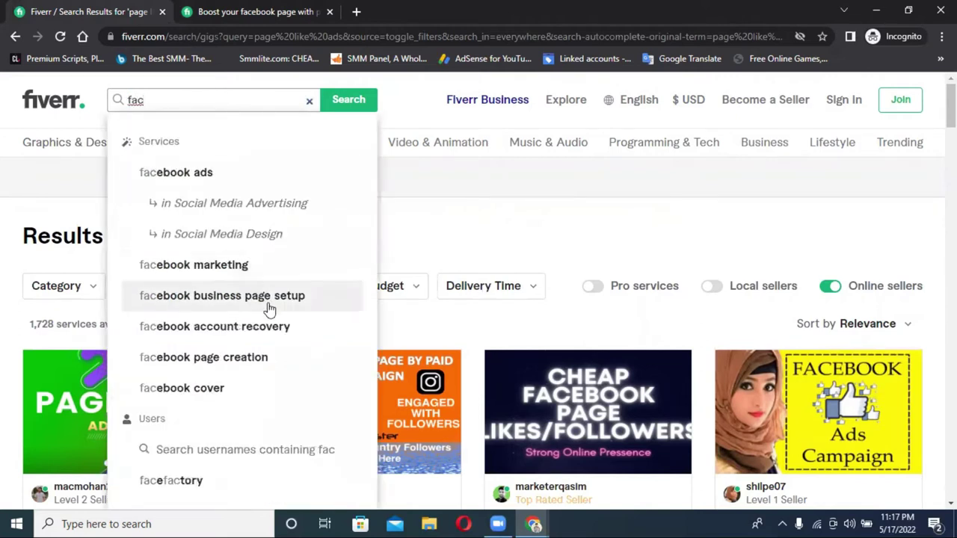
pyautogui.click(229, 176)
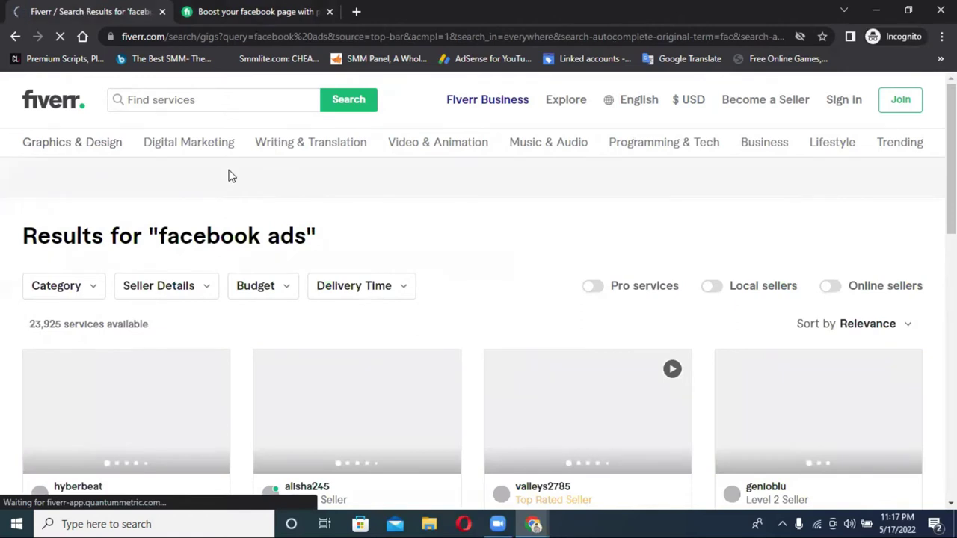
# Step: Open the 'I will set up and optimize your facebook ads campaign' gig from the results
pyautogui.moveTo(237, 153)
pyautogui.scroll(-3, 322, 218)
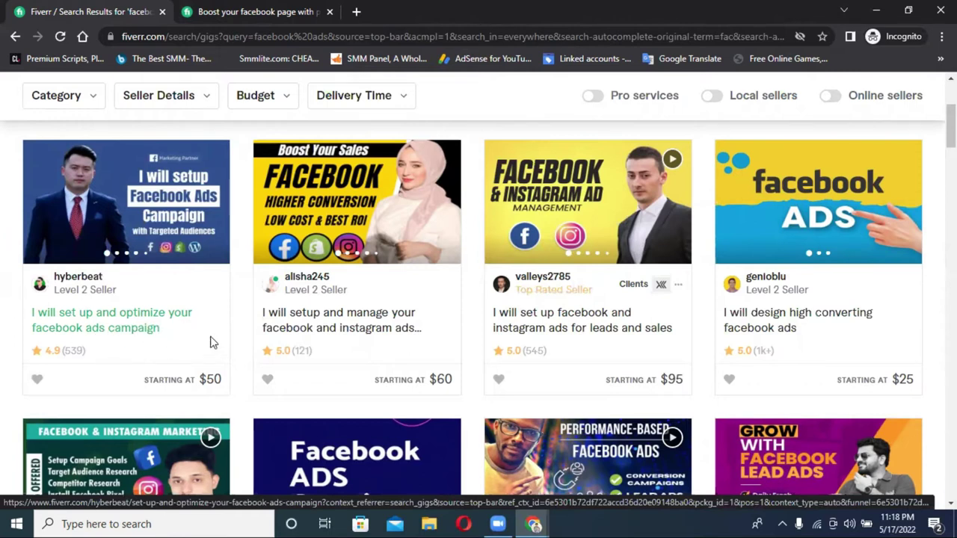
pyautogui.click(112, 325)
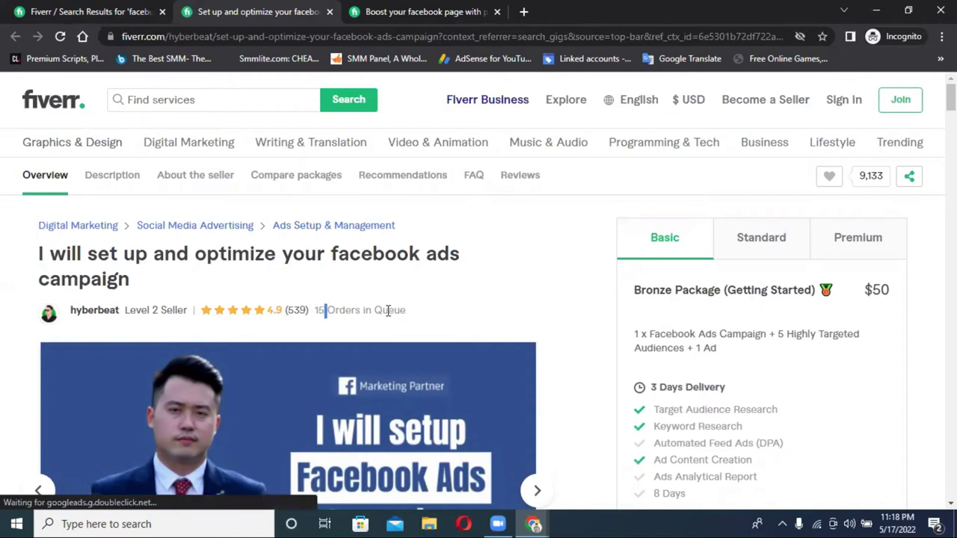
# Step: Jump to the facebook ads gig's About the seller section and scroll back up
pyautogui.click(97, 310)
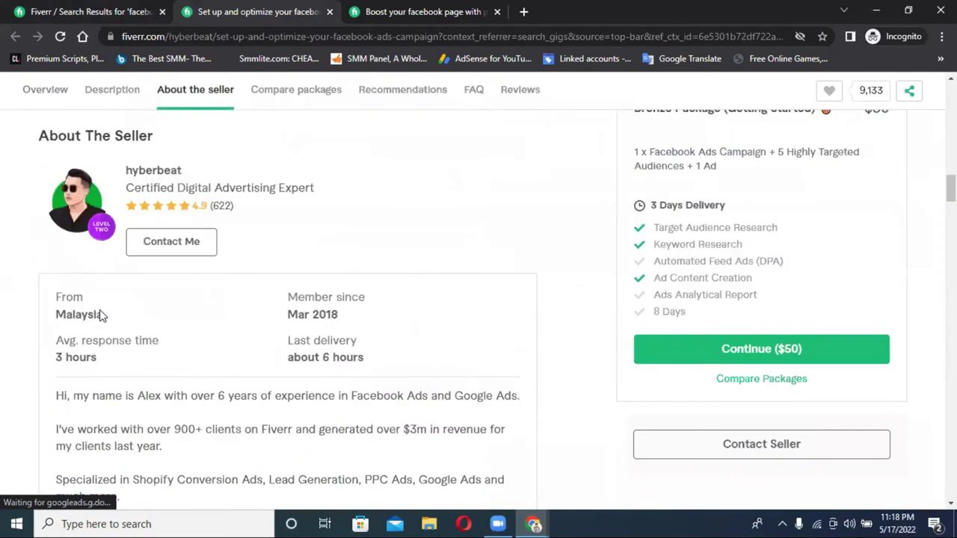
pyautogui.moveTo(331, 315); pyautogui.dragTo(326, 315)
pyautogui.scroll(10, 331, 339)
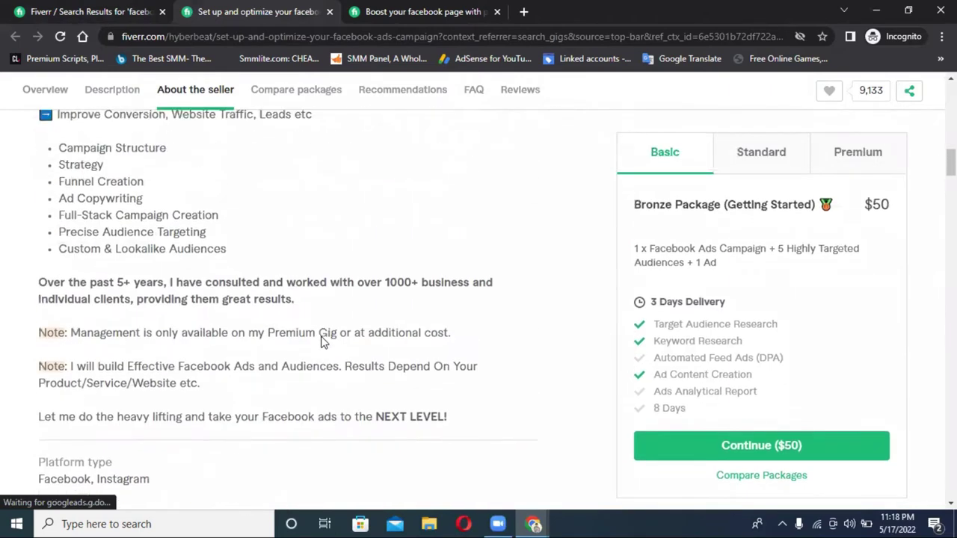
pyautogui.scroll(10, 322, 338)
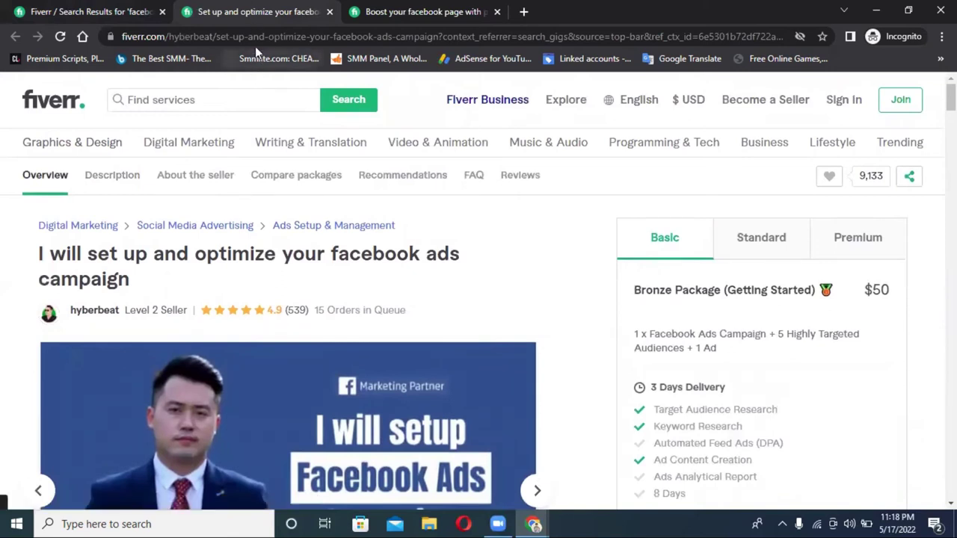
# Step: Cycle through the gig tabs back to the facebook ads results, then minimise Chrome to the desktop
pyautogui.click(157, 8)
pyautogui.click(246, 9)
pyautogui.click(354, 7)
pyautogui.click(264, 7)
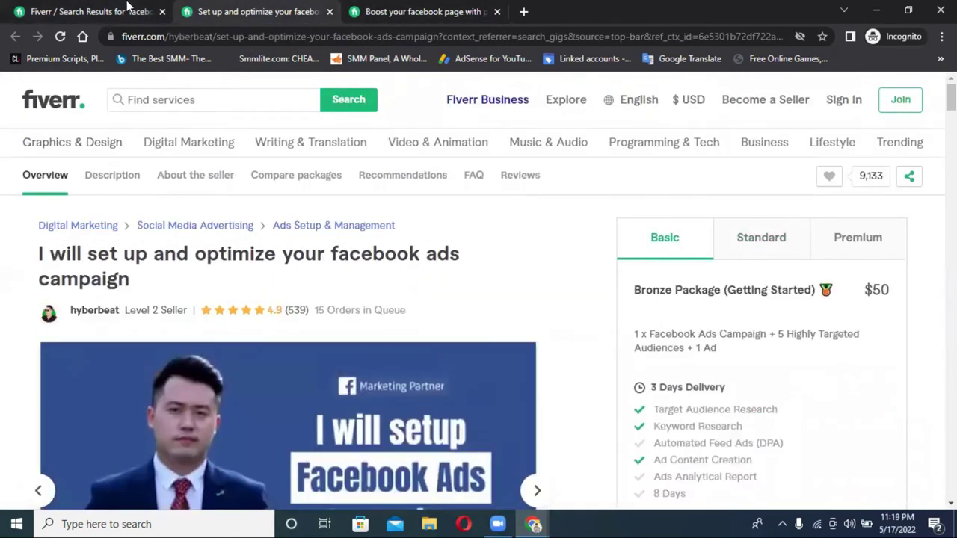
pyautogui.click(105, 7)
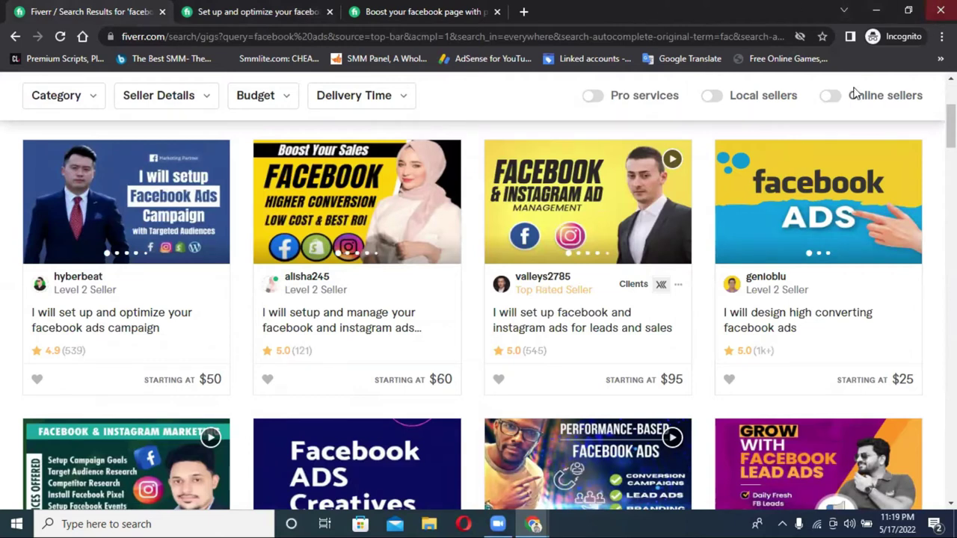
pyautogui.press('super+d')
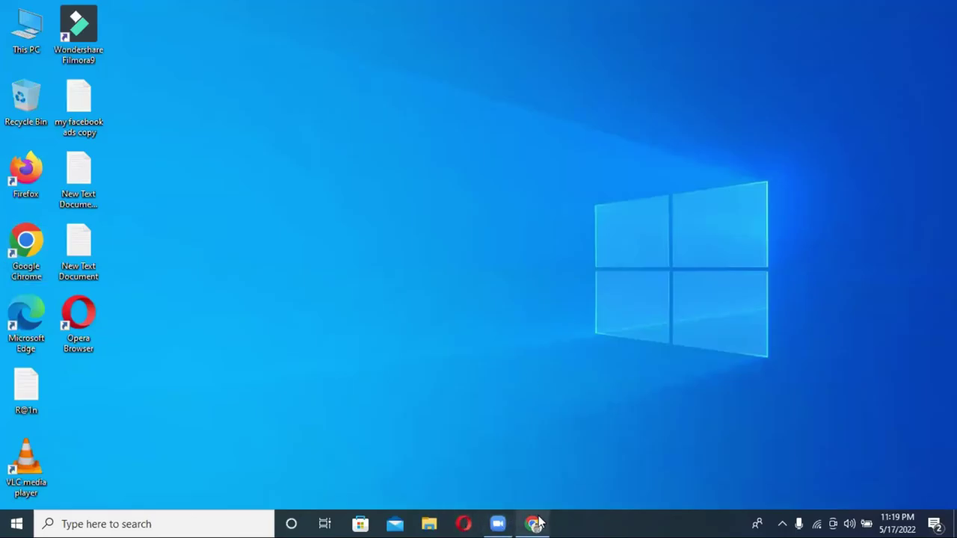
# Step: Restore Chrome, close the Ads Manager tab, and load facebook.com in a new tab
pyautogui.click(533, 524)
pyautogui.click(189, 11)
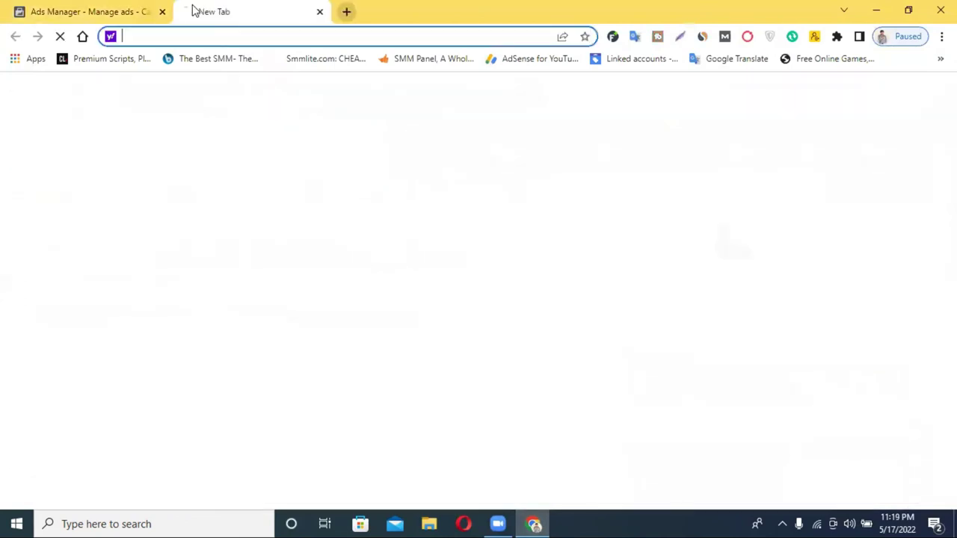
pyautogui.click(163, 12)
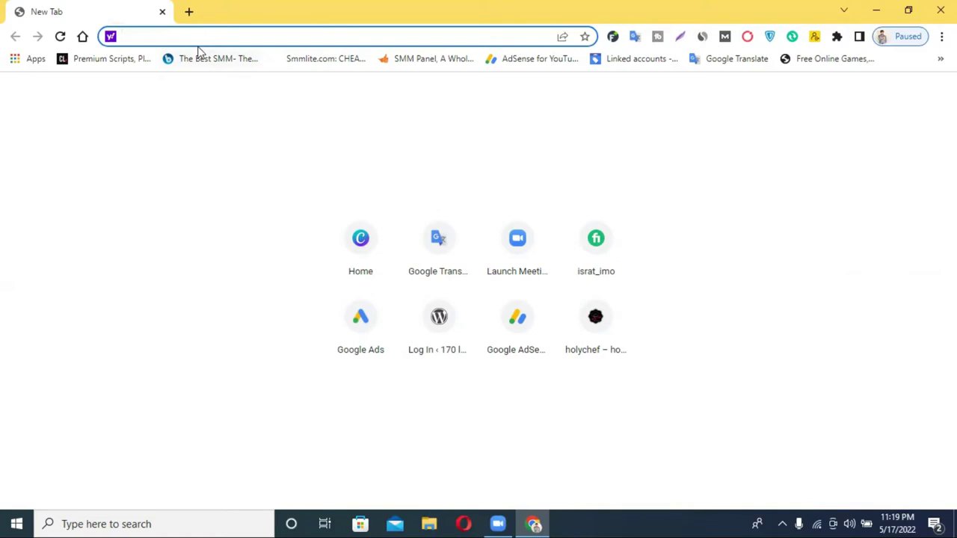
pyautogui.write('fac')
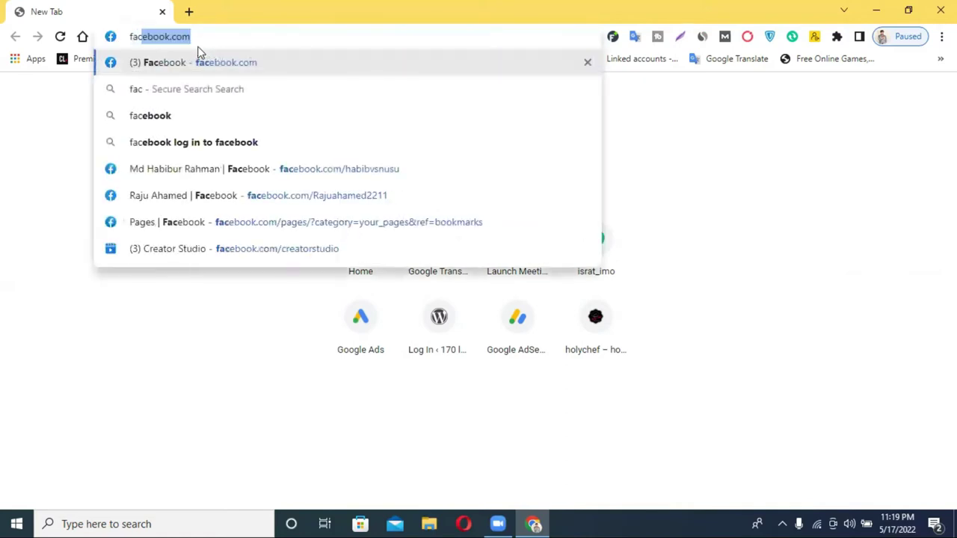
pyautogui.press('Return')
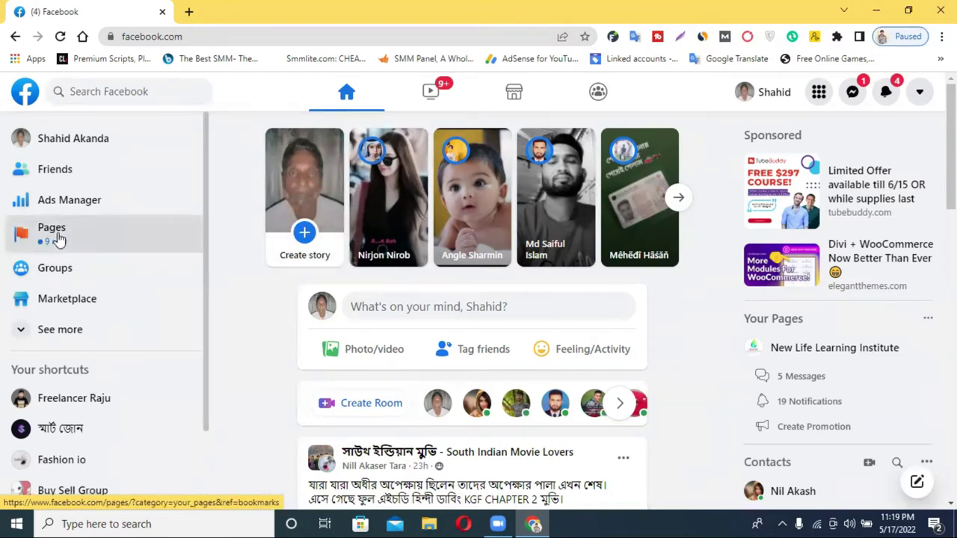
# Step: Open Facebook Pages, and load facebook.com/pages in a second tab
pyautogui.click(58, 234)
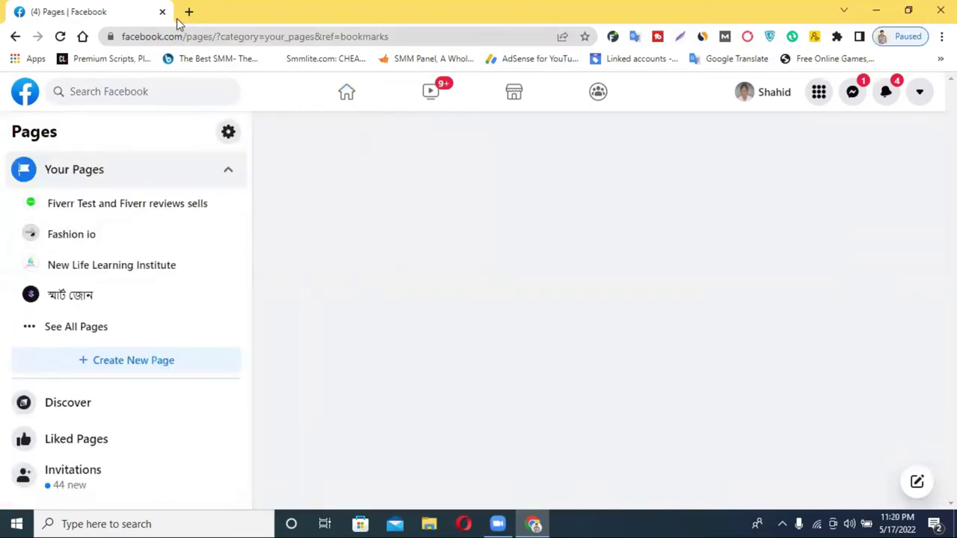
pyautogui.click(189, 14)
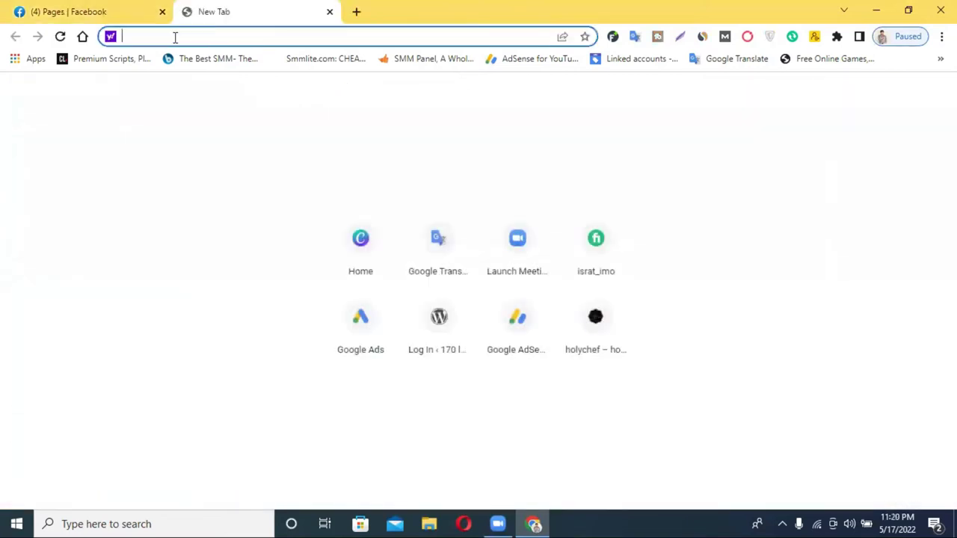
pyautogui.write('facebook')
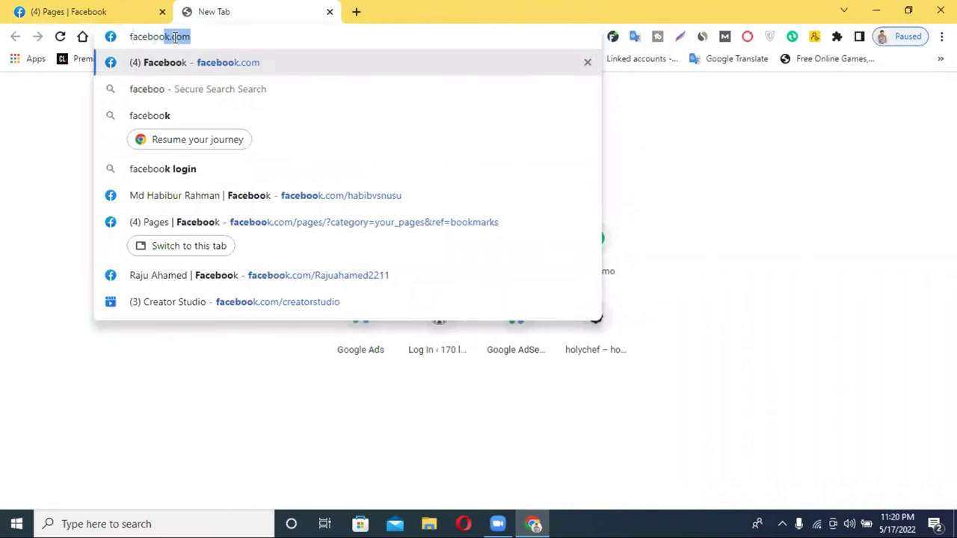
pyautogui.write('.com')
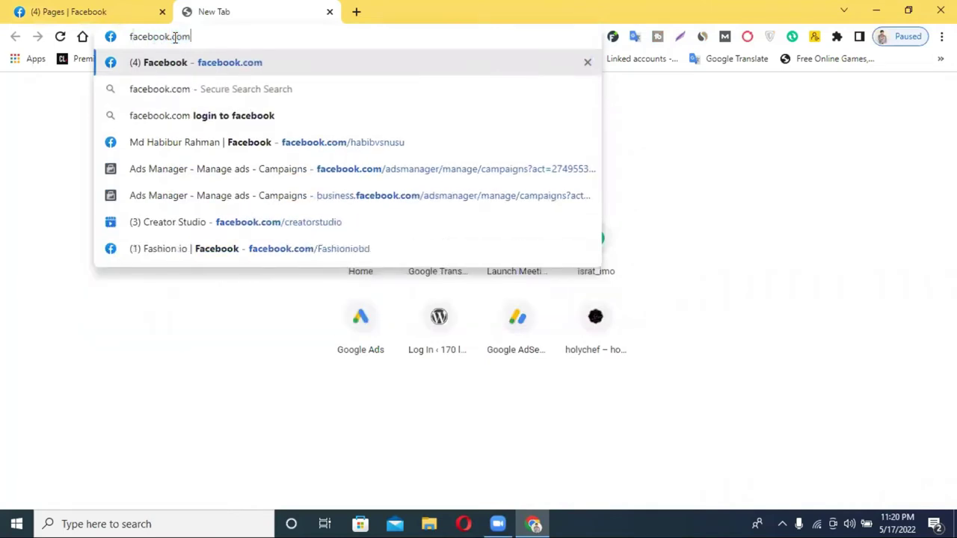
pyautogui.write('/page')
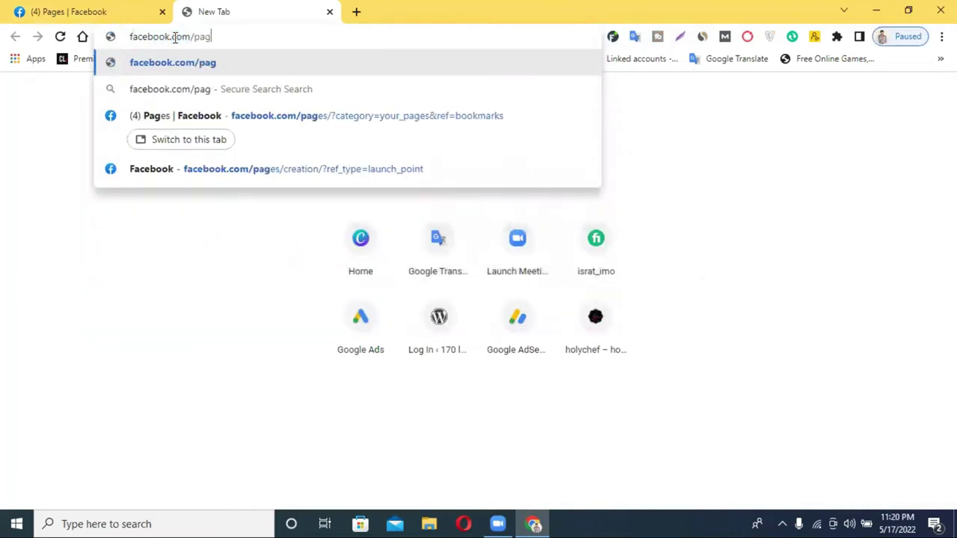
pyautogui.write('s')
pyautogui.press('Return')
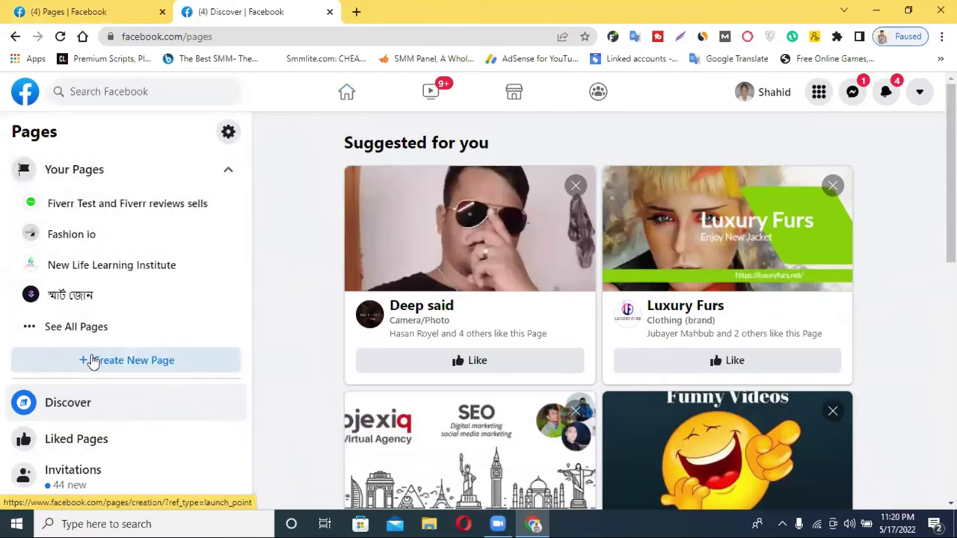
# Step: Return the first tab to the Facebook home feed
pyautogui.click(133, 7)
pyautogui.scroll(-4, 224, 247)
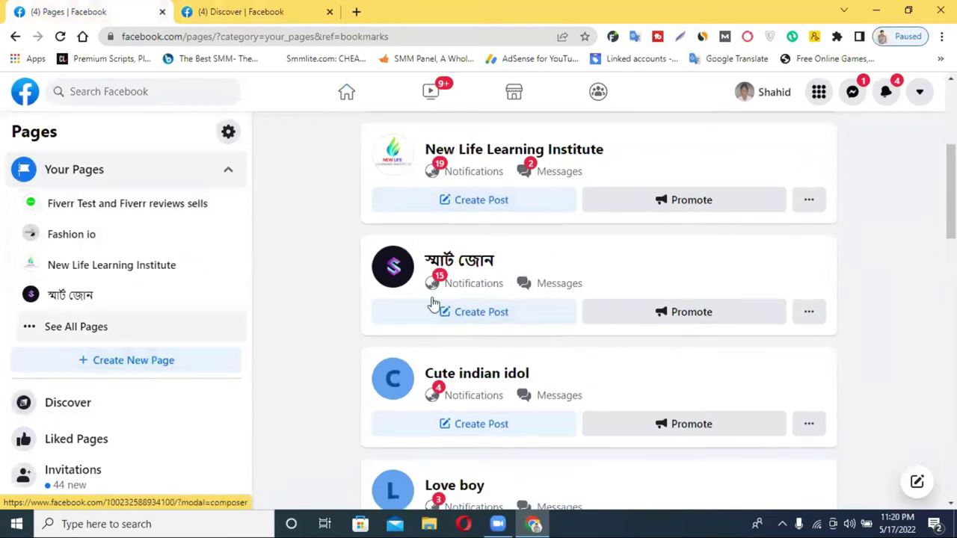
pyautogui.scroll(4, 434, 299)
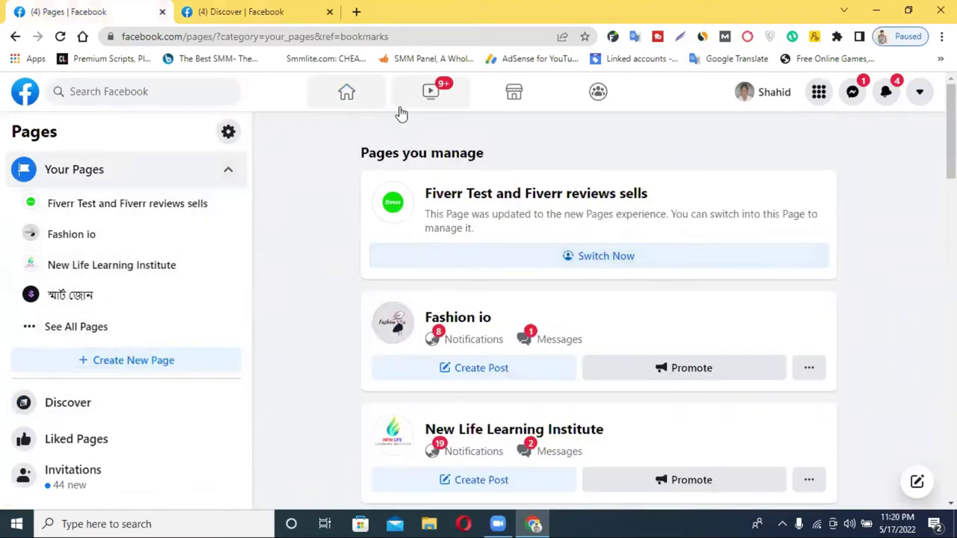
pyautogui.click(351, 101)
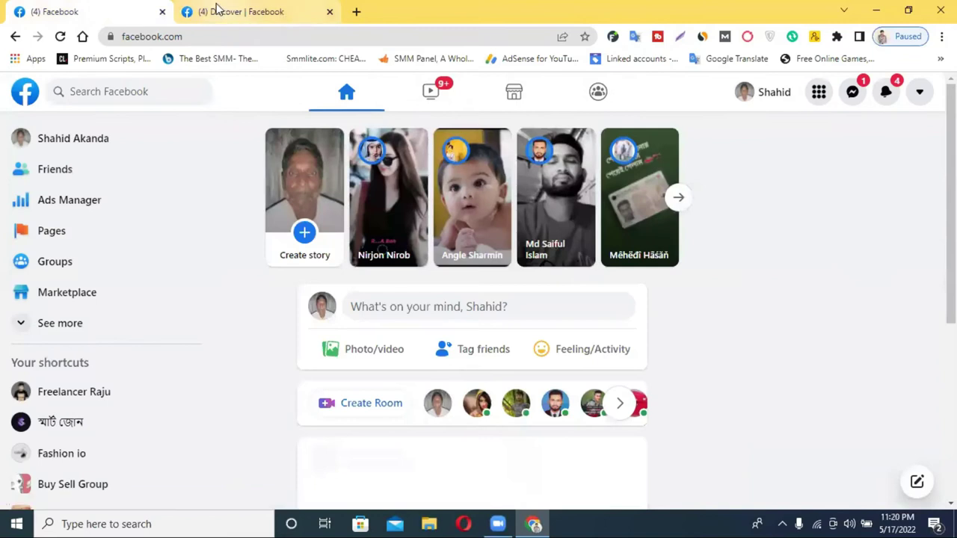
# Step: Go to Pages via the account menu, close the Discover tab, and start Create New Page
pyautogui.click(281, 9)
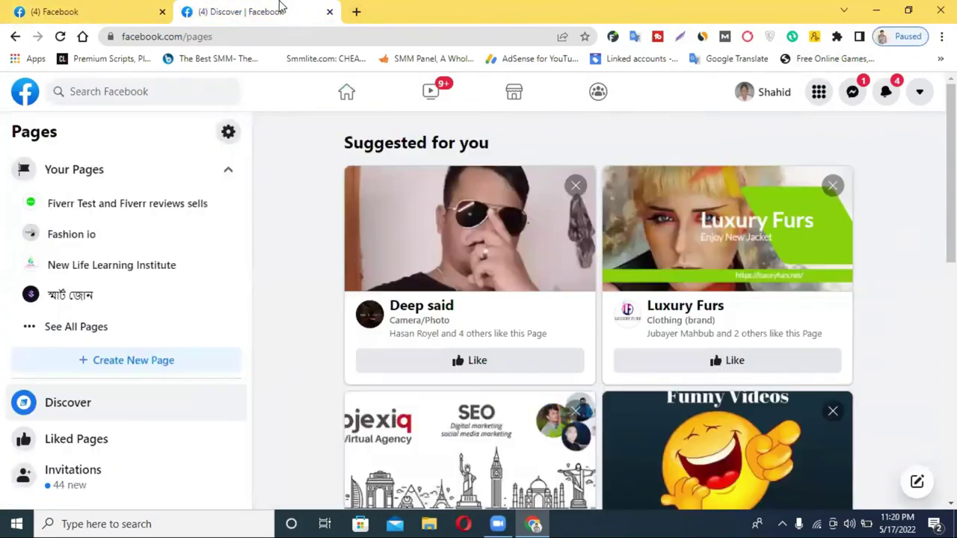
pyautogui.hotkey('ctrl', 'shift', 'Tab')
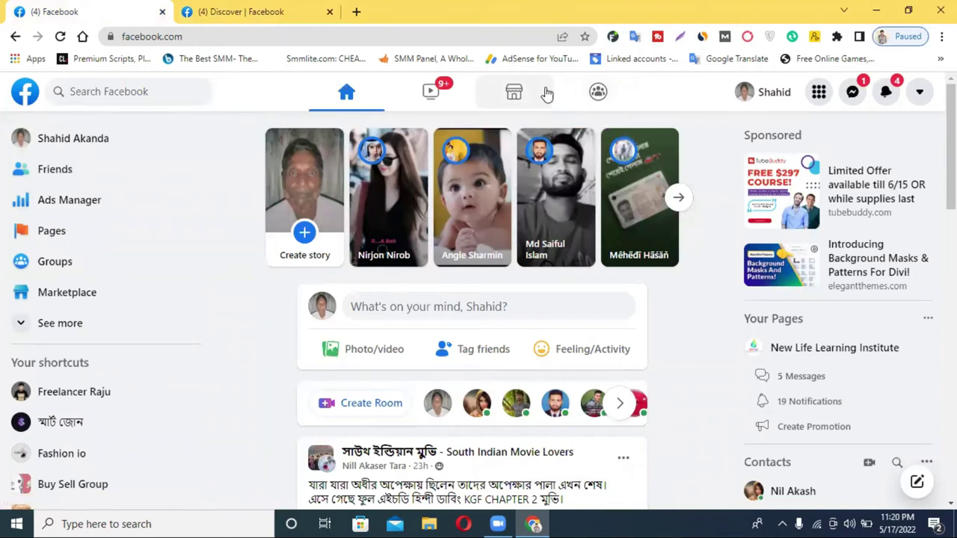
pyautogui.click(916, 91)
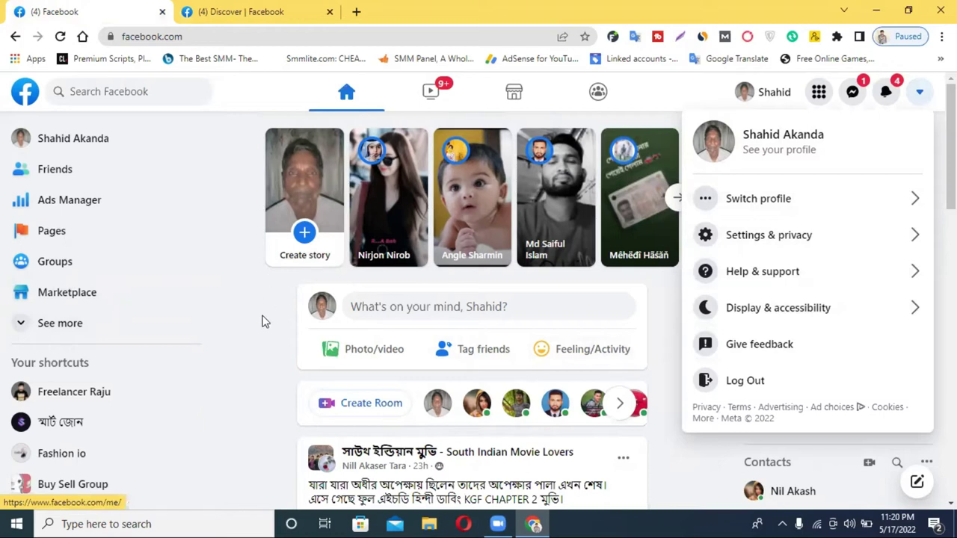
pyautogui.click(64, 238)
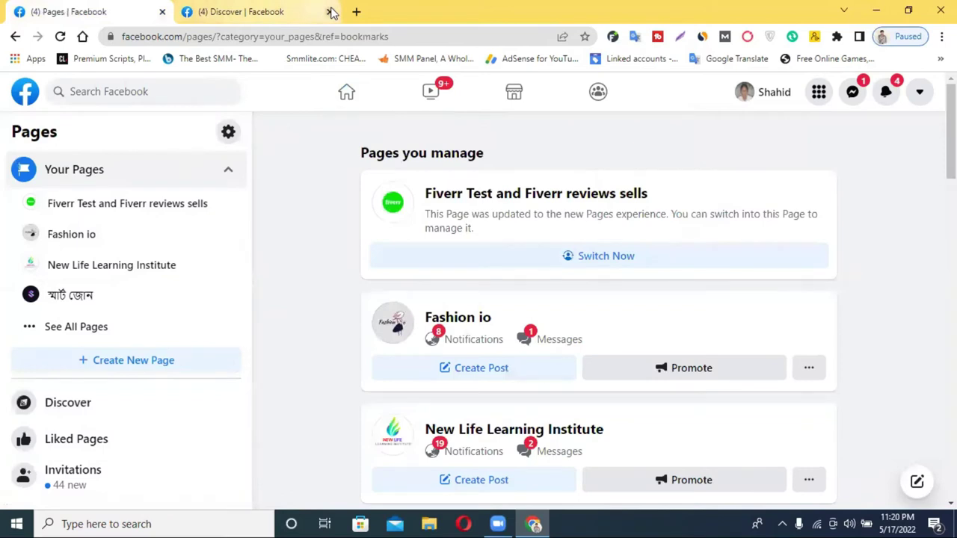
pyautogui.click(329, 12)
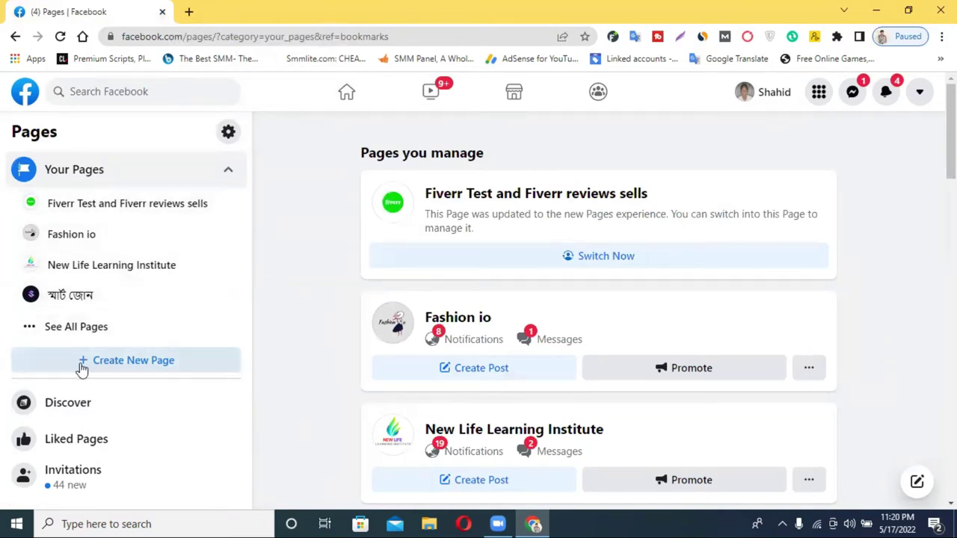
pyautogui.click(139, 369)
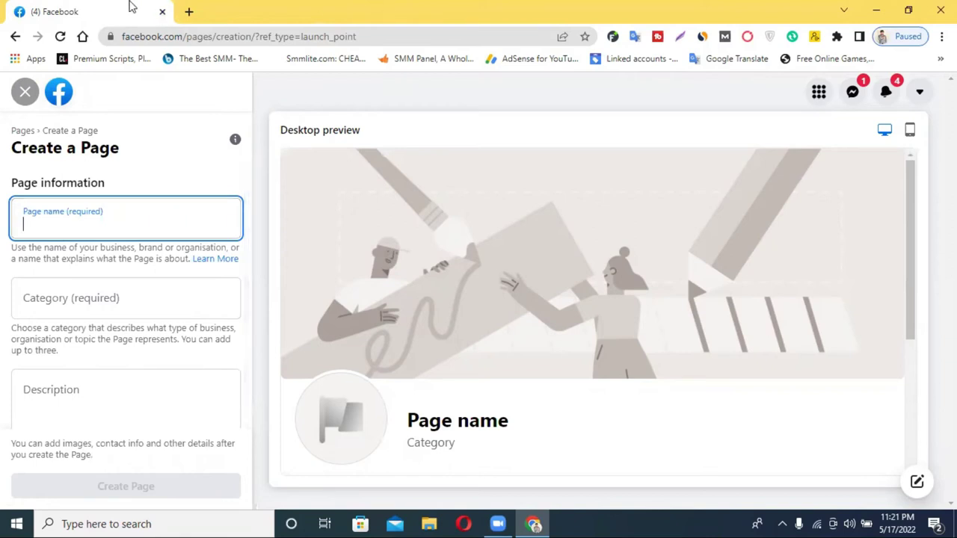
pyautogui.click(188, 13)
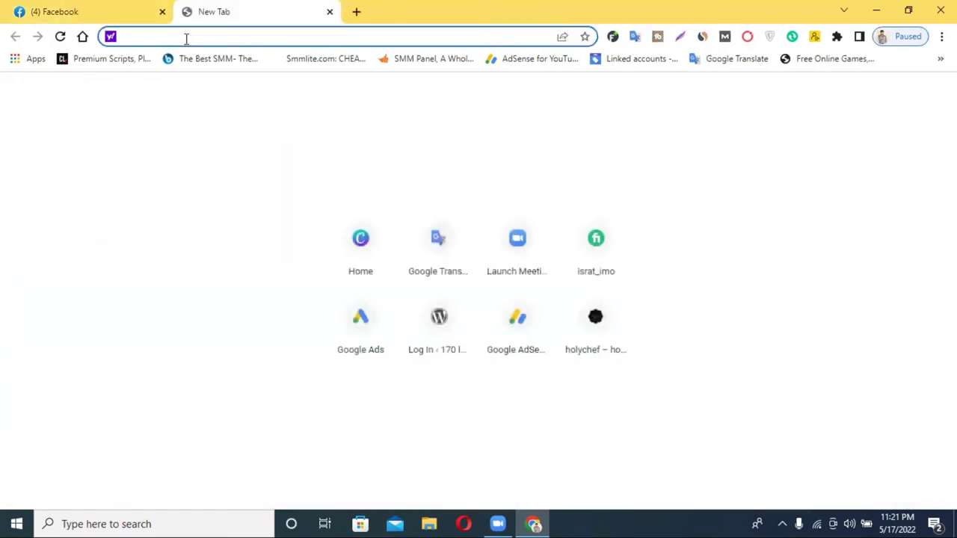
pyautogui.write('draz')
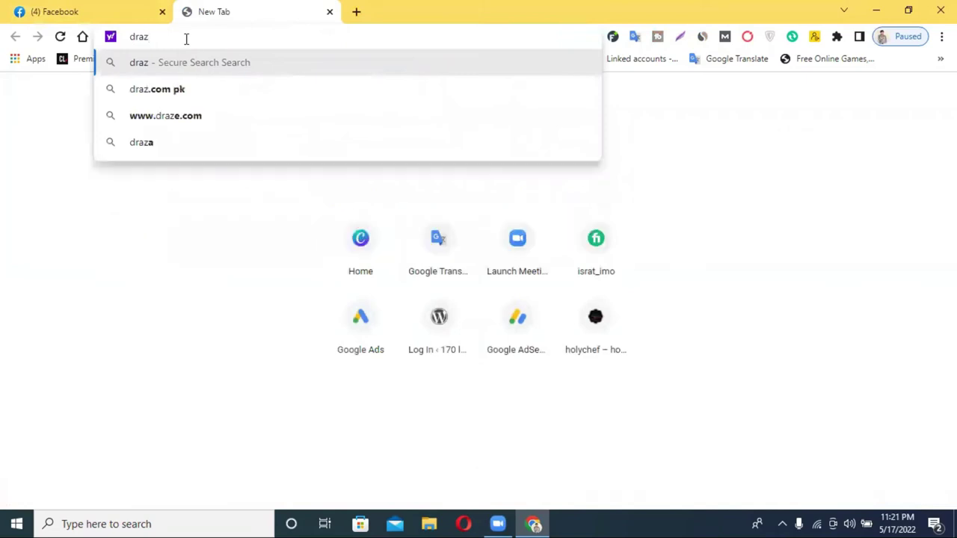
pyautogui.click(216, 124)
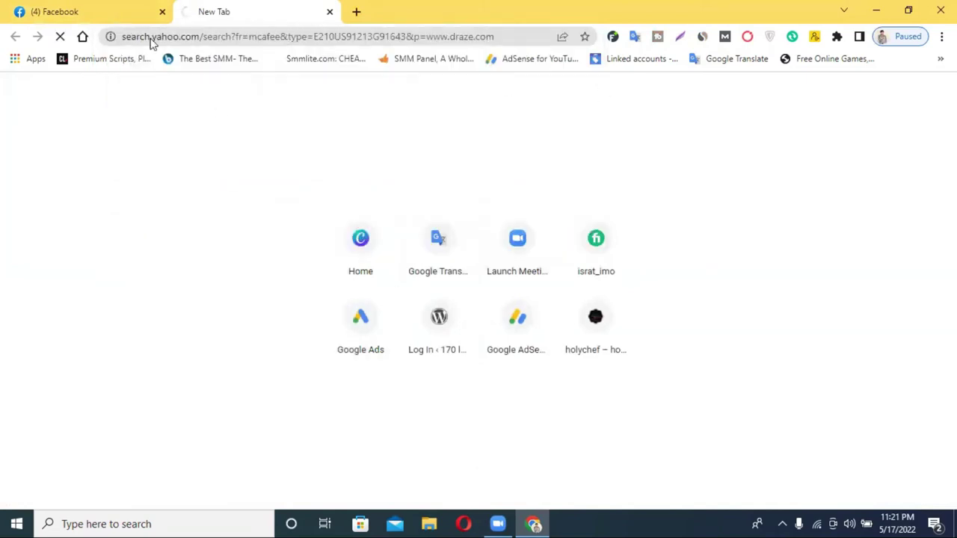
pyautogui.click(122, 7)
pyautogui.click(242, 9)
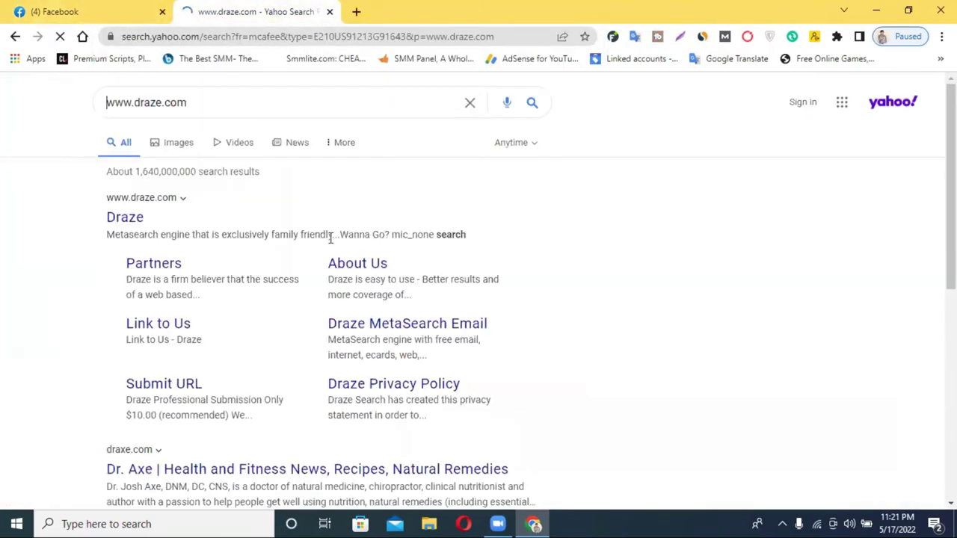
pyautogui.click(130, 216)
# Step: Close the Yahoo results tab and open a fresh blank tab
pyautogui.click(250, 9)
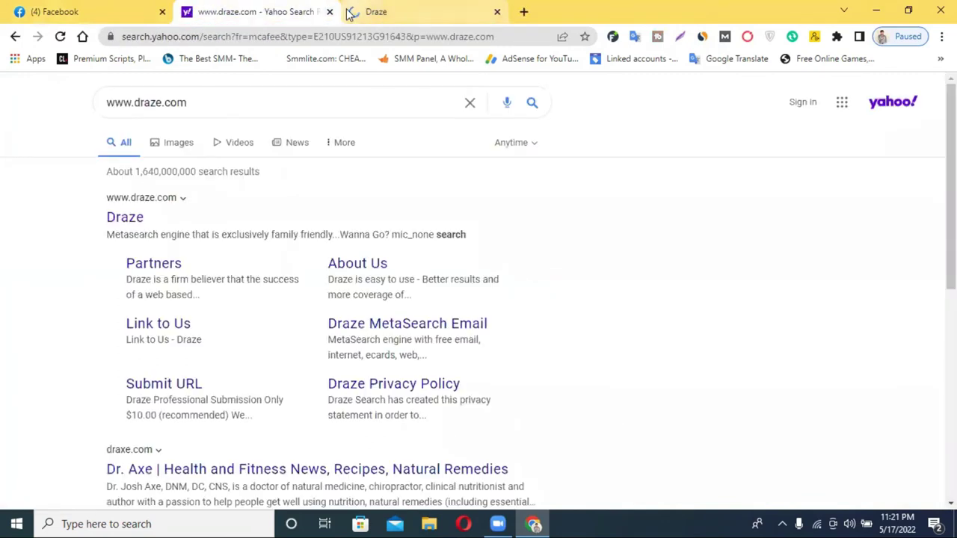
pyautogui.click(329, 11)
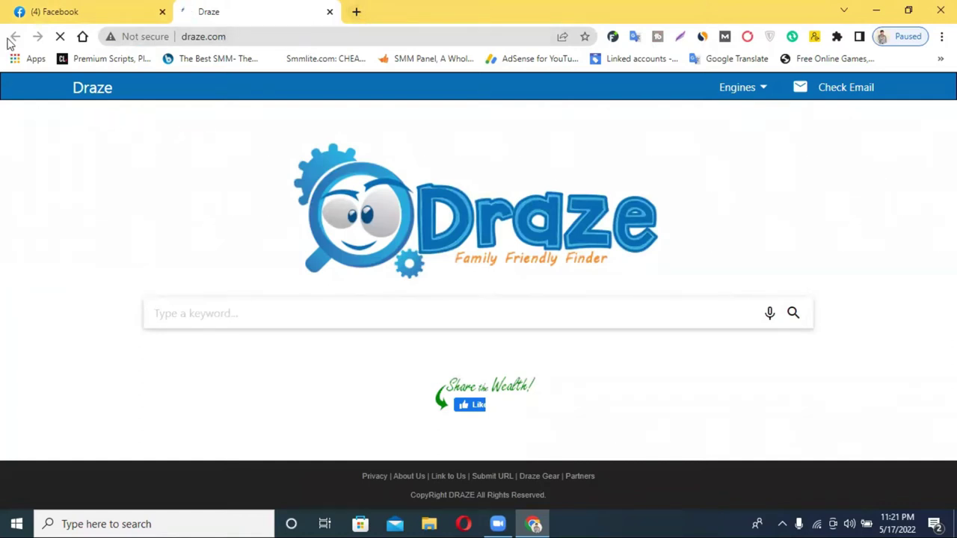
pyautogui.click(357, 11)
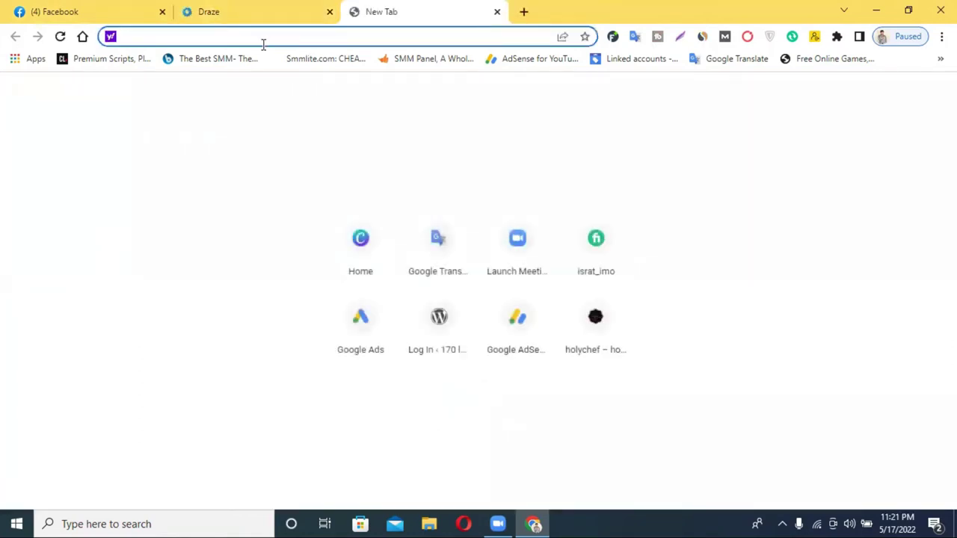
# Step: Search Yahoo for aliexpress, open the official AliExpress site, and close the results tab
pyautogui.write('da')
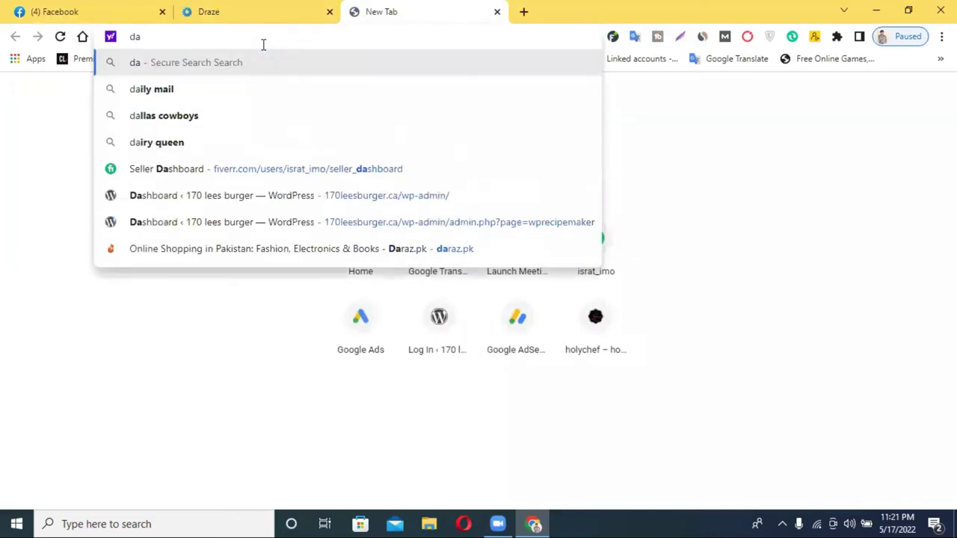
pyautogui.write('rz')
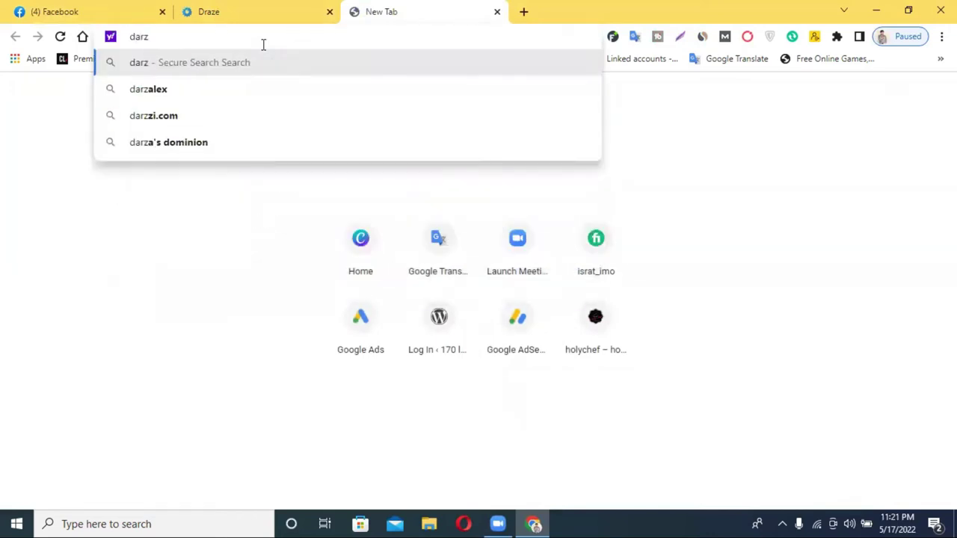
pyautogui.press('BackSpace')
pyautogui.press('BackSpace')
pyautogui.press('BackSpace')
pyautogui.press('BackSpace')
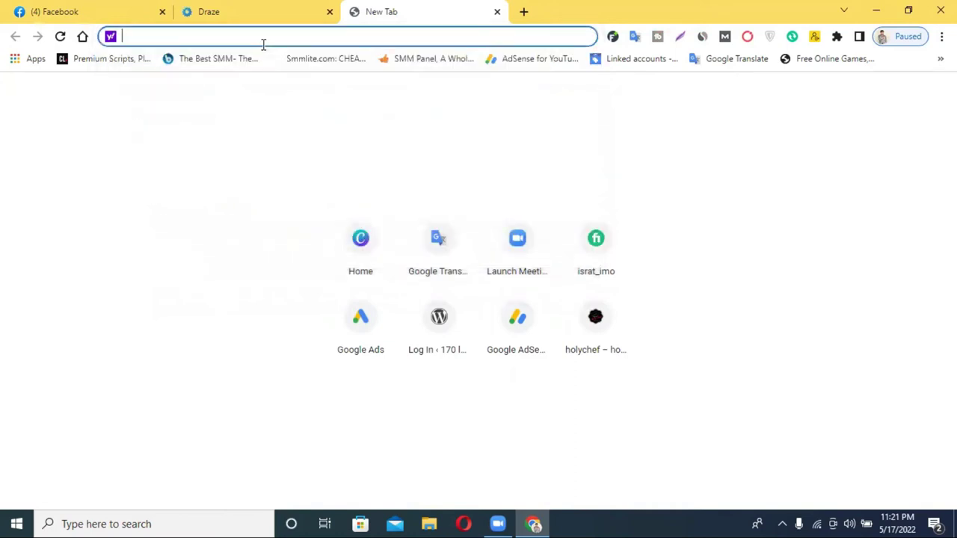
pyautogui.write('ali')
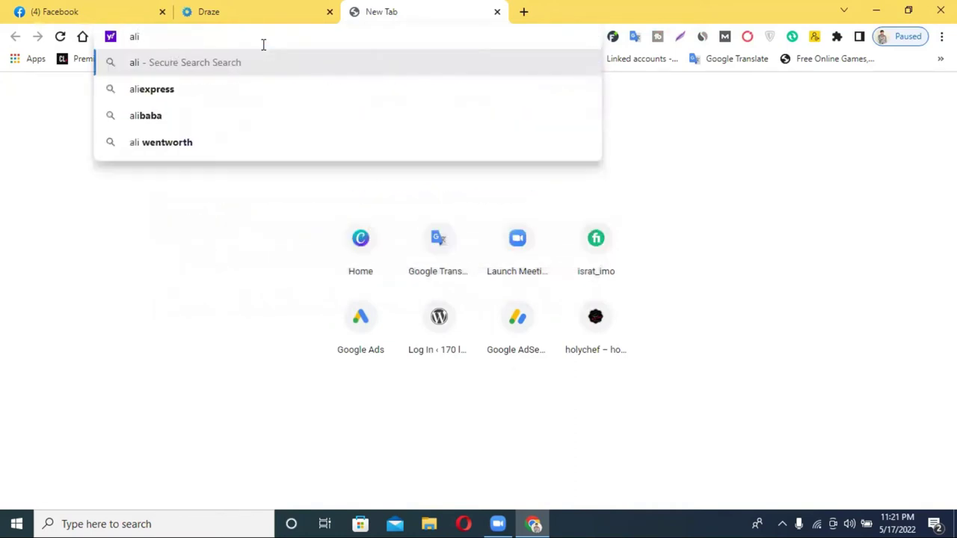
pyautogui.click(215, 87)
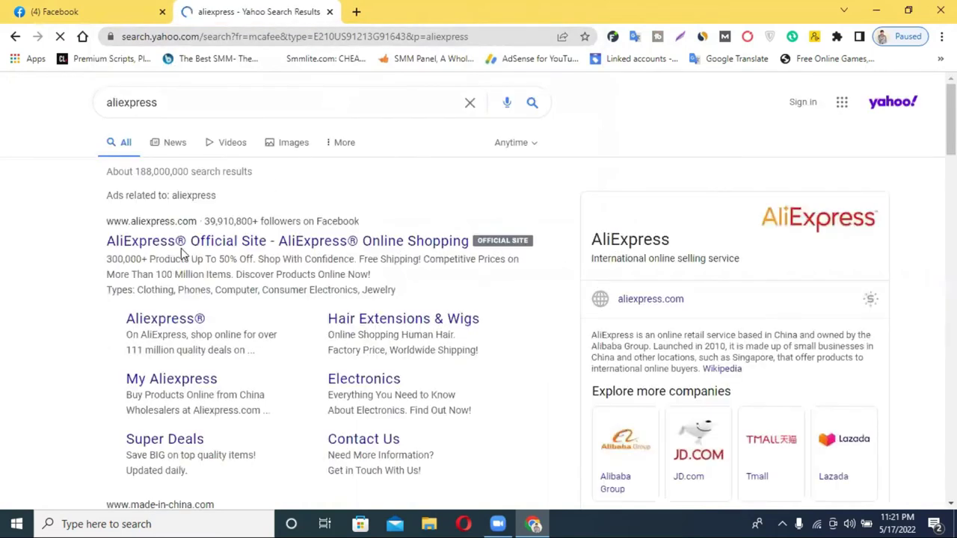
pyautogui.click(177, 242)
pyautogui.click(267, 6)
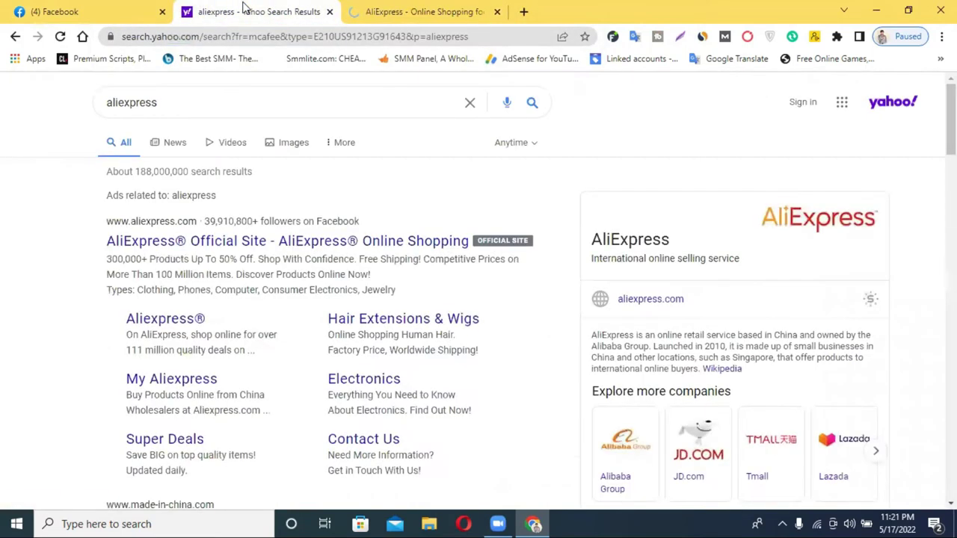
pyautogui.click(329, 12)
# Step: Scroll the AliExpress homepage past the discount popup to Featured Categories and open Fashion
pyautogui.scroll(-4, 515, 224)
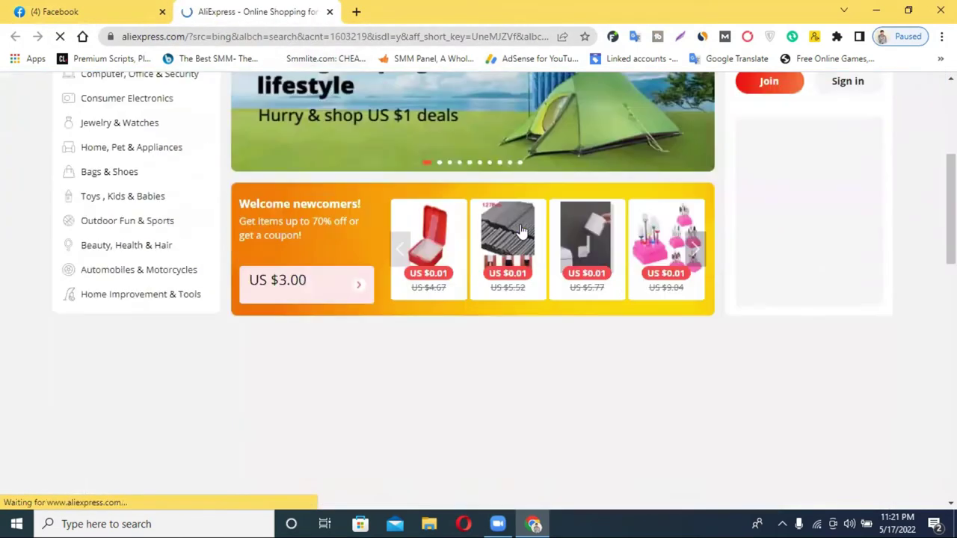
pyautogui.scroll(-3, 673, 293)
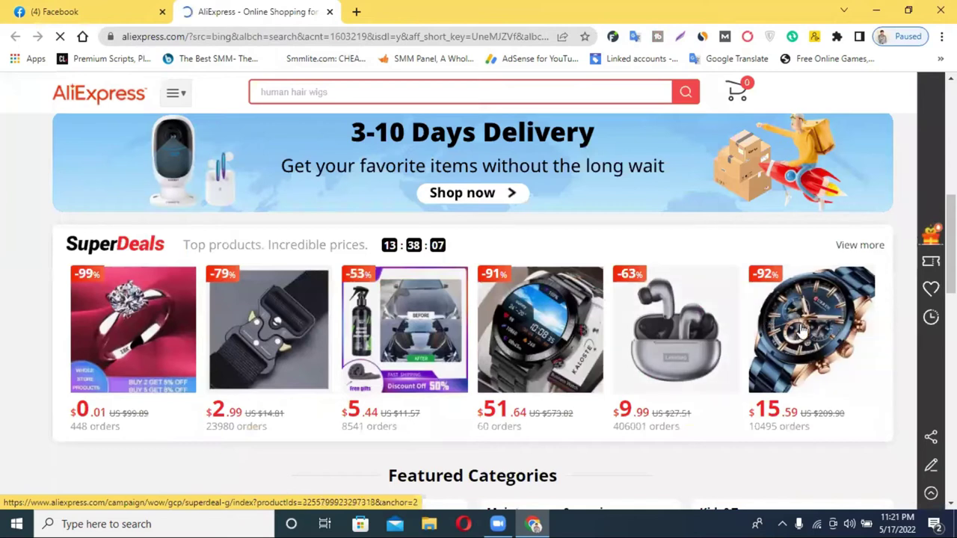
pyautogui.scroll(-2, 801, 329)
pyautogui.click(610, 188)
pyautogui.scroll(-1, 620, 296)
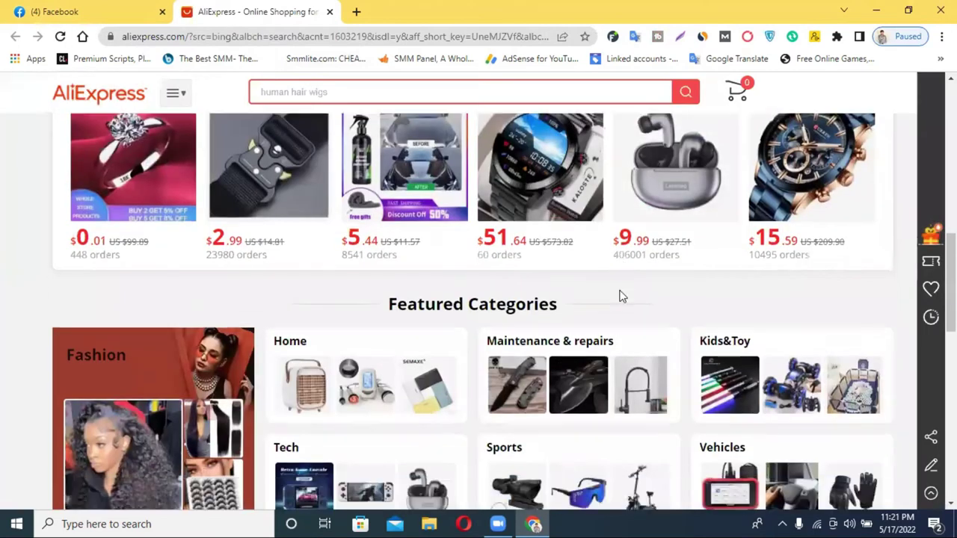
pyautogui.scroll(-2, 620, 296)
pyautogui.scroll(-3, 596, 331)
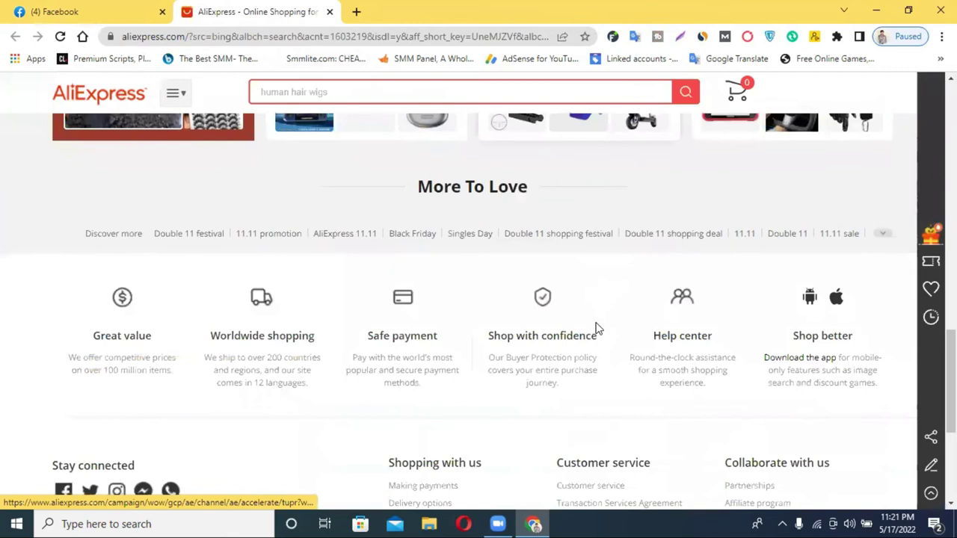
pyautogui.scroll(-3, 597, 330)
pyautogui.scroll(6, 600, 333)
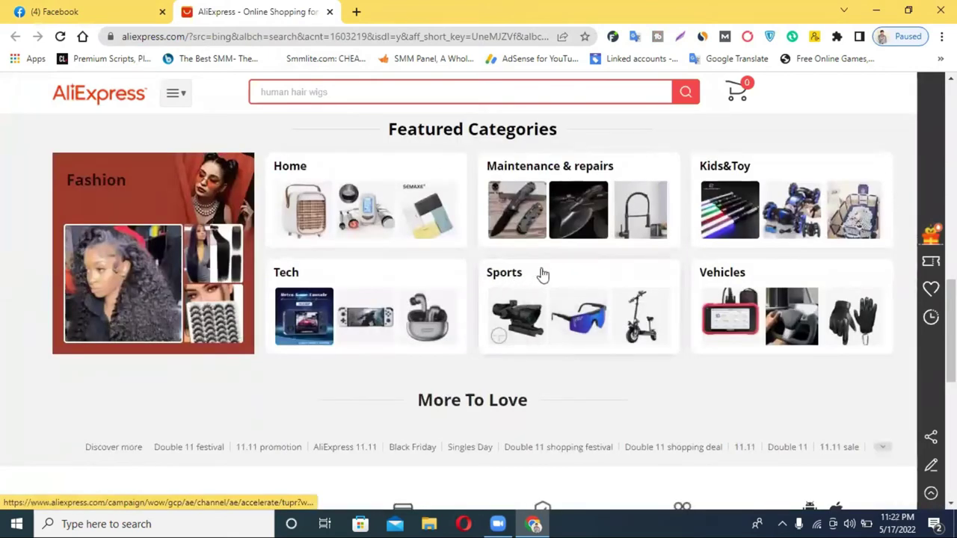
pyautogui.scroll(1, 543, 275)
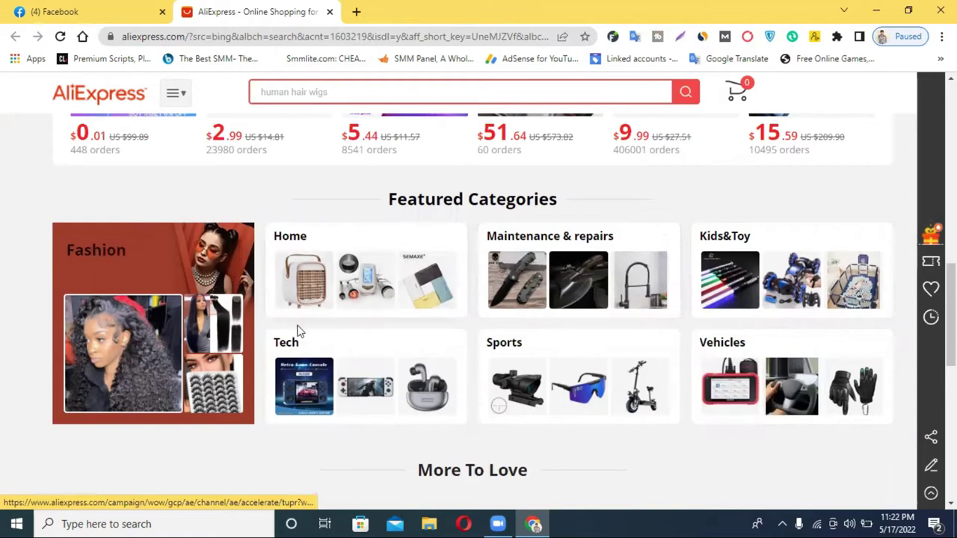
pyautogui.scroll(2, 320, 358)
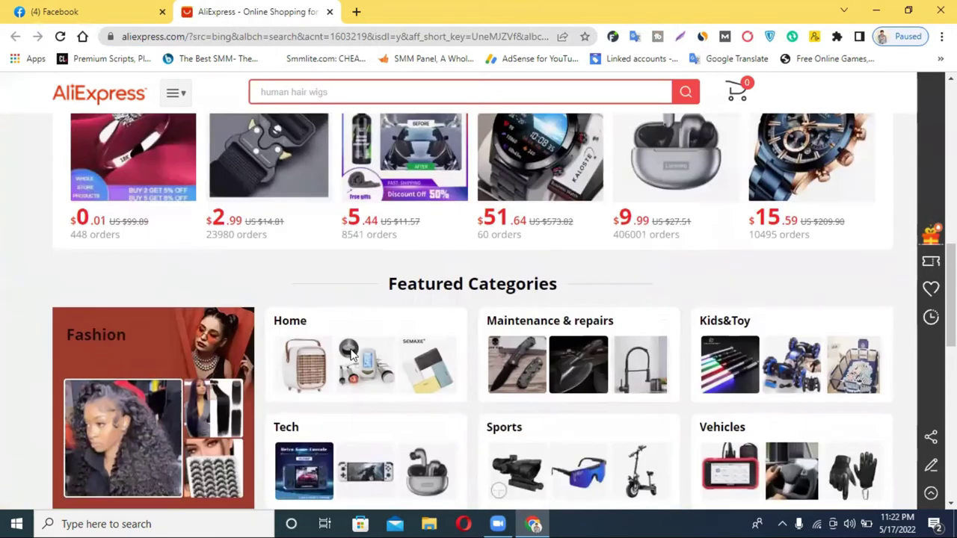
pyautogui.scroll(-3, 107, 214)
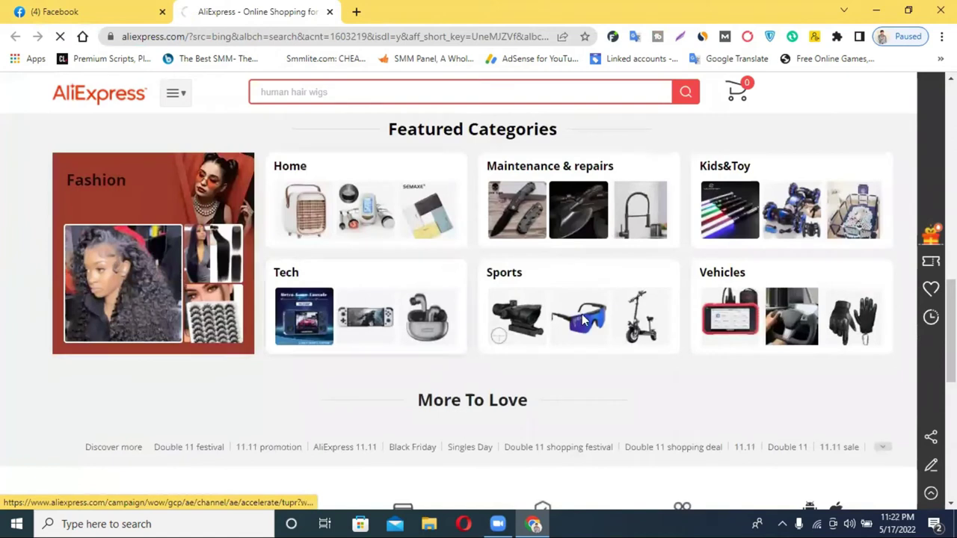
pyautogui.click(119, 261)
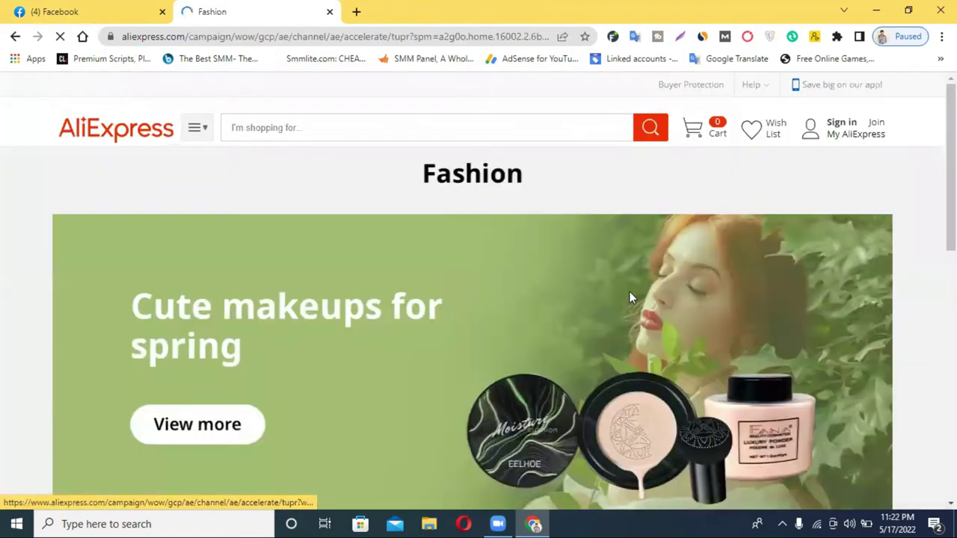
# Step: Browse down the AliExpress Fashion category page, then return to Facebook's Create a Page form
pyautogui.scroll(-5, 630, 298)
pyautogui.scroll(-1, 630, 298)
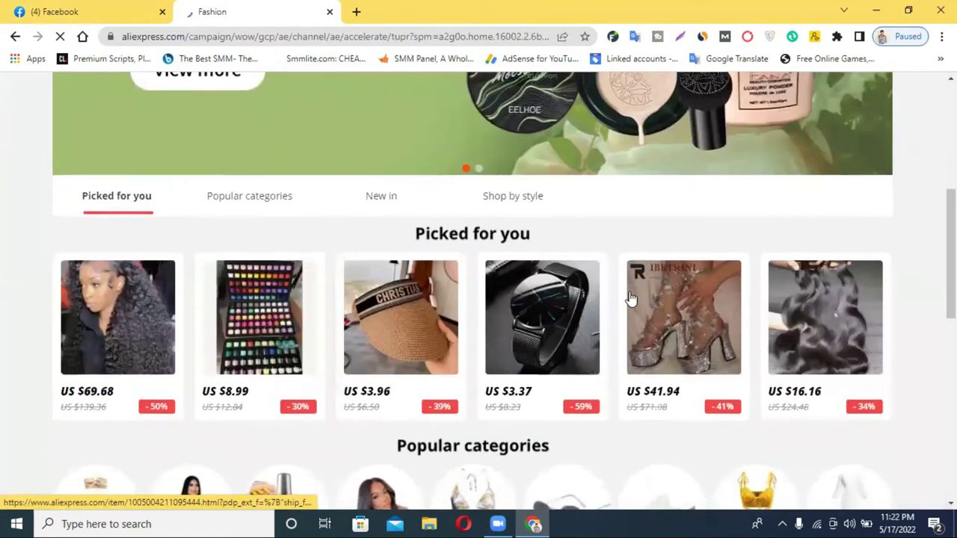
pyautogui.scroll(-1, 630, 297)
pyautogui.scroll(-1, 630, 297)
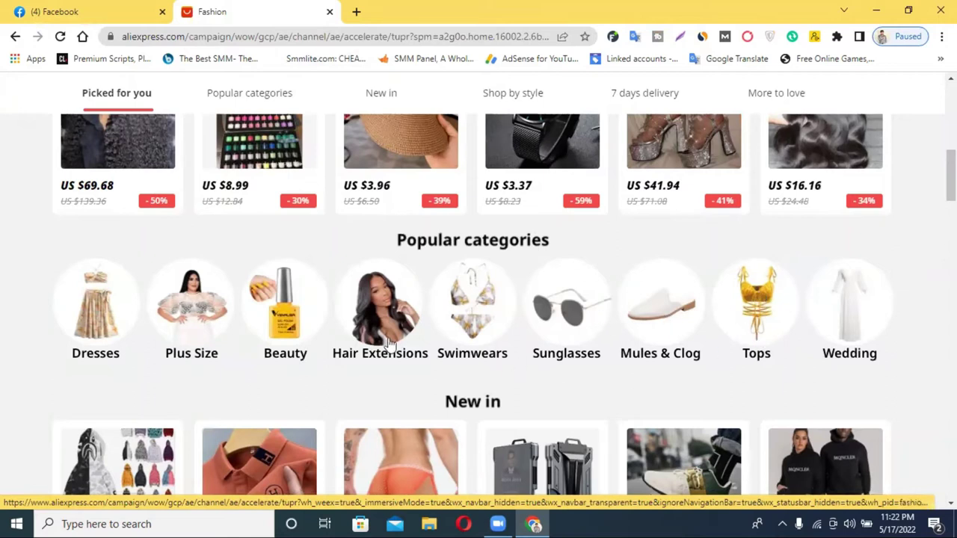
pyautogui.scroll(-3, 338, 334)
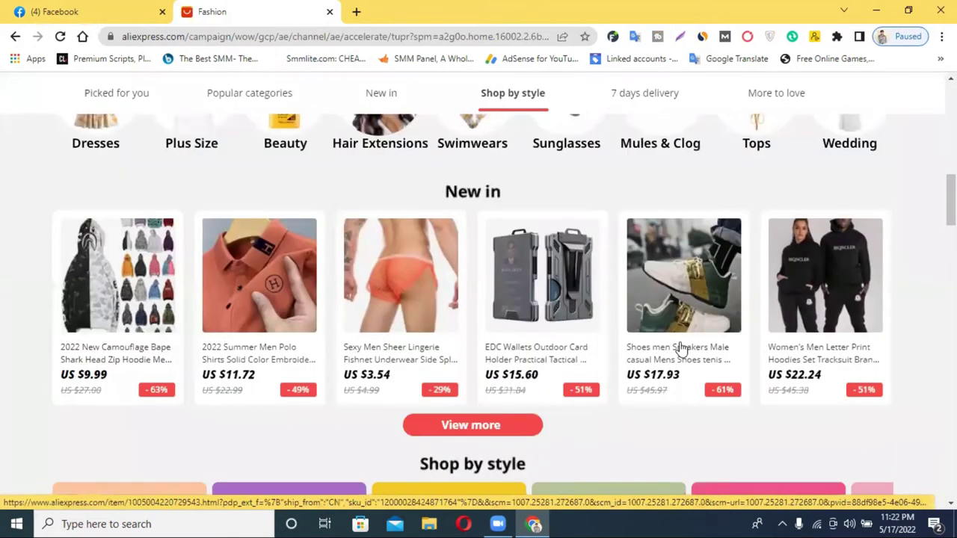
pyautogui.scroll(-3, 680, 349)
pyautogui.scroll(-1, 680, 349)
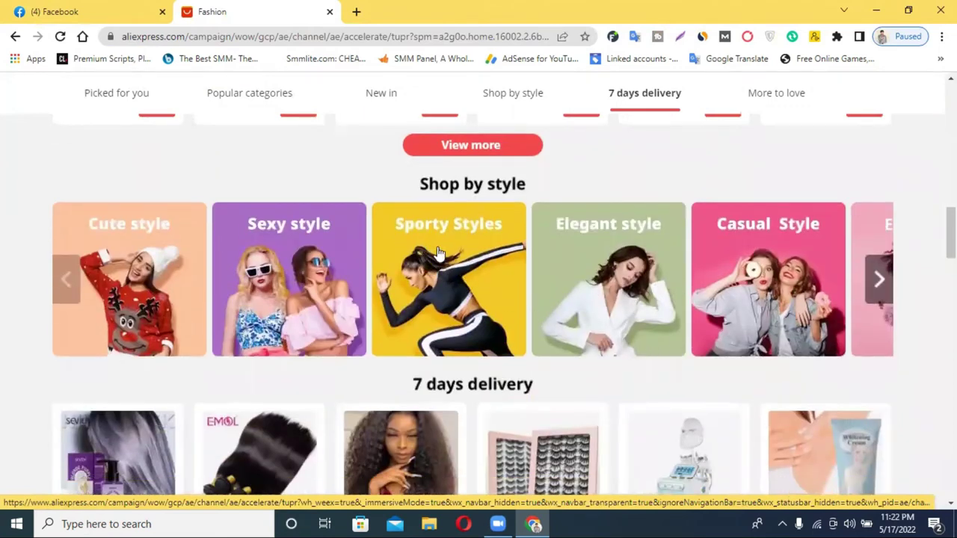
pyautogui.click(123, 7)
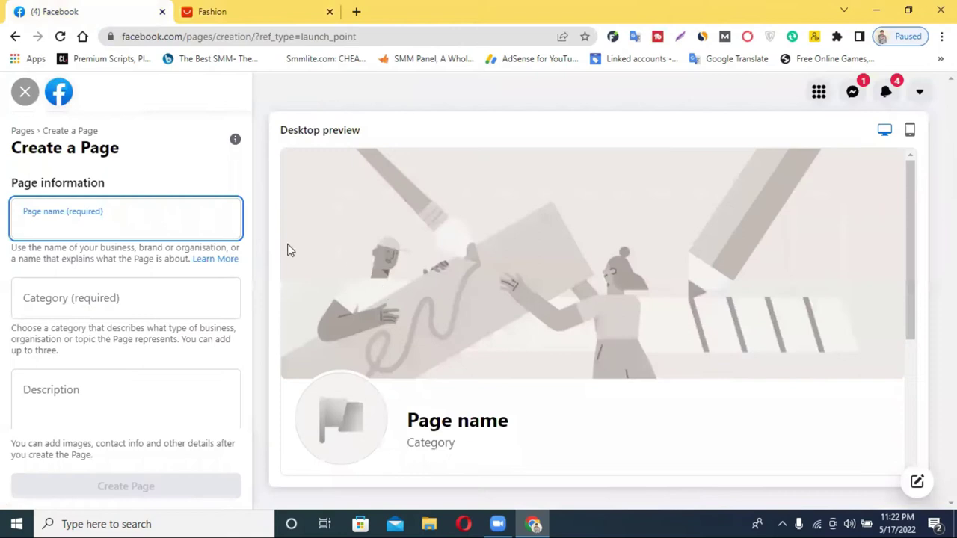
# Step: In a new tab, search Yahoo for 'business name generator'
pyautogui.click(356, 11)
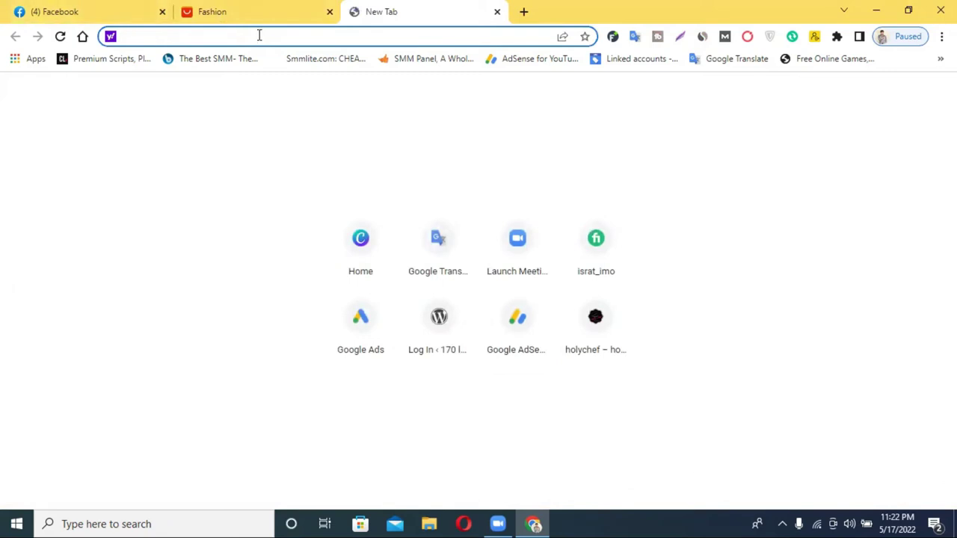
pyautogui.write('business')
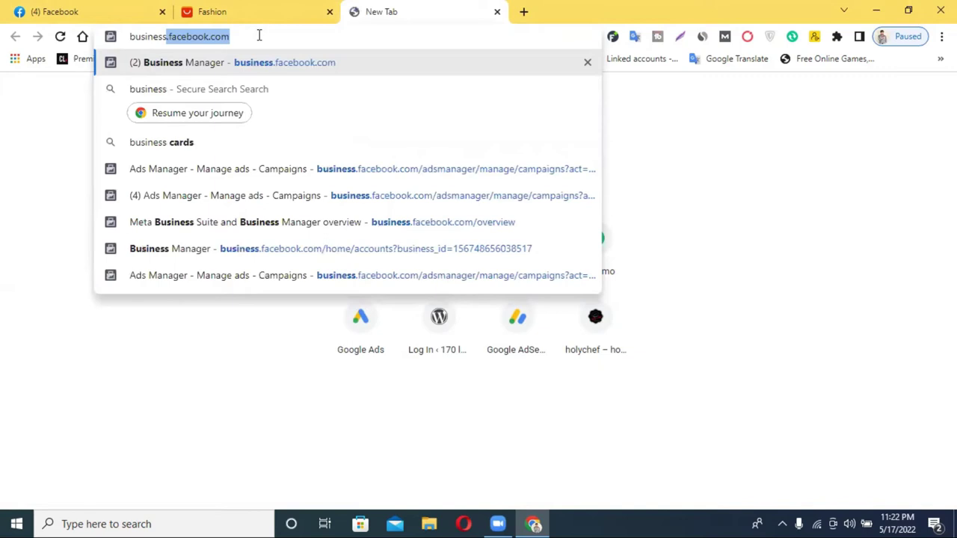
pyautogui.write(' nam')
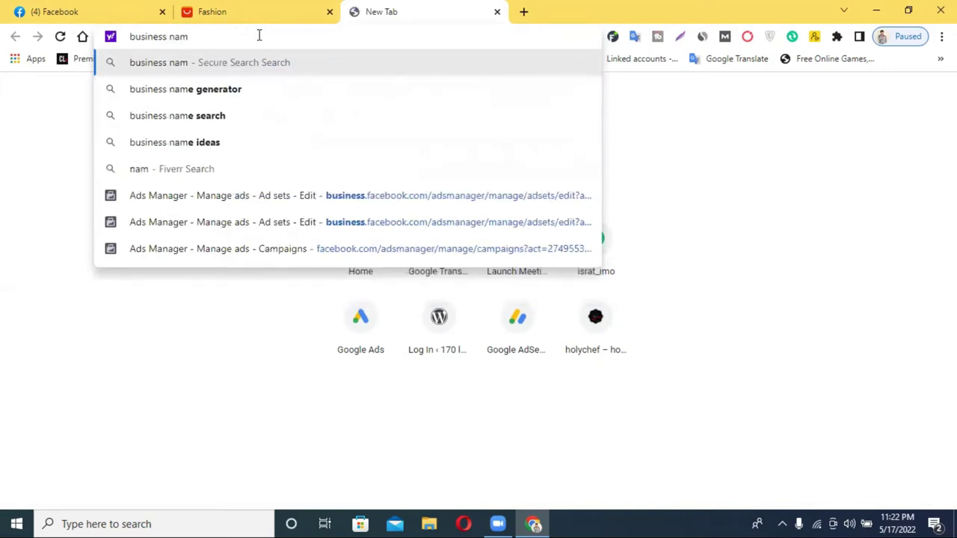
pyautogui.click(287, 101)
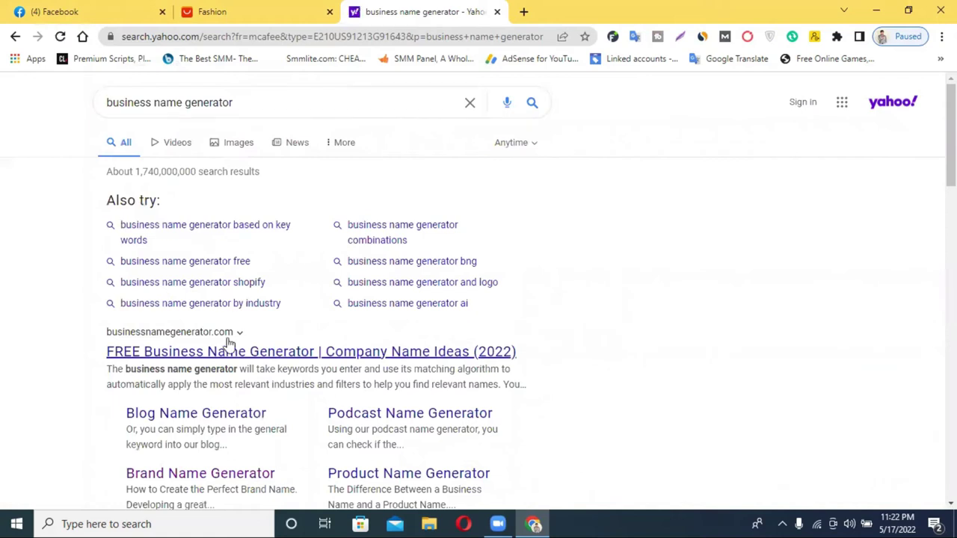
# Step: Open Business Name Generator, close the Yahoo tab, and generate name ideas for keyword 'fashion'
pyautogui.click(254, 355)
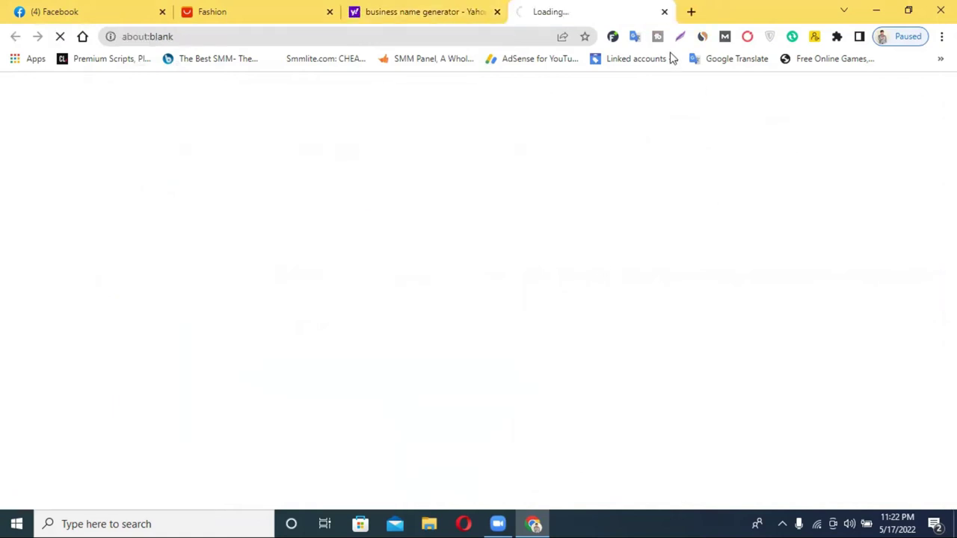
pyautogui.click(497, 11)
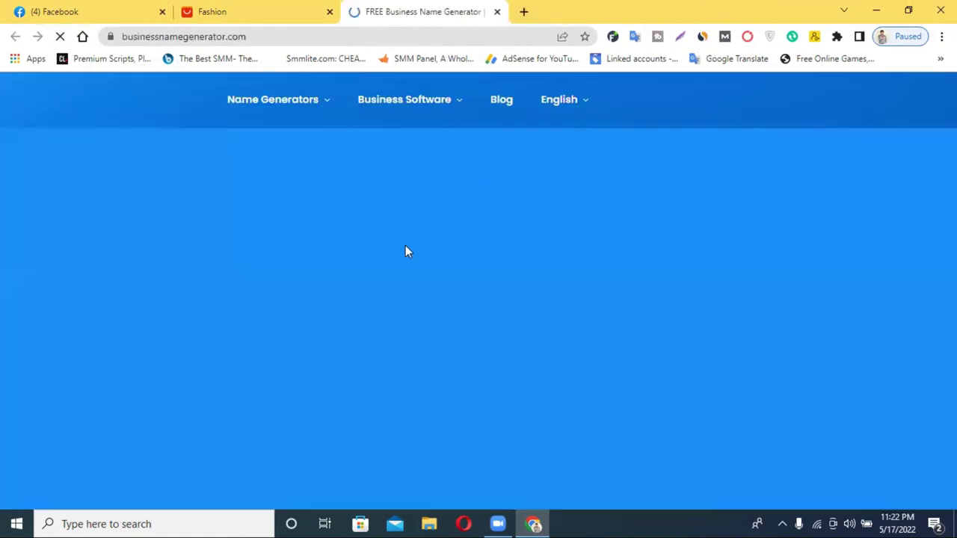
pyautogui.click(323, 332)
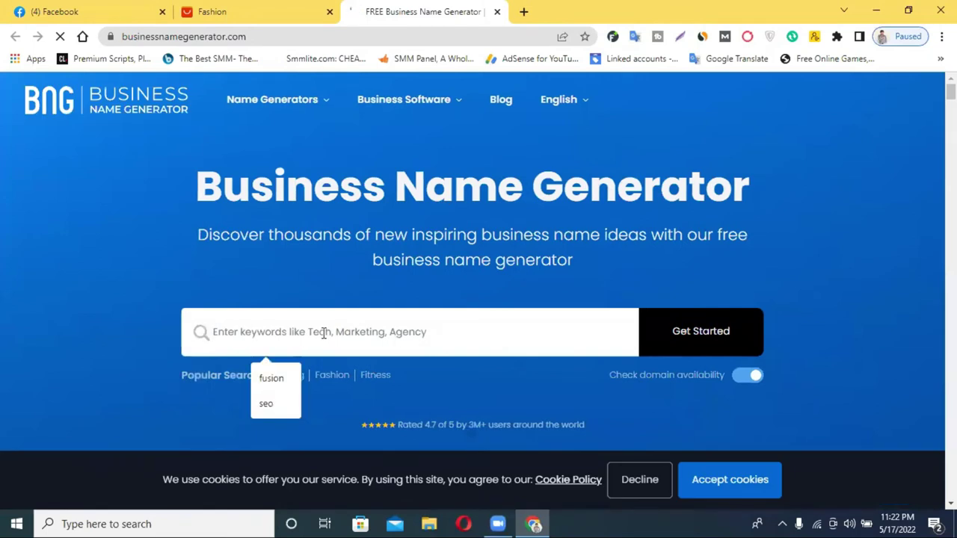
pyautogui.click(701, 331)
pyautogui.click(413, 341)
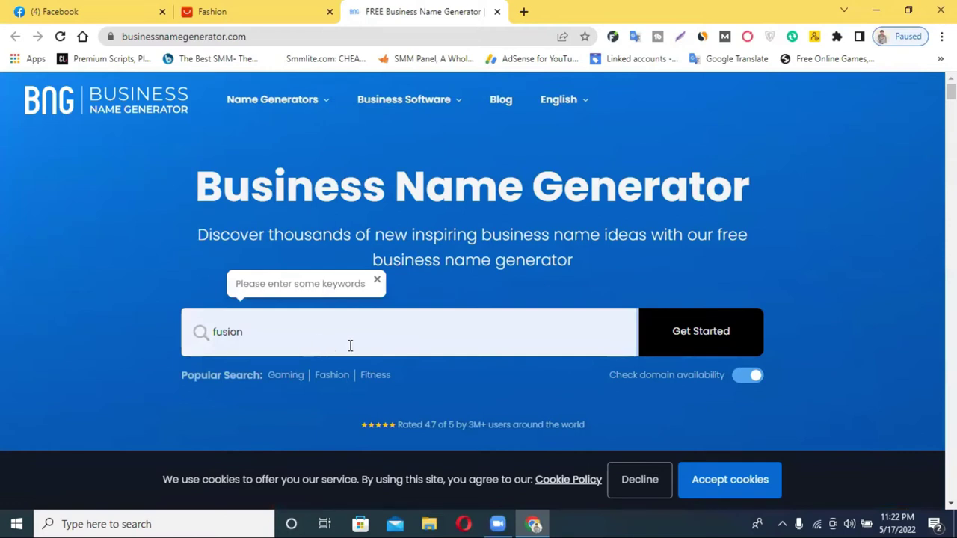
pyautogui.doubleClick(277, 327)
pyautogui.press('BackSpace')
pyautogui.write('fa')
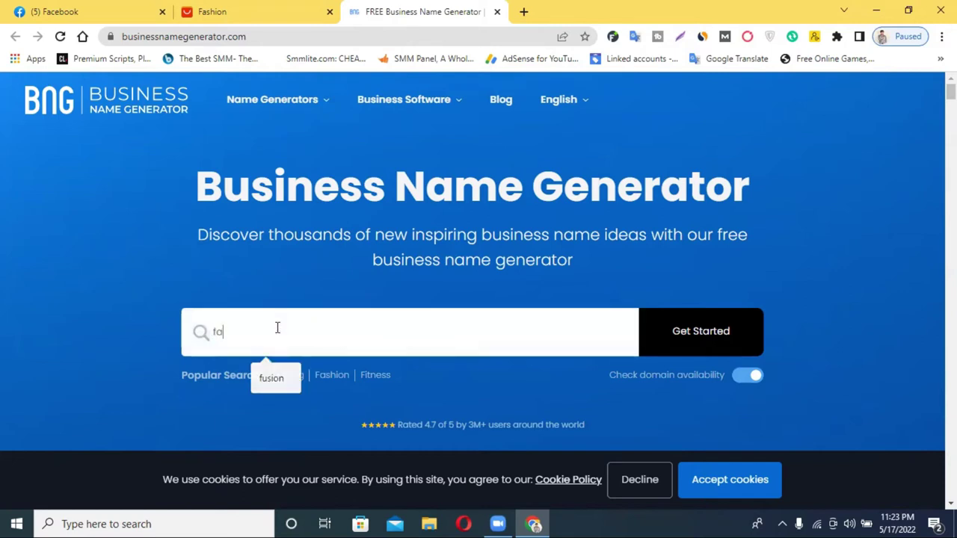
pyautogui.write('shion')
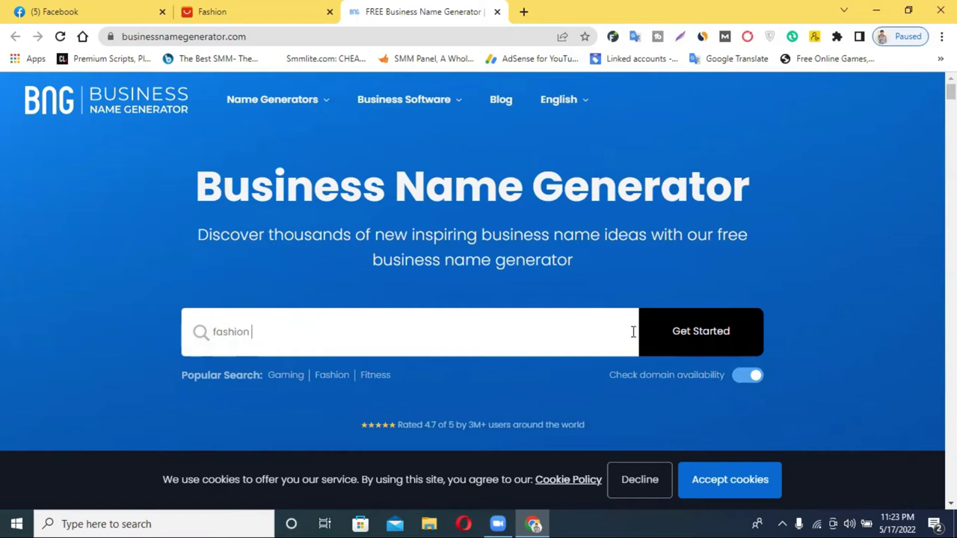
pyautogui.click(680, 340)
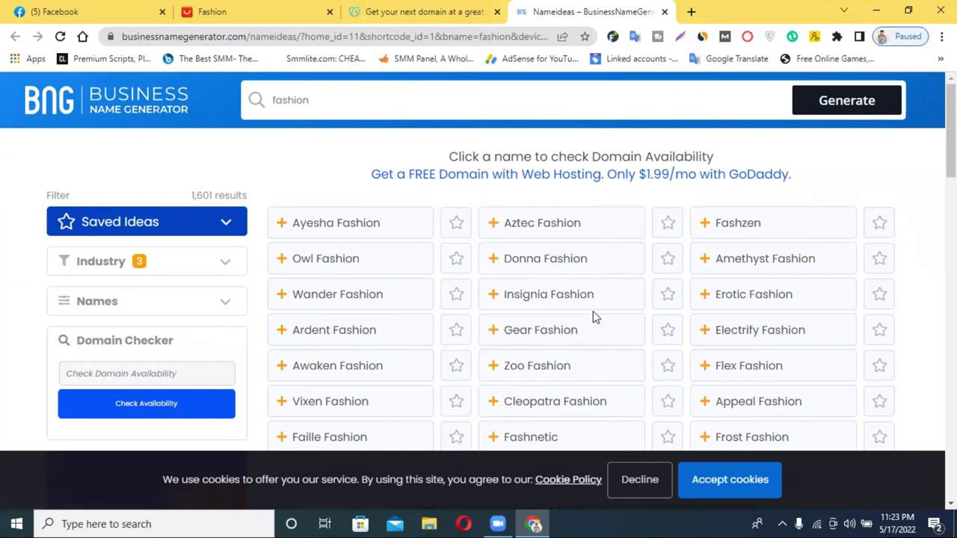
pyautogui.scroll(-3, 593, 311)
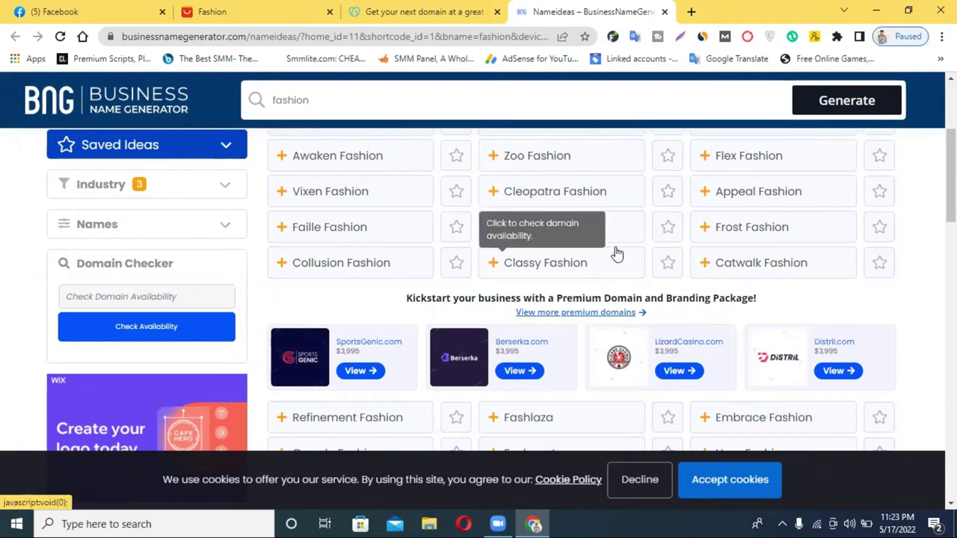
pyautogui.scroll(2, 680, 254)
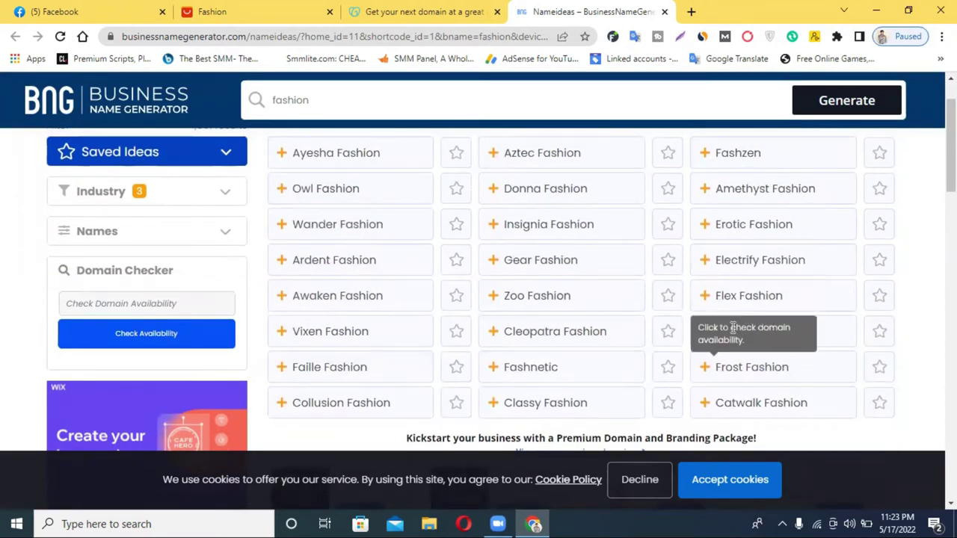
pyautogui.scroll(-6, 729, 331)
pyautogui.scroll(1, 890, 295)
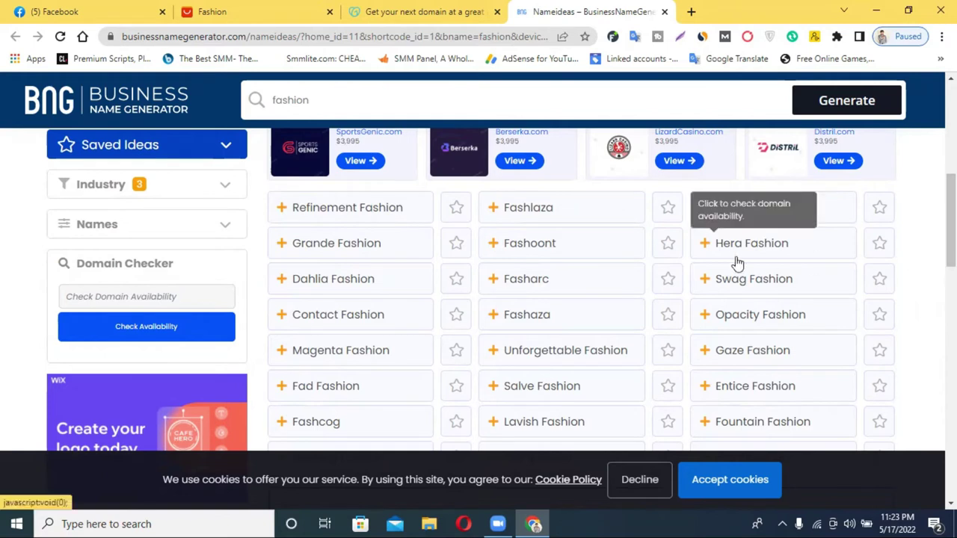
pyautogui.scroll(-2, 736, 261)
pyautogui.scroll(-3, 737, 261)
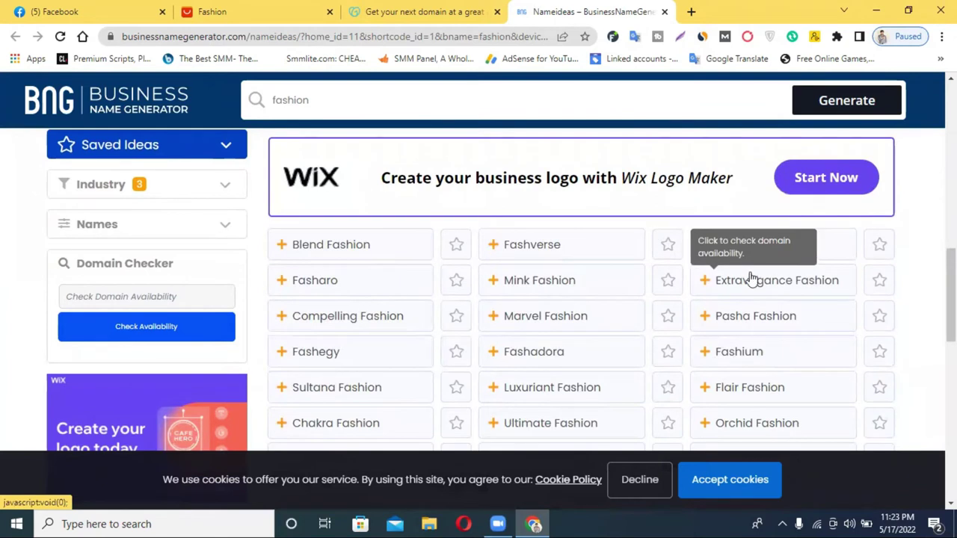
pyautogui.scroll(-2, 850, 326)
pyautogui.scroll(8, 753, 314)
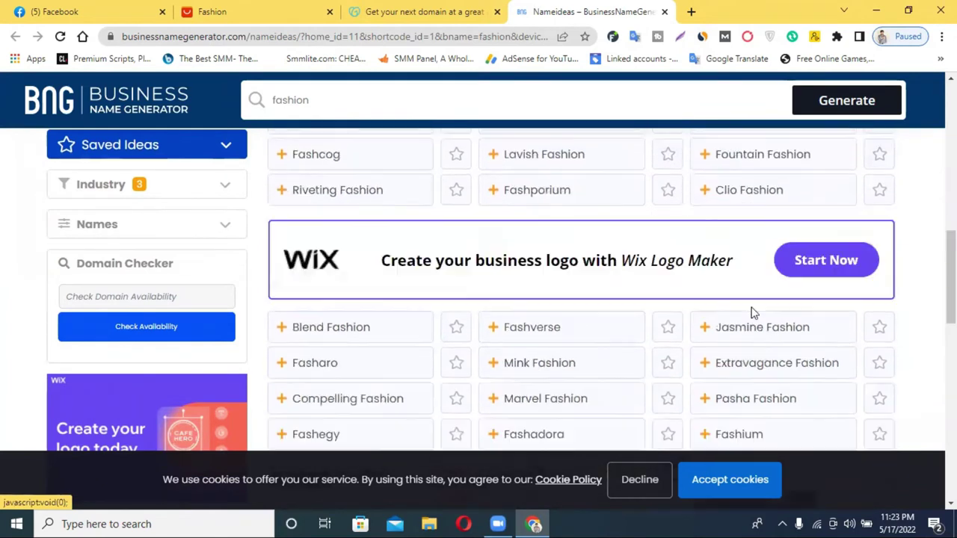
pyautogui.scroll(2, 747, 317)
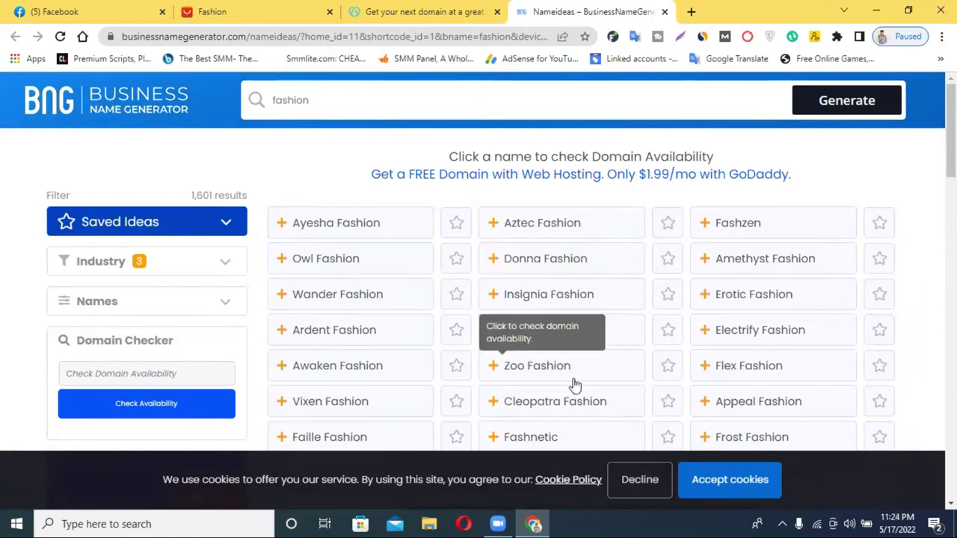
pyautogui.moveTo(590, 376); pyautogui.dragTo(514, 375)
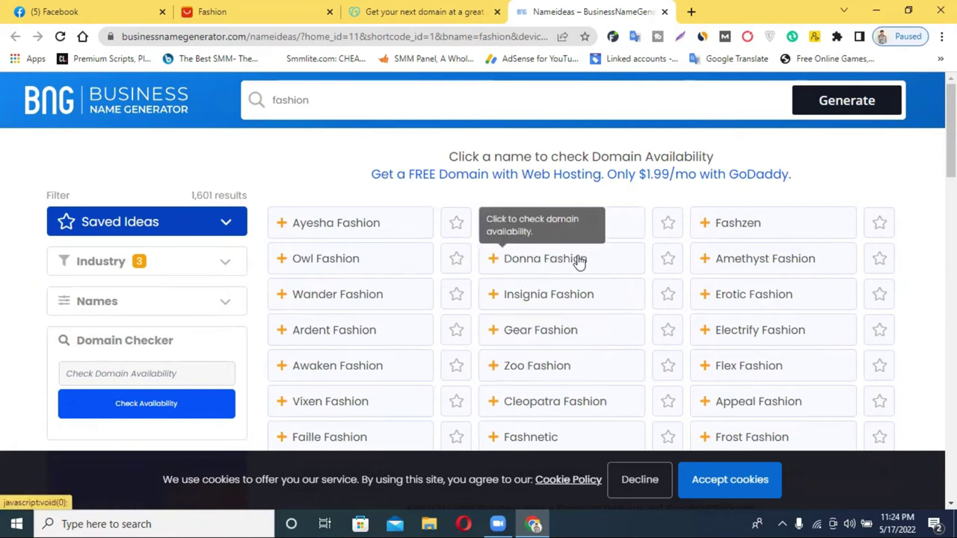
# Step: Save Zoo Fashion as an idea and check the zoofashion.com domain at GoDaddy
pyautogui.click(507, 376)
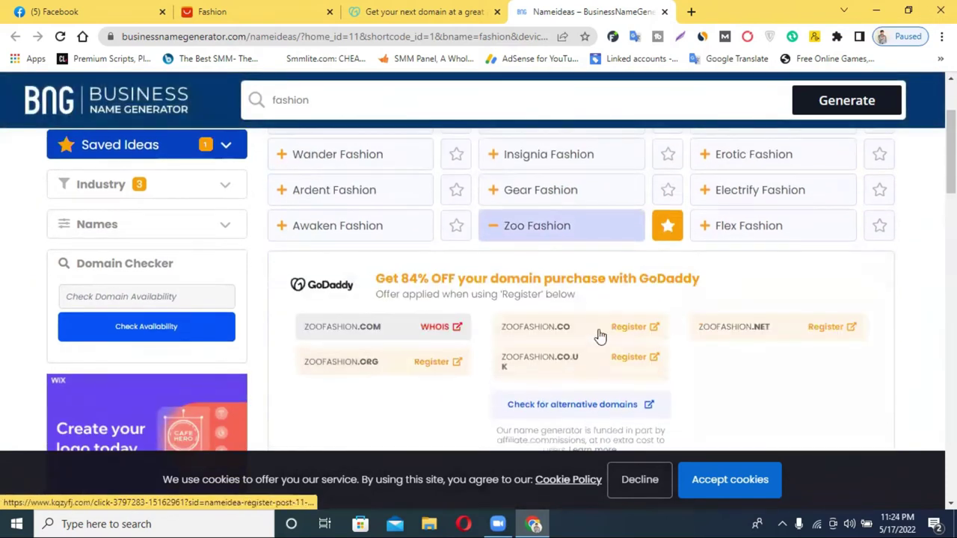
pyautogui.scroll(-3, 540, 262)
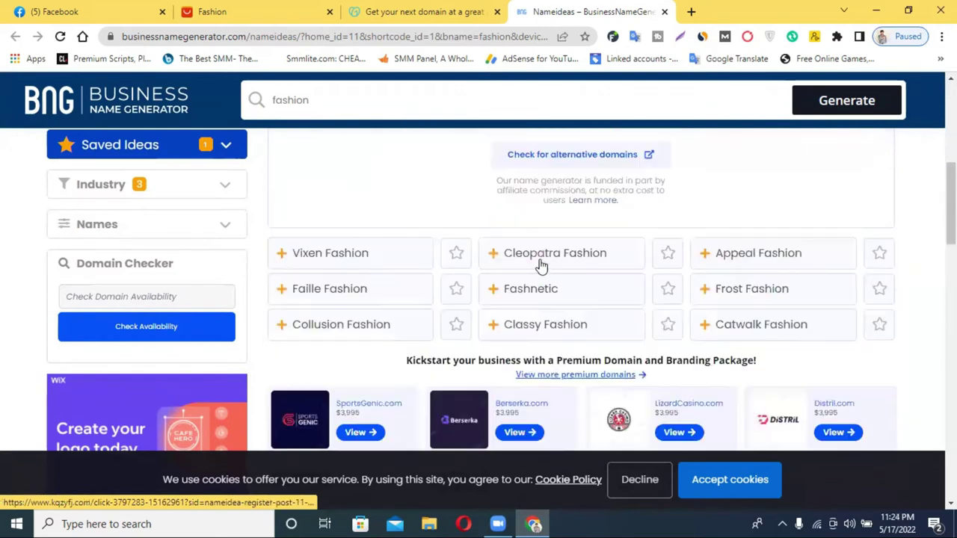
pyautogui.scroll(3, 540, 262)
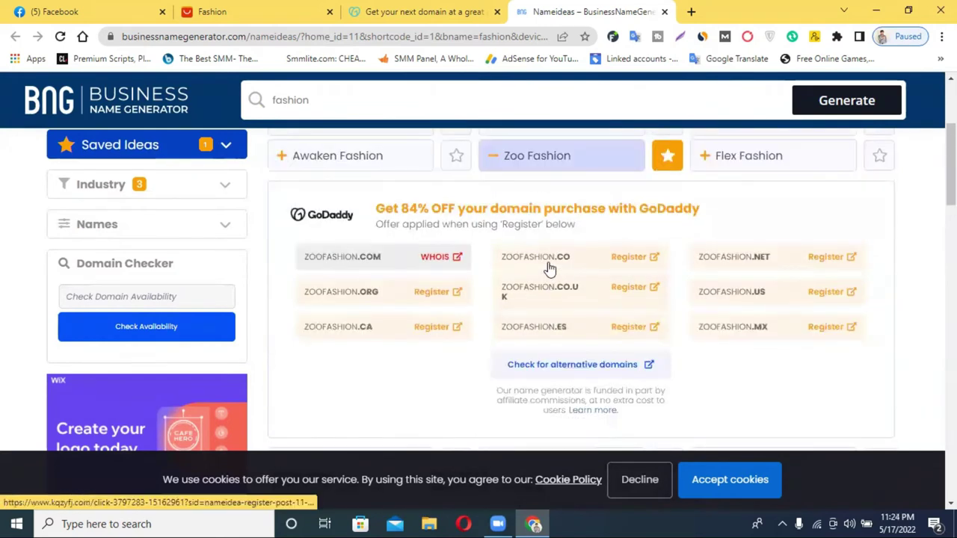
pyautogui.click(335, 256)
pyautogui.click(527, 6)
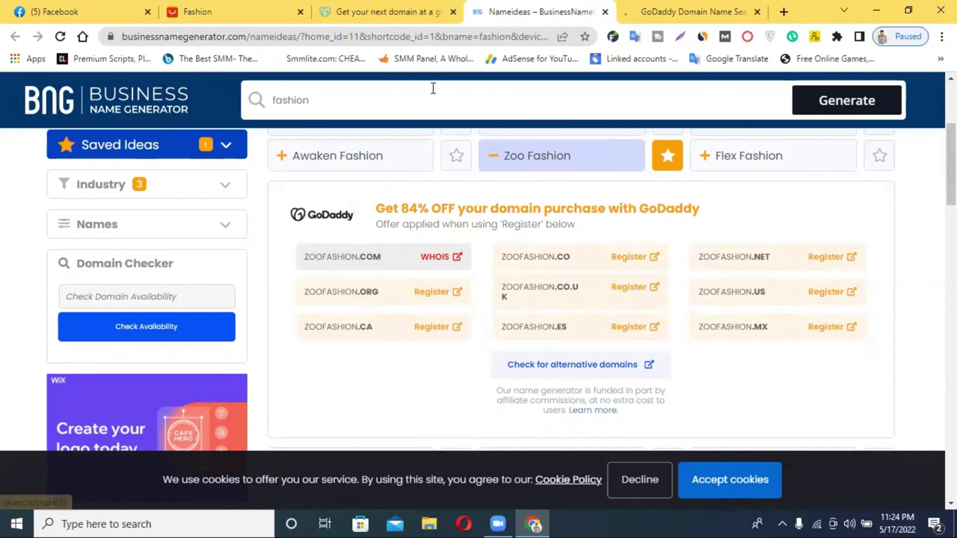
# Step: Confirm zoofashion.com is available on GoDaddy and copy the name 'zoofashion'
pyautogui.click(692, 11)
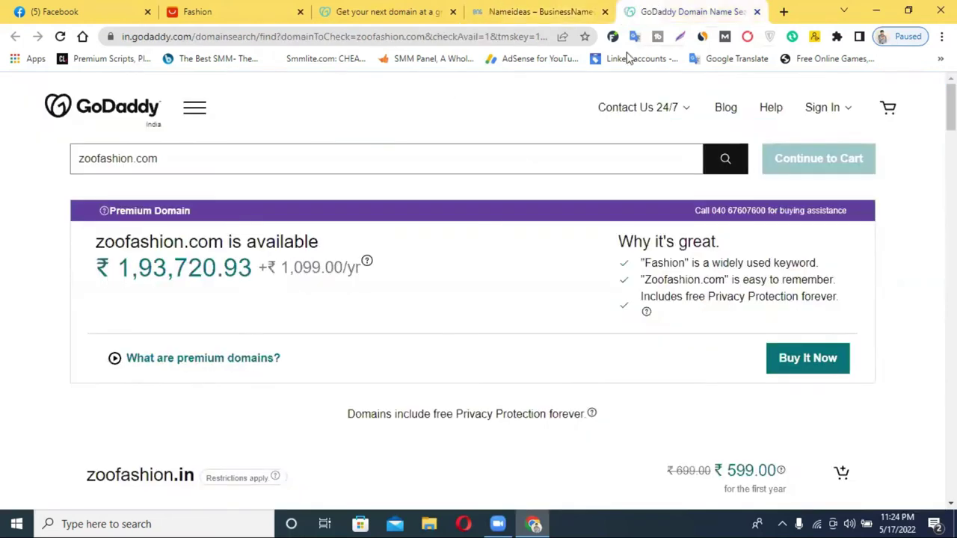
pyautogui.doubleClick(117, 157)
pyautogui.hotkey('ctrl', 'c')
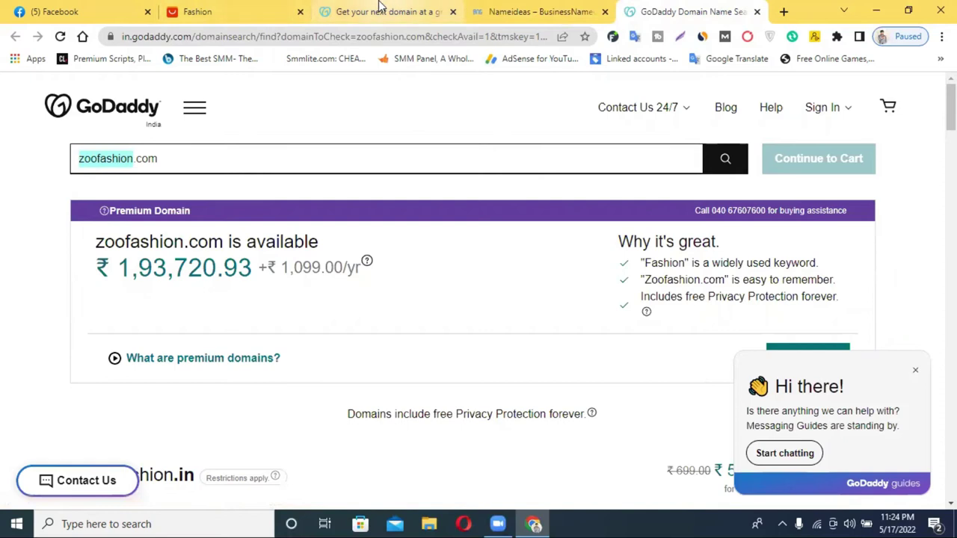
pyautogui.click(112, 9)
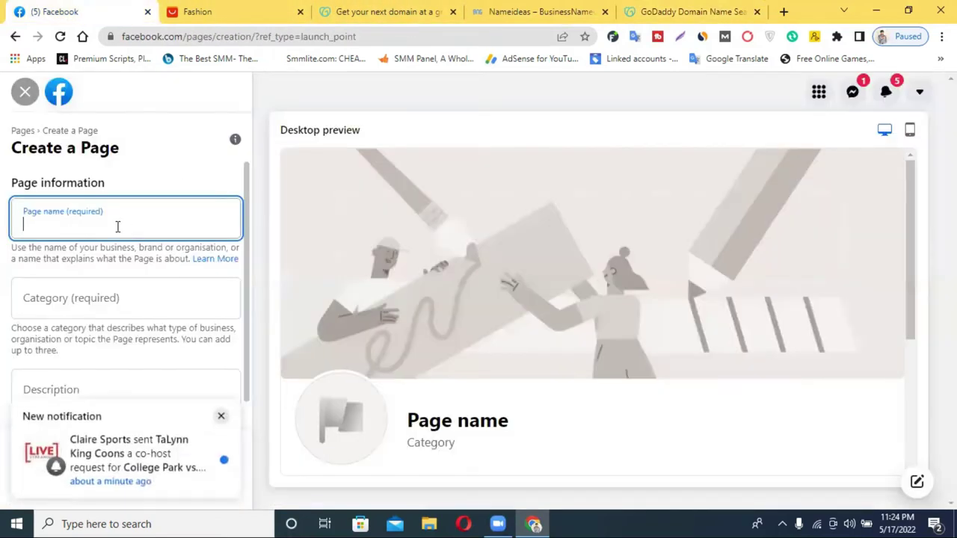
# Step: Paste 'zoofashion' as the Page name, split it into two words, and choose category Clothing shop
pyautogui.hotkey('ctrl', 'v')
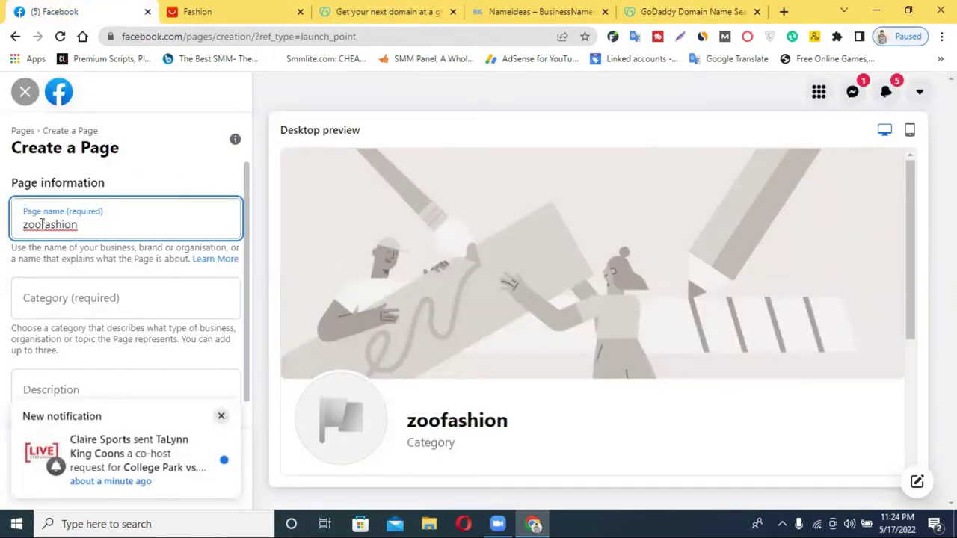
pyautogui.click(42, 224)
pyautogui.click(86, 303)
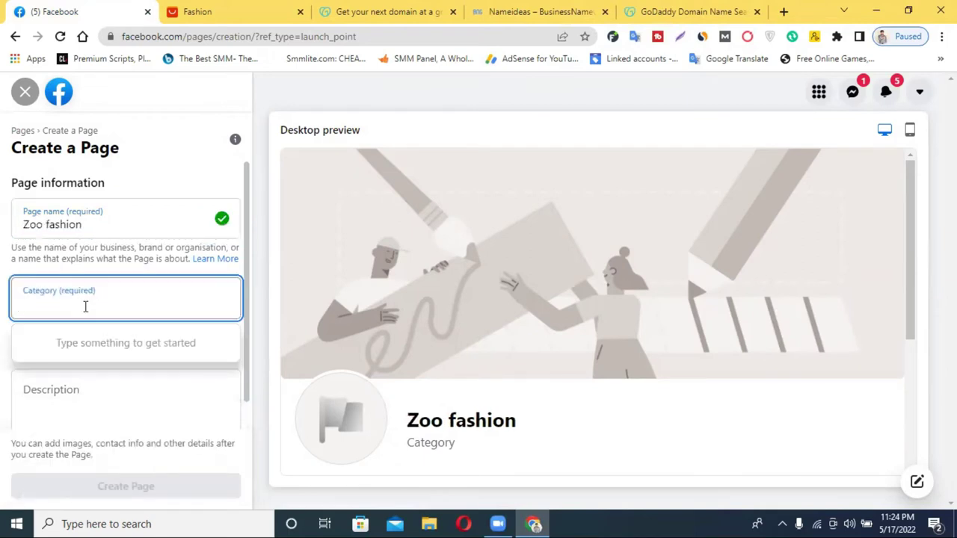
pyautogui.write('fa')
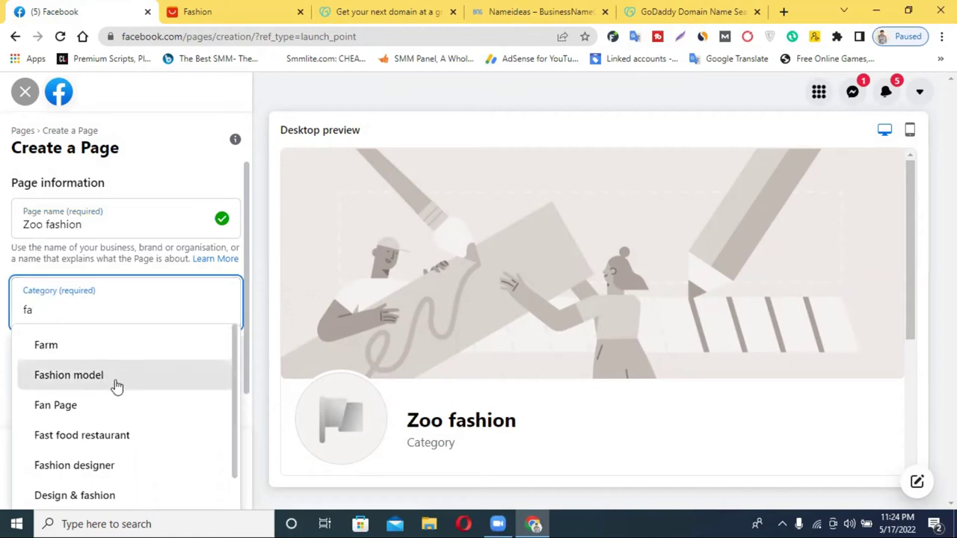
pyautogui.scroll(-1, 116, 444)
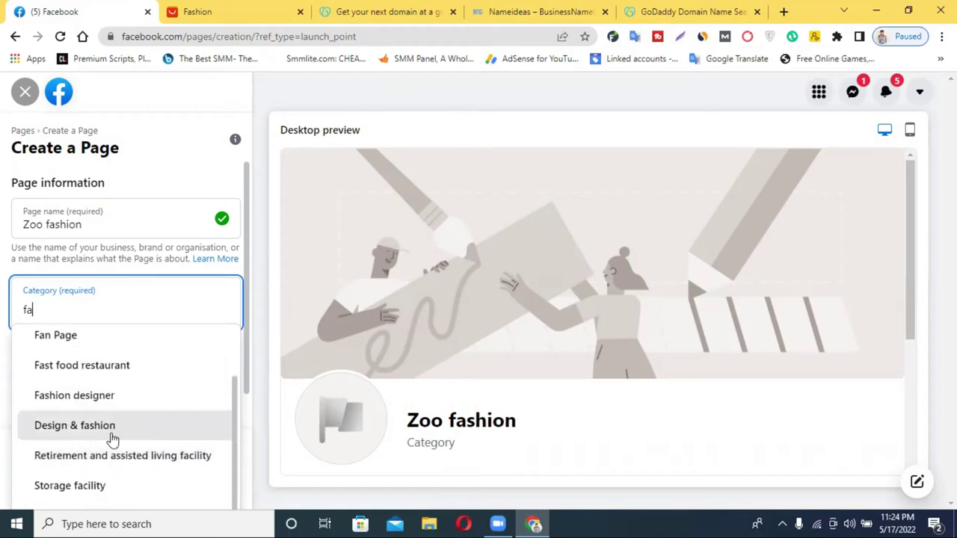
pyautogui.doubleClick(94, 310)
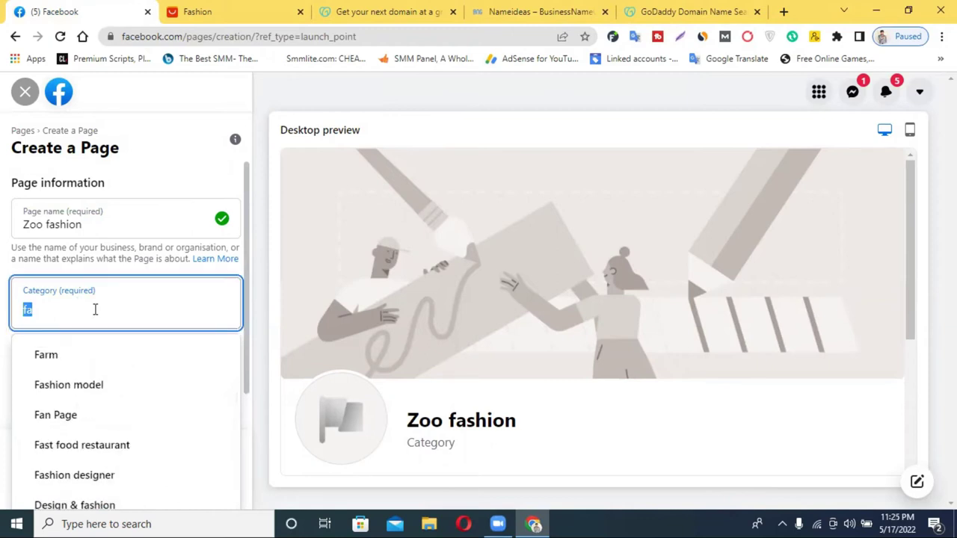
pyautogui.write('shion')
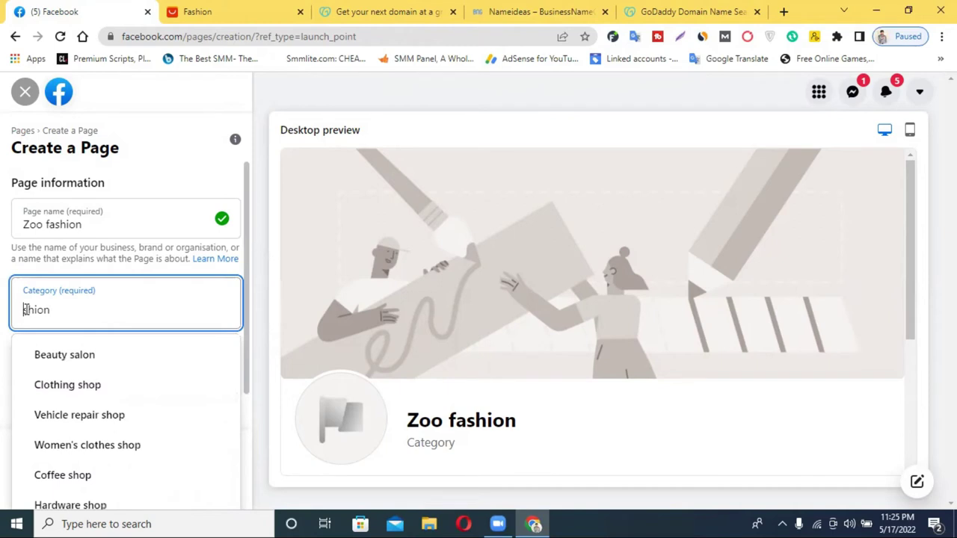
pyautogui.click(95, 384)
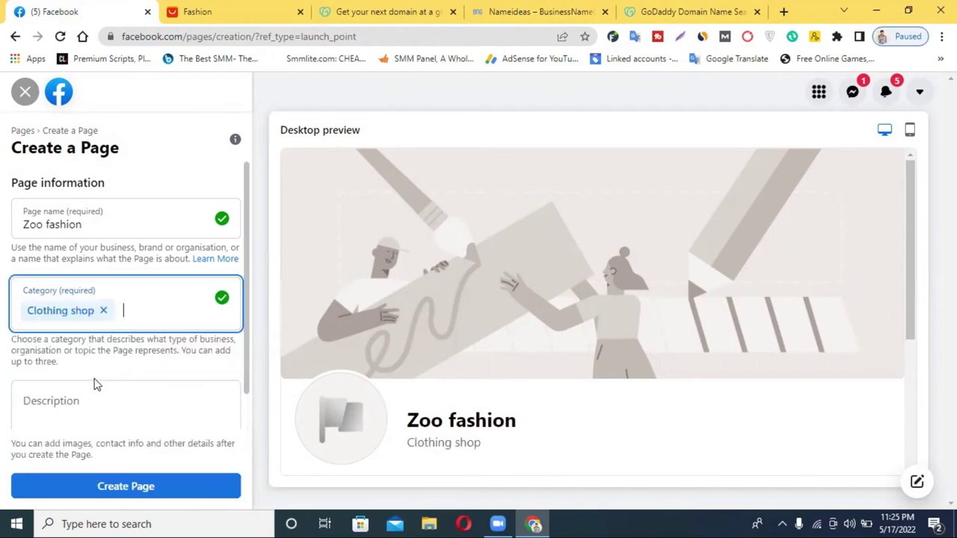
# Step: Capitalise the Page name to 'Zoo Fashion' and move to the Description field
pyautogui.click(144, 311)
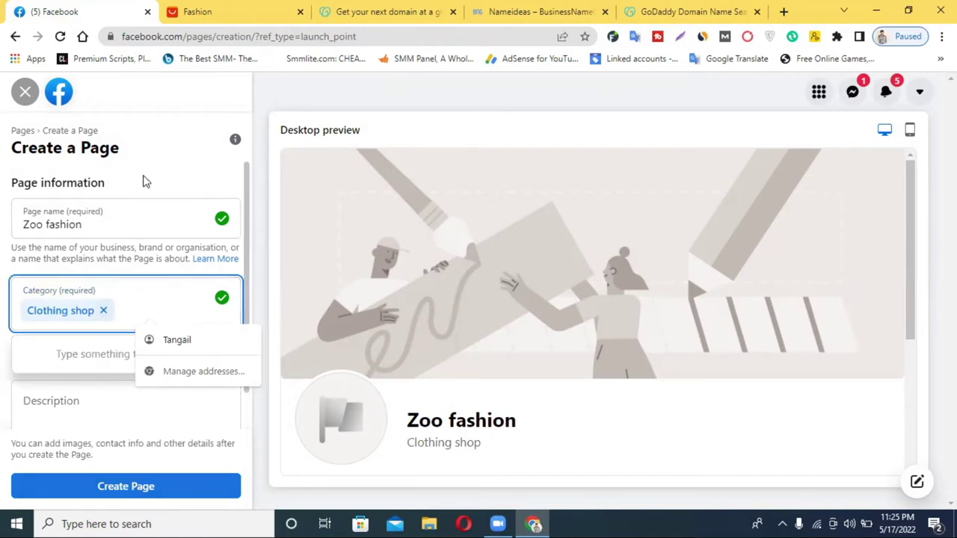
pyautogui.click(110, 324)
pyautogui.click(49, 224)
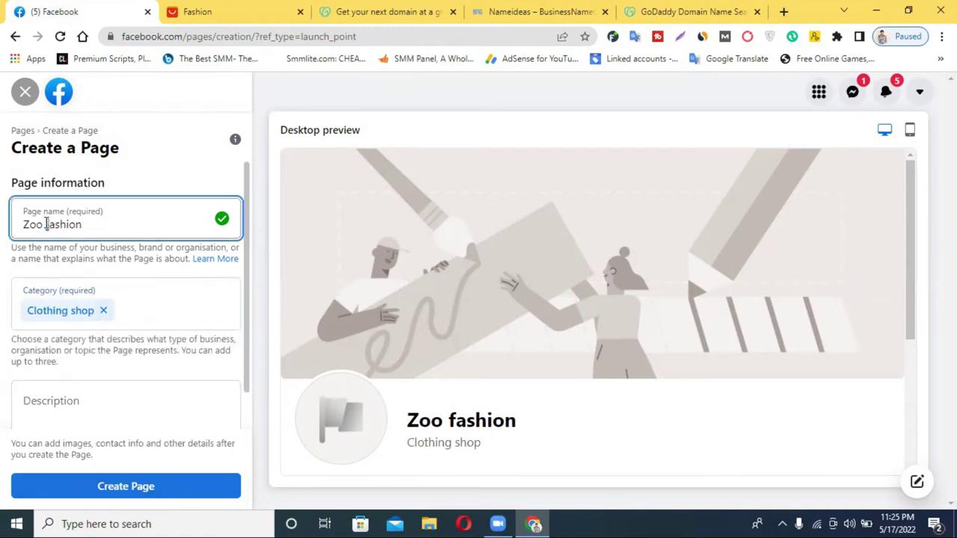
pyautogui.press('BackSpace')
pyautogui.write('F')
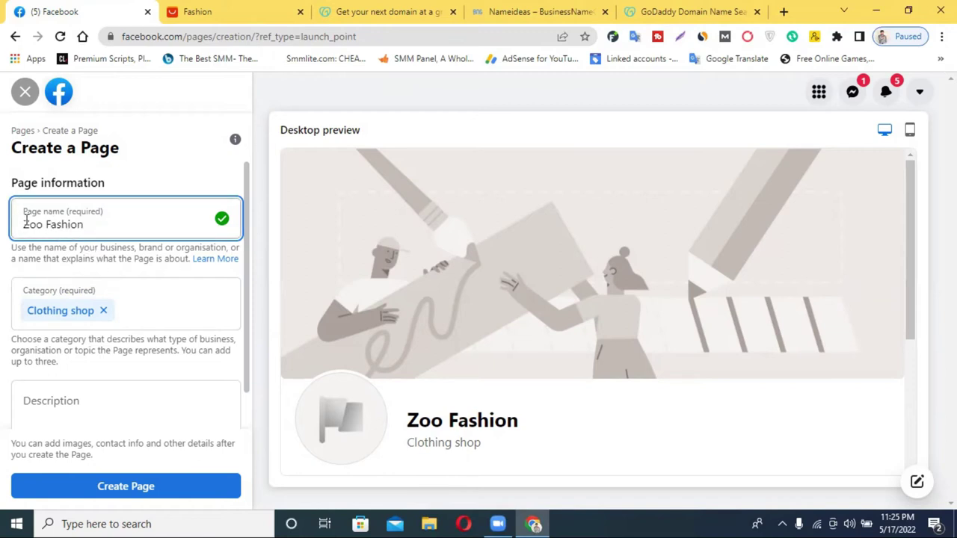
pyautogui.scroll(-1, 138, 248)
pyautogui.click(80, 365)
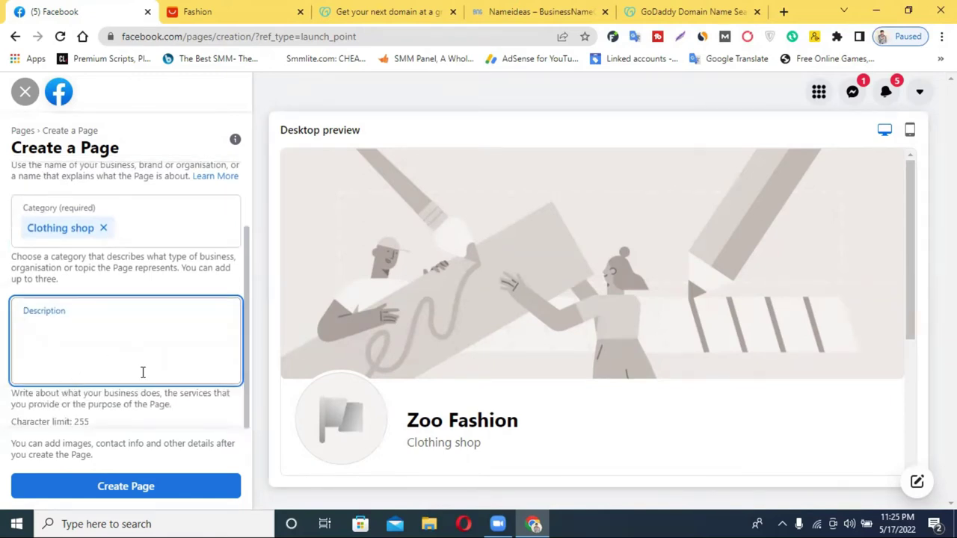
pyautogui.scroll(2, 143, 372)
# Step: Close the GoDaddy and name ideas tabs and open Google Translate in a new tab
pyautogui.click(757, 12)
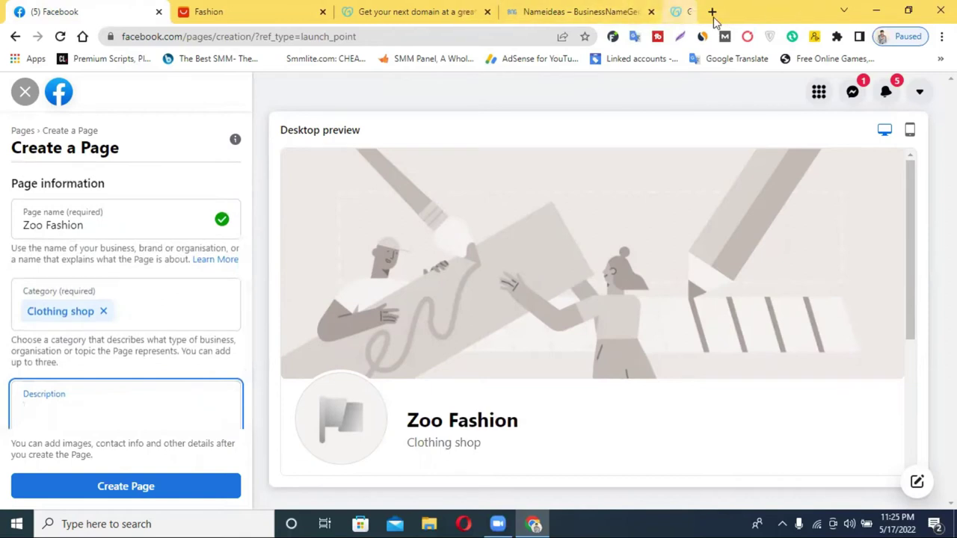
pyautogui.click(667, 12)
pyautogui.click(521, 11)
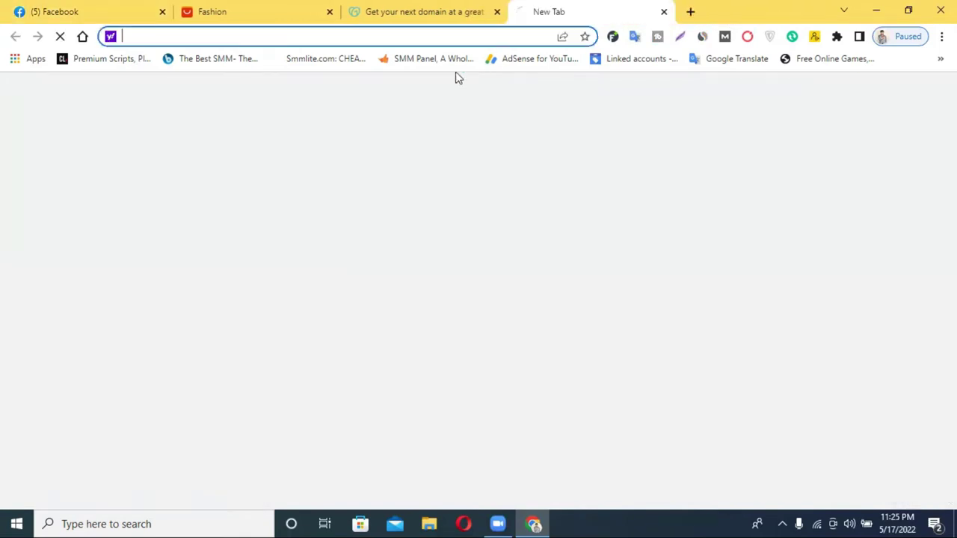
pyautogui.click(716, 62)
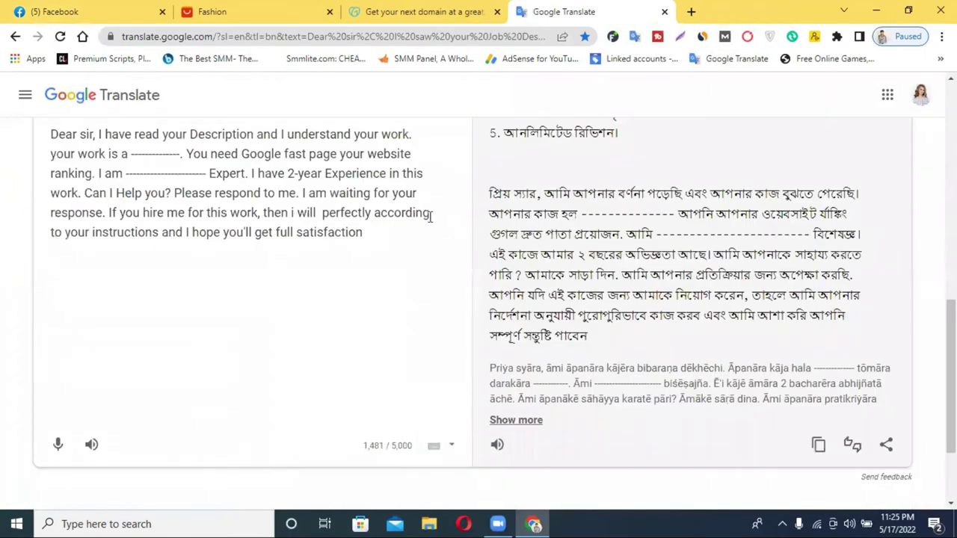
# Step: Dictate a Bengali shop description, translated Bengali→English, and select it for the Page description
pyautogui.scroll(5, 429, 217)
pyautogui.click(448, 225)
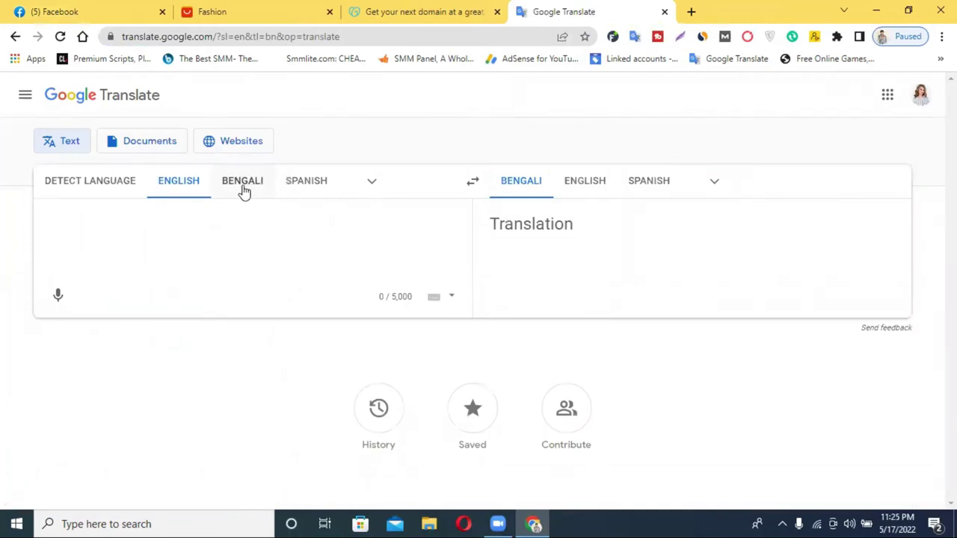
pyautogui.click(241, 188)
pyautogui.click(56, 297)
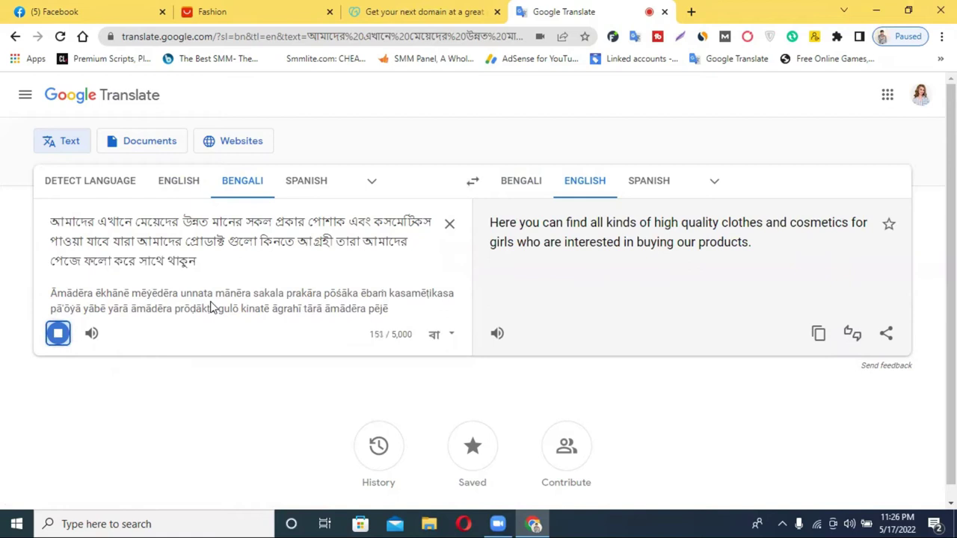
pyautogui.click(58, 348)
pyautogui.doubleClick(162, 246)
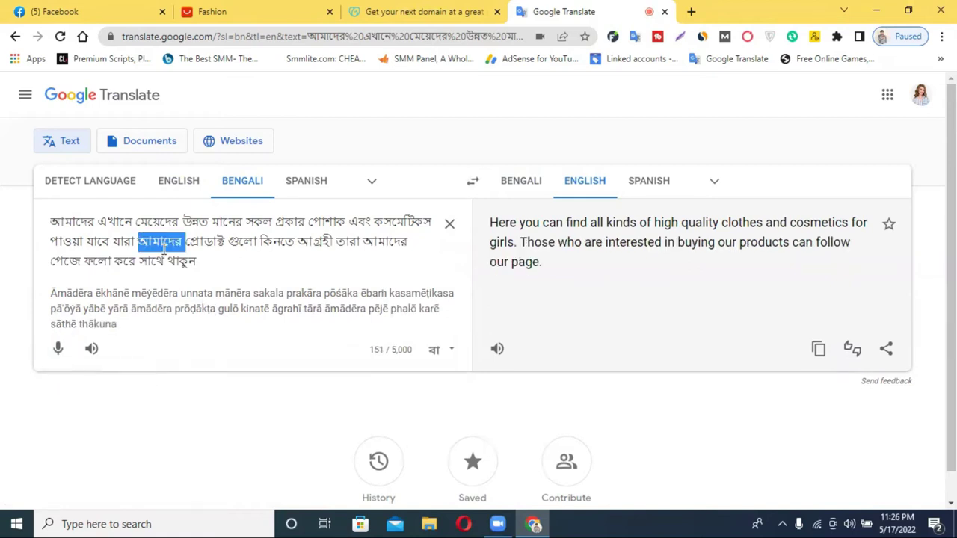
pyautogui.tripleClick(164, 250)
pyautogui.hotkey('ctrl', 'c')
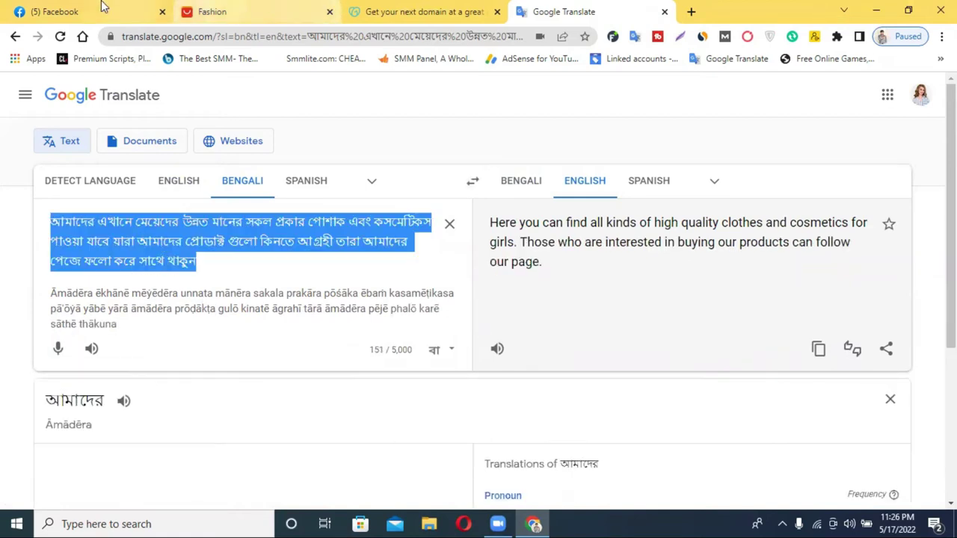
pyautogui.click(102, 11)
pyautogui.click(76, 403)
# Step: Paste the Bengali description into the Page form and submit Create Page
pyautogui.hotkey('ctrl', 'v')
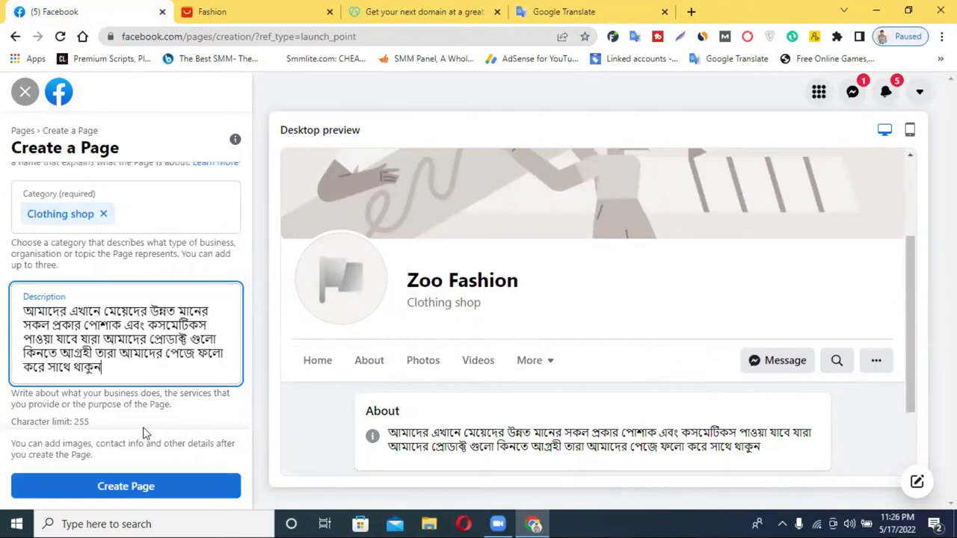
pyautogui.press('Tab')
pyautogui.press('Return')
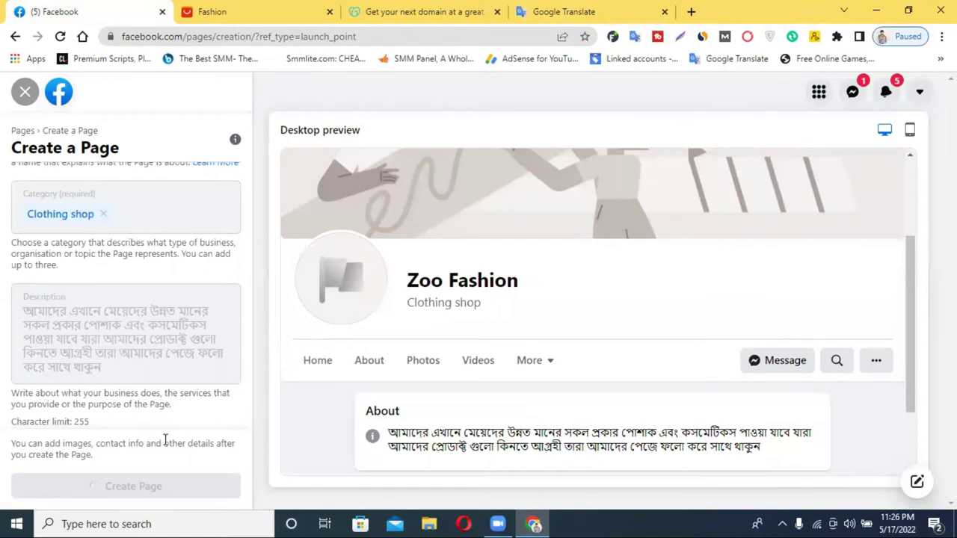
pyautogui.scroll(2, 300, 371)
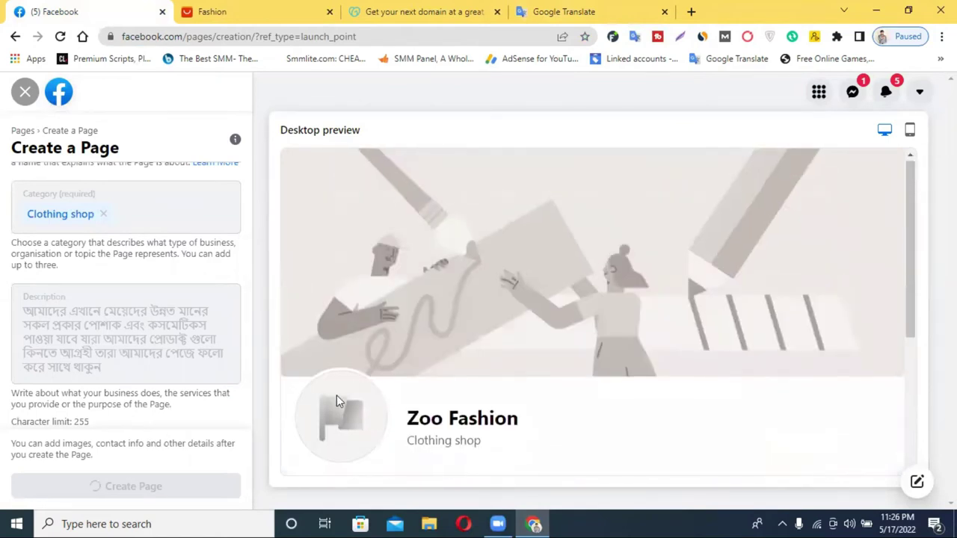
pyautogui.scroll(-1, 378, 337)
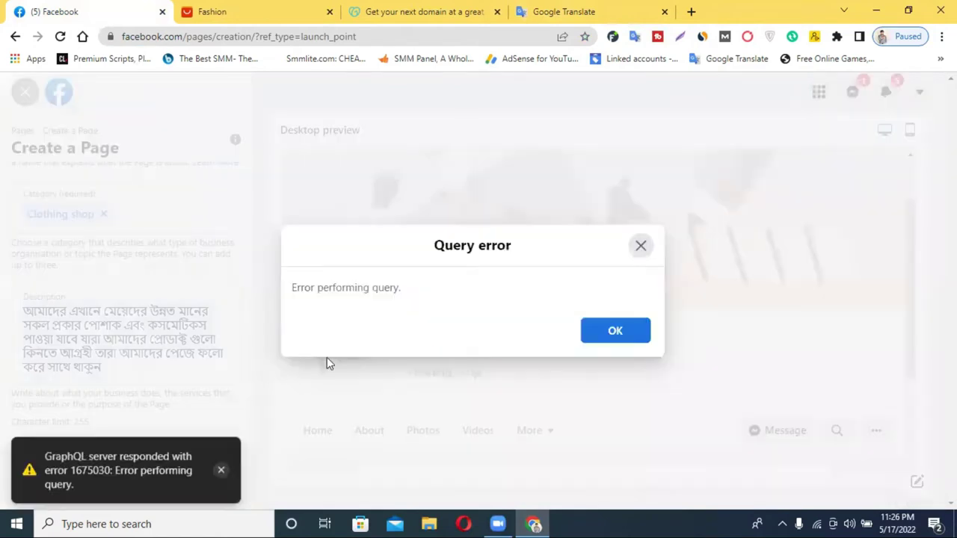
# Step: Dismiss the query error and resubmit, getting a 'Page name already exists' warning
pyautogui.click(630, 338)
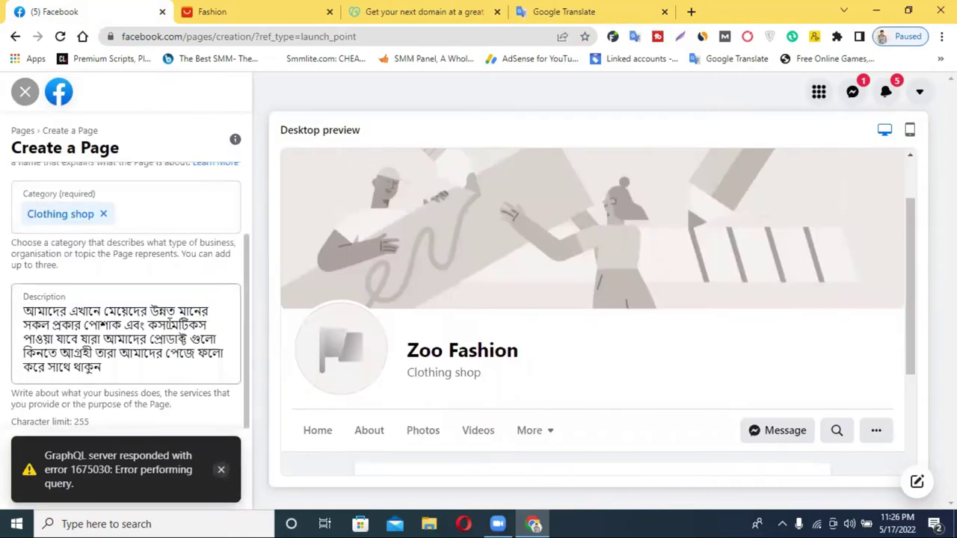
pyautogui.click(140, 366)
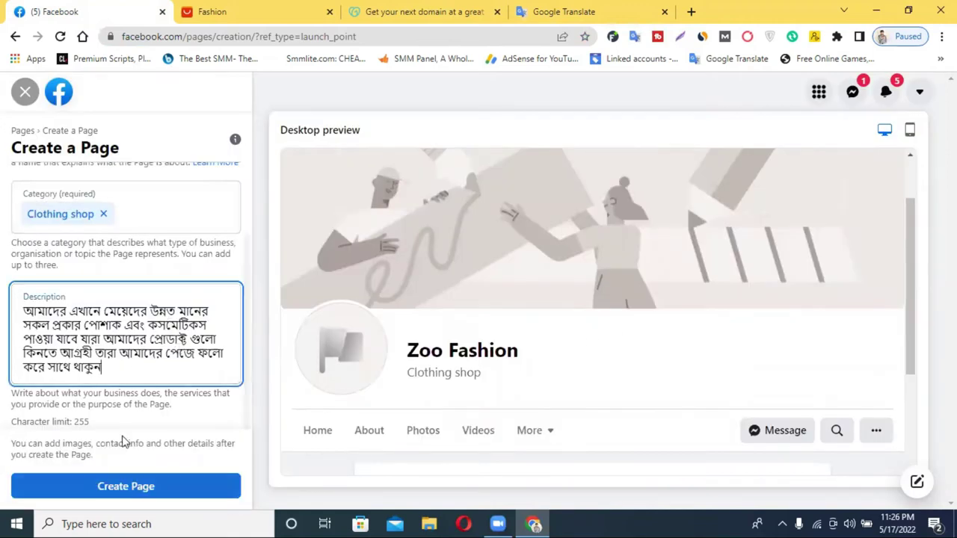
pyautogui.press('Return')
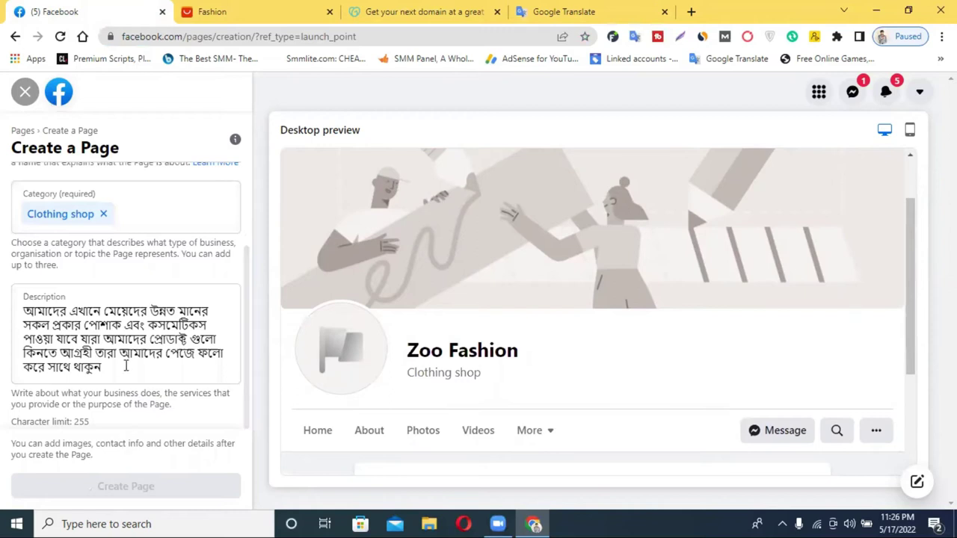
pyautogui.scroll(2, 125, 363)
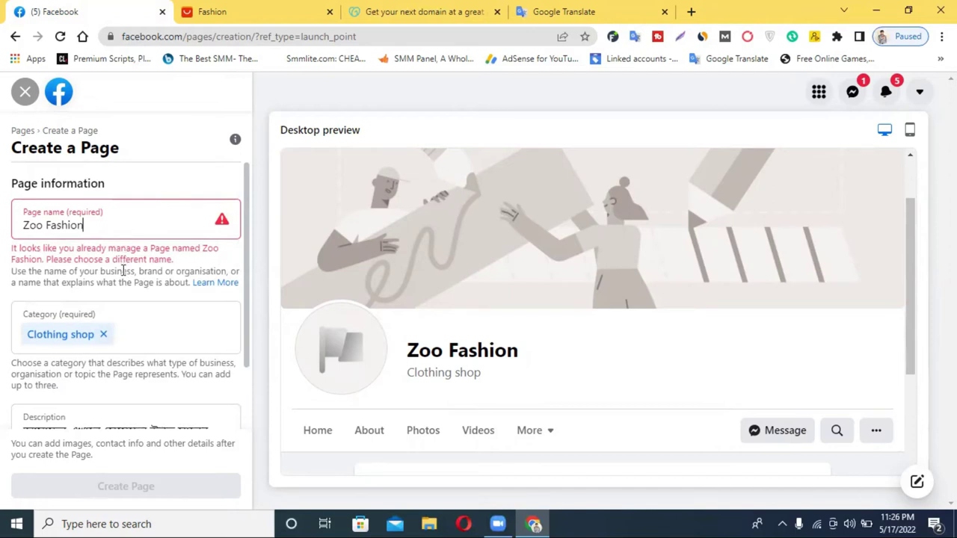
pyautogui.scroll(-2, 118, 391)
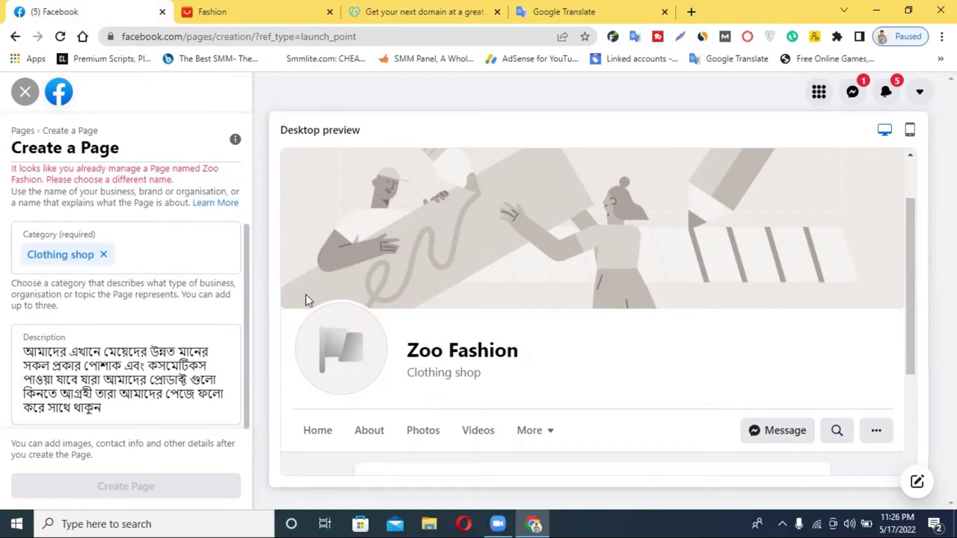
pyautogui.scroll(1, 908, 162)
# Step: Close the unfinished page creation form and confirm leaving it
pyautogui.click(33, 98)
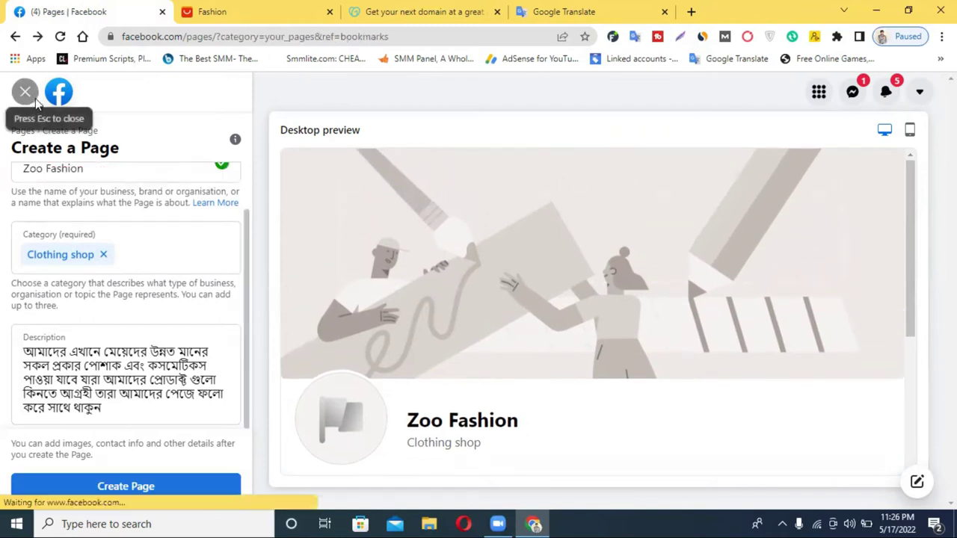
pyautogui.click(622, 324)
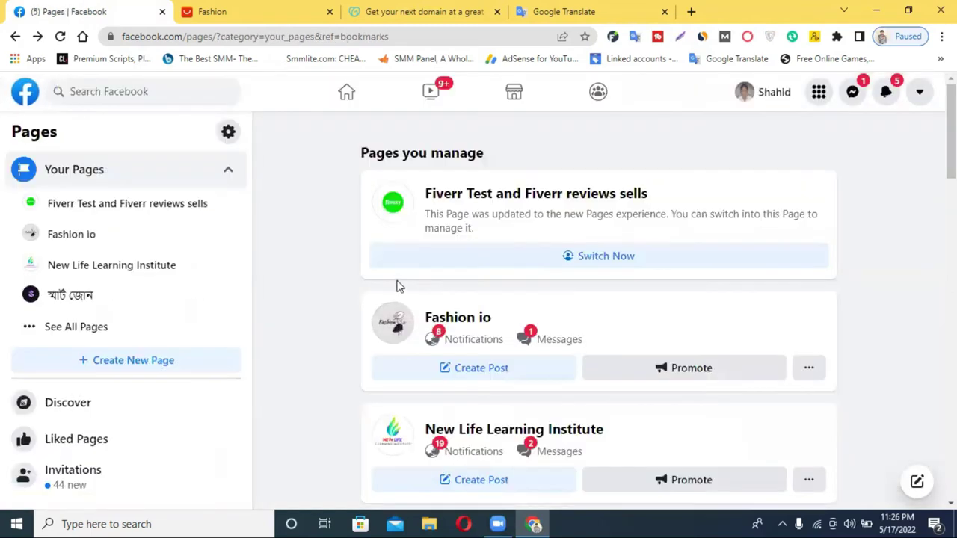
pyautogui.scroll(-10, 466, 309)
pyautogui.scroll(-4, 466, 310)
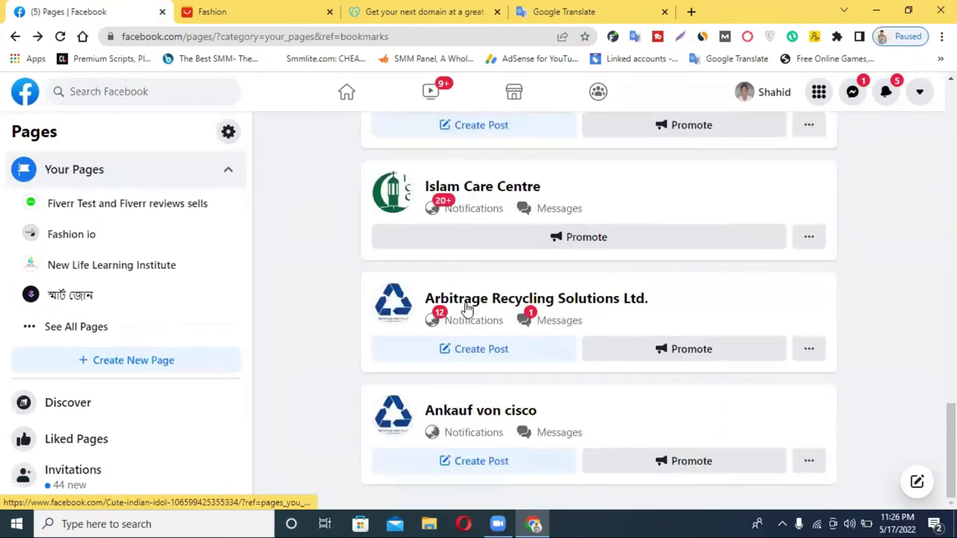
pyautogui.scroll(5, 465, 309)
pyautogui.scroll(8, 466, 310)
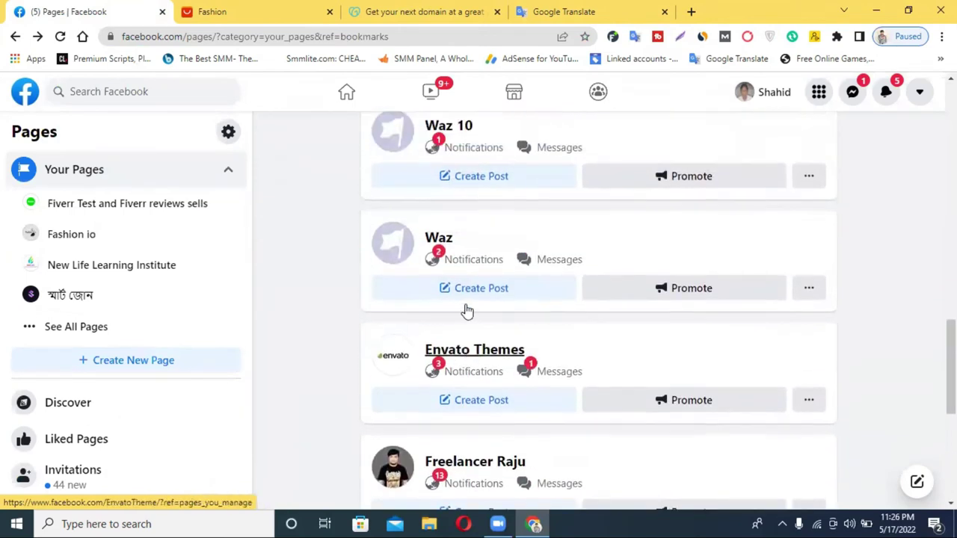
# Step: Reload the Pages list, show all managed pages, and open Zoo Fashion
pyautogui.click(60, 36)
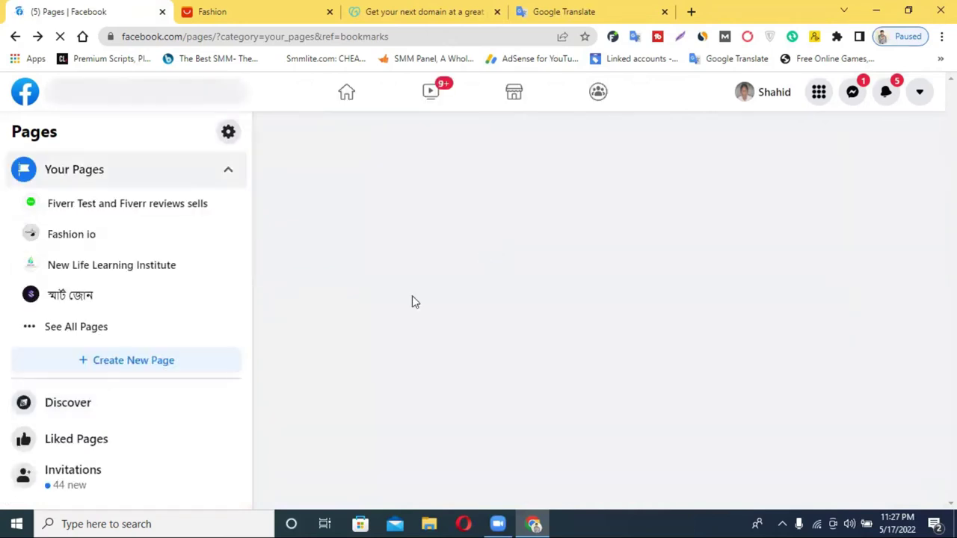
pyautogui.click(98, 323)
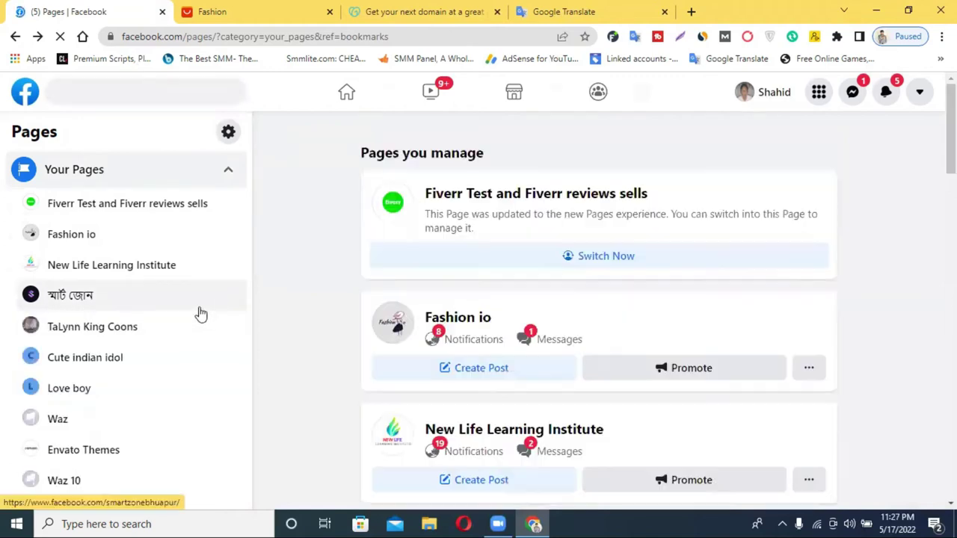
pyautogui.scroll(-2, 199, 314)
pyautogui.scroll(-3, 200, 314)
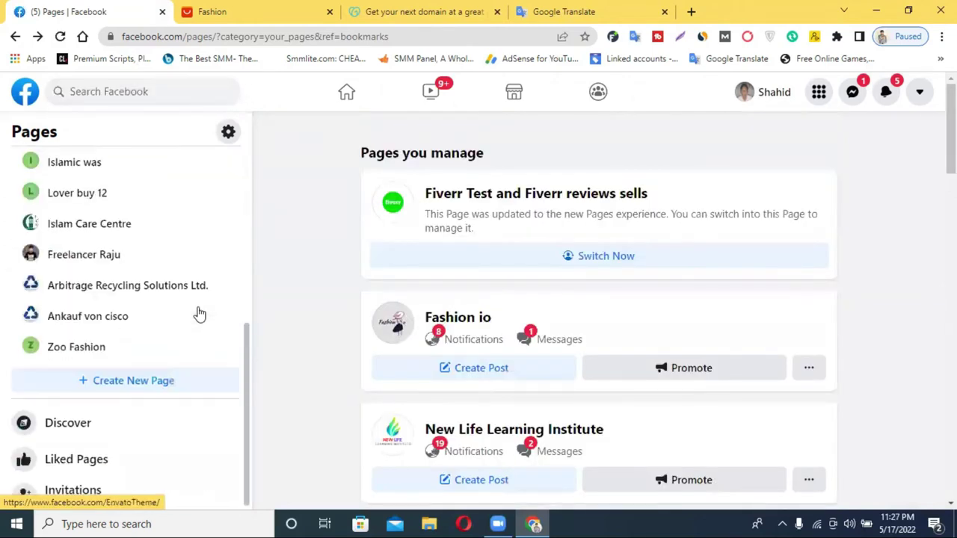
pyautogui.click(100, 352)
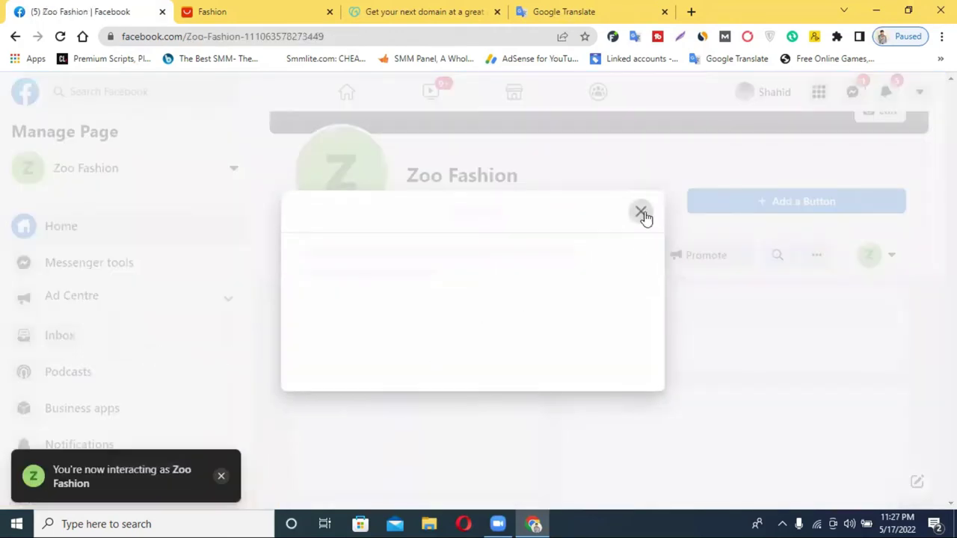
# Step: Dismiss the empty pop-up covering the Zoo Fashion page
pyautogui.click(643, 215)
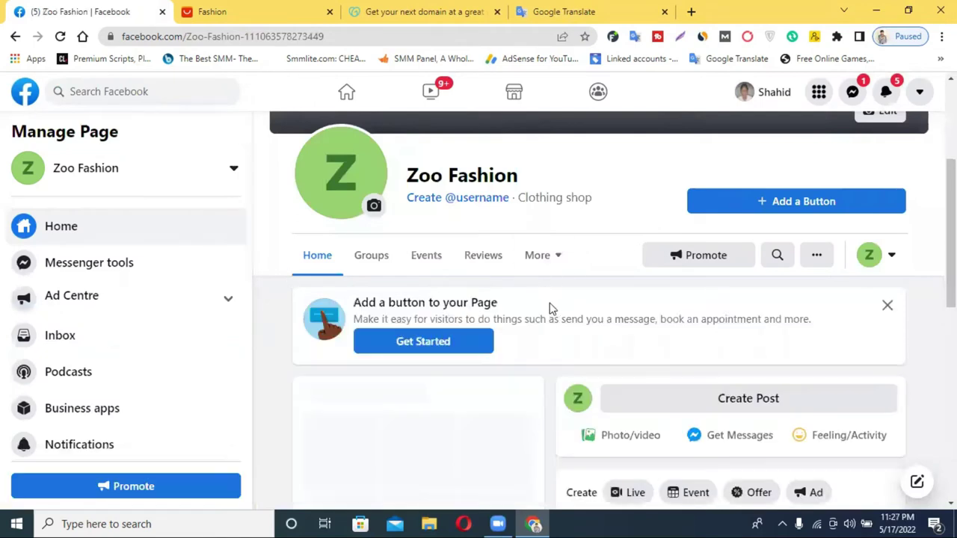
pyautogui.scroll(-3, 618, 299)
pyautogui.scroll(2, 604, 301)
pyautogui.scroll(4, 795, 148)
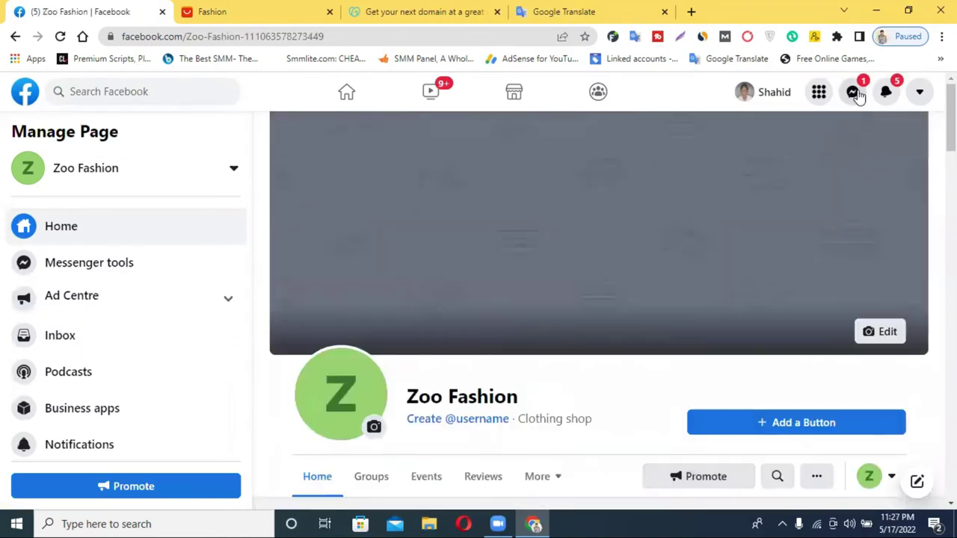
# Step: Check the Messenger recent chats list, close it, and return to the page top
pyautogui.click(854, 93)
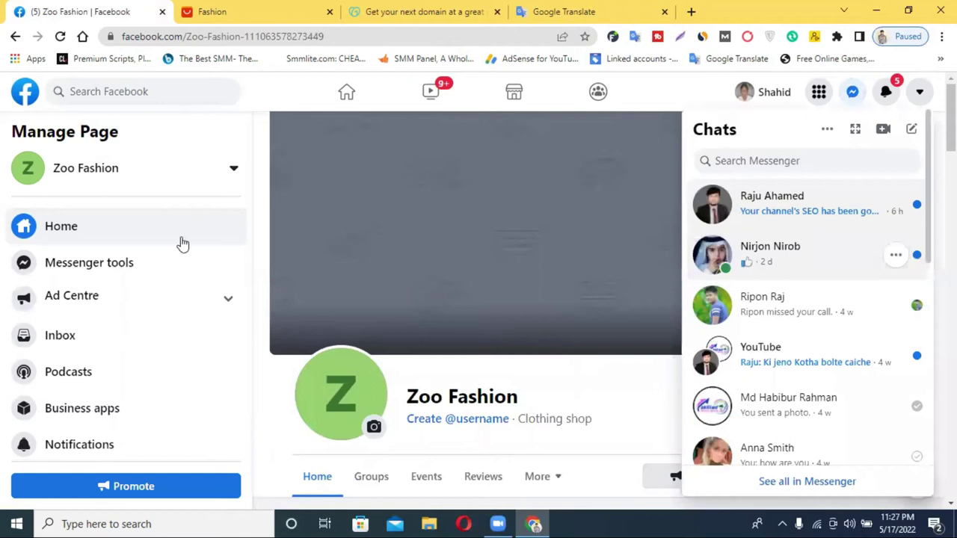
pyautogui.click(551, 311)
pyautogui.scroll(-2, 523, 340)
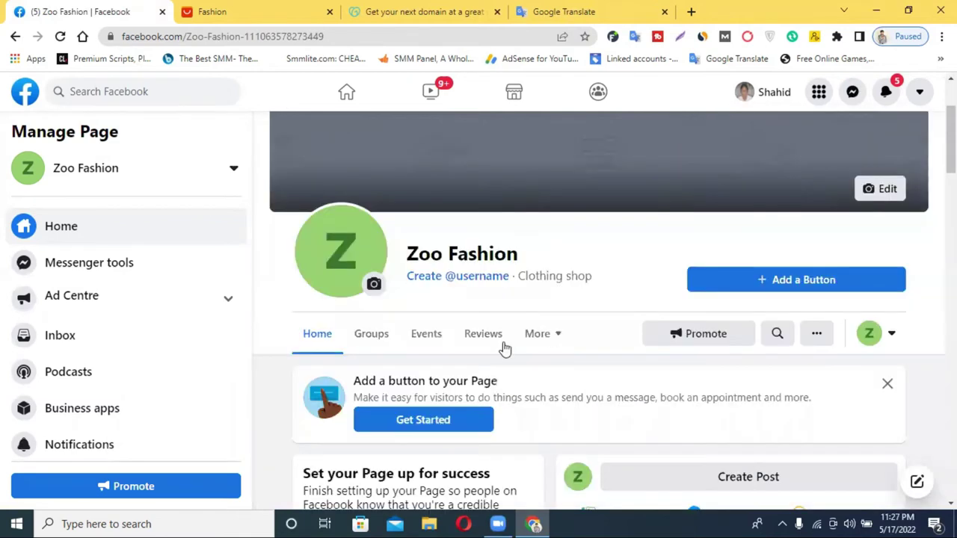
pyautogui.scroll(1, 560, 318)
pyautogui.scroll(1, 388, 242)
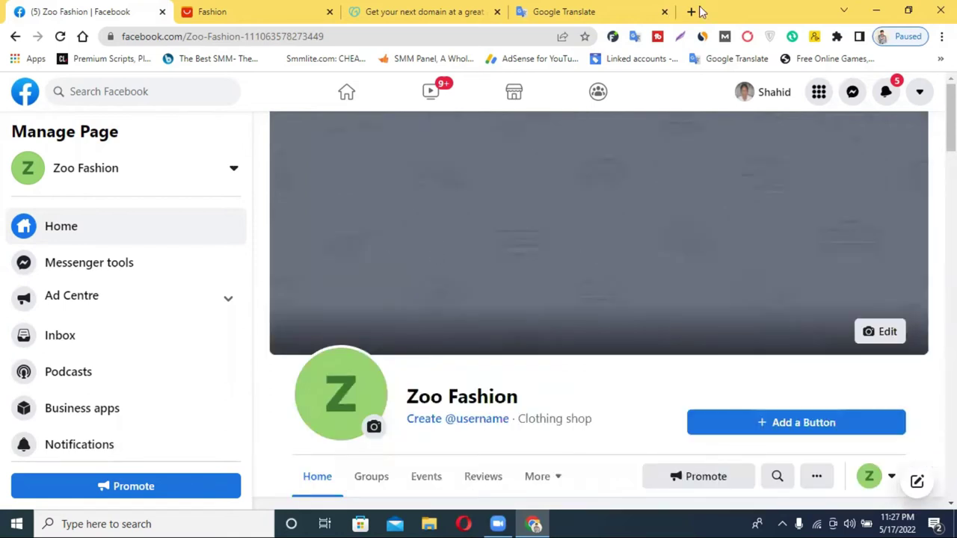
# Step: Open canva.com in a new Chrome tab
pyautogui.hotkey('ctrl', 't')
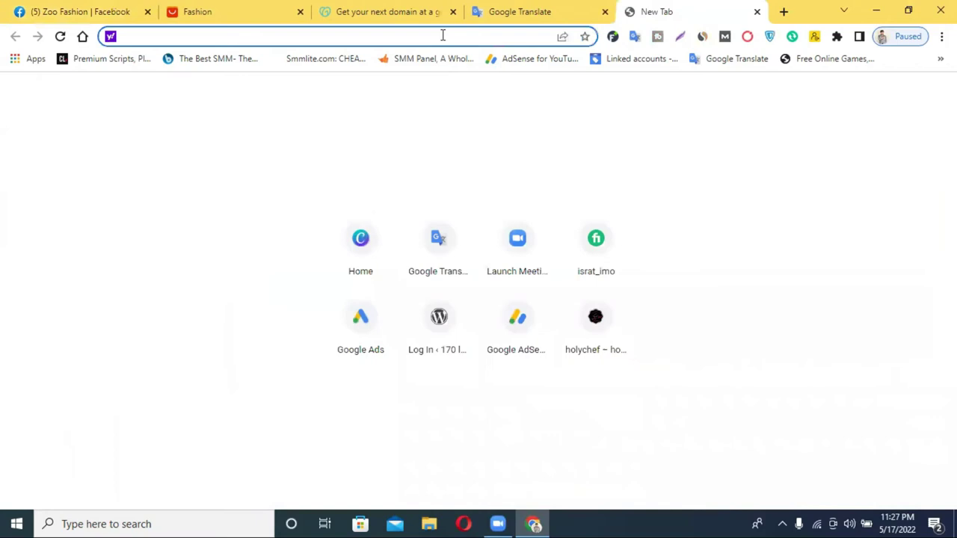
pyautogui.write('can')
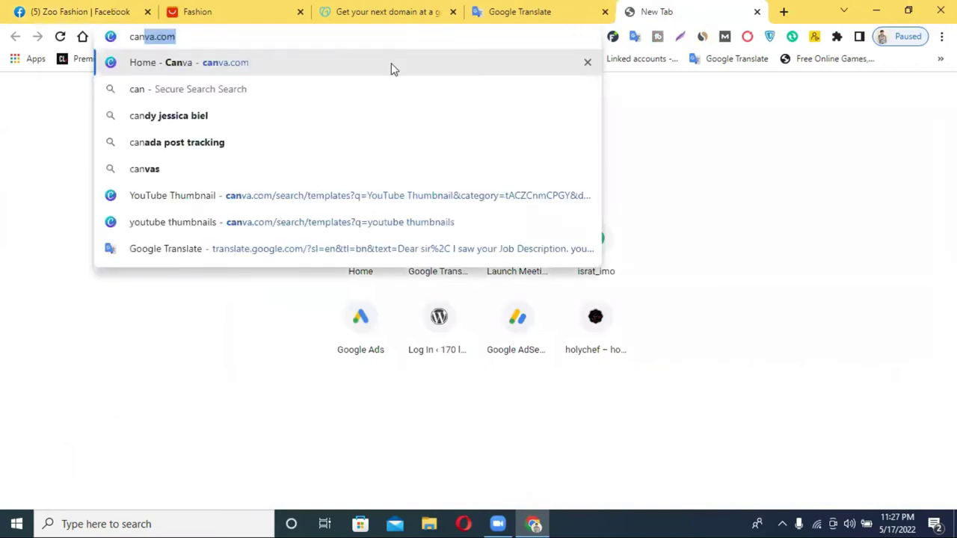
pyautogui.press('Return')
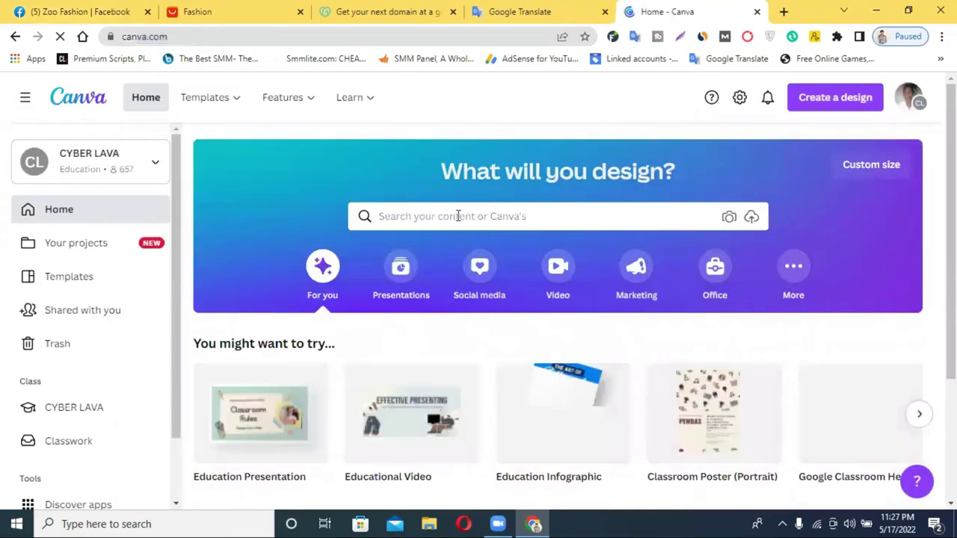
# Step: Search Canva's design templates for 'logo'
pyautogui.click(458, 216)
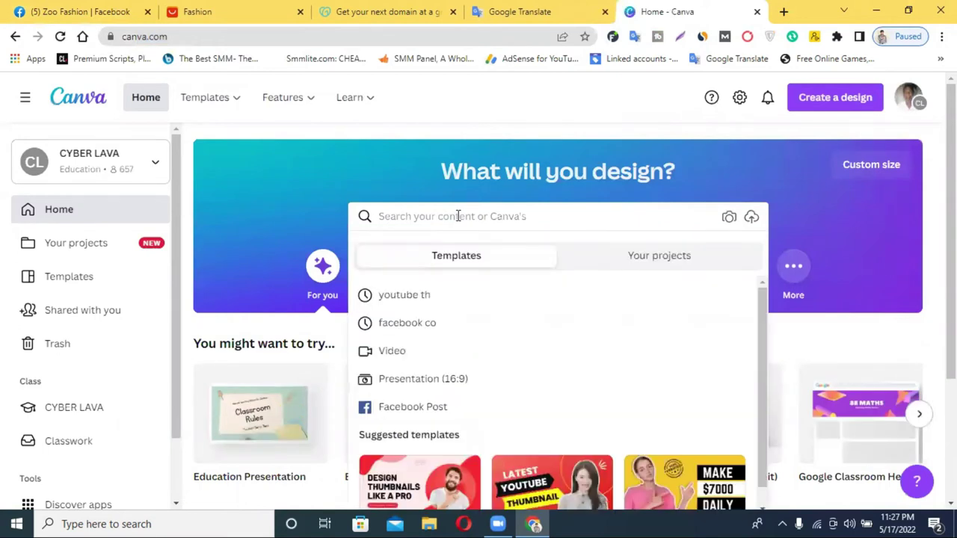
pyautogui.write('logo')
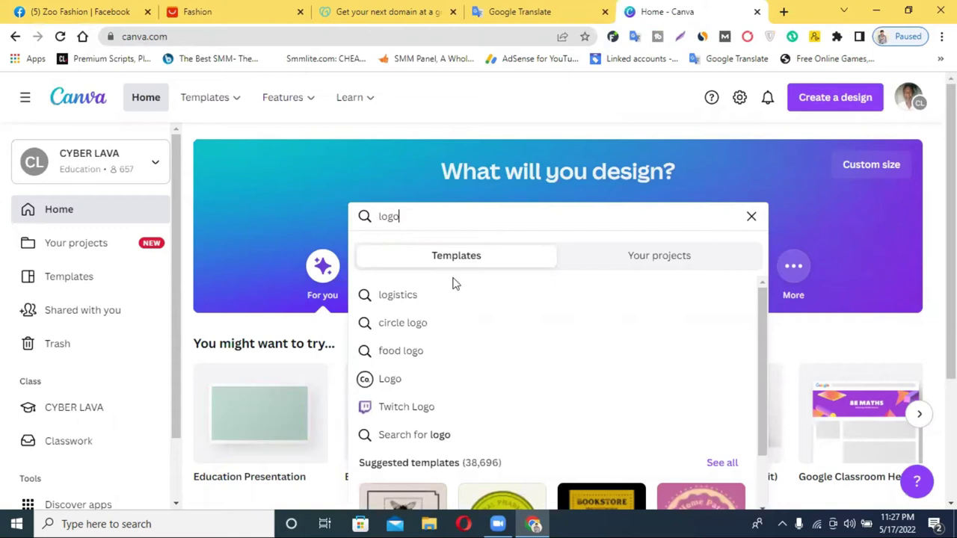
pyautogui.click(443, 390)
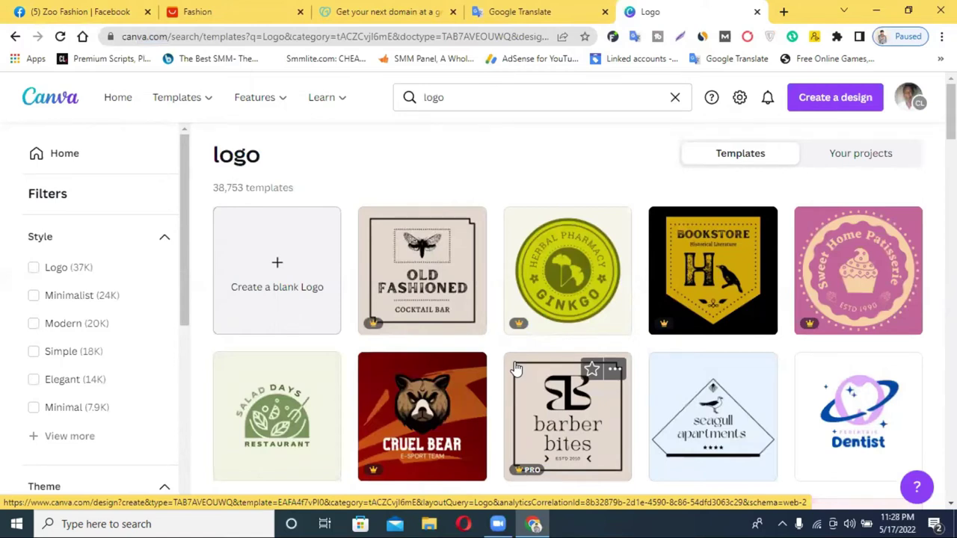
# Step: Open the Retrobrand logo template in the editor, then return to the results
pyautogui.scroll(-3, 516, 369)
pyautogui.scroll(-4, 551, 351)
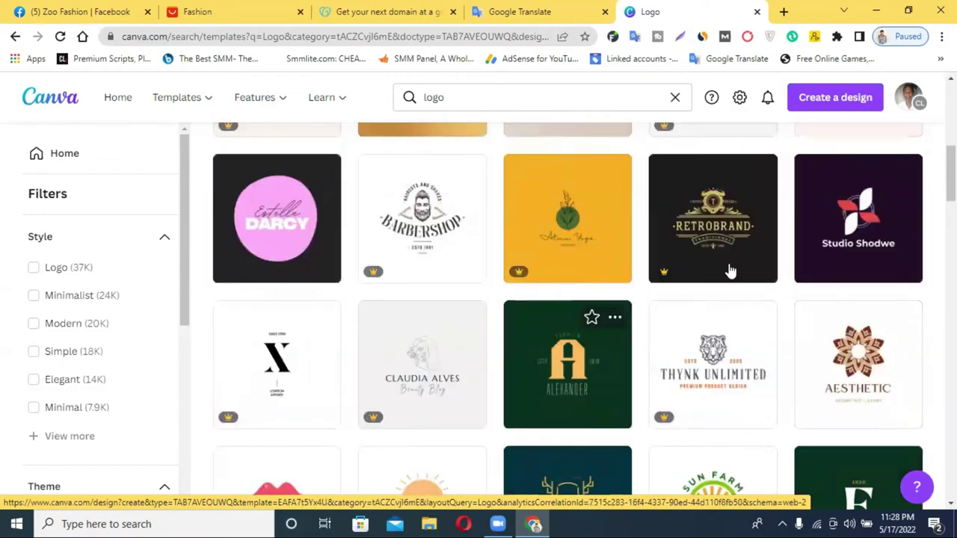
pyautogui.click(700, 225)
pyautogui.click(601, 9)
pyautogui.click(666, 11)
pyautogui.click(566, 10)
# Step: Browse further logo templates, then go back to the Gold Vintage Ornament Logo design
pyautogui.scroll(-3, 562, 309)
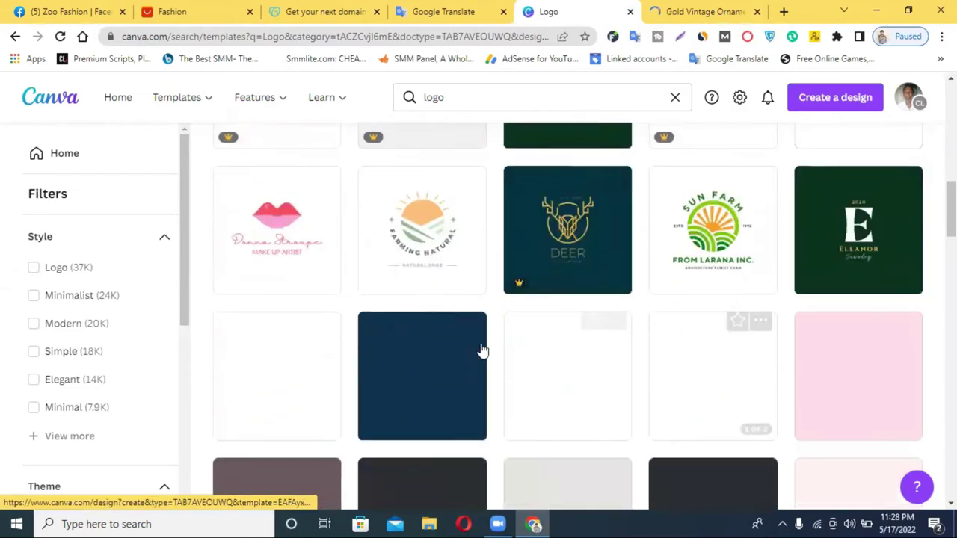
pyautogui.scroll(-2, 680, 329)
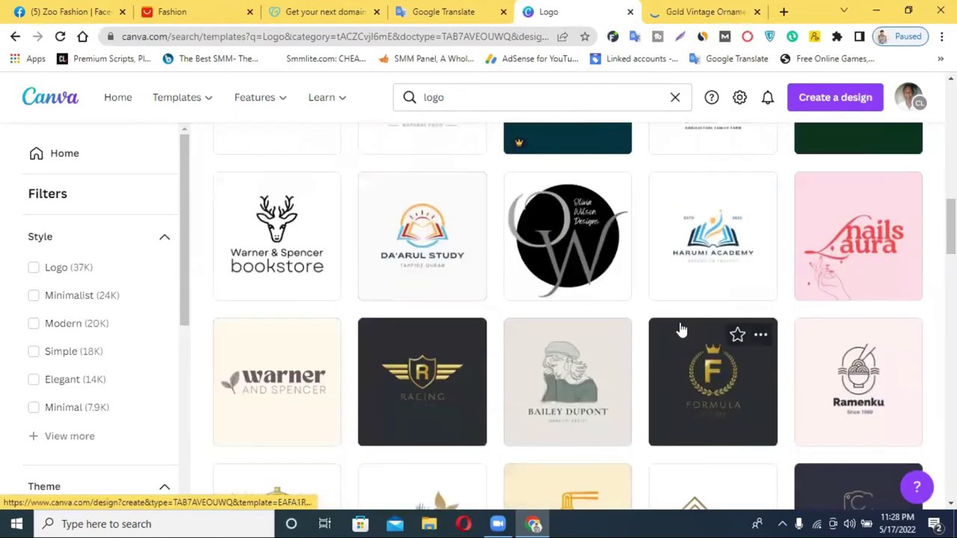
pyautogui.scroll(-4, 681, 329)
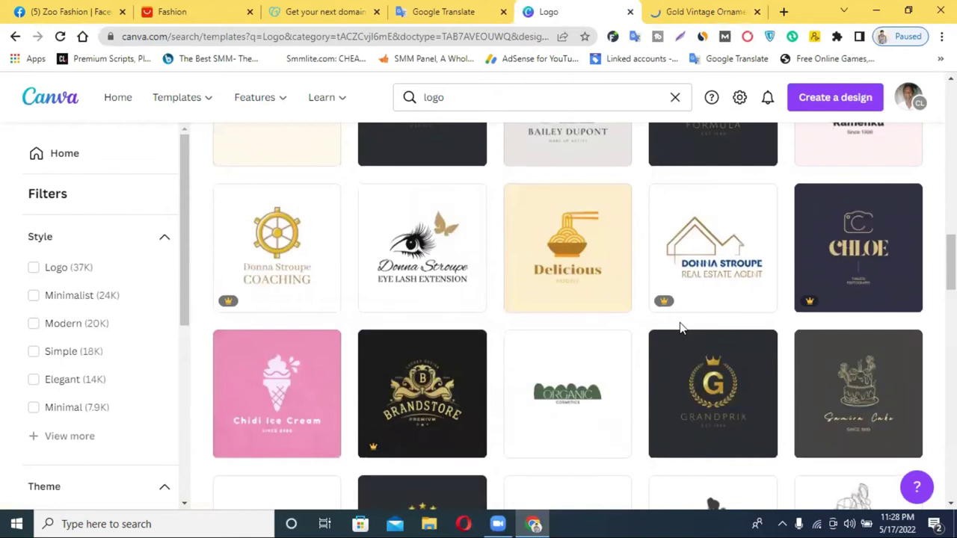
pyautogui.scroll(-3, 680, 329)
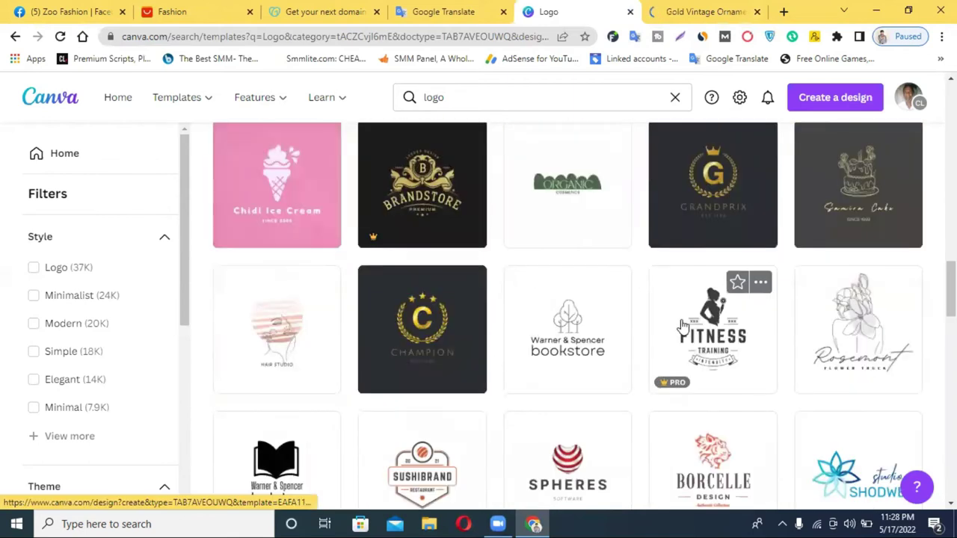
pyautogui.click(699, 11)
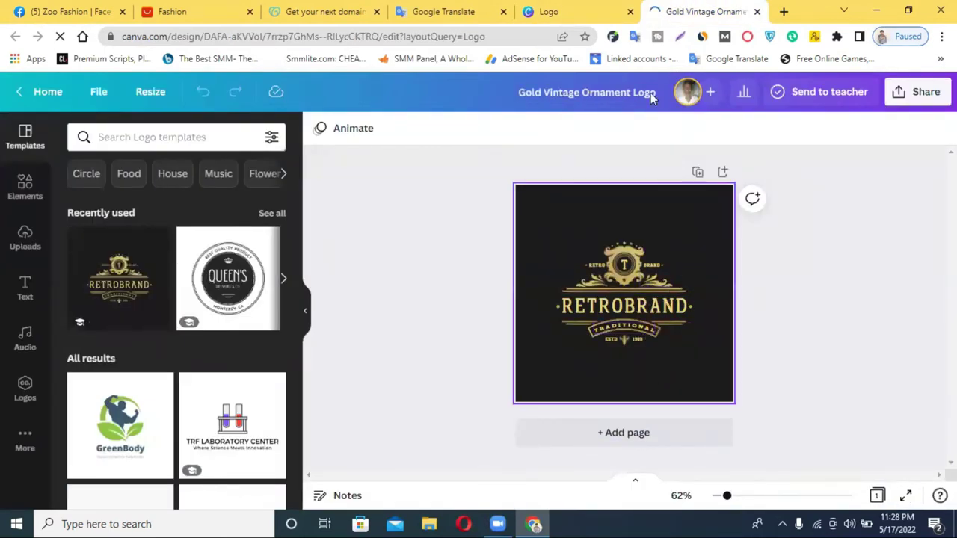
# Step: Close the Gold Vintage Ornament Logo tab and browse down the logo results to the E-store template
pyautogui.click(757, 13)
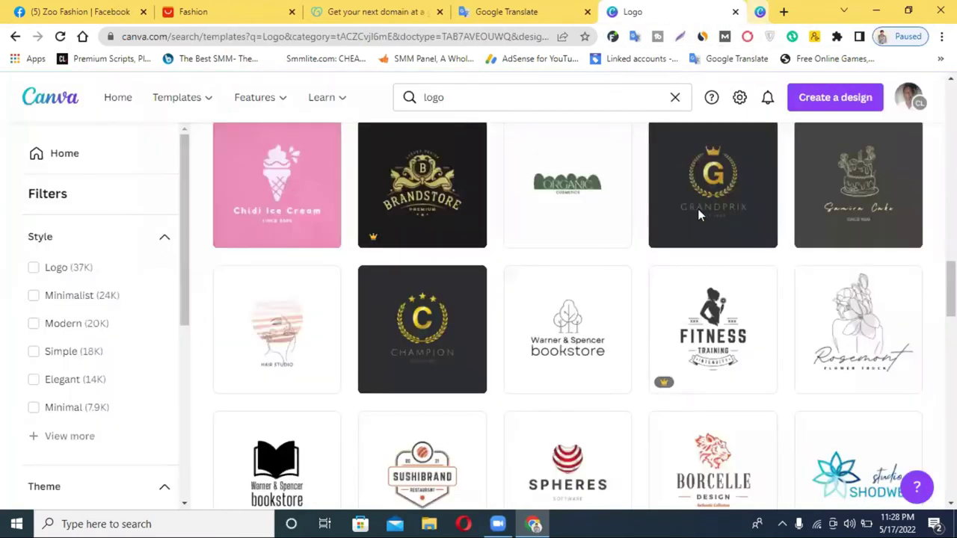
pyautogui.scroll(-4, 734, 329)
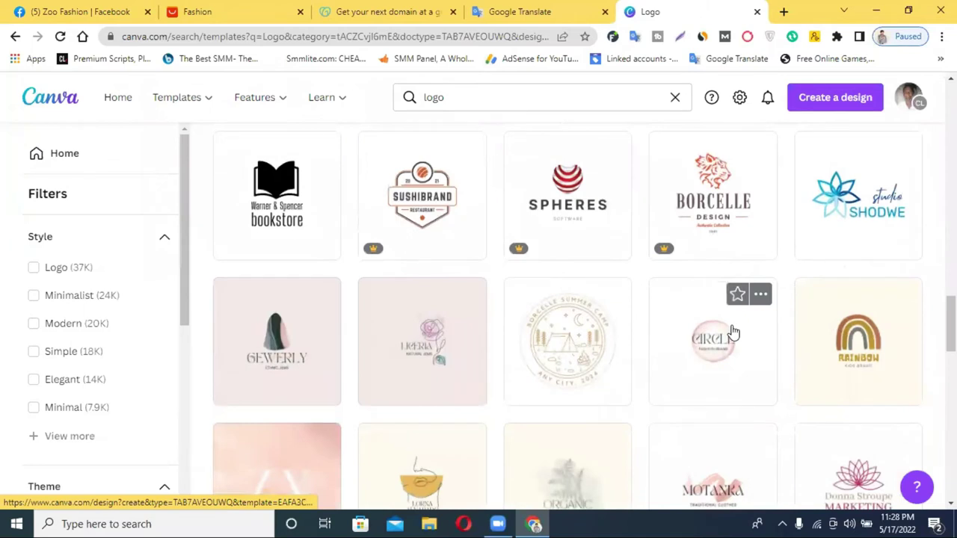
pyautogui.scroll(-2, 735, 333)
pyautogui.scroll(-4, 737, 334)
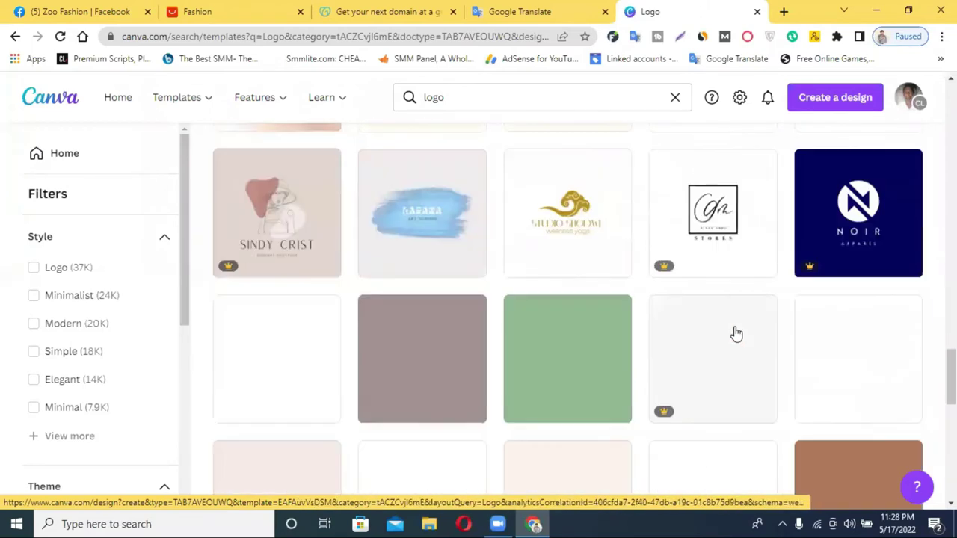
pyautogui.scroll(-7, 736, 334)
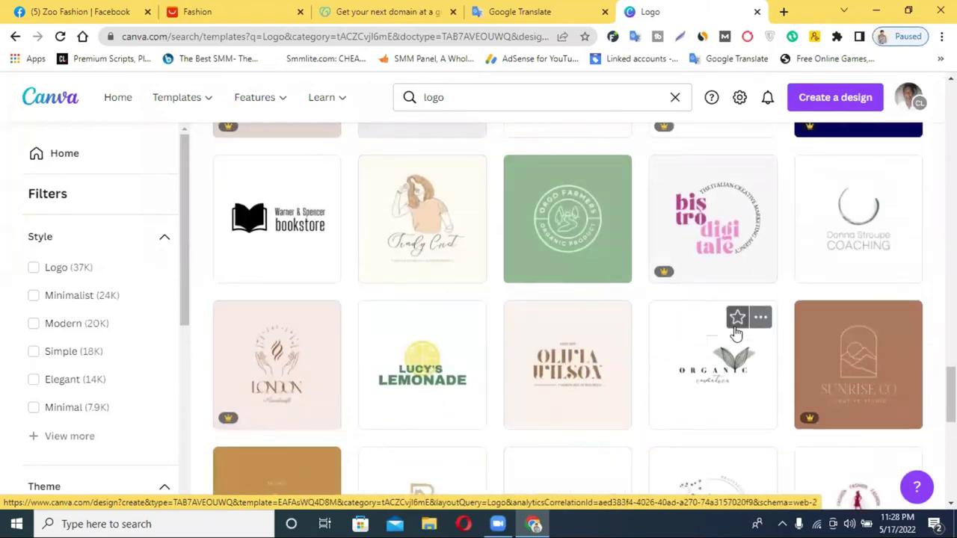
pyautogui.scroll(-4, 733, 337)
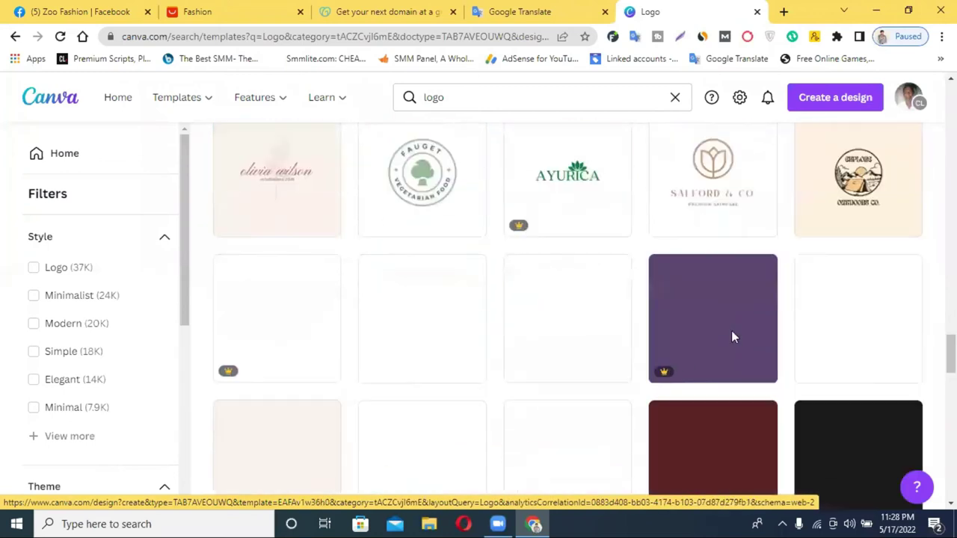
pyautogui.scroll(-6, 731, 338)
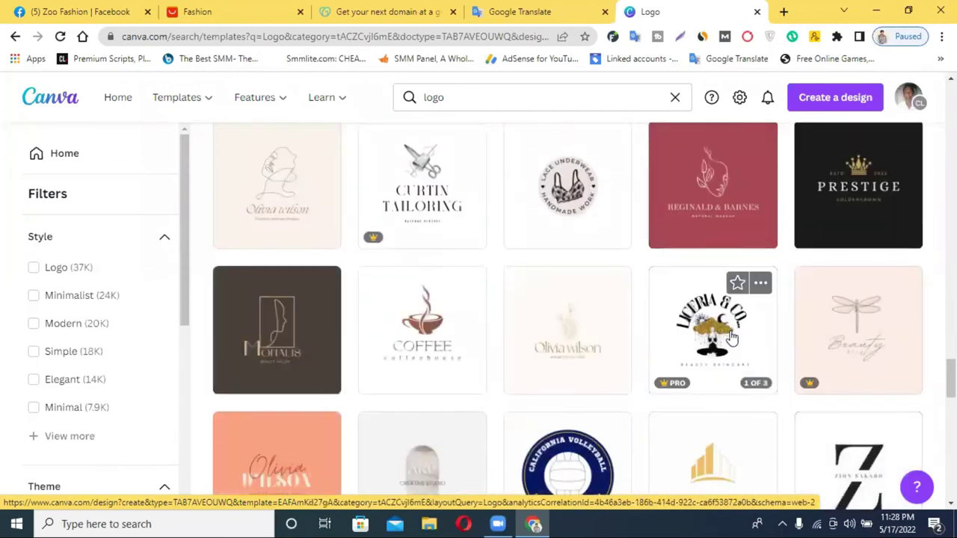
pyautogui.scroll(-6, 732, 338)
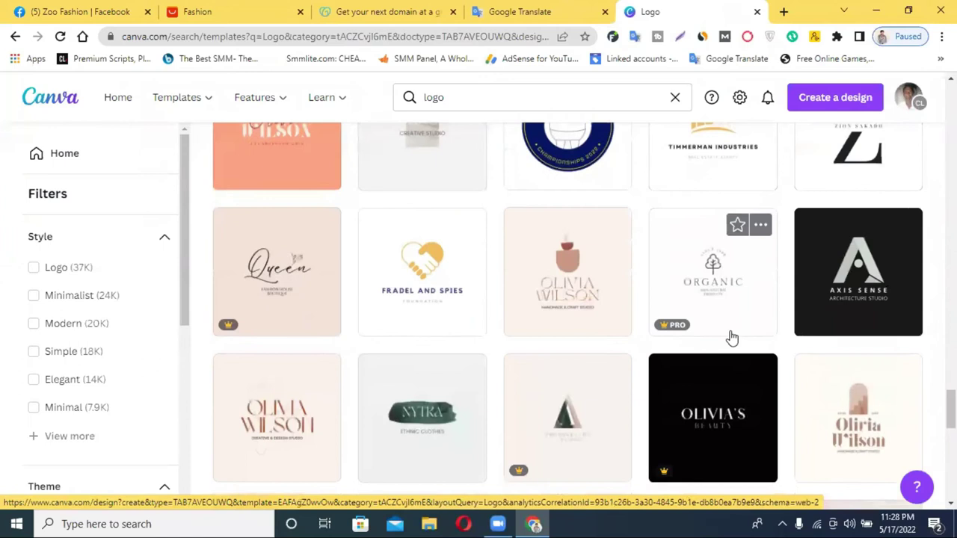
pyautogui.scroll(-9, 732, 338)
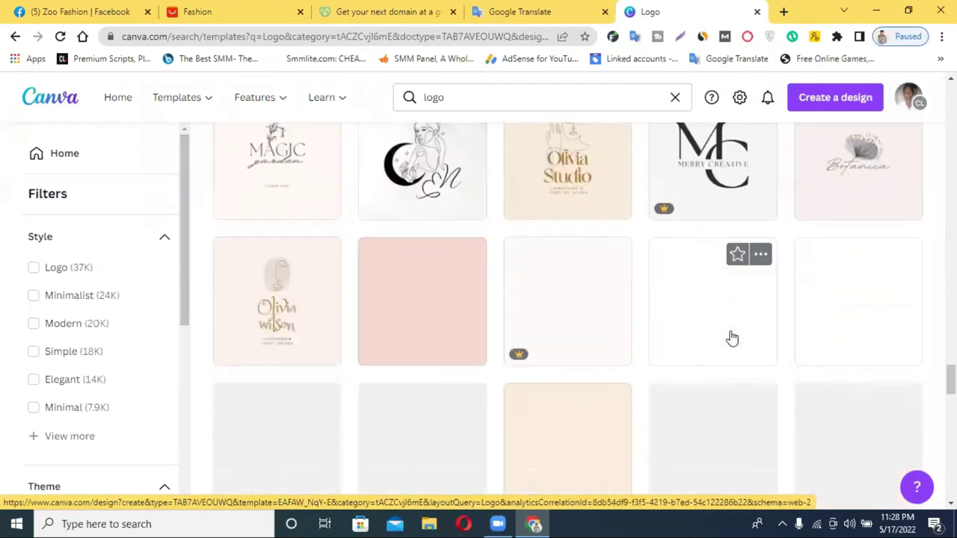
pyautogui.scroll(-4, 731, 338)
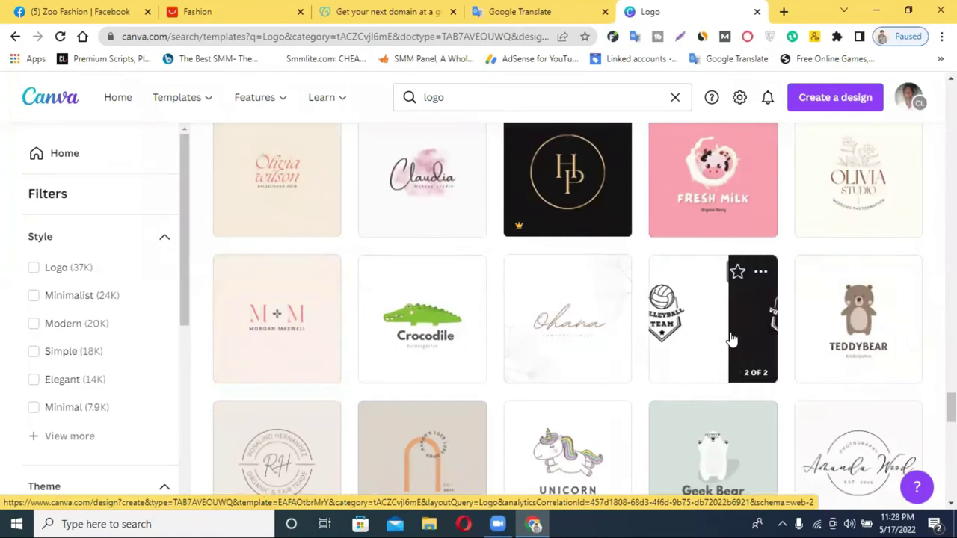
pyautogui.scroll(-5, 731, 338)
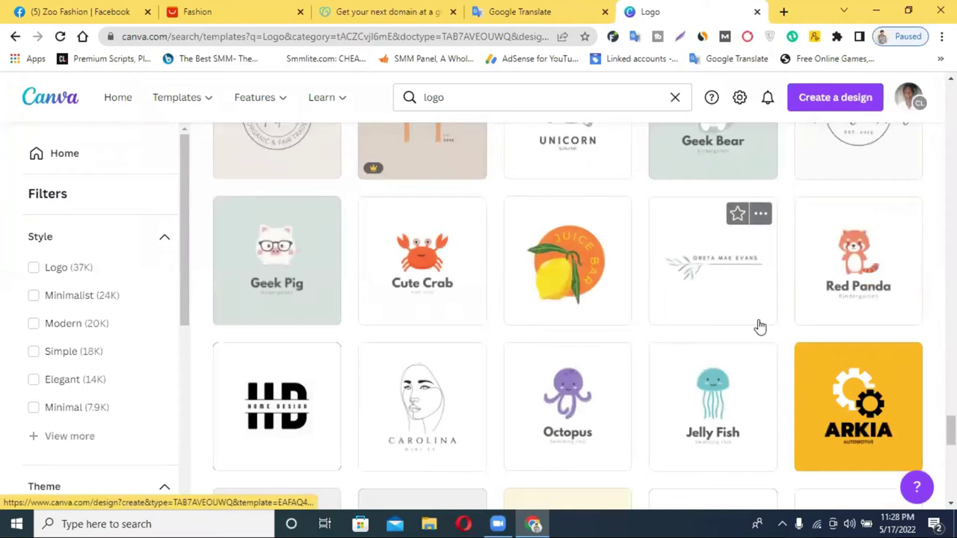
pyautogui.scroll(-3, 553, 389)
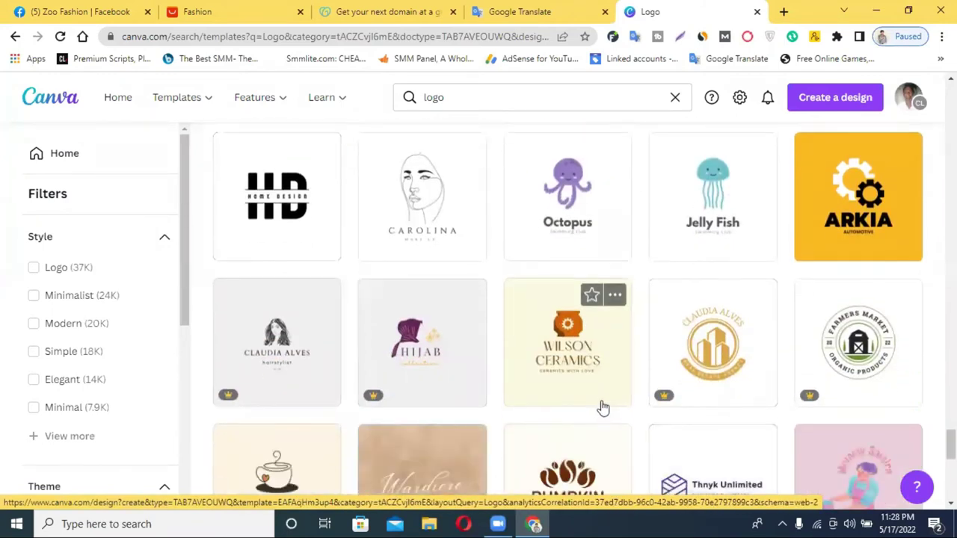
pyautogui.scroll(-3, 603, 408)
pyautogui.scroll(-3, 602, 408)
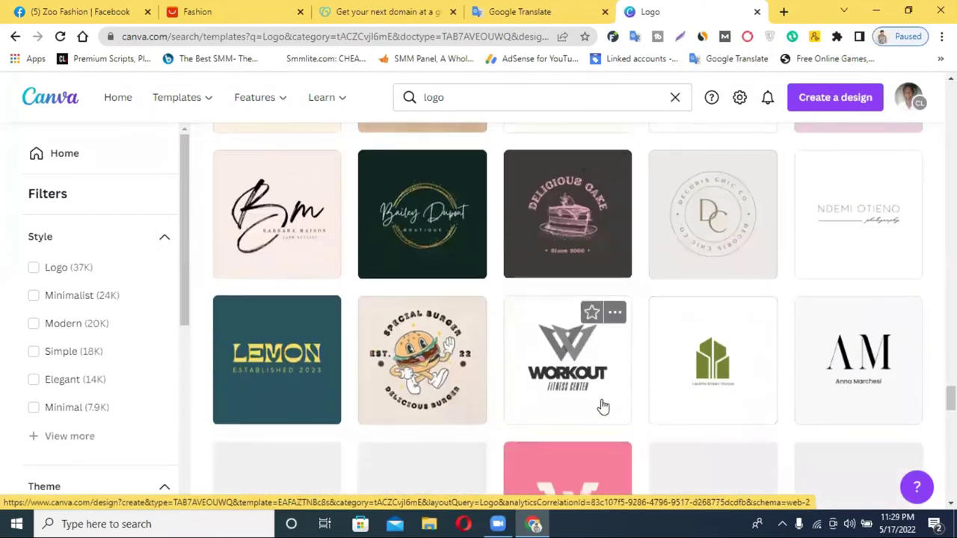
pyautogui.scroll(-3, 603, 407)
pyautogui.scroll(-4, 602, 407)
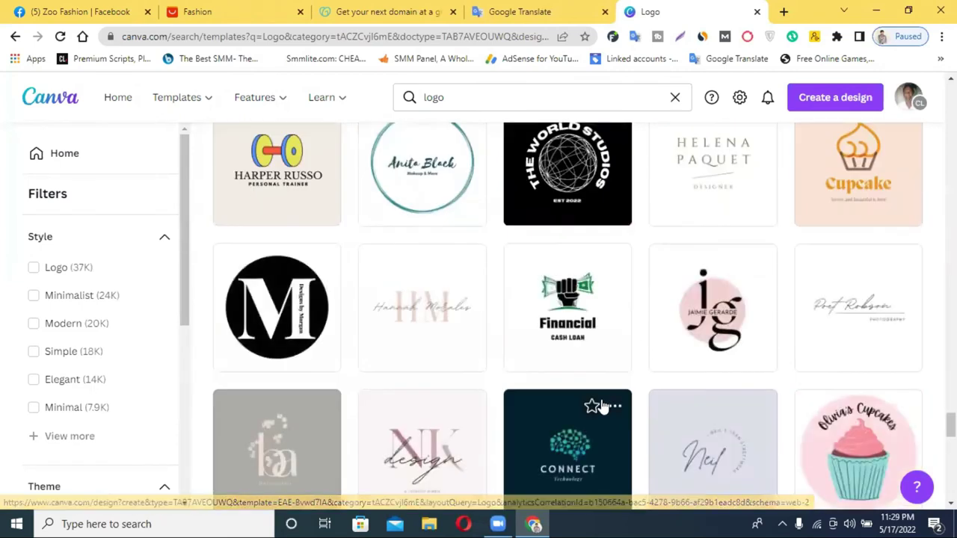
pyautogui.scroll(-2, 603, 406)
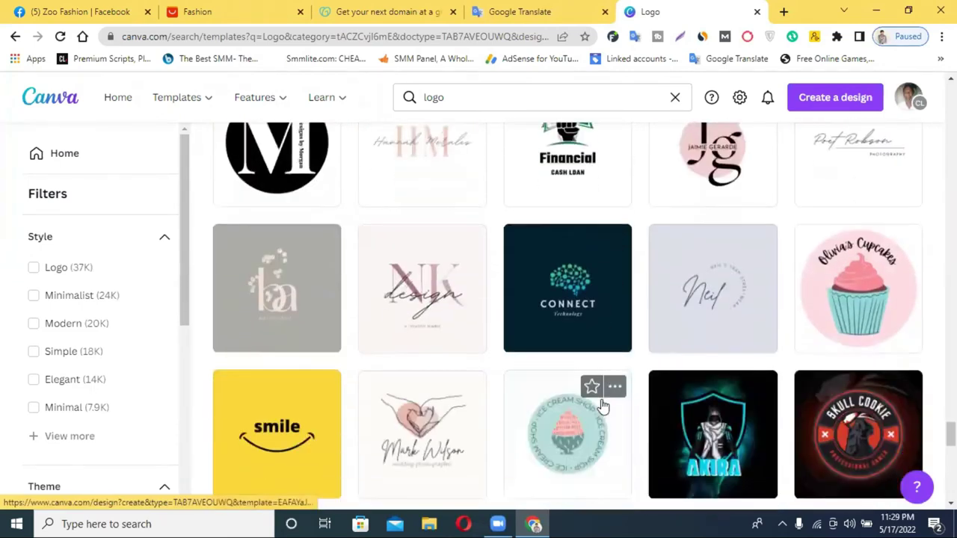
pyautogui.scroll(-3, 602, 406)
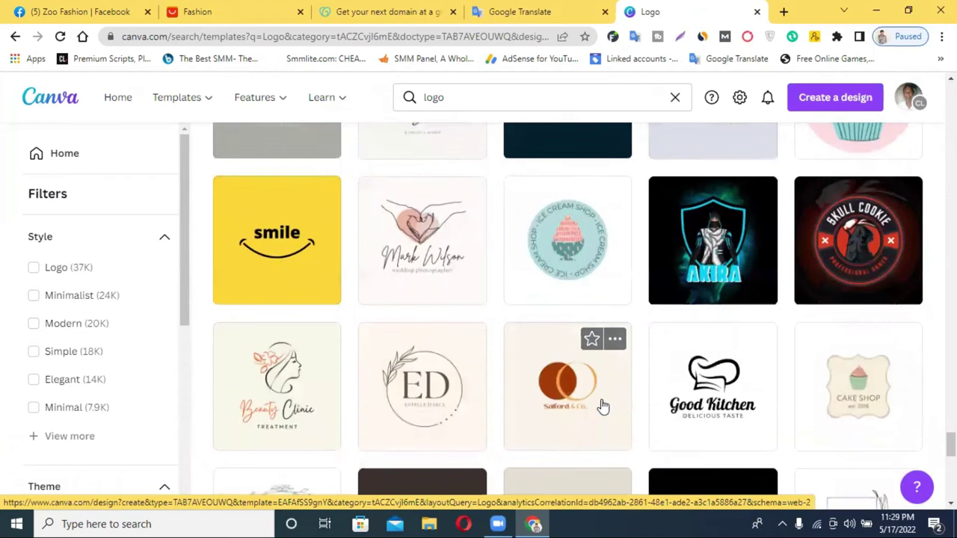
pyautogui.scroll(-4, 603, 406)
pyautogui.scroll(-4, 602, 406)
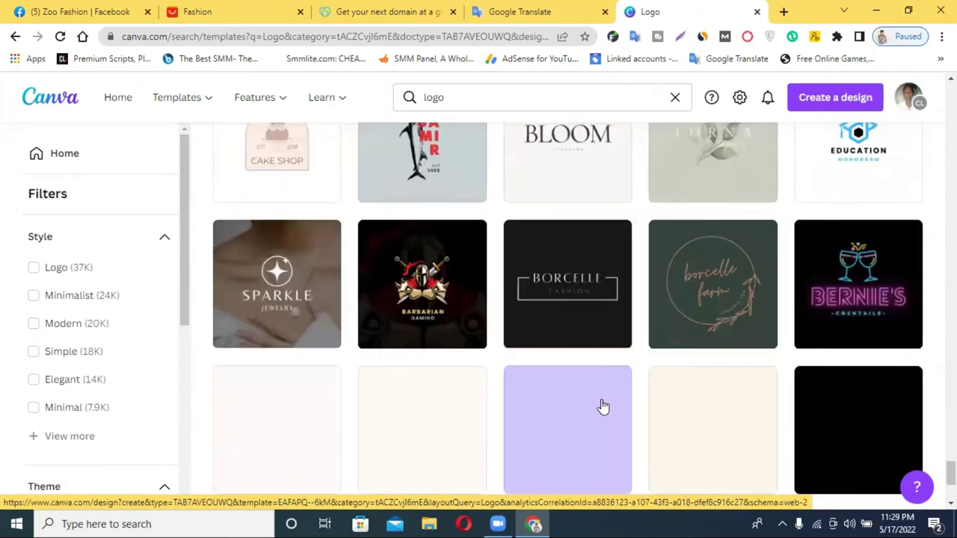
pyautogui.scroll(-2, 603, 406)
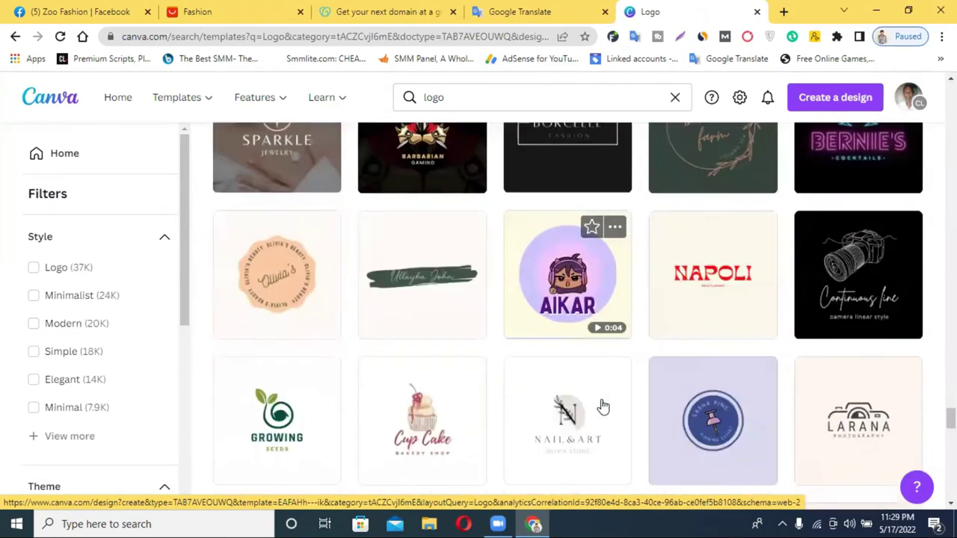
pyautogui.scroll(1, 602, 406)
pyautogui.scroll(-4, 604, 404)
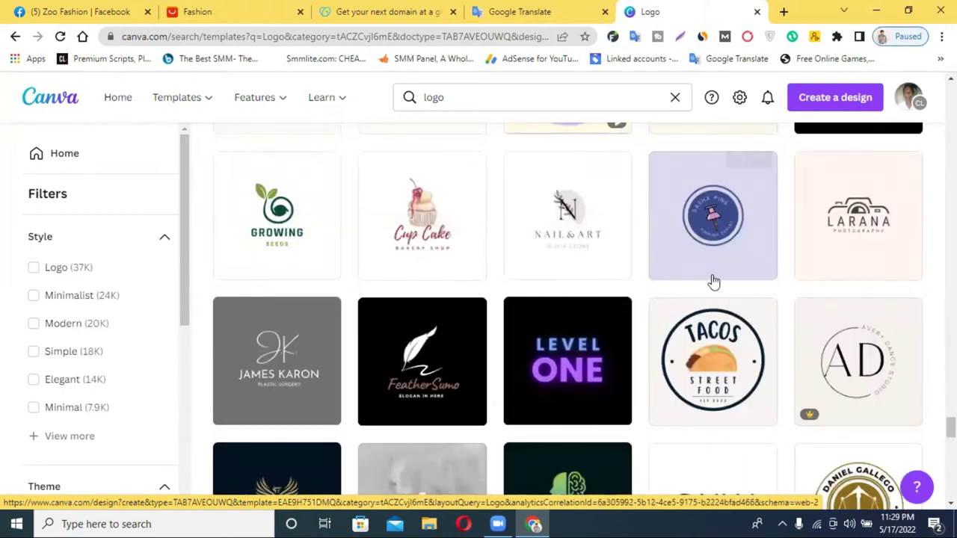
pyautogui.scroll(-3, 714, 283)
pyautogui.scroll(-3, 716, 286)
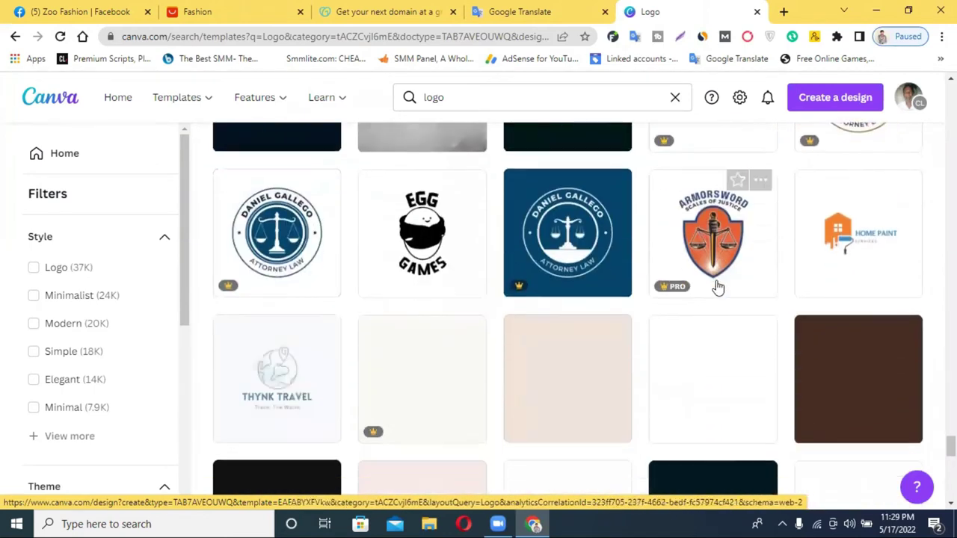
pyautogui.scroll(-2, 716, 287)
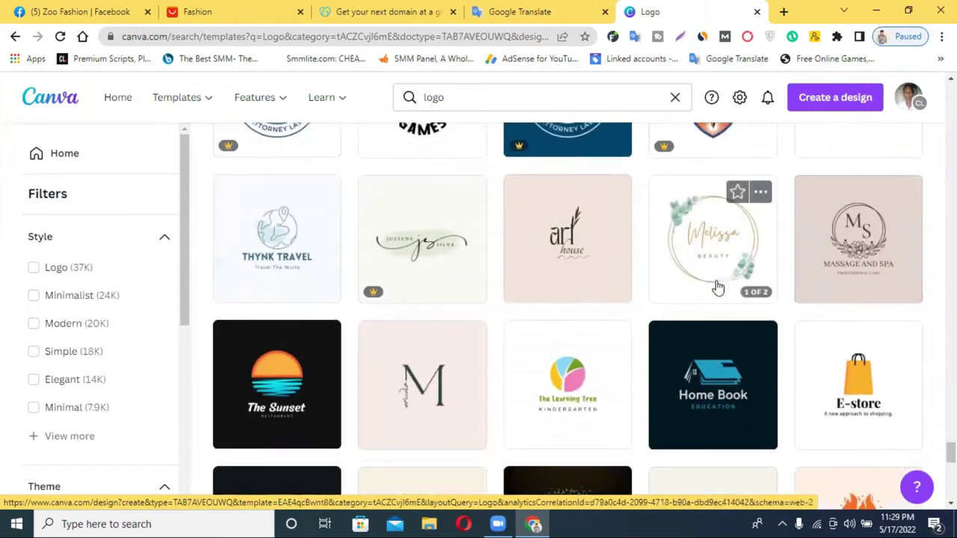
pyautogui.scroll(-1, 716, 286)
pyautogui.scroll(-2, 716, 286)
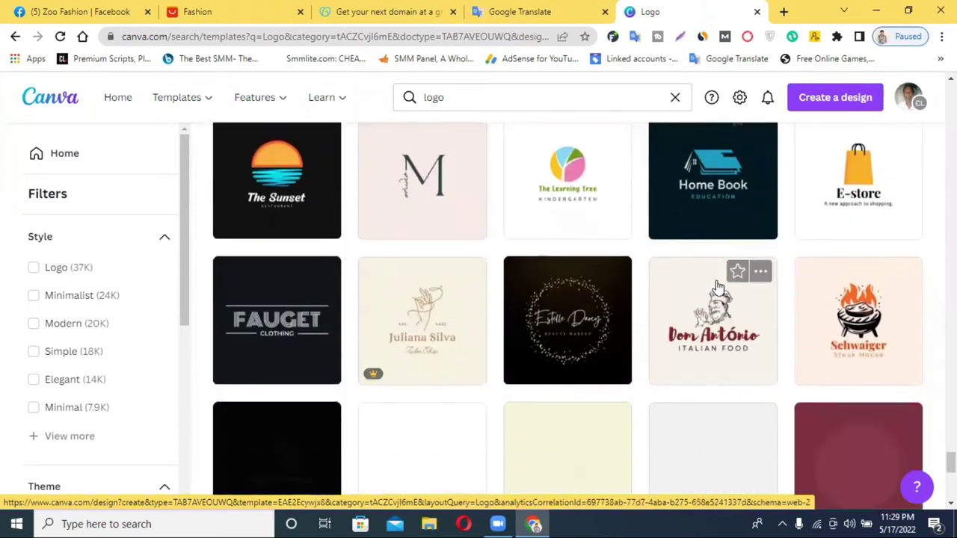
pyautogui.scroll(-2, 716, 287)
pyautogui.scroll(4, 872, 261)
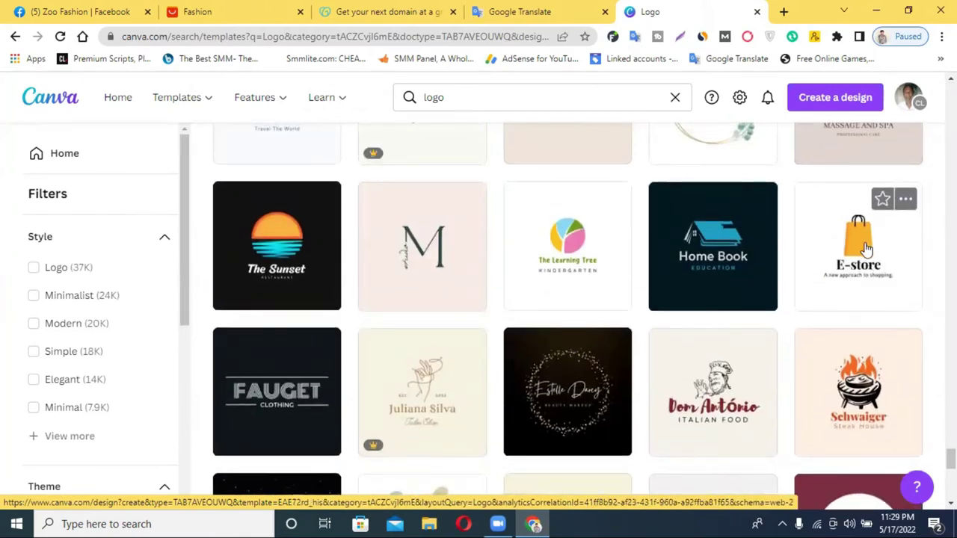
# Step: Open the yellow E-store shopping-bag logo template in its own Yellow E-commerce editor tab
pyautogui.click(865, 248)
pyautogui.click(605, 9)
pyautogui.click(691, 9)
pyautogui.click(609, 9)
pyautogui.click(703, 9)
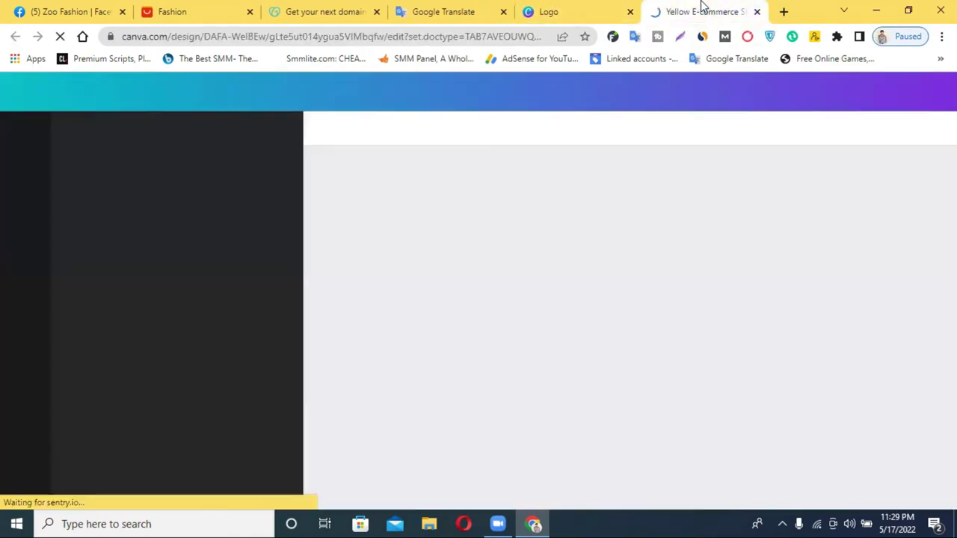
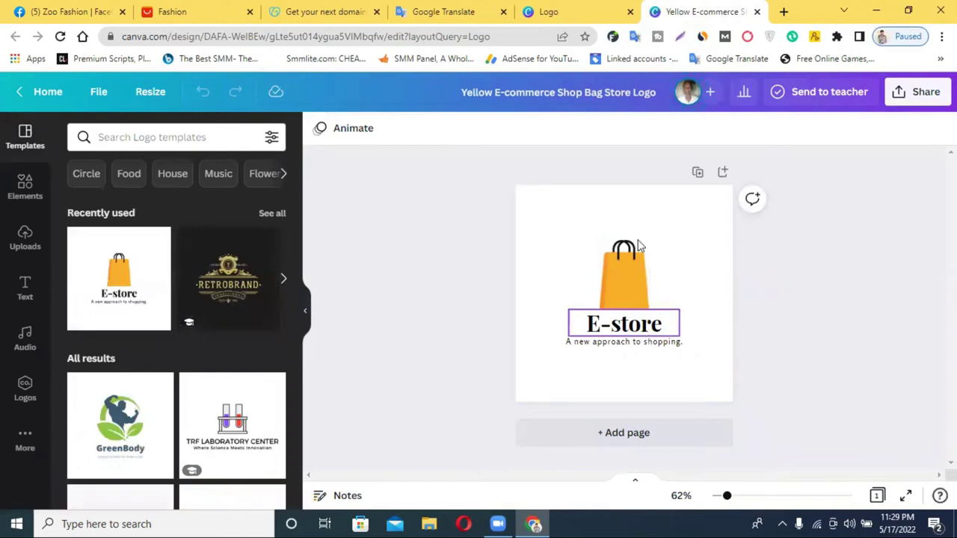
# Step: Open the Carolina logo template as a second design, then return to the E-store logo
pyautogui.hotkey('ctrl', 'shift', 'Tab')
pyautogui.scroll(-10, 602, 293)
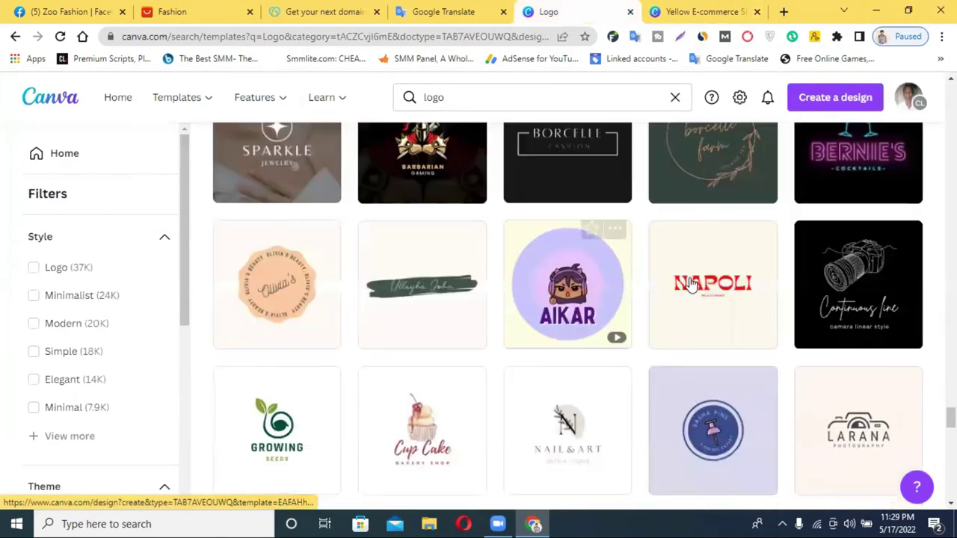
pyautogui.scroll(-1, 691, 284)
pyautogui.scroll(6, 692, 282)
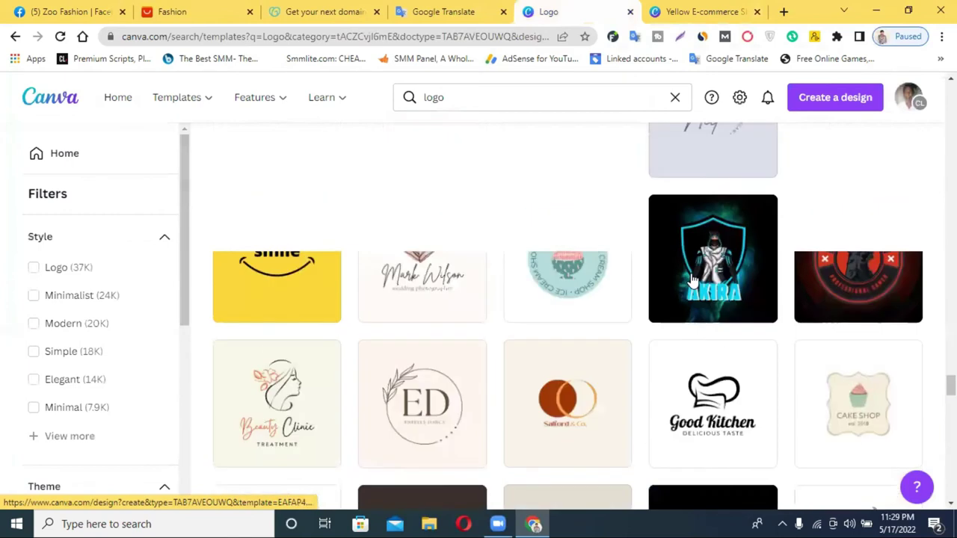
pyautogui.scroll(2, 689, 279)
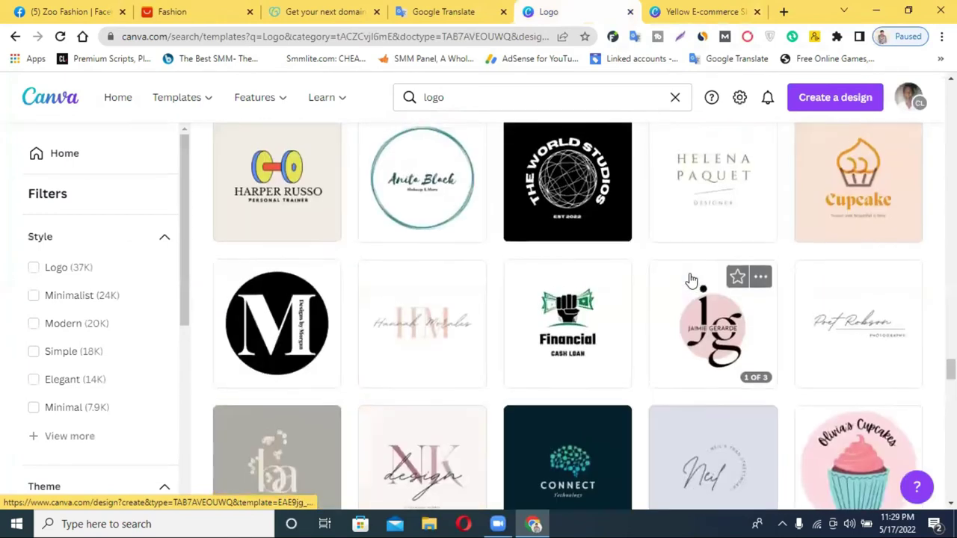
pyautogui.scroll(-8, 630, 301)
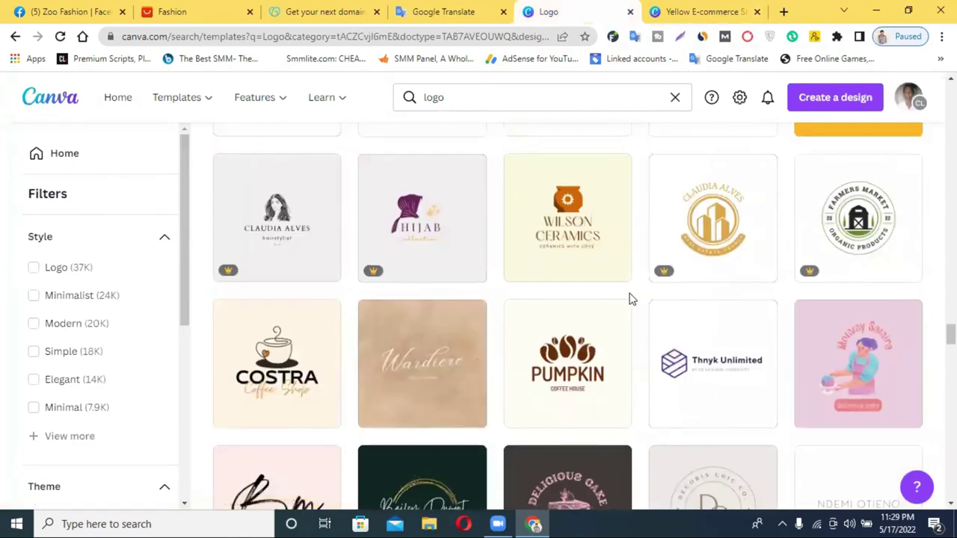
pyautogui.scroll(3, 594, 261)
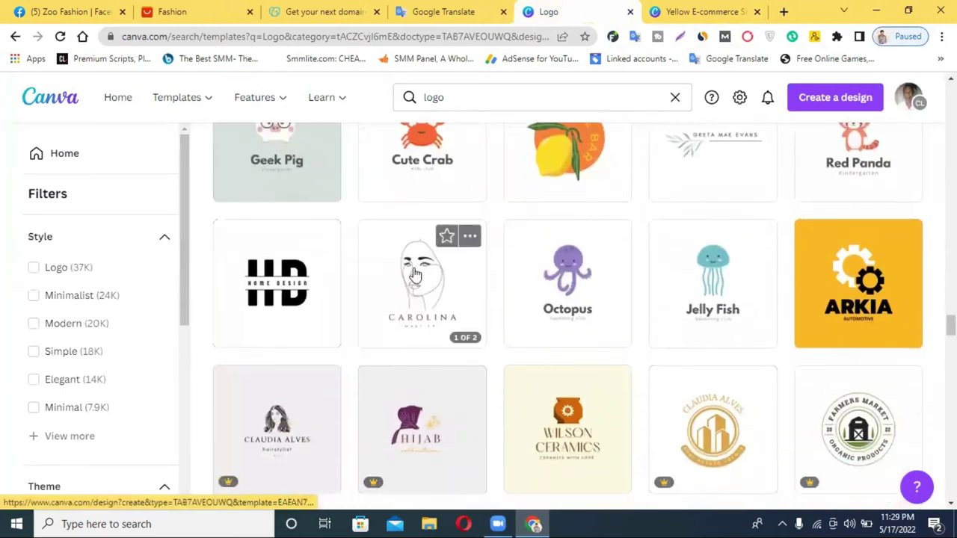
pyautogui.click(404, 321)
pyautogui.click(702, 11)
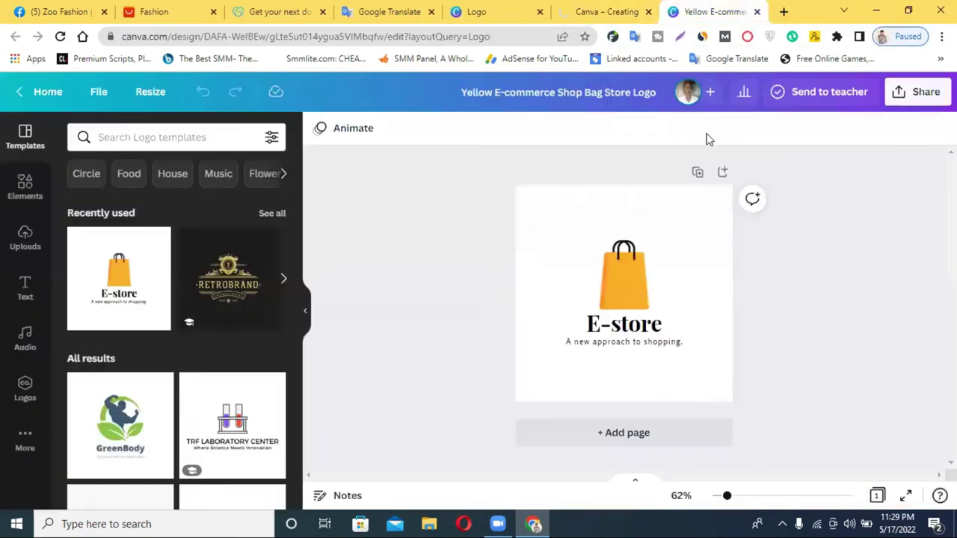
# Step: Replace the E-store title with 'Zoo Fashion' copied from the Facebook page name, fitted on one line
pyautogui.doubleClick(606, 332)
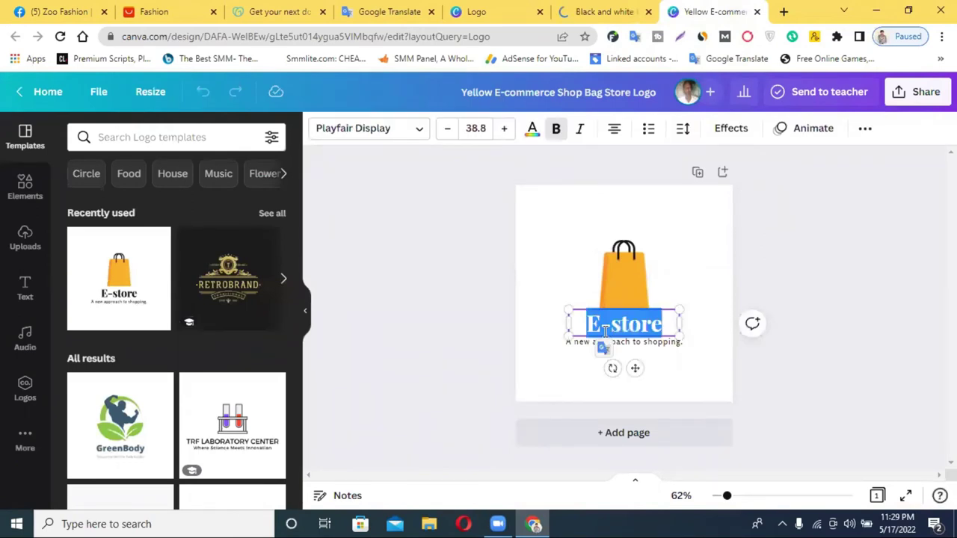
pyautogui.write('আমাদের এখানে মেয়েদের উন্নত মানের সকল প্রকার পোশাক')
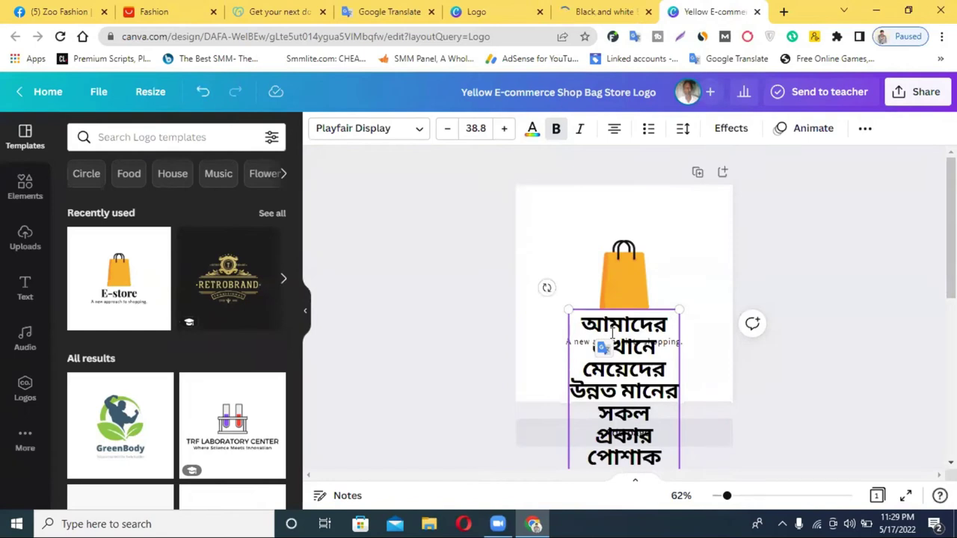
pyautogui.hotkey('ctrl', 'z')
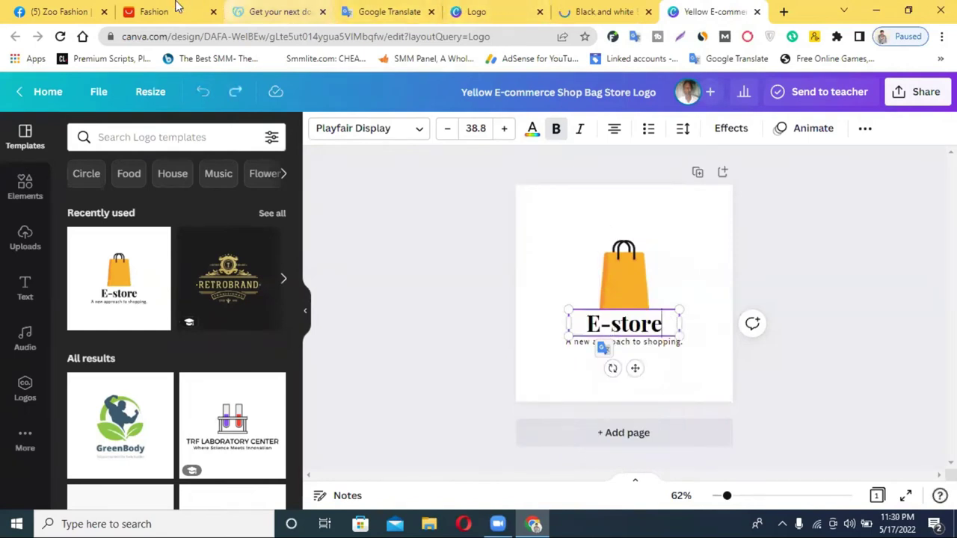
pyautogui.click(95, 8)
pyautogui.tripleClick(457, 395)
pyautogui.hotkey('ctrl', 'c')
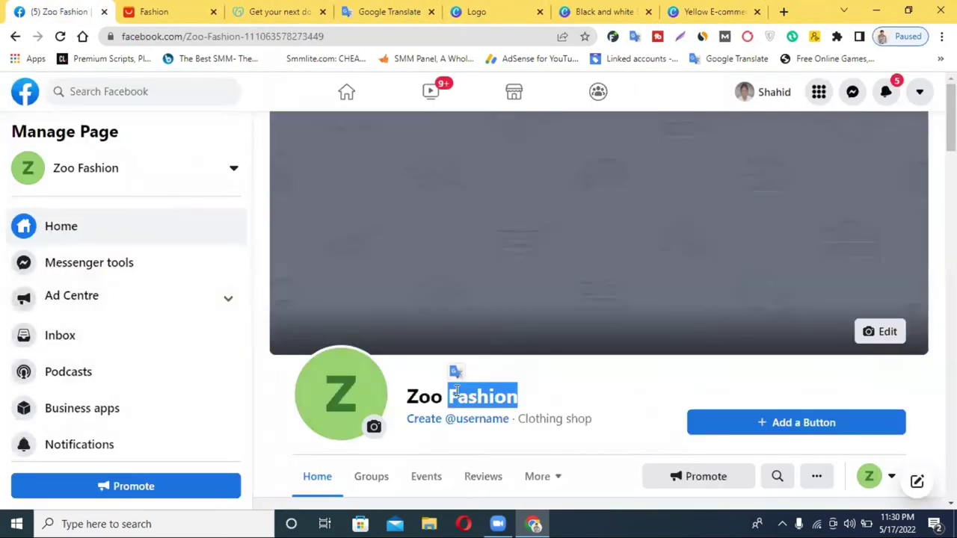
pyautogui.click(676, 11)
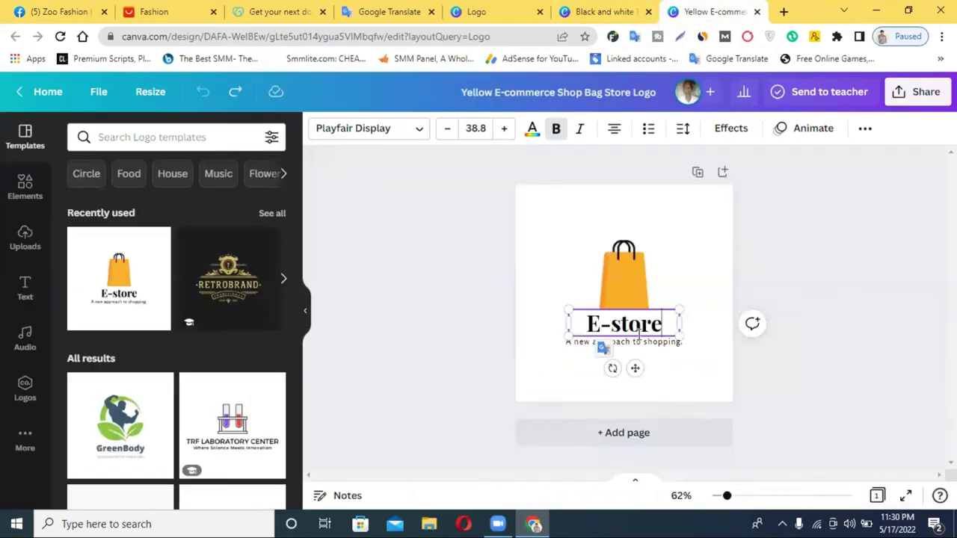
pyautogui.doubleClick(638, 329)
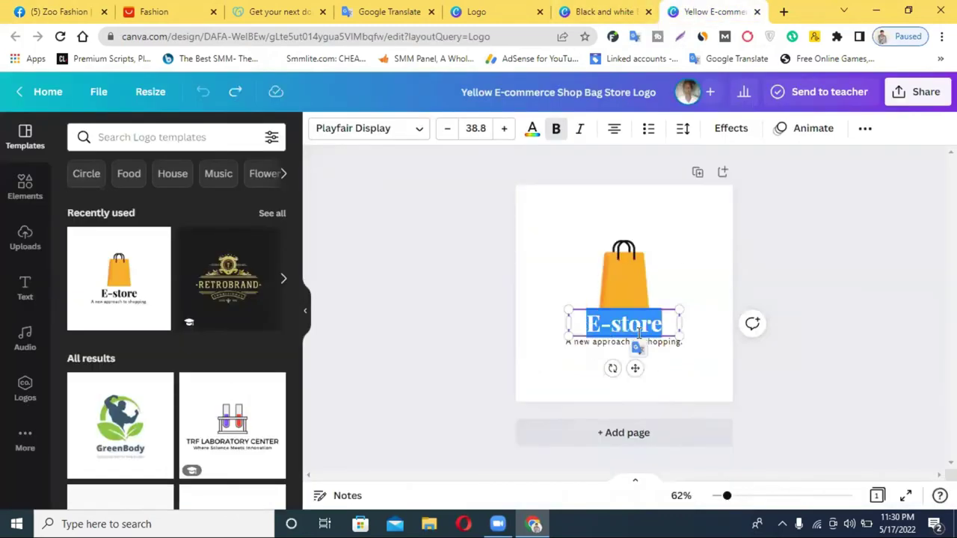
pyautogui.hotkey('ctrl', 'v')
pyautogui.moveTo(683, 357); pyautogui.dragTo(724, 349)
pyautogui.press('BackSpace')
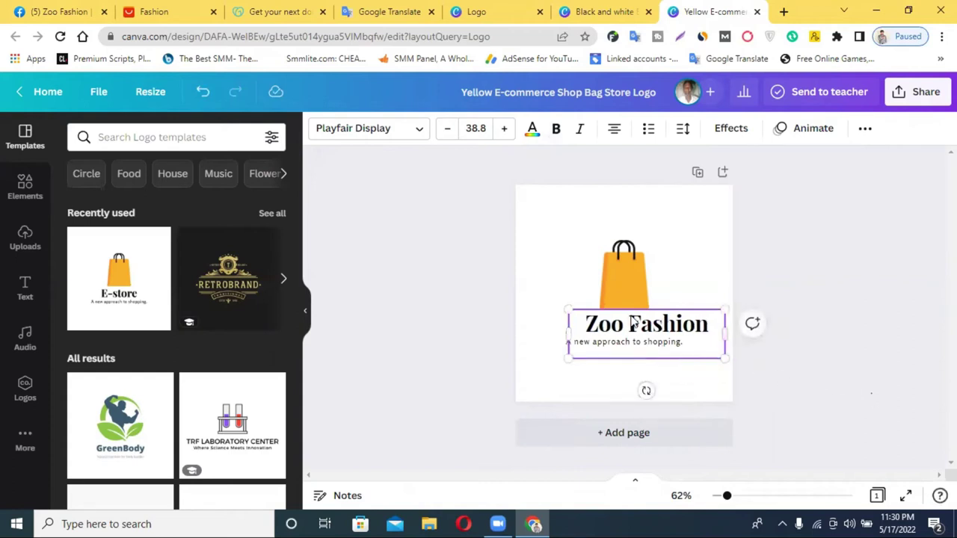
# Step: Remove the tagline and set the Zoo Fashion title in Anton, centred under the bag
pyautogui.click(650, 326)
pyautogui.moveTo(650, 326); pyautogui.dragTo(503, 463)
pyautogui.click(527, 360)
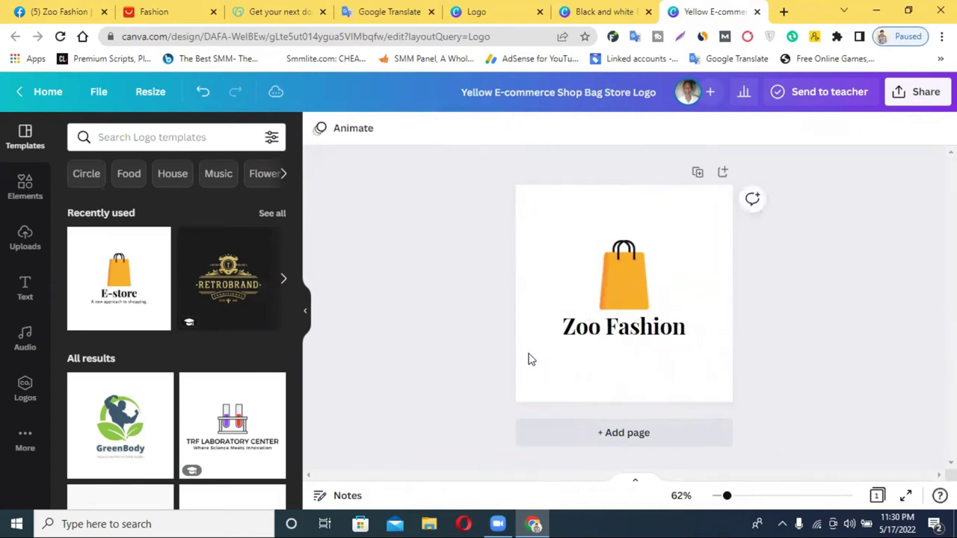
pyautogui.click(602, 335)
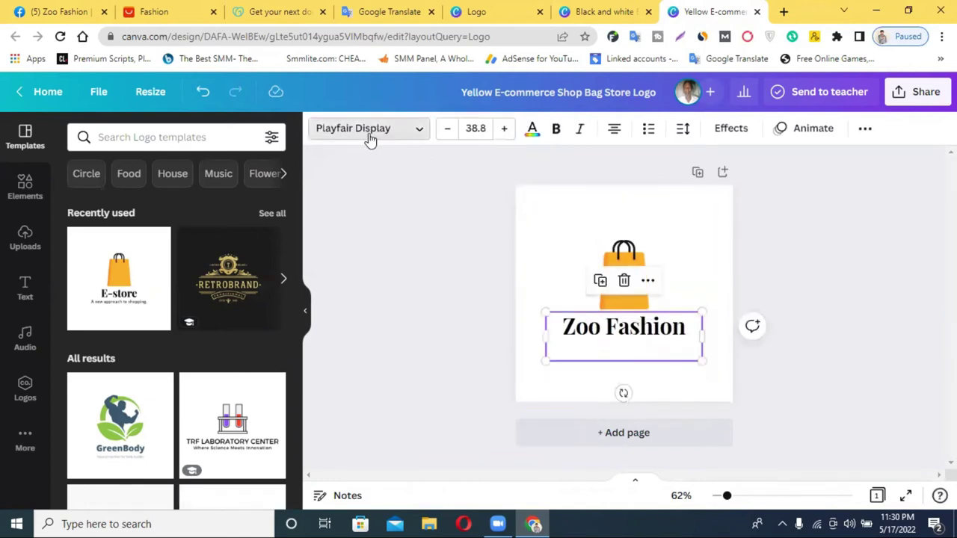
pyautogui.click(369, 132)
pyautogui.click(146, 263)
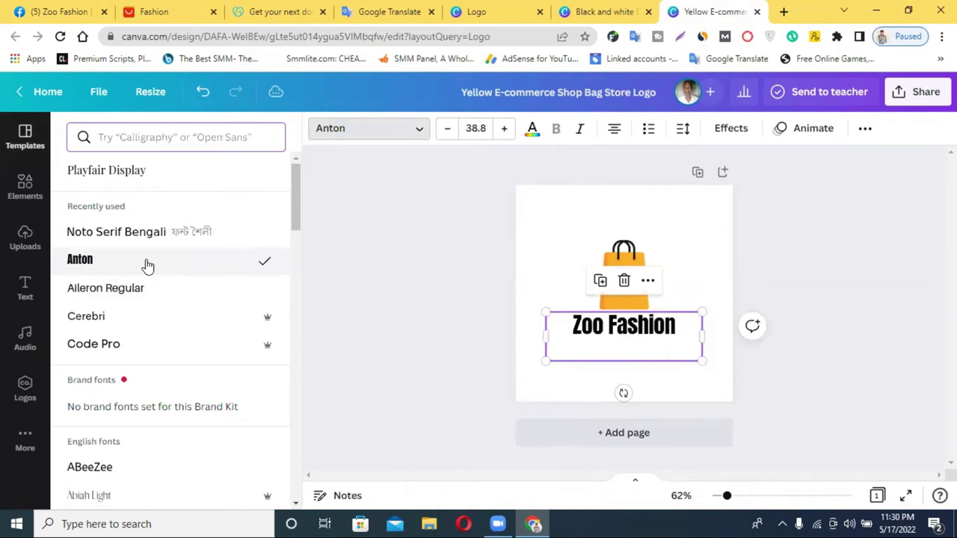
pyautogui.moveTo(596, 341); pyautogui.dragTo(627, 343)
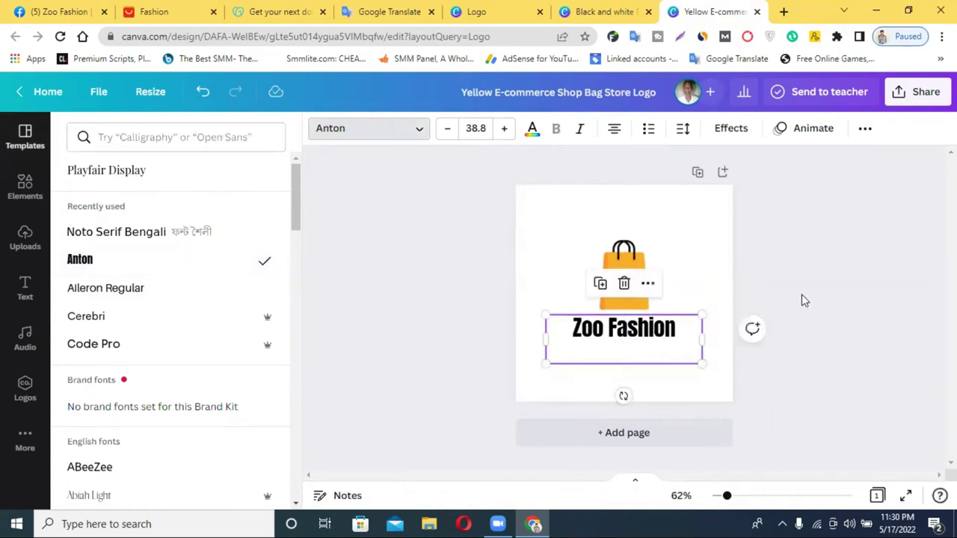
pyautogui.press('Escape')
# Step: Copy the line-art face from the Carolina design and place it, shrunk, onto the yellow bag
pyautogui.click(601, 11)
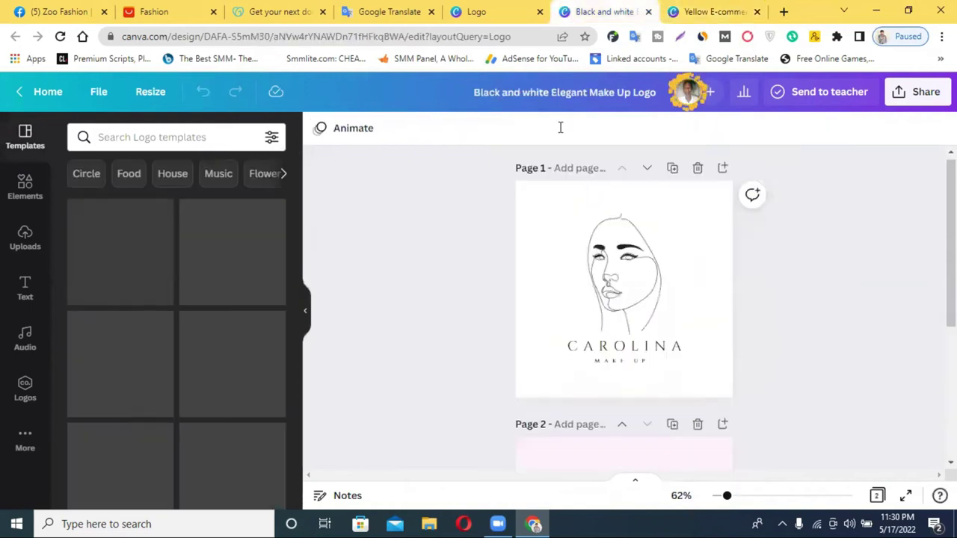
pyautogui.rightClick(625, 290)
pyautogui.click(651, 306)
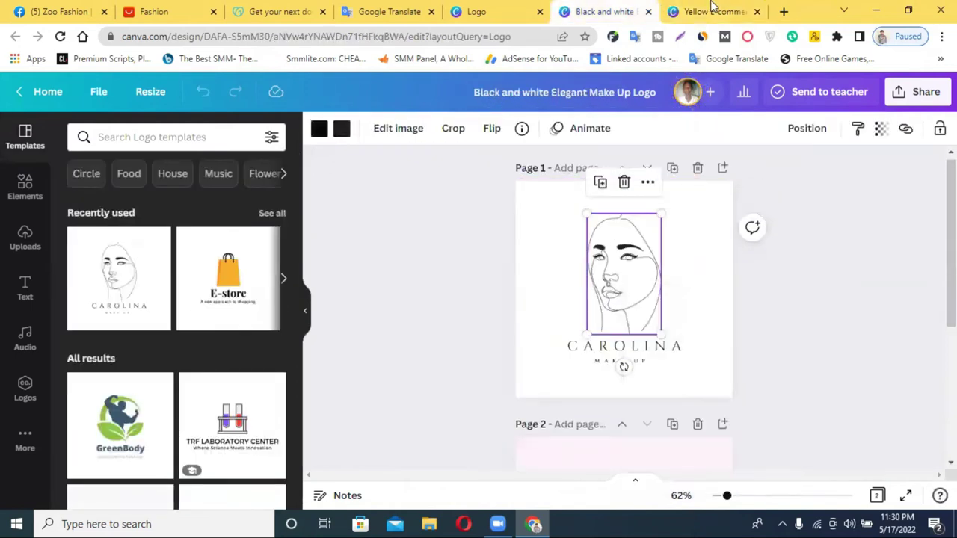
pyautogui.click(710, 11)
pyautogui.click(658, 233)
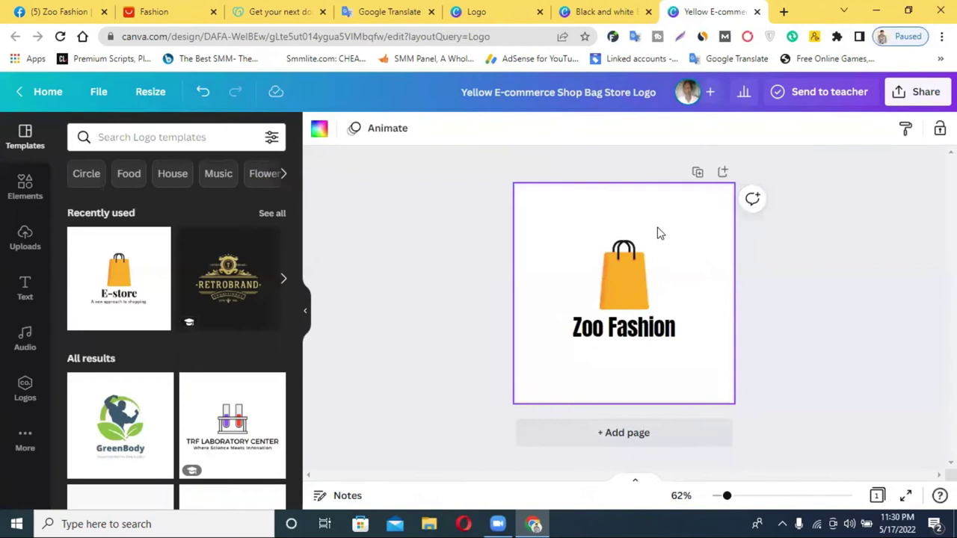
pyautogui.hotkey('ctrl', 'v')
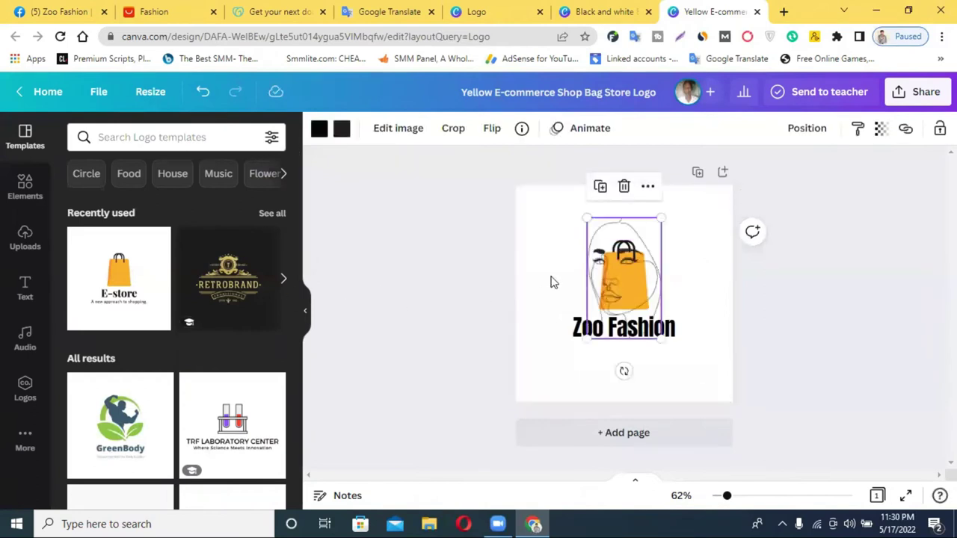
pyautogui.moveTo(661, 338); pyautogui.dragTo(618, 282)
pyautogui.click(802, 297)
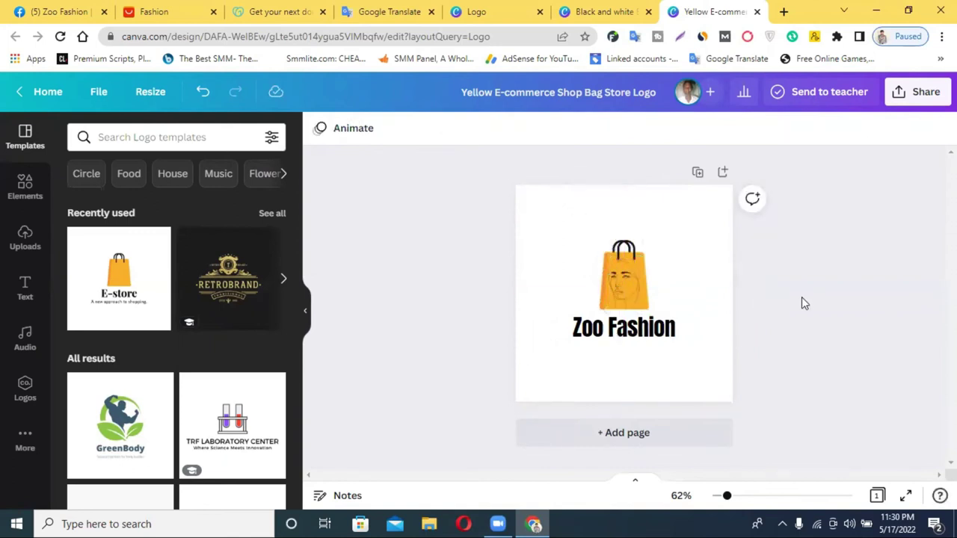
pyautogui.click(628, 291)
pyautogui.moveTo(628, 288); pyautogui.dragTo(627, 290)
pyautogui.click(828, 373)
# Step: Download the Zoo Fashion logo as a PNG
pyautogui.click(913, 102)
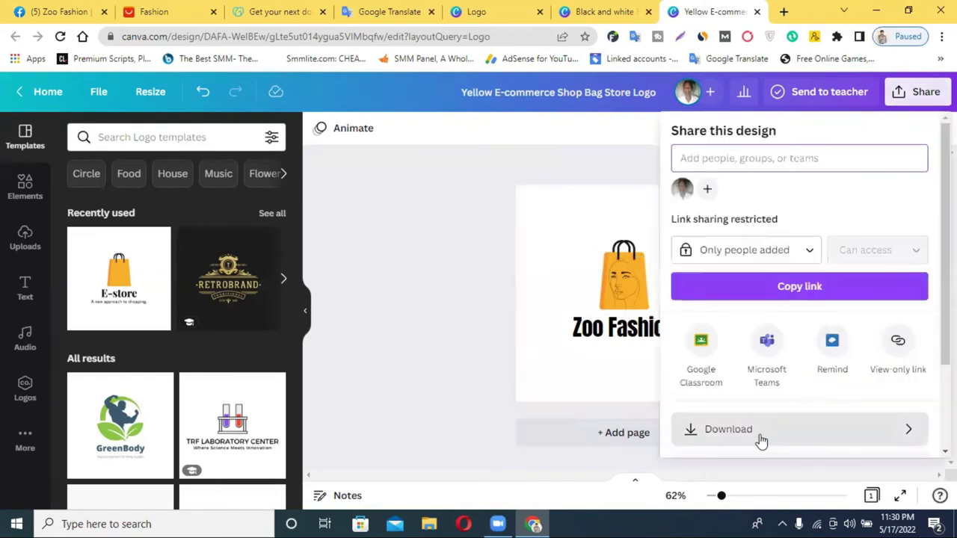
pyautogui.click(763, 432)
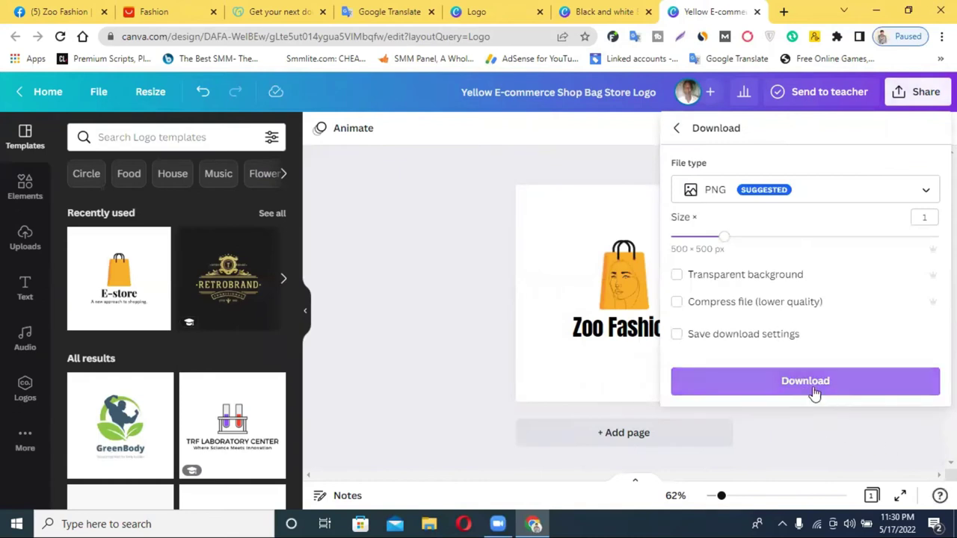
pyautogui.click(813, 387)
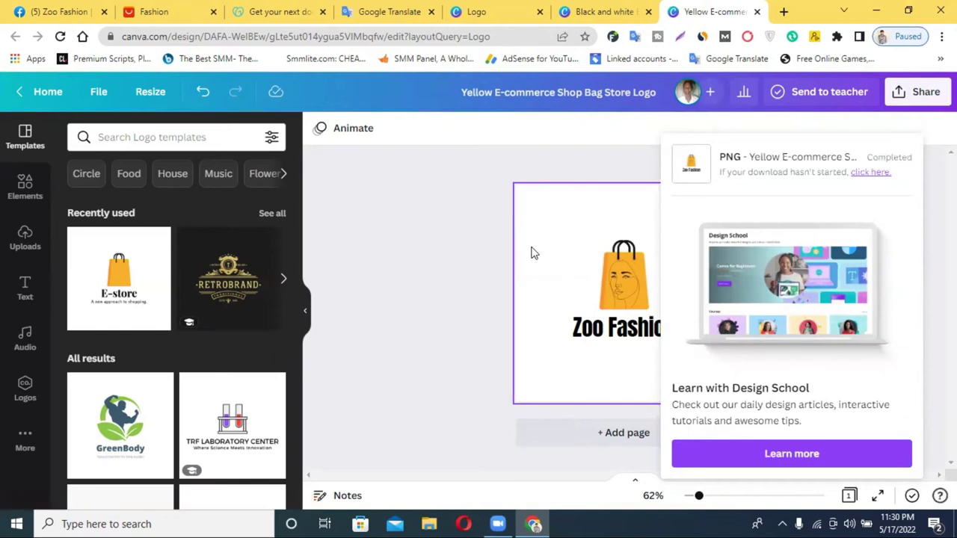
pyautogui.click(75, 11)
# Step: Upload the Yellow E-commerce Shop Bag Store Logo file as the page's new profile picture
pyautogui.click(370, 427)
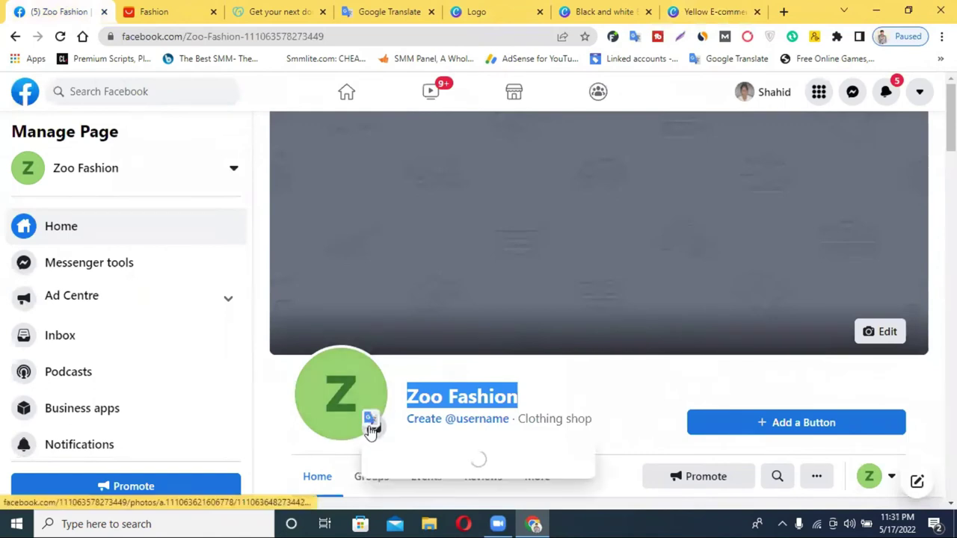
pyautogui.click(425, 334)
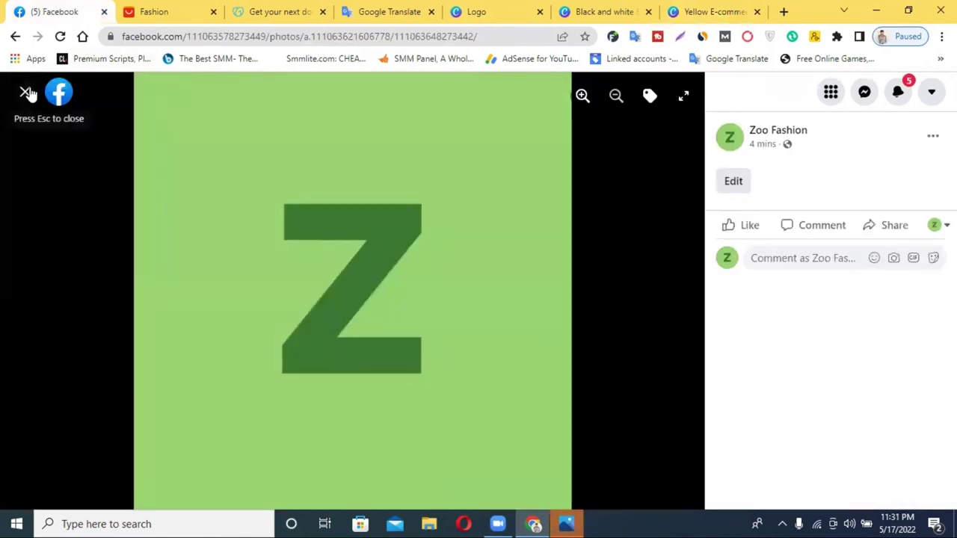
pyautogui.click(25, 91)
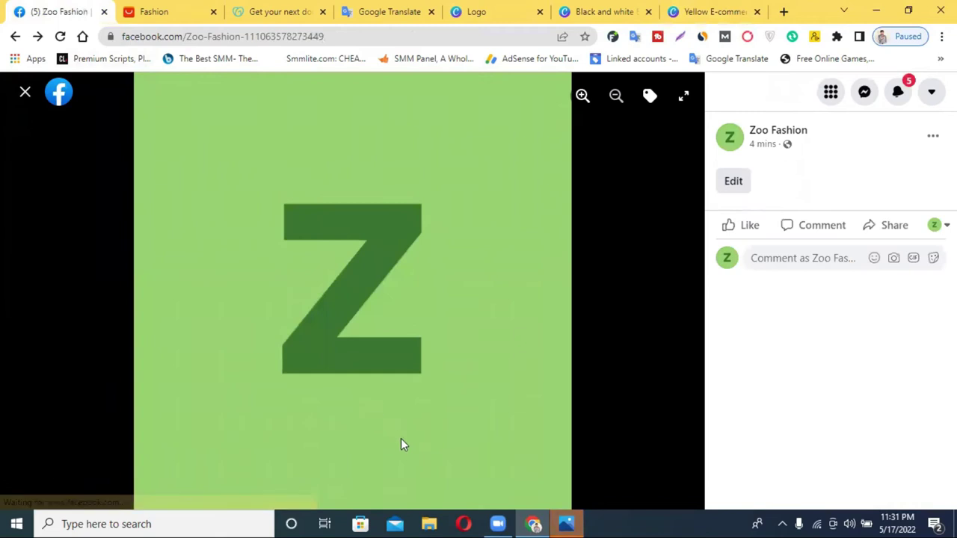
pyautogui.click(374, 428)
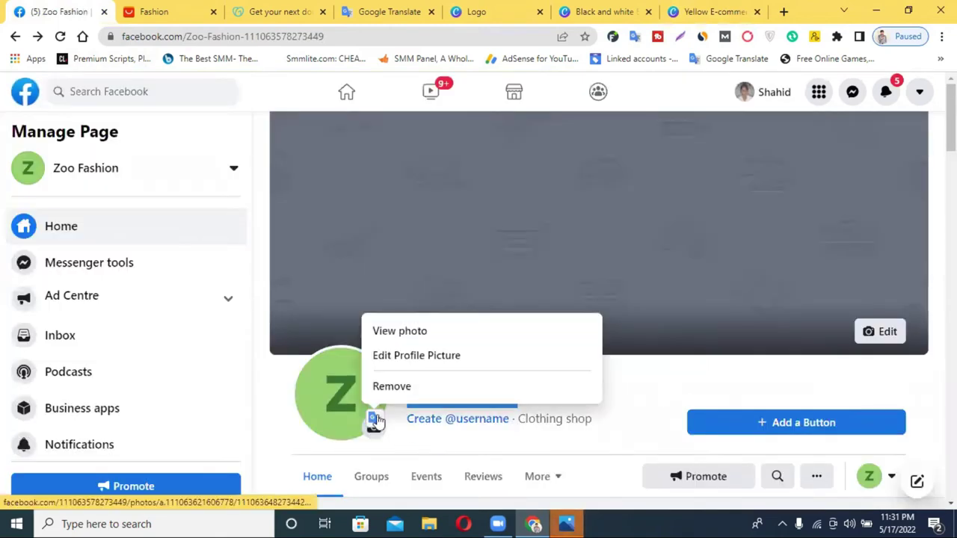
pyautogui.click(416, 357)
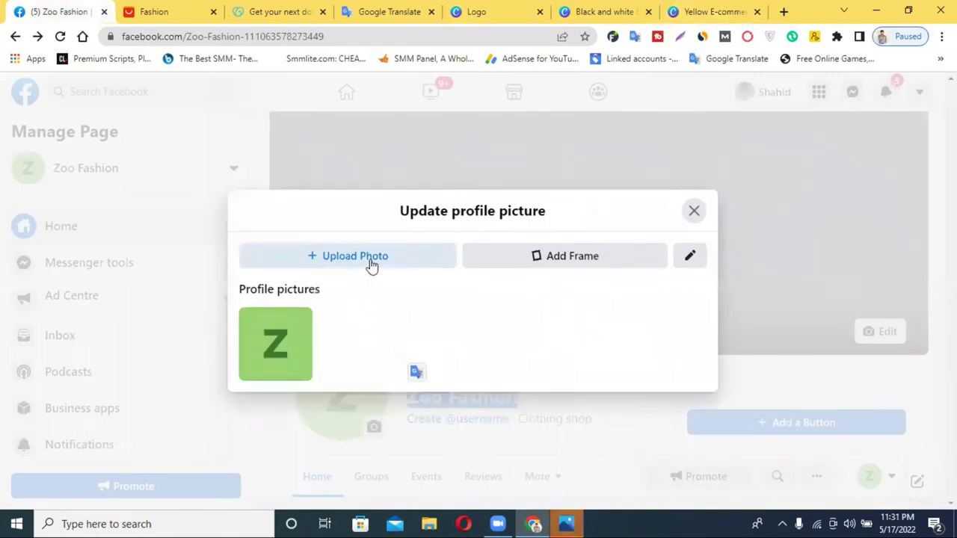
pyautogui.click(372, 262)
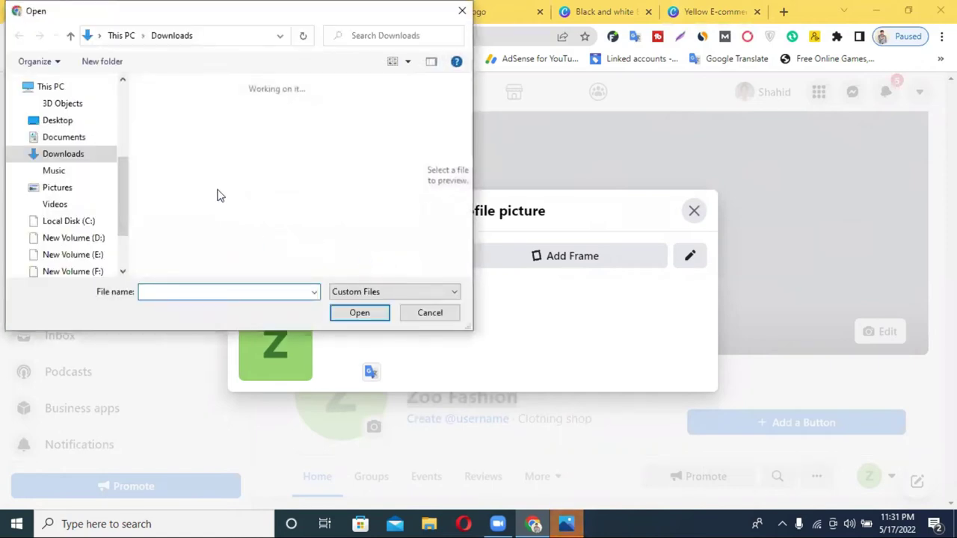
pyautogui.click(175, 128)
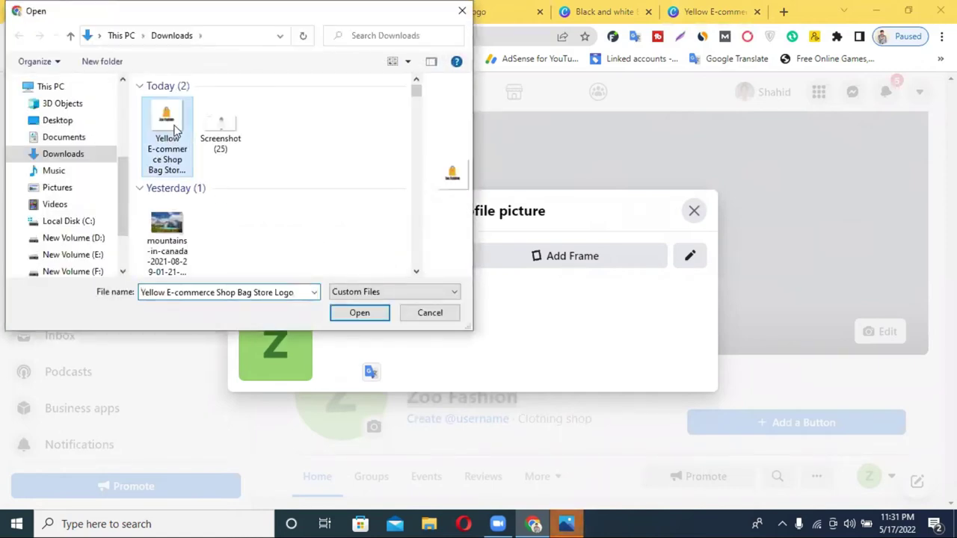
pyautogui.click(367, 315)
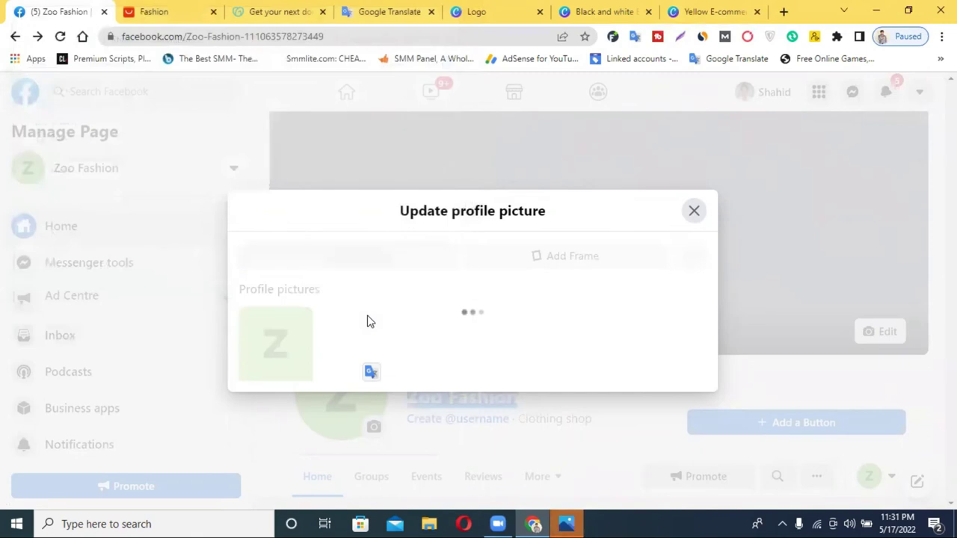
# Step: Enlarge the logo within the profile picture frame and save it
pyautogui.scroll(-2, 492, 424)
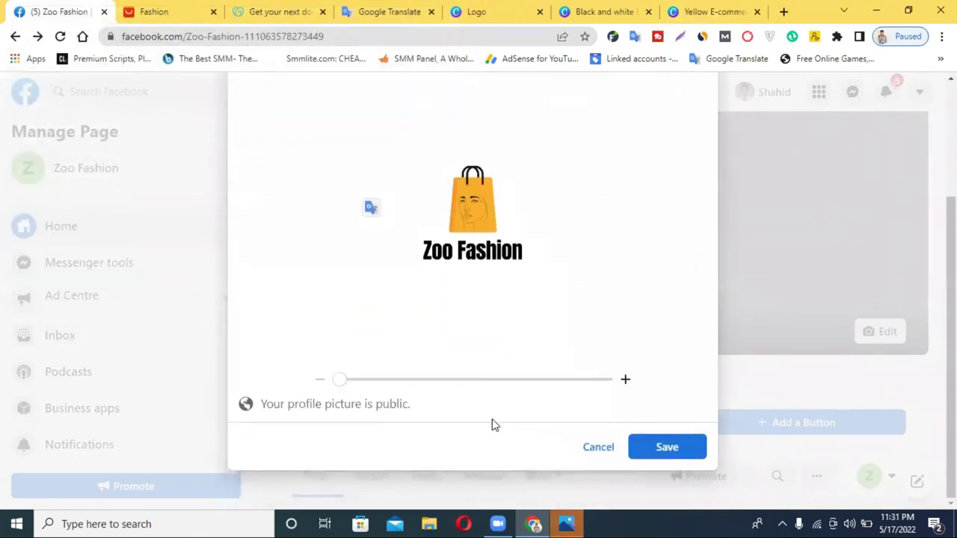
pyautogui.moveTo(346, 389); pyautogui.dragTo(424, 388)
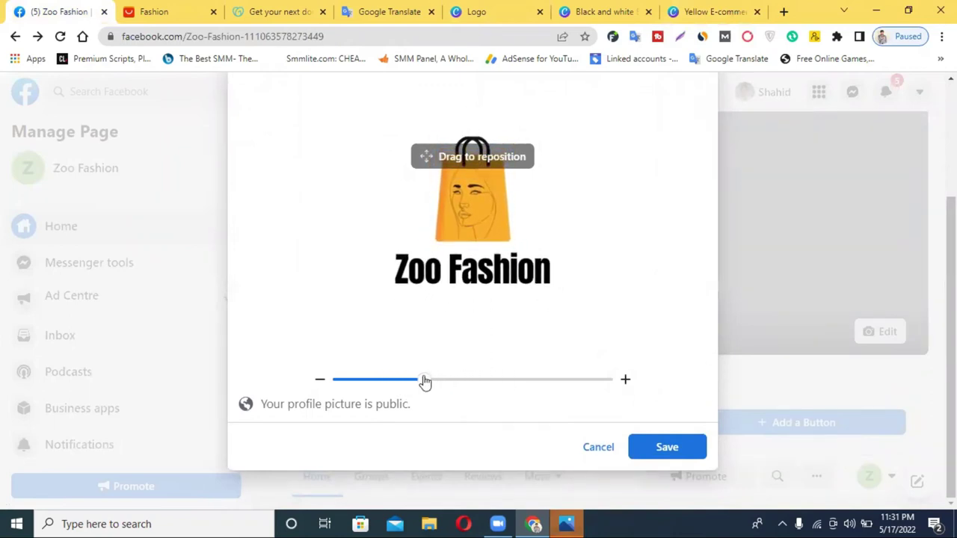
pyautogui.click(607, 446)
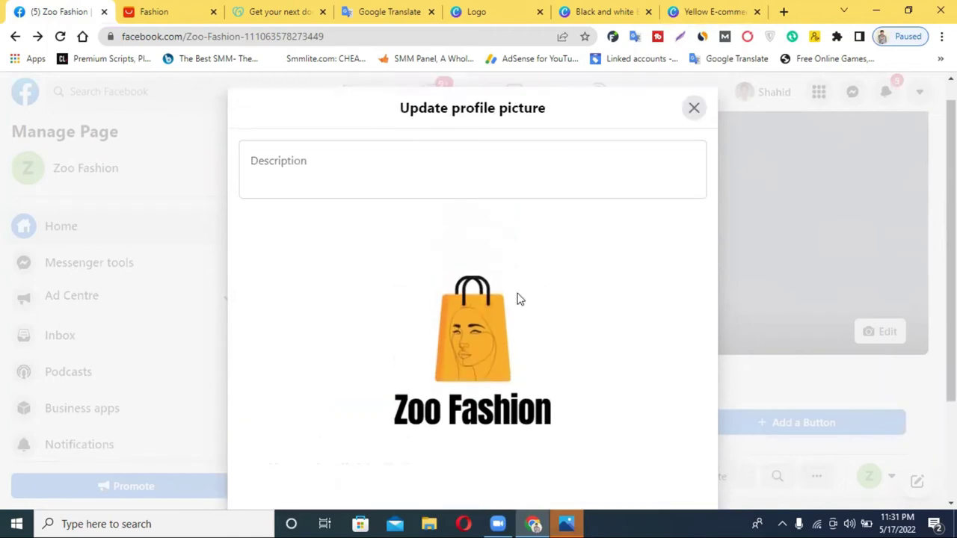
pyautogui.scroll(-1, 527, 311)
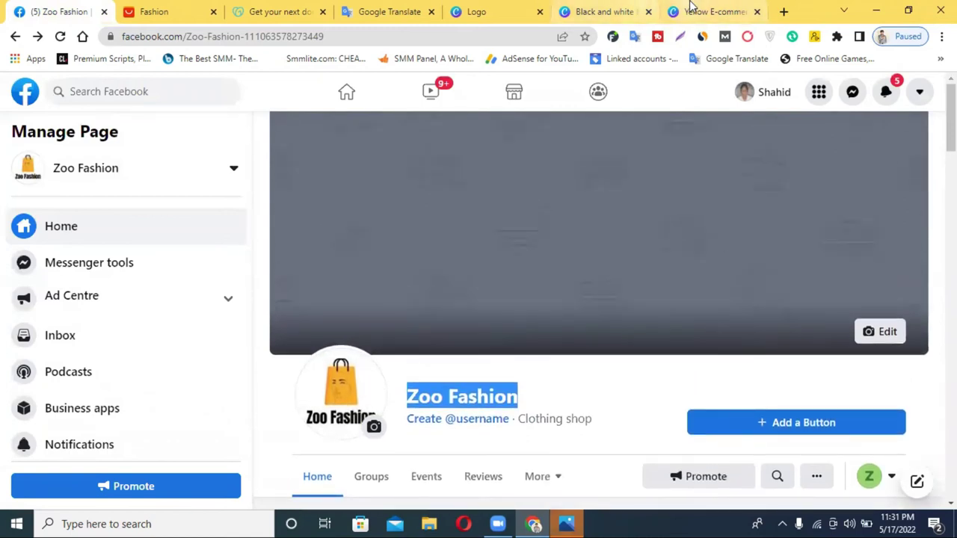
pyautogui.click(691, 11)
# Step: Search Canva templates for 'facebook cover'
pyautogui.click(471, 11)
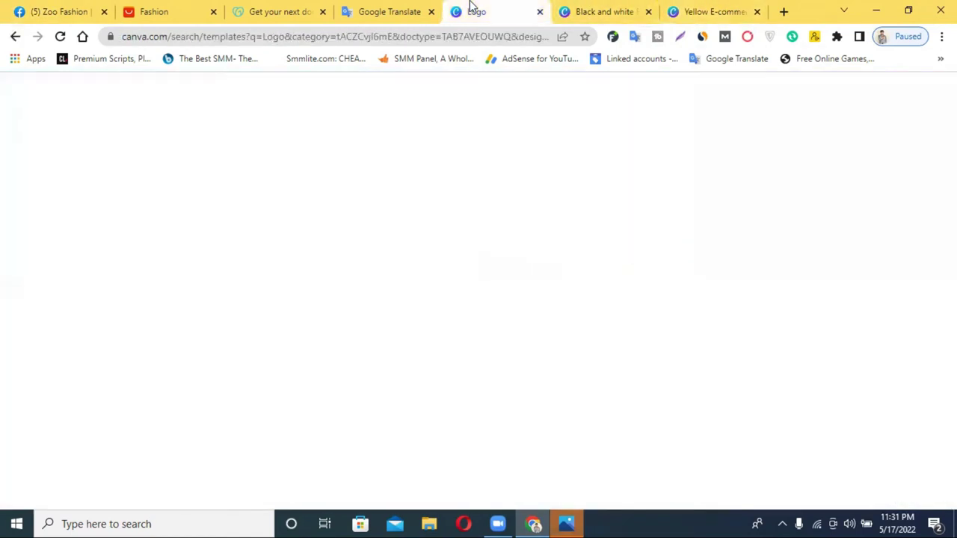
pyautogui.click(463, 100)
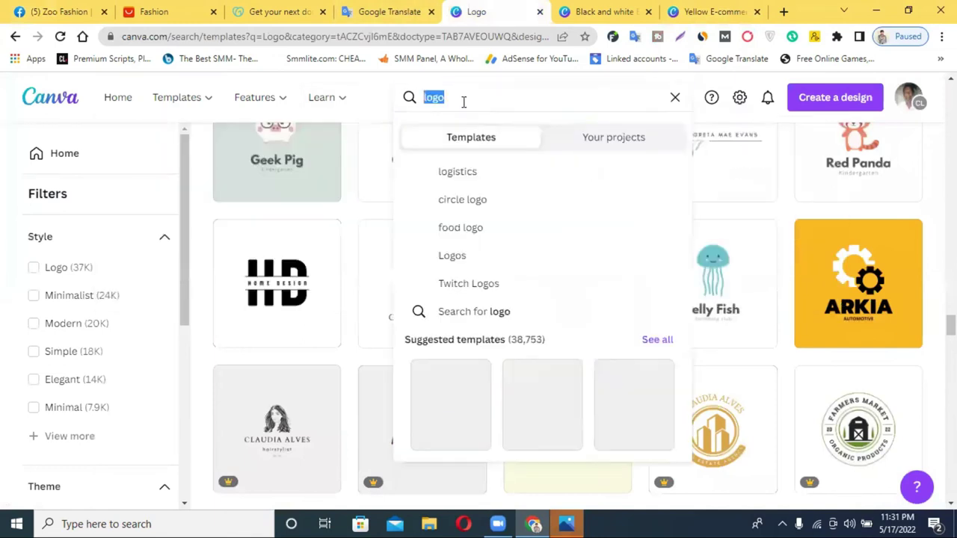
pyautogui.write('facebook')
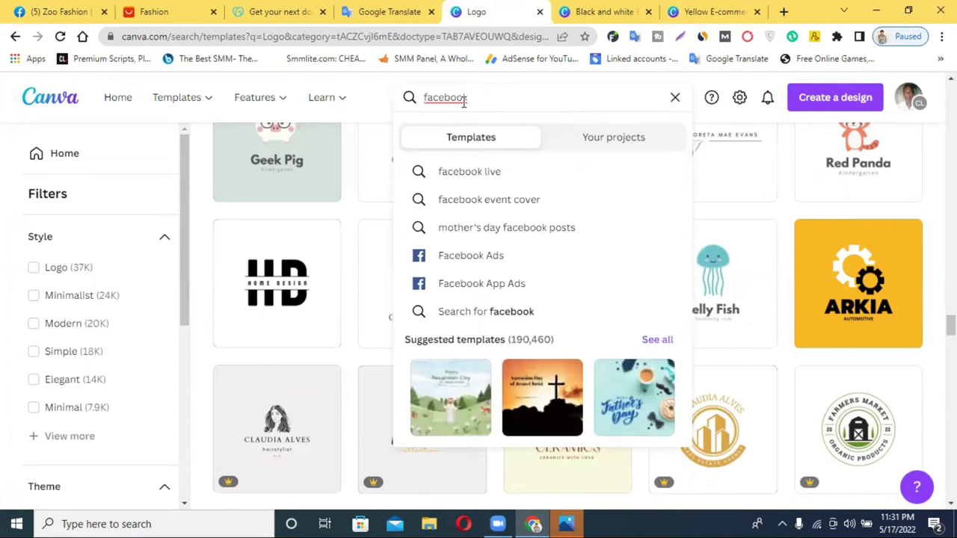
pyautogui.write('cover')
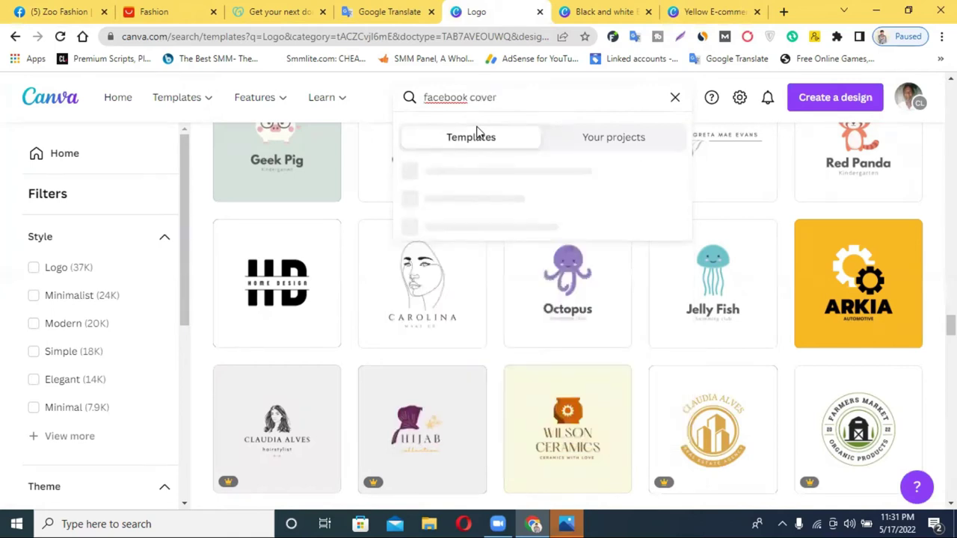
pyautogui.press('Return')
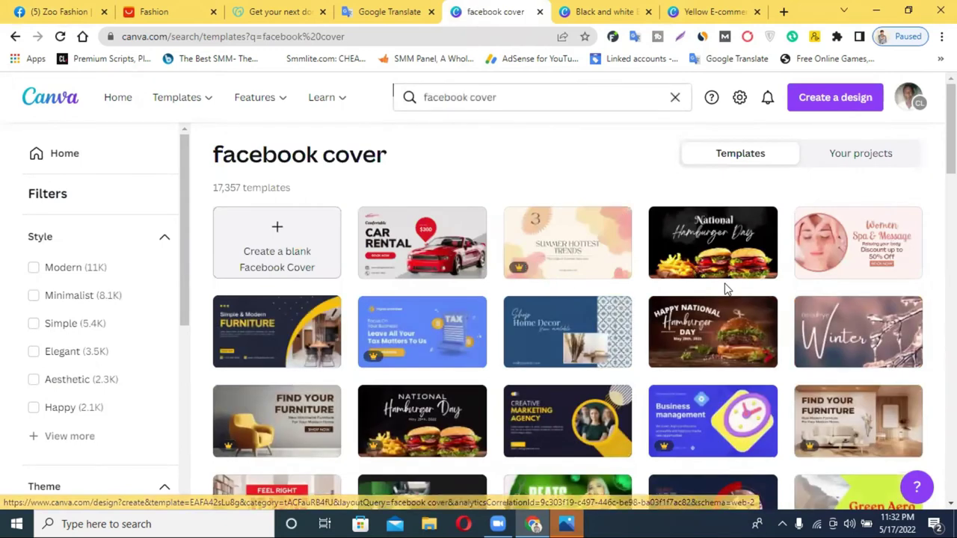
# Step: Browse the cover results and open the Happy Wedding Day photo collage template
pyautogui.scroll(-1, 725, 290)
pyautogui.scroll(-1, 725, 290)
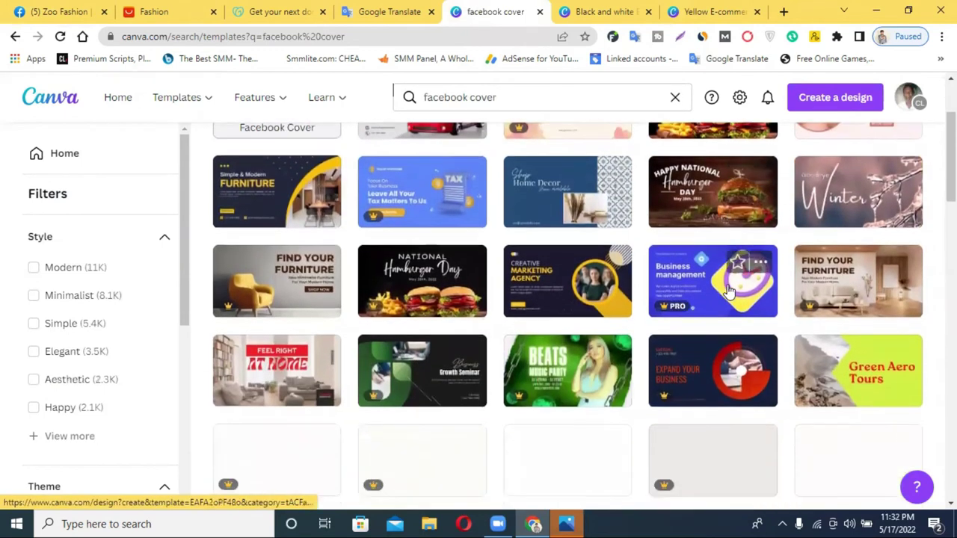
pyautogui.scroll(-2, 729, 290)
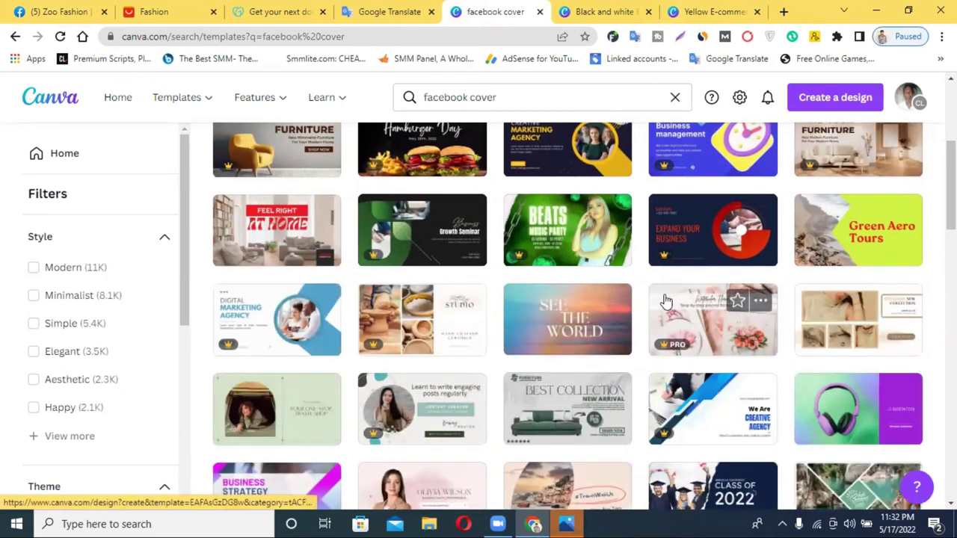
pyautogui.scroll(-1, 665, 300)
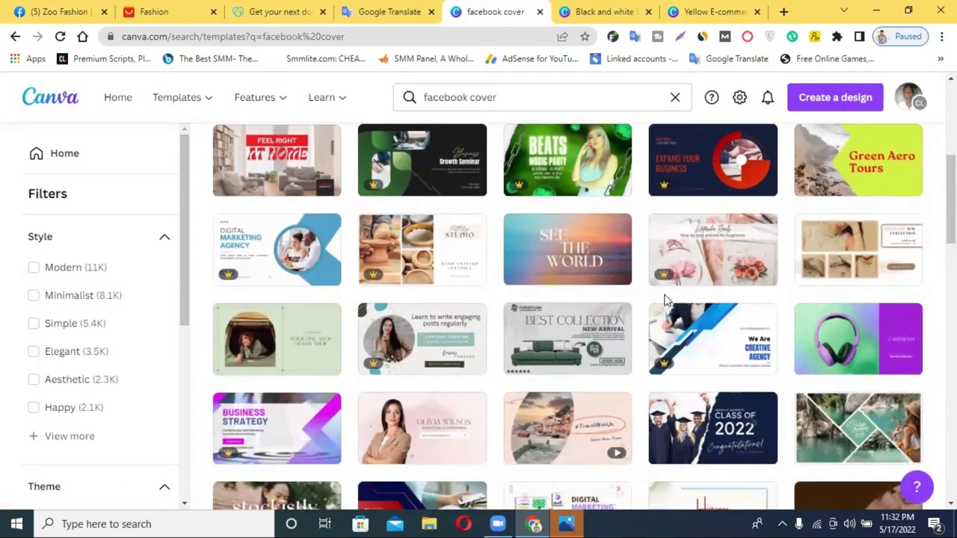
pyautogui.scroll(-1, 665, 300)
pyautogui.scroll(-1, 665, 299)
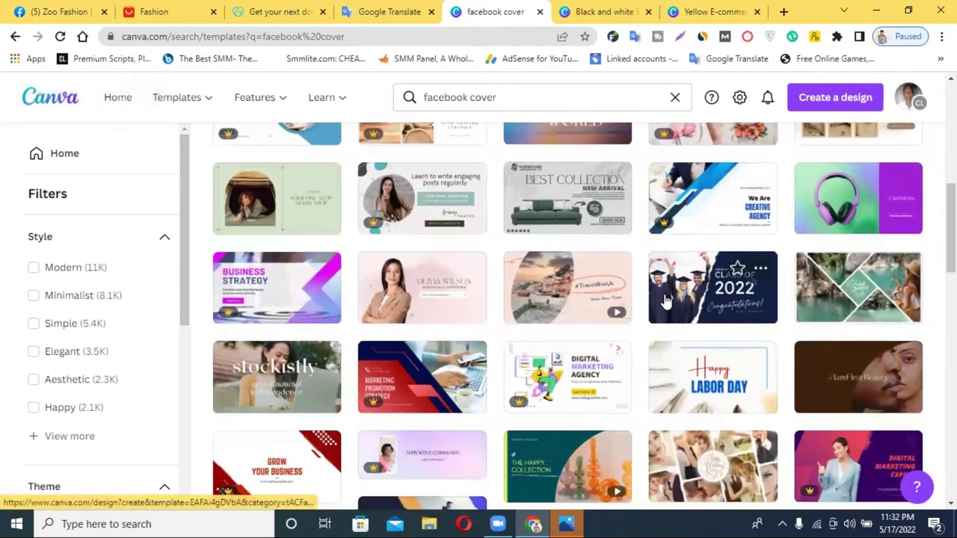
pyautogui.scroll(-4, 666, 301)
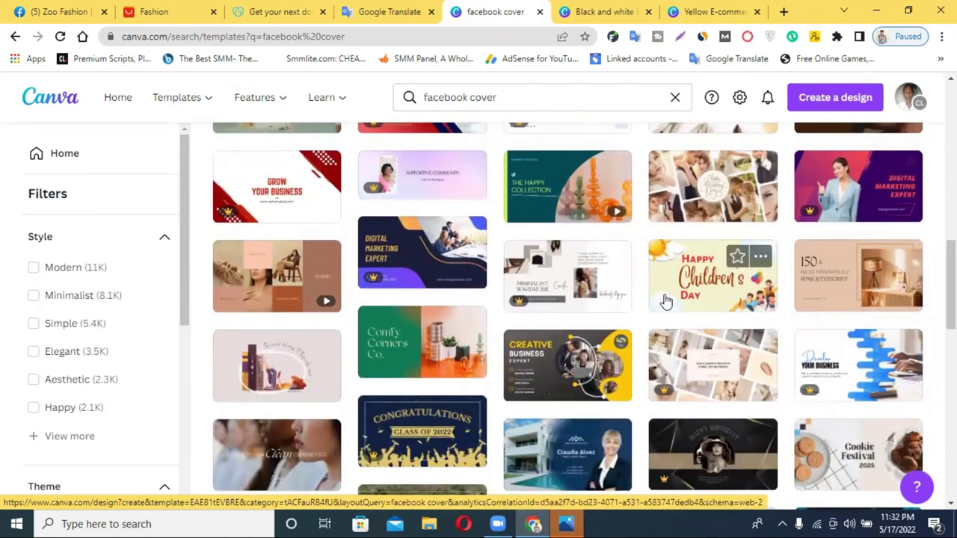
pyautogui.scroll(-2, 665, 300)
pyautogui.scroll(-3, 665, 301)
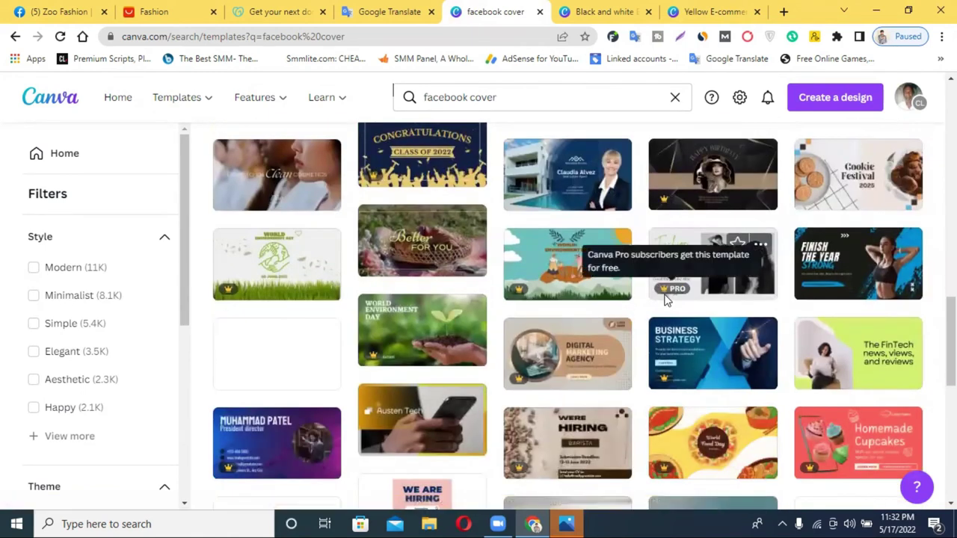
pyautogui.scroll(-2, 666, 300)
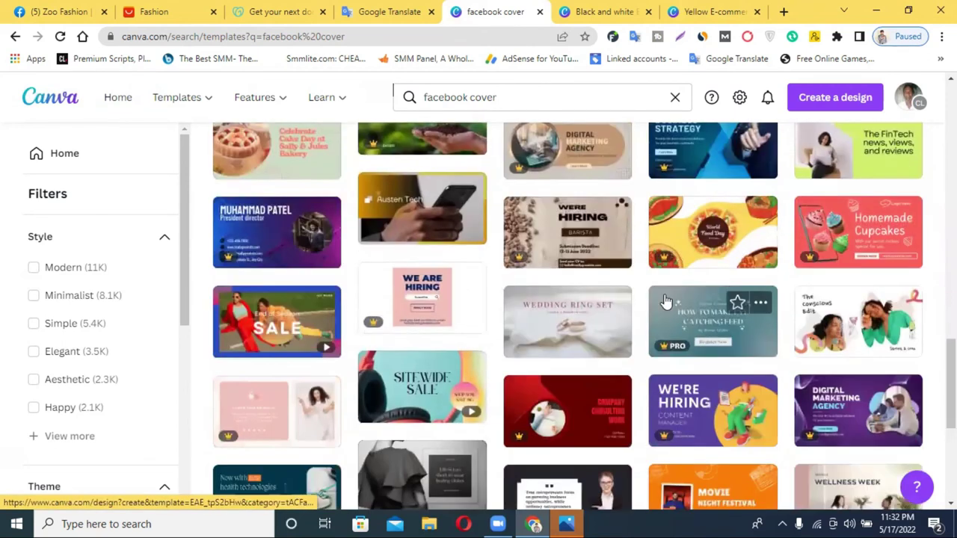
pyautogui.scroll(-1, 665, 300)
pyautogui.scroll(-2, 665, 301)
pyautogui.scroll(-1, 665, 301)
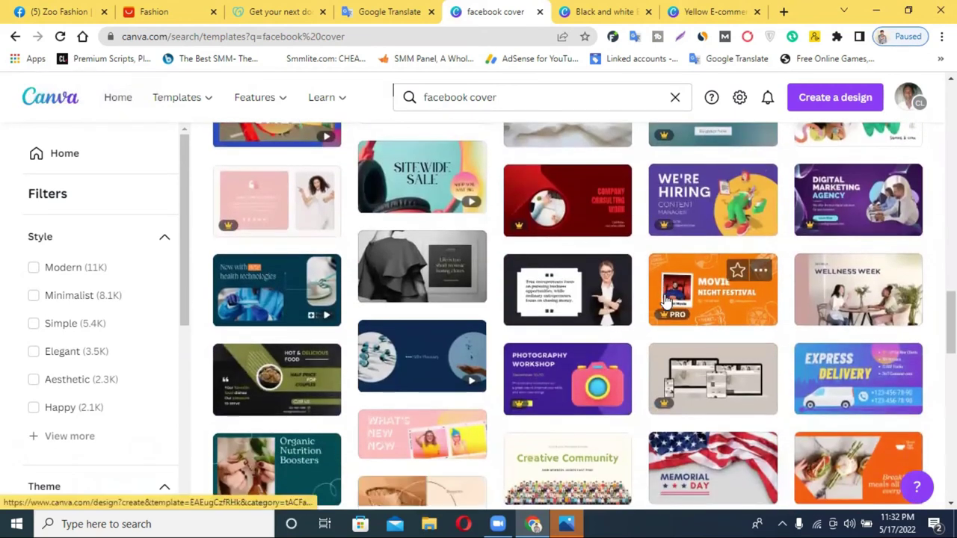
pyautogui.scroll(10, 665, 301)
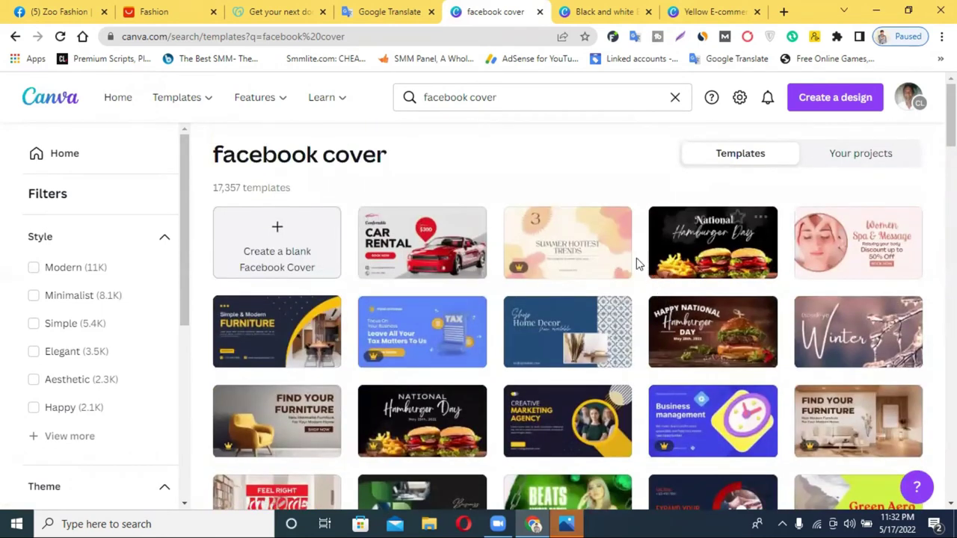
pyautogui.moveTo(516, 235)
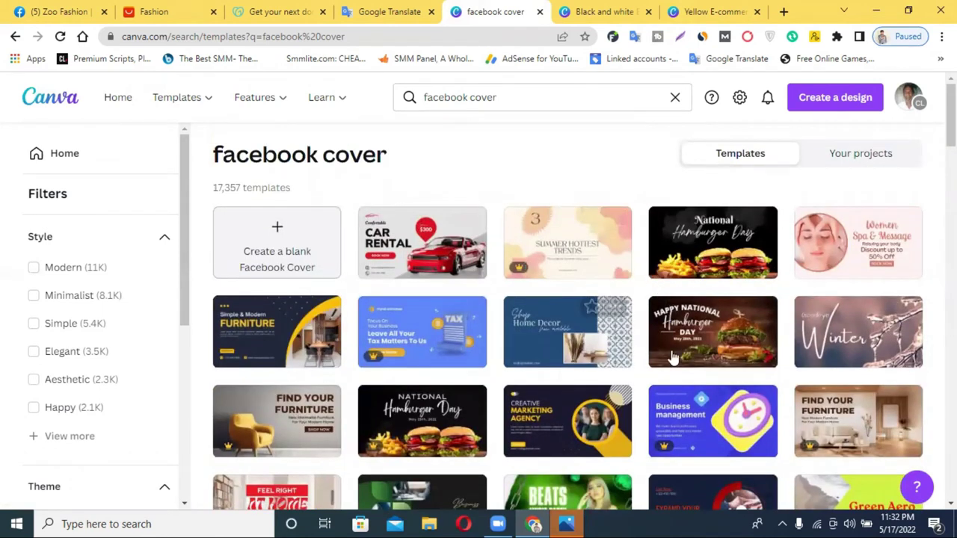
pyautogui.scroll(-3, 563, 373)
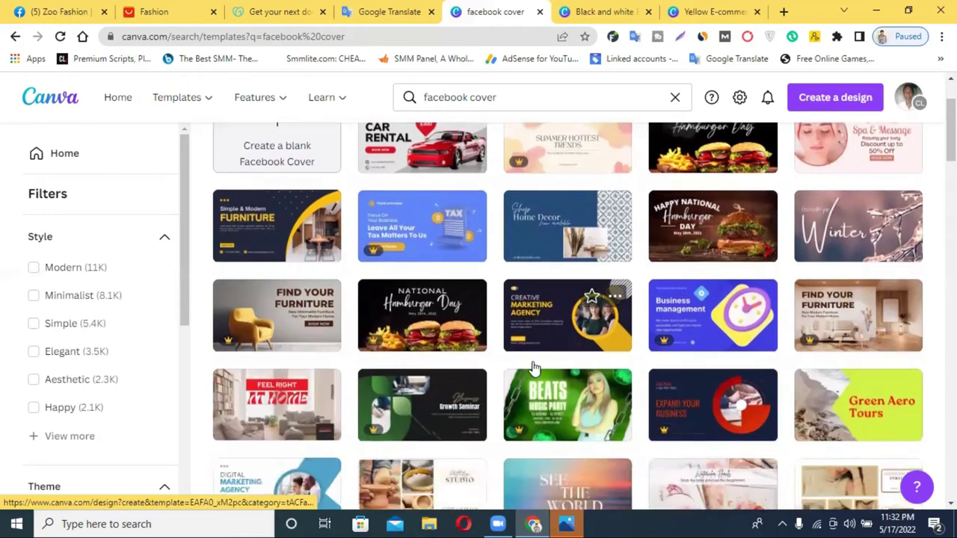
pyautogui.scroll(-3, 540, 313)
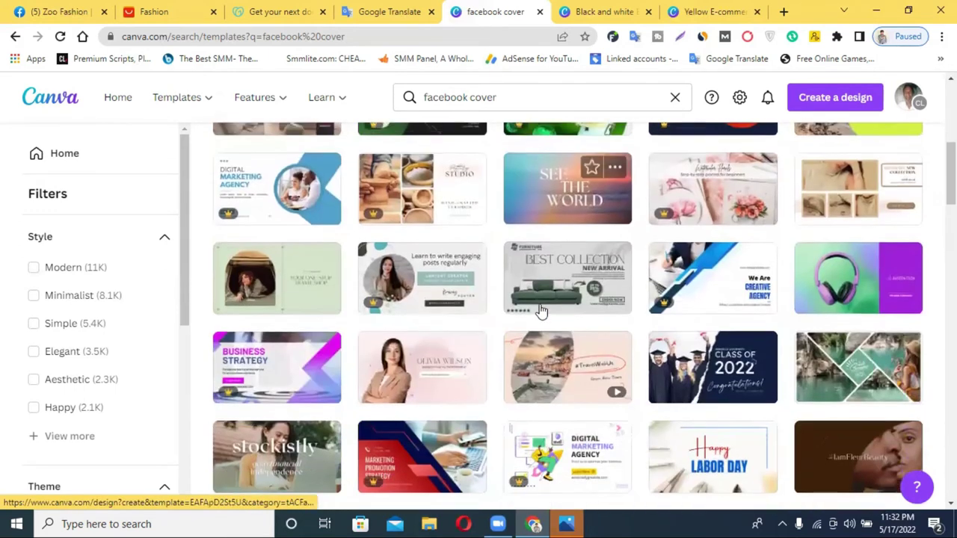
pyautogui.scroll(-2, 541, 311)
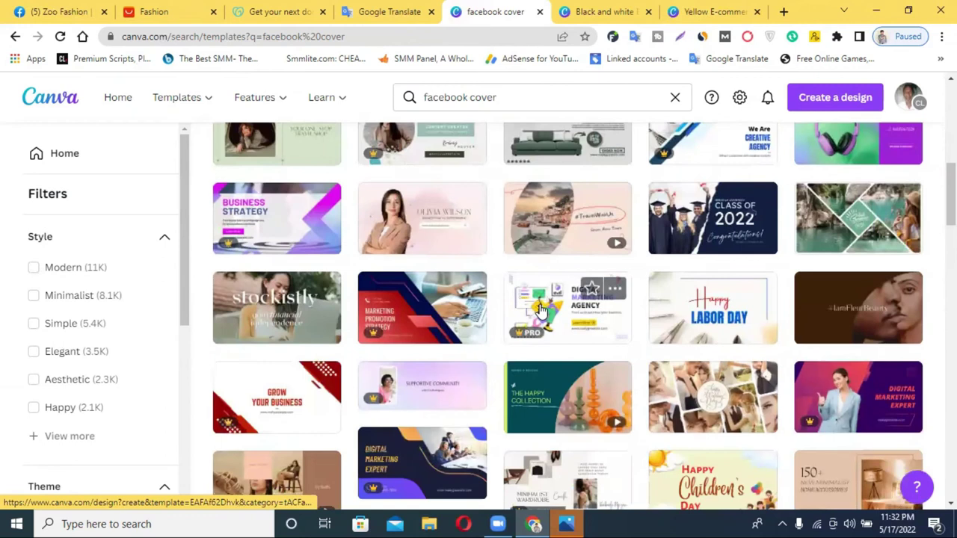
pyautogui.scroll(-2, 541, 311)
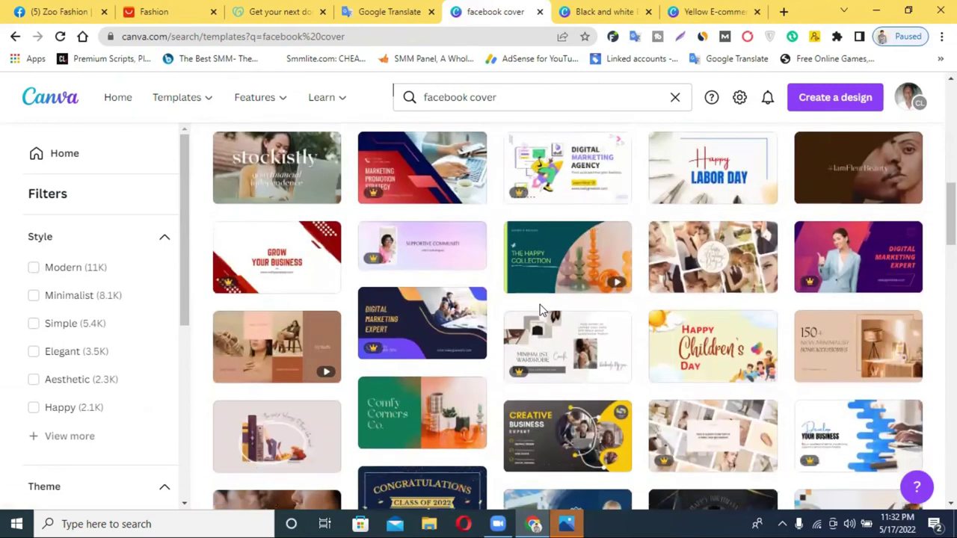
pyautogui.click(572, 272)
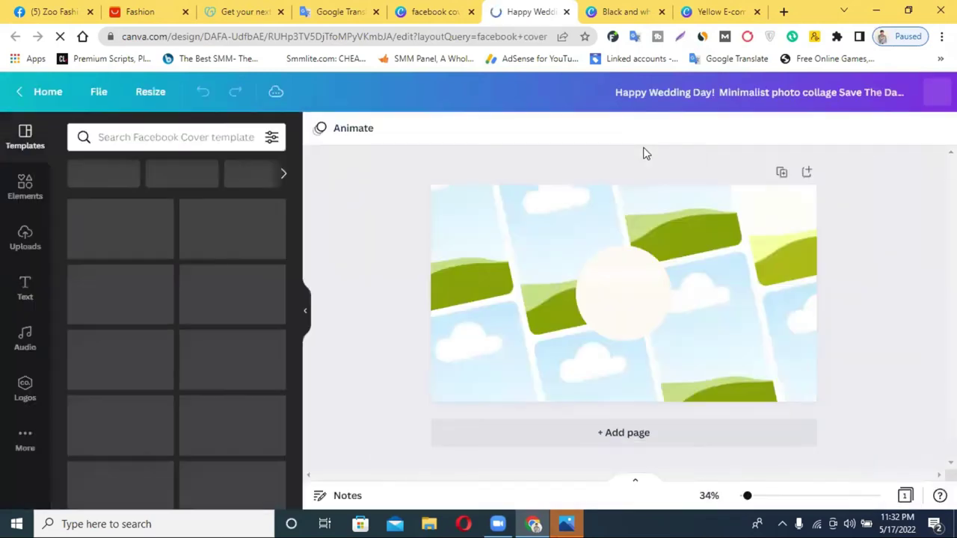
# Step: Enter and then exit crop mode on the wedding cover's circle photo frame
pyautogui.doubleClick(630, 291)
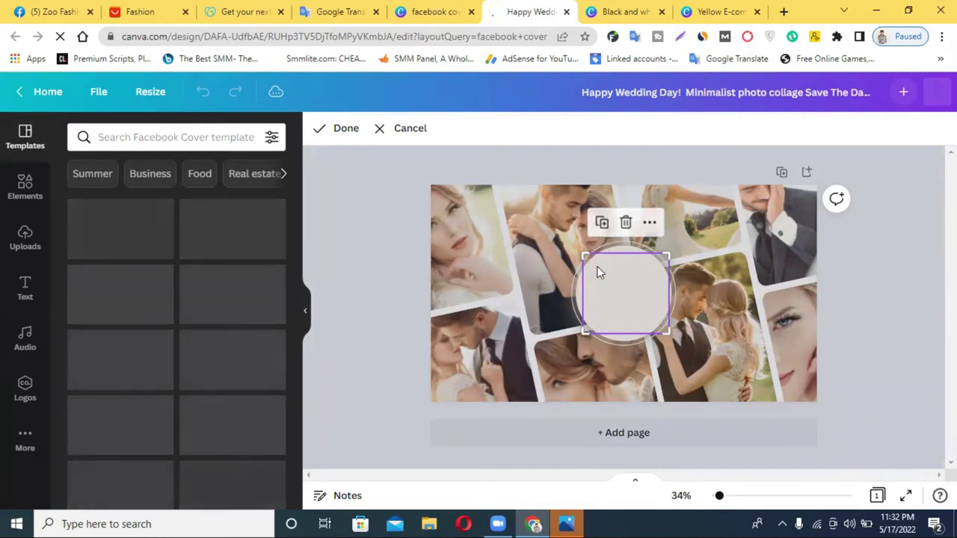
pyautogui.press('Escape')
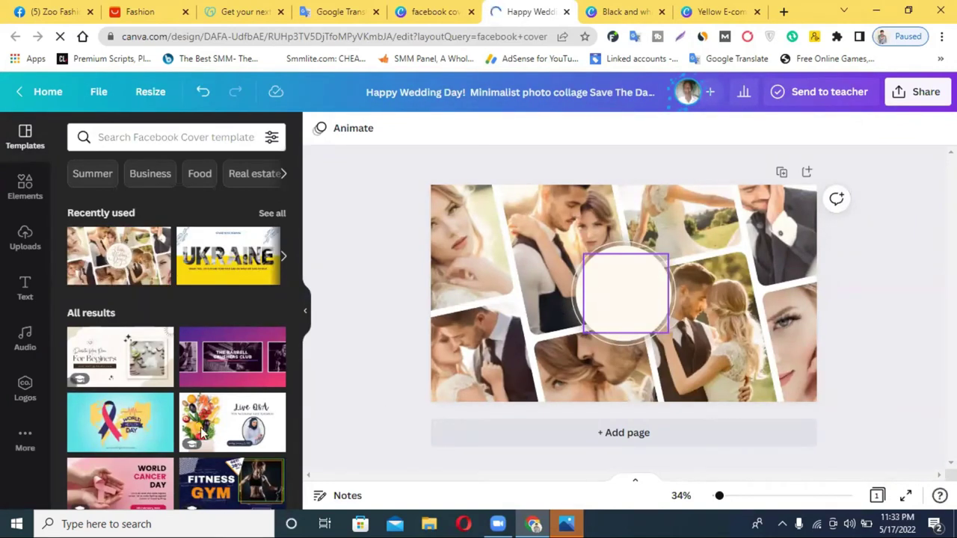
# Step: Apply the World Health Day template to the cover and begin a 'fashion' template search
pyautogui.click(135, 426)
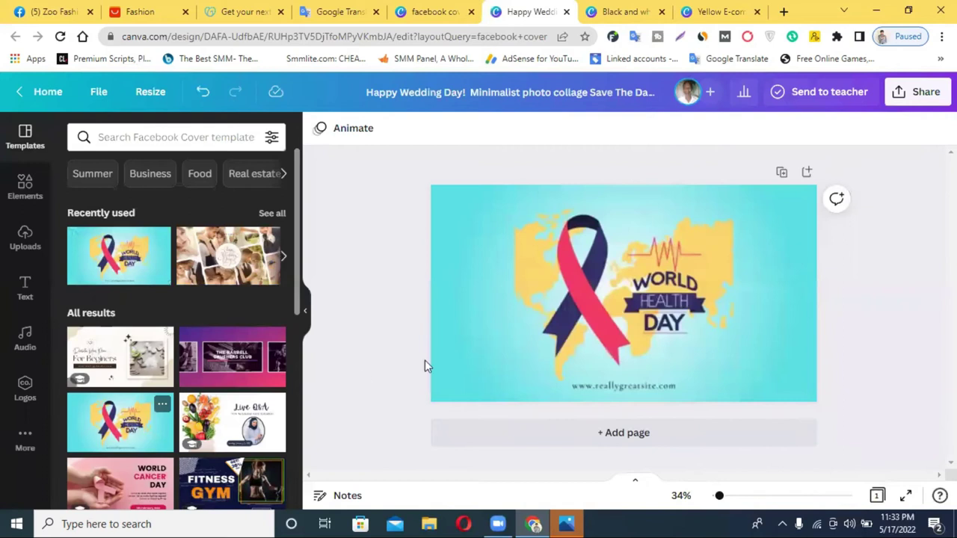
pyautogui.click(688, 307)
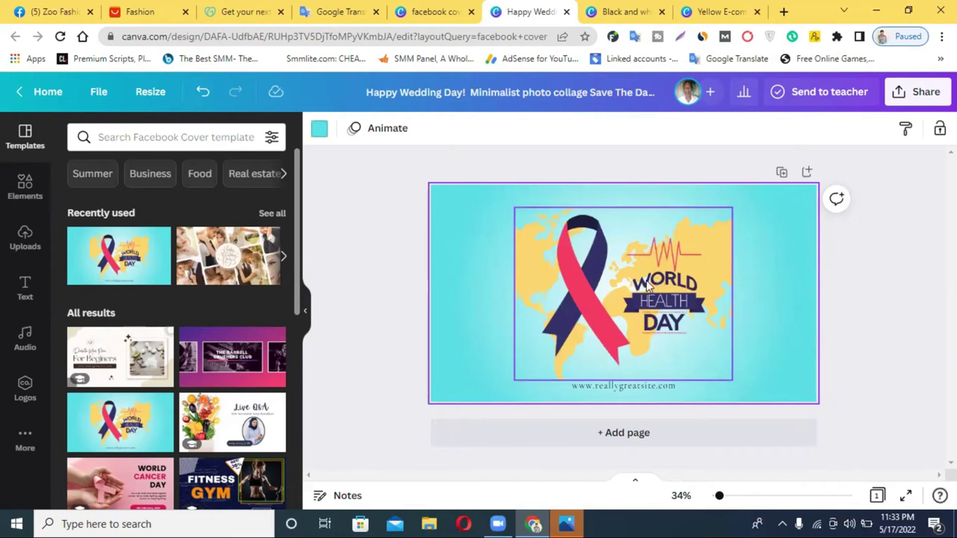
pyautogui.scroll(-2, 230, 379)
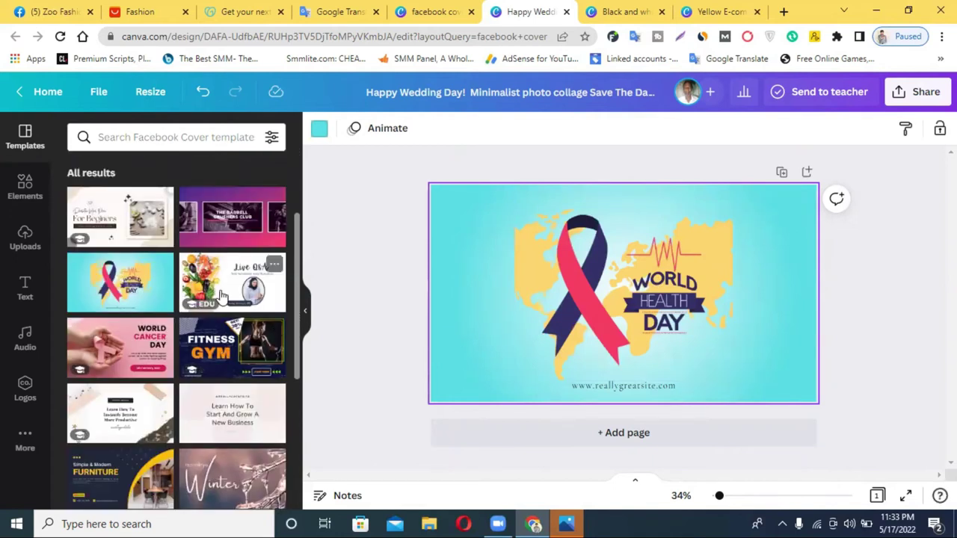
pyautogui.scroll(-2, 189, 362)
pyautogui.scroll(-4, 188, 361)
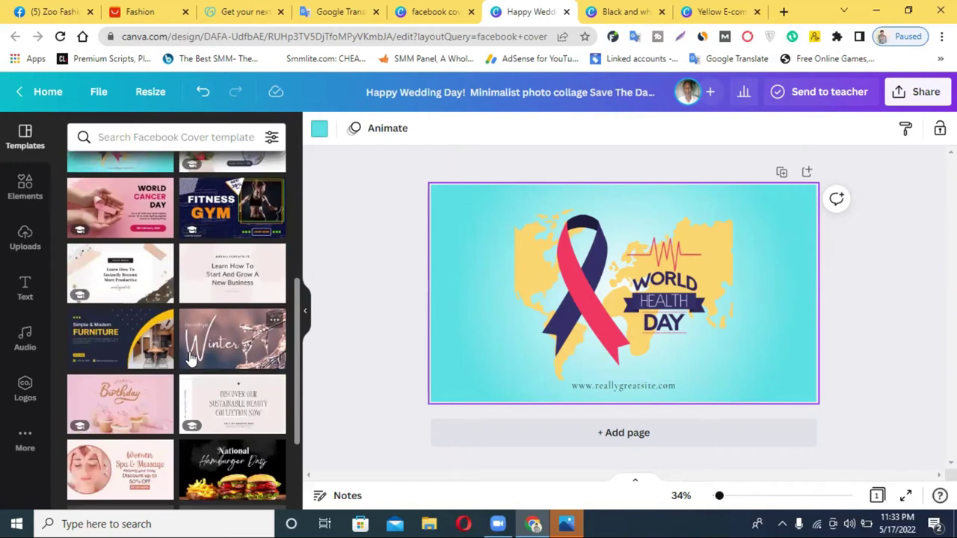
pyautogui.scroll(-4, 191, 350)
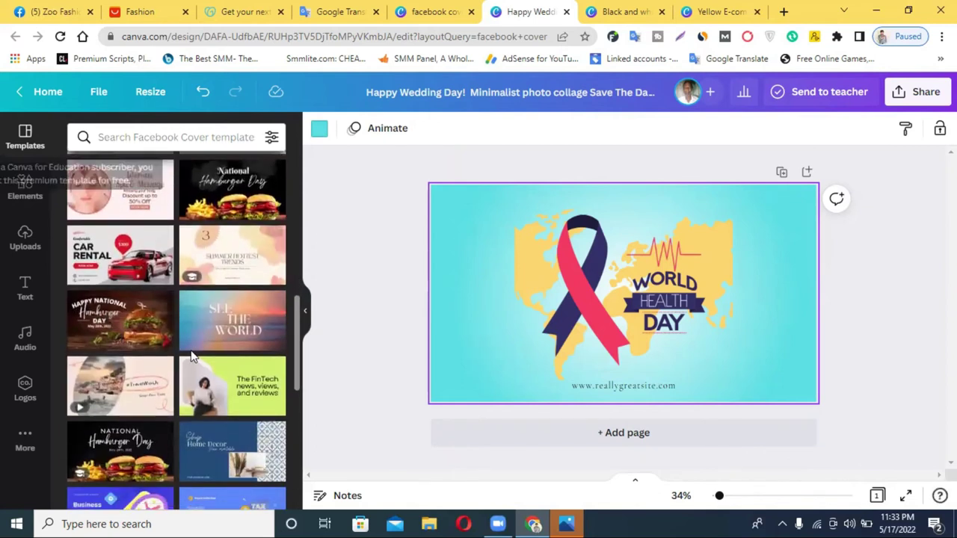
pyautogui.click(154, 137)
pyautogui.rightClick(154, 139)
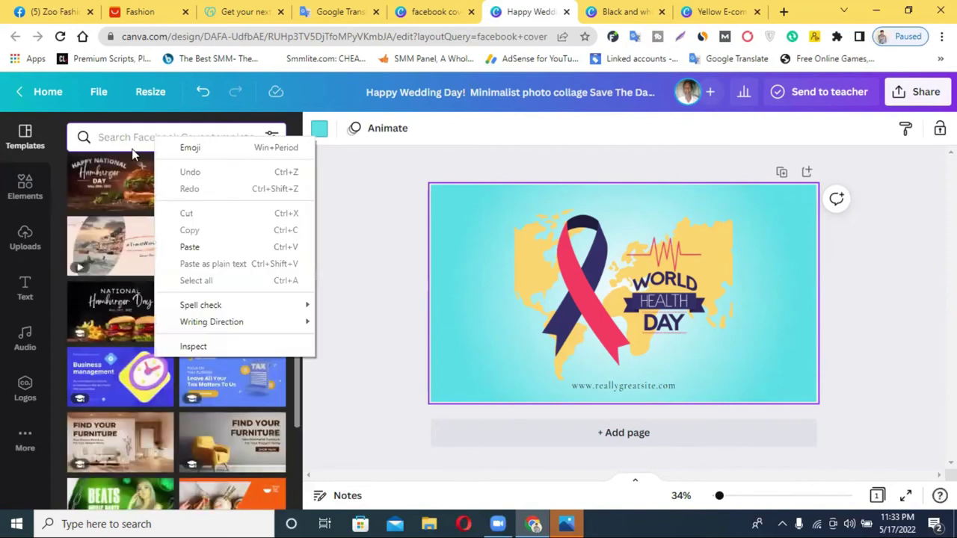
pyautogui.click(199, 247)
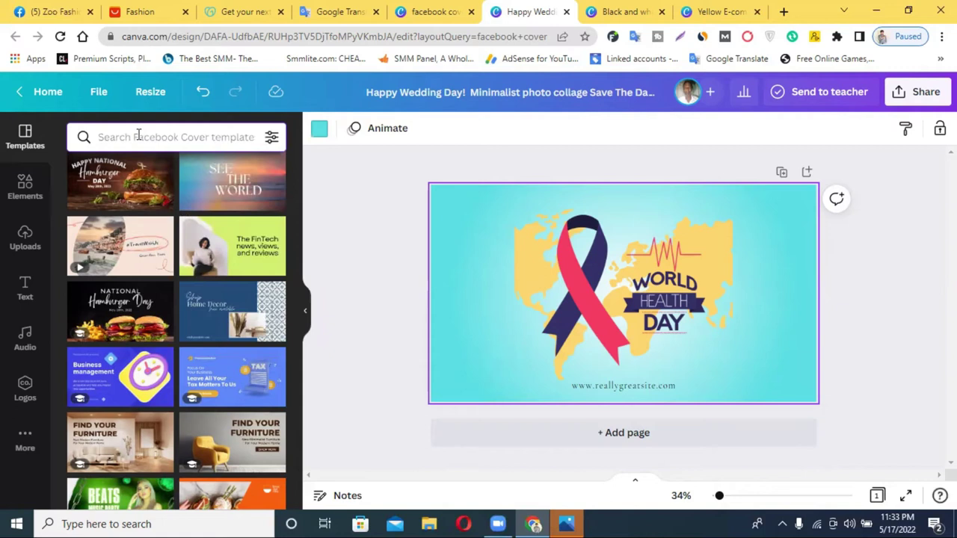
# Step: Search 'fashion' templates and apply the yellow Fashion Sale template to the cover
pyautogui.write('fashion')
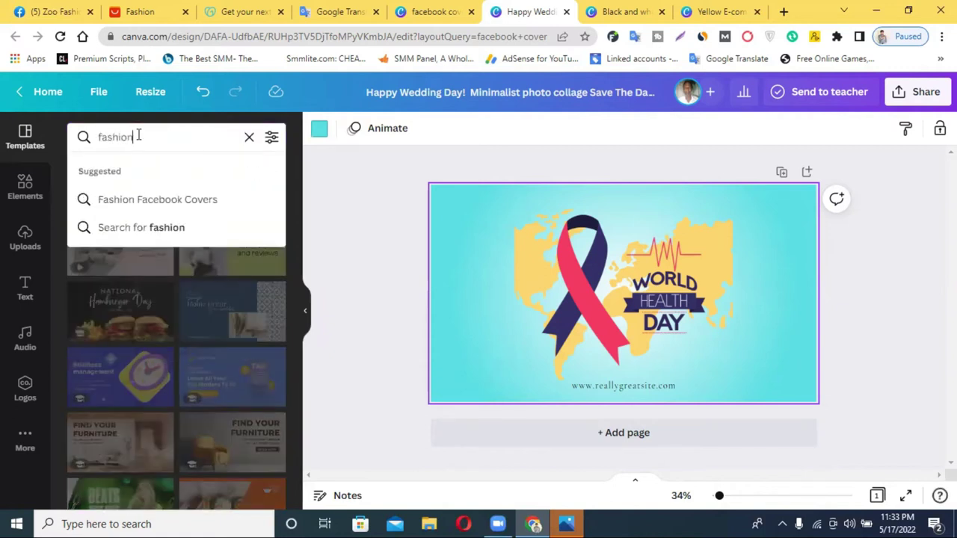
pyautogui.press('Return')
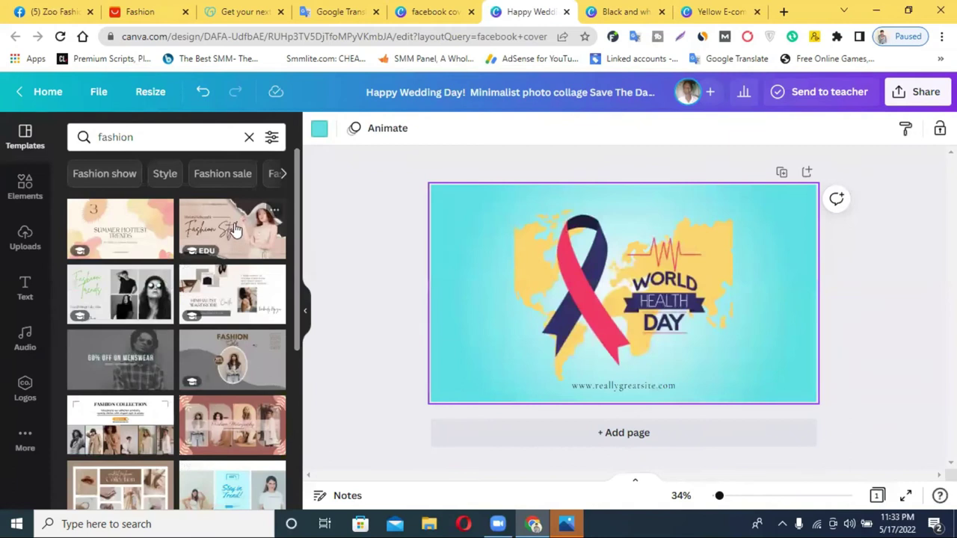
pyautogui.scroll(-1, 188, 336)
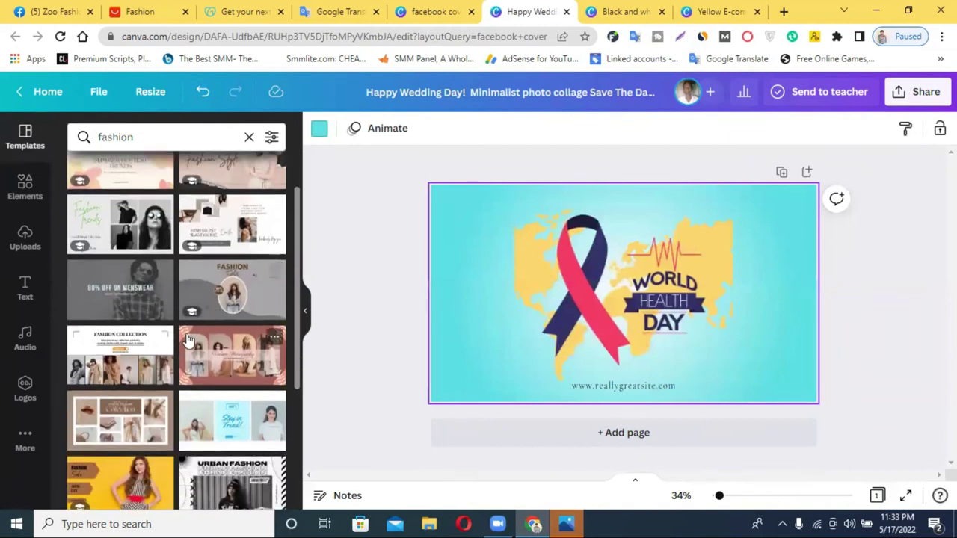
pyautogui.scroll(-1, 188, 340)
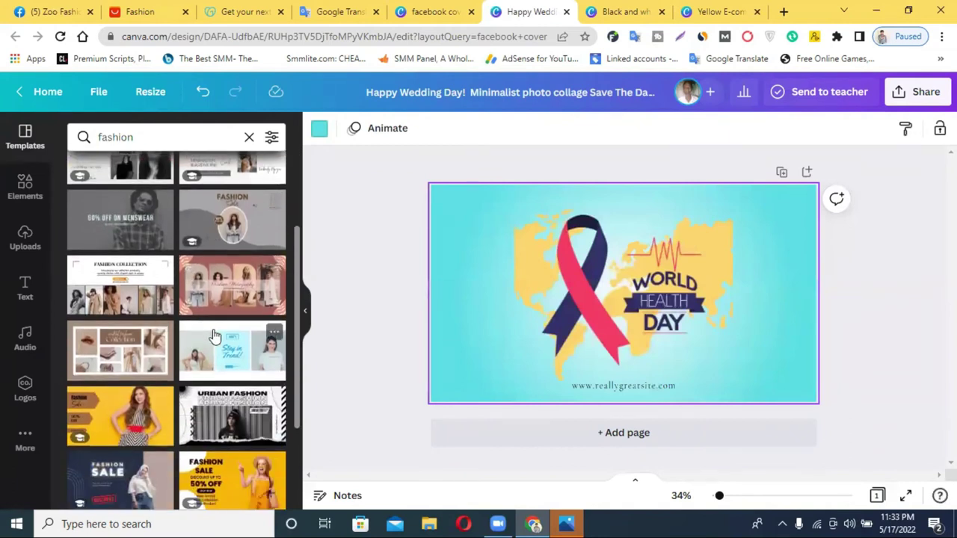
pyautogui.scroll(-1, 213, 336)
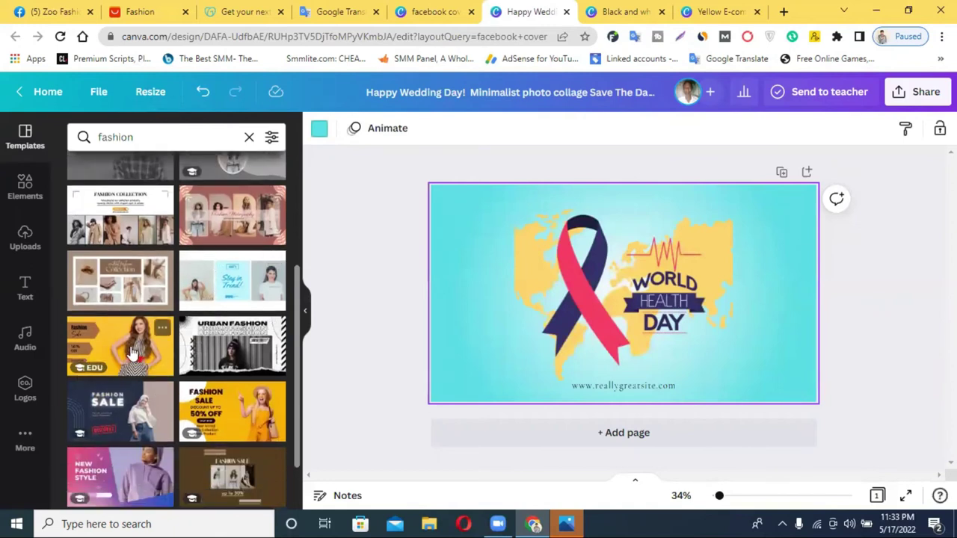
pyautogui.scroll(-1, 213, 352)
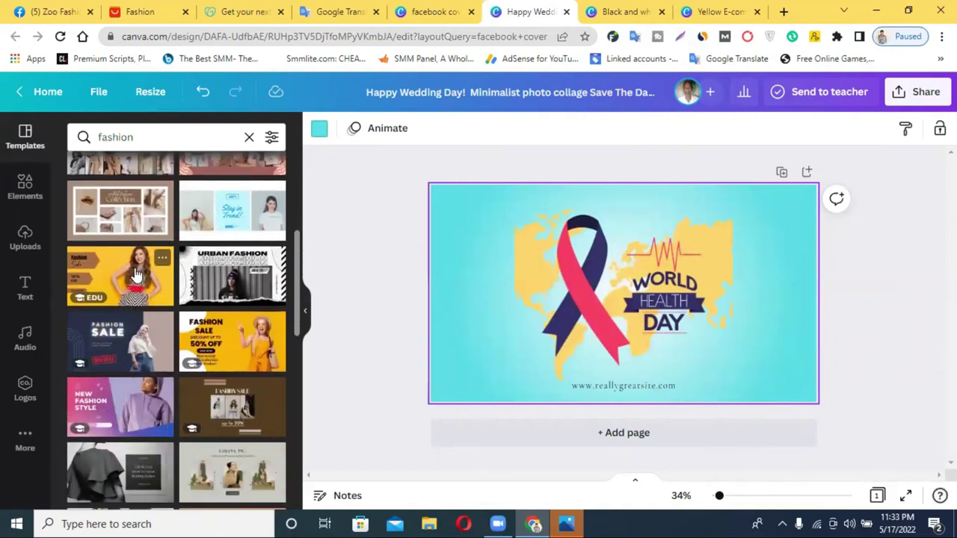
pyautogui.click(137, 276)
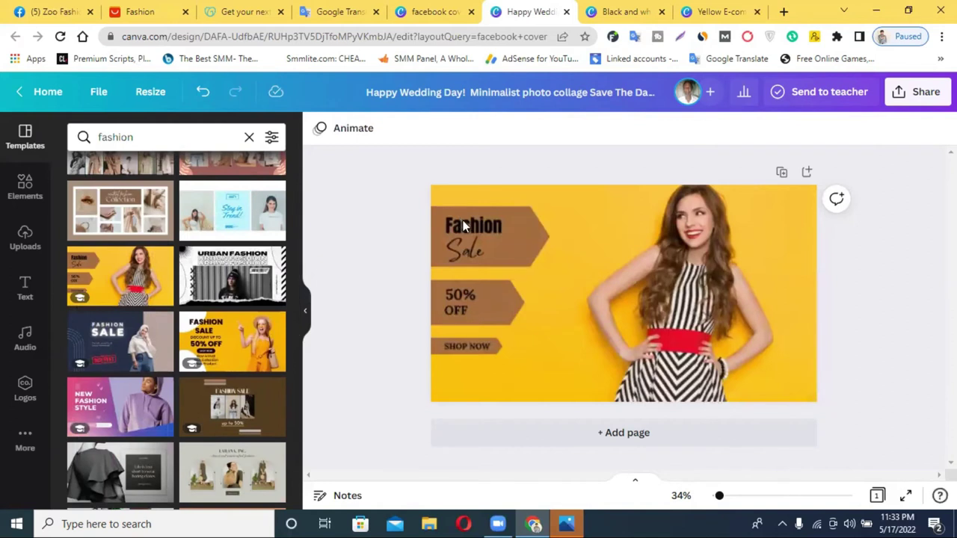
# Step: Change the script word 'Sale' on the cover to '300'
pyautogui.click(471, 246)
pyautogui.doubleClick(471, 247)
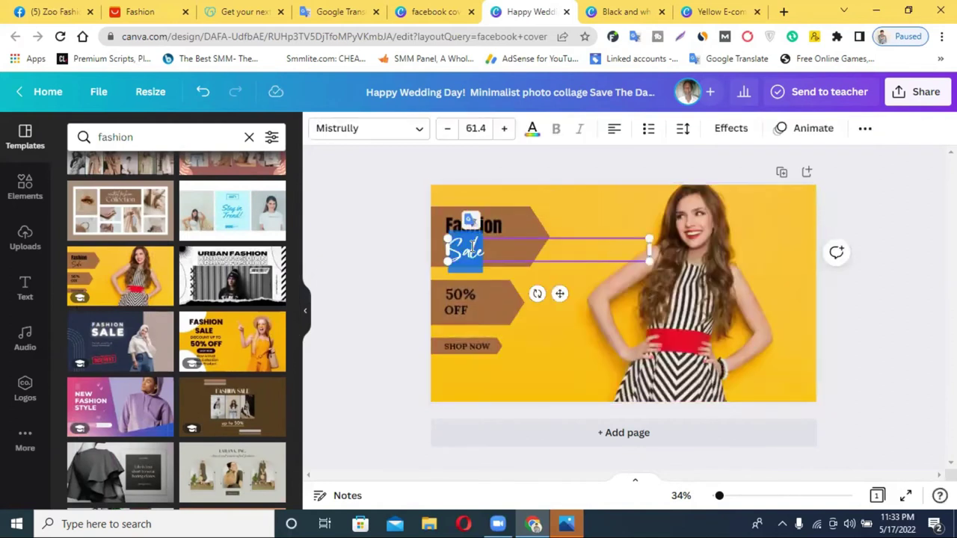
pyautogui.write('300')
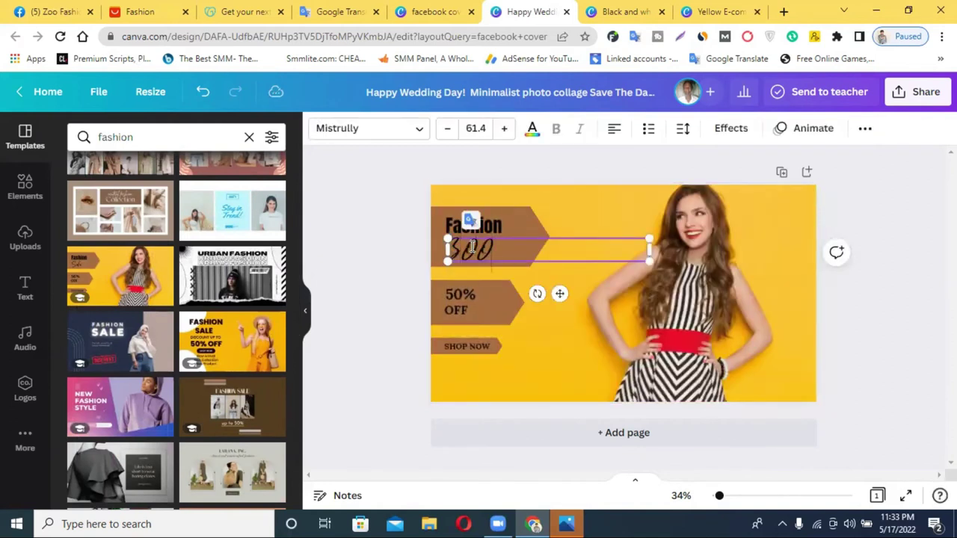
pyautogui.click(860, 281)
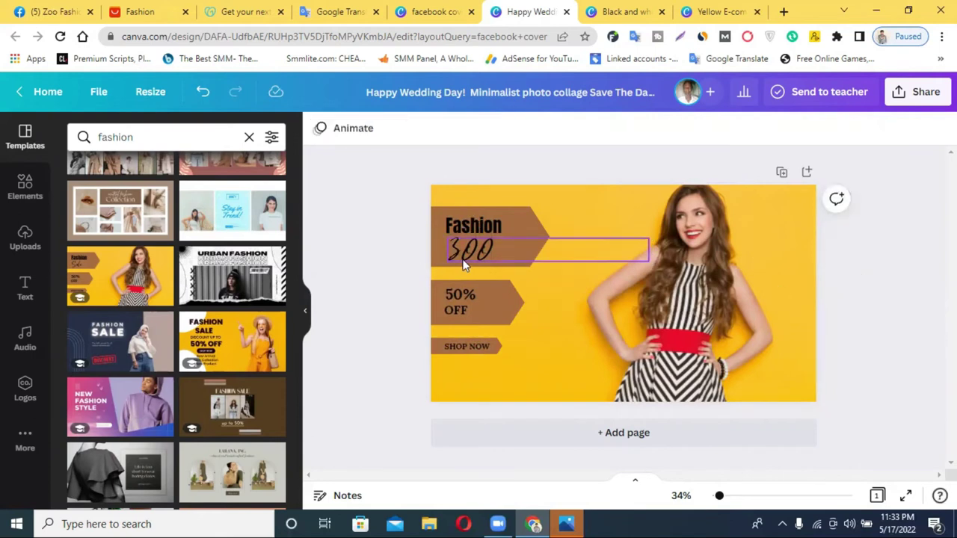
pyautogui.click(458, 254)
pyautogui.click(458, 246)
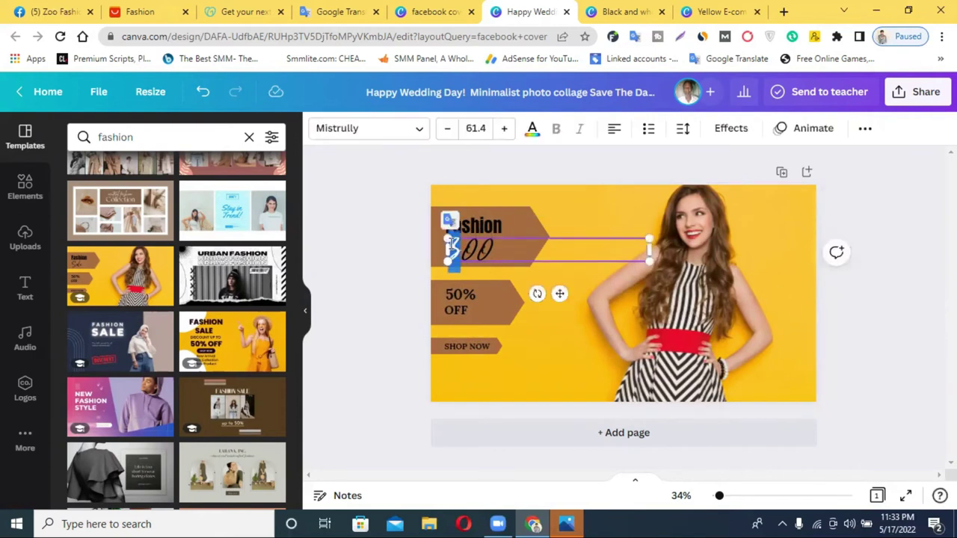
pyautogui.click(909, 329)
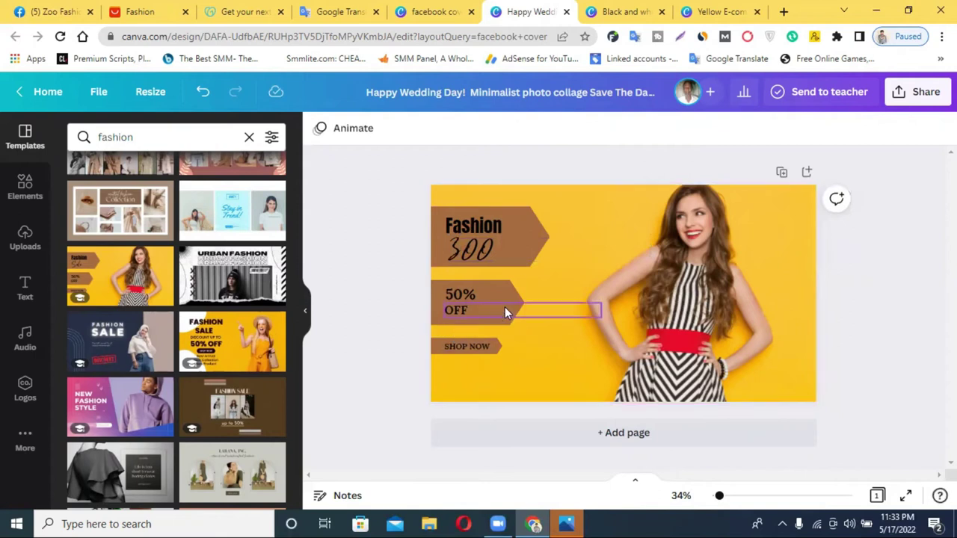
# Step: Delete the fashion template accidentally added as a second page
pyautogui.click(905, 94)
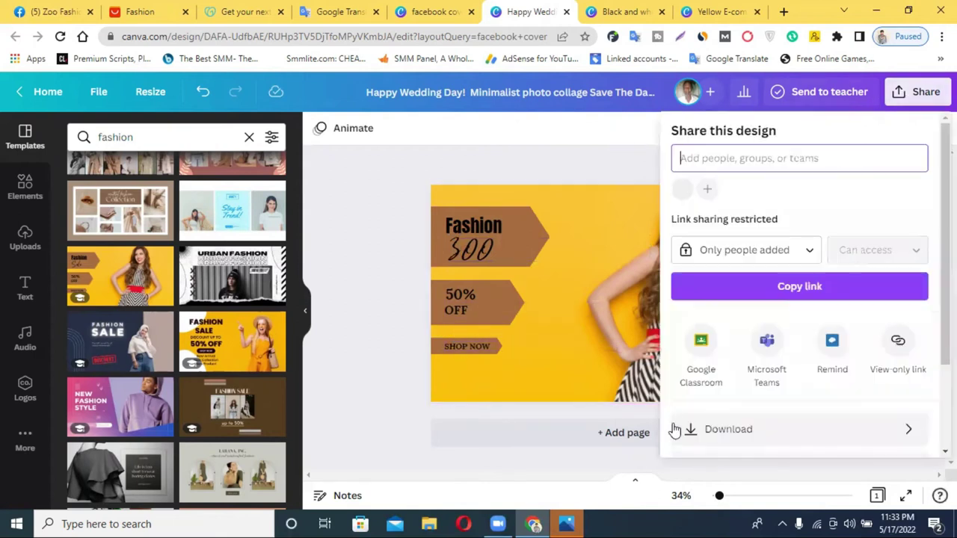
pyautogui.click(259, 447)
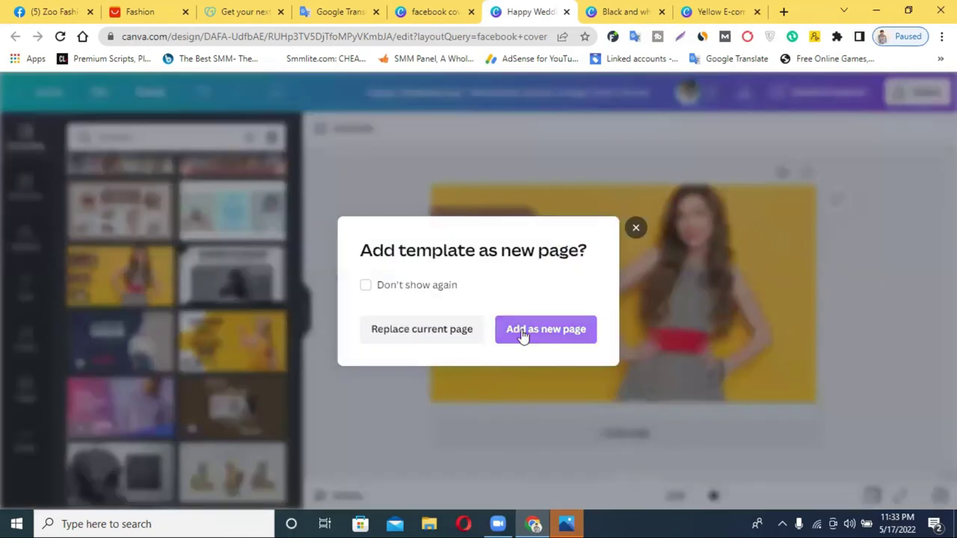
pyautogui.click(541, 331)
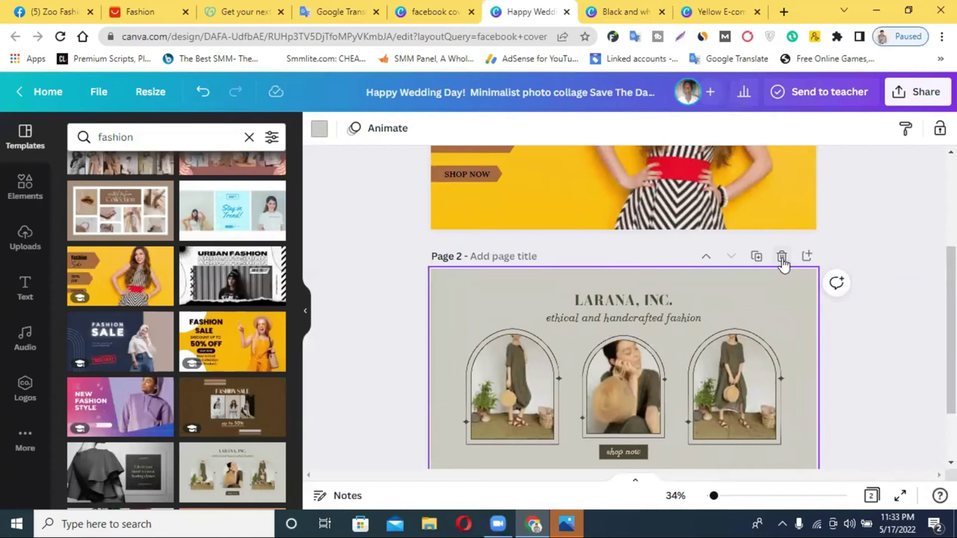
pyautogui.click(781, 256)
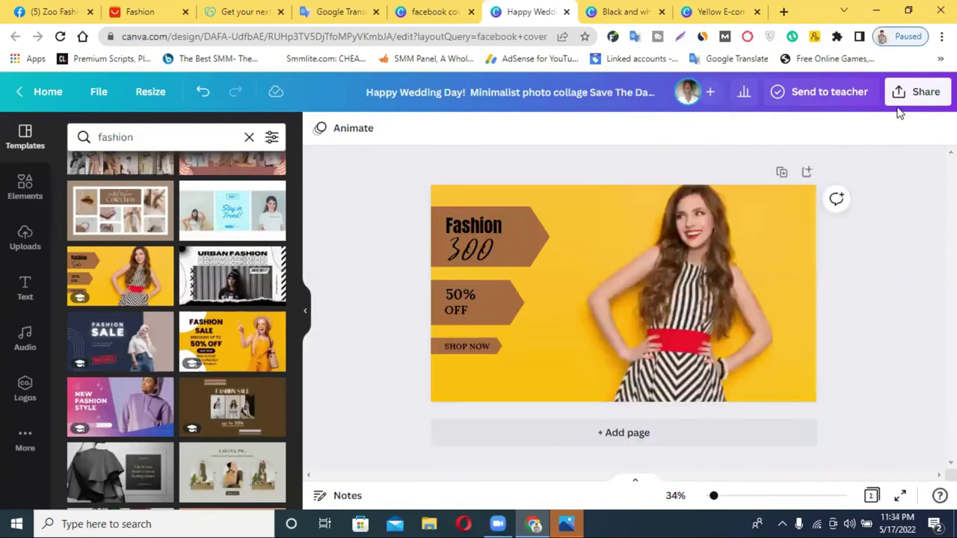
# Step: Download the Fashion 300 cover as a PNG and close the black and white logo tab
pyautogui.click(910, 92)
pyautogui.click(738, 441)
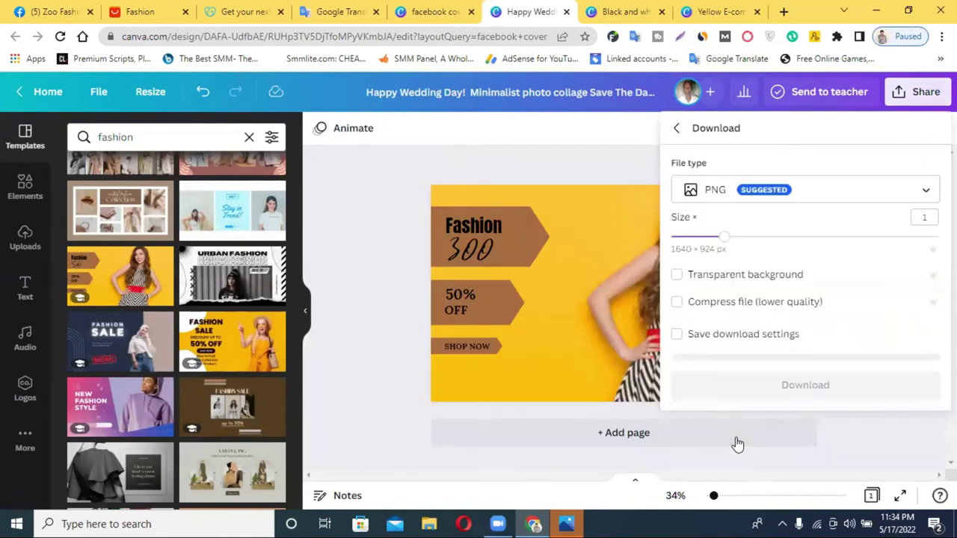
pyautogui.click(790, 387)
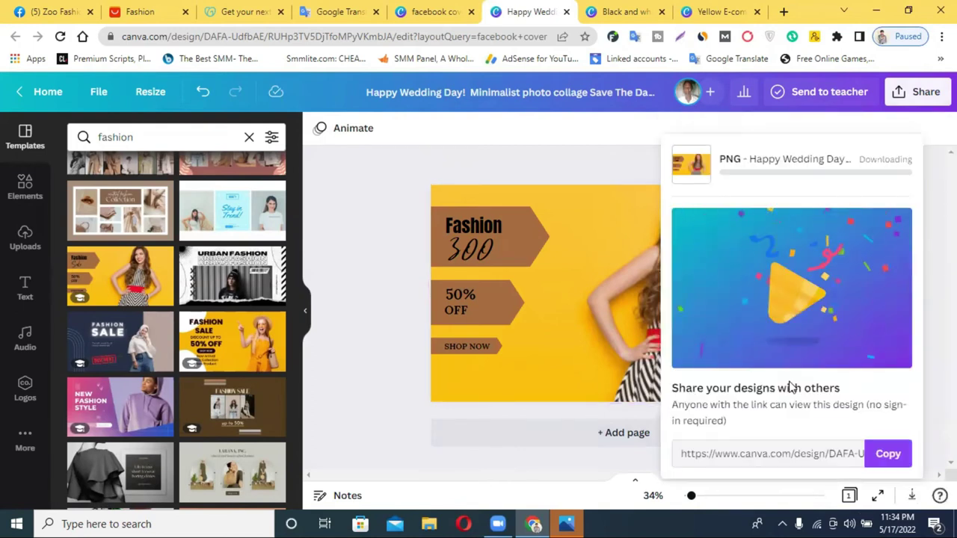
pyautogui.click(628, 12)
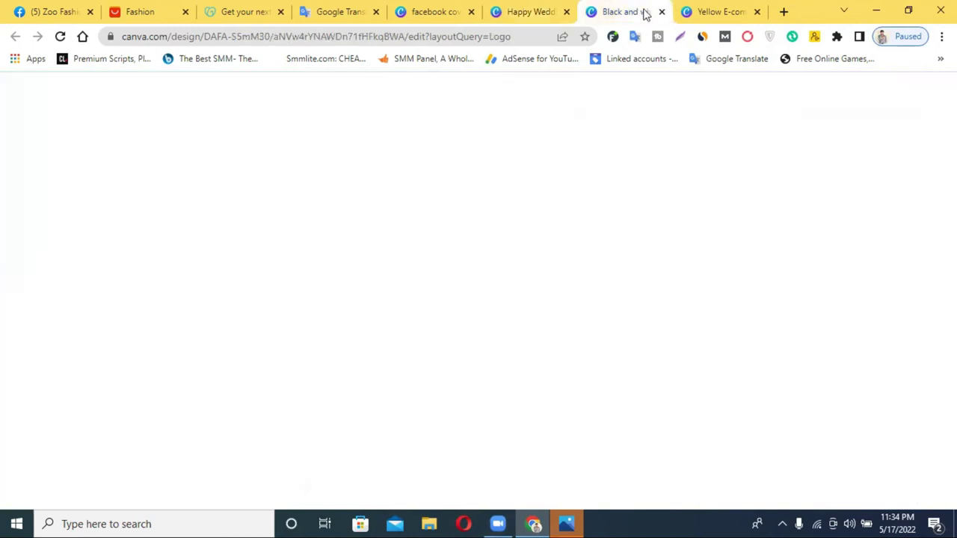
pyautogui.click(661, 12)
# Step: Close the yellow e-commerce design tab and upload the downloaded Canva cover to the Zoo Fashion page
pyautogui.click(660, 12)
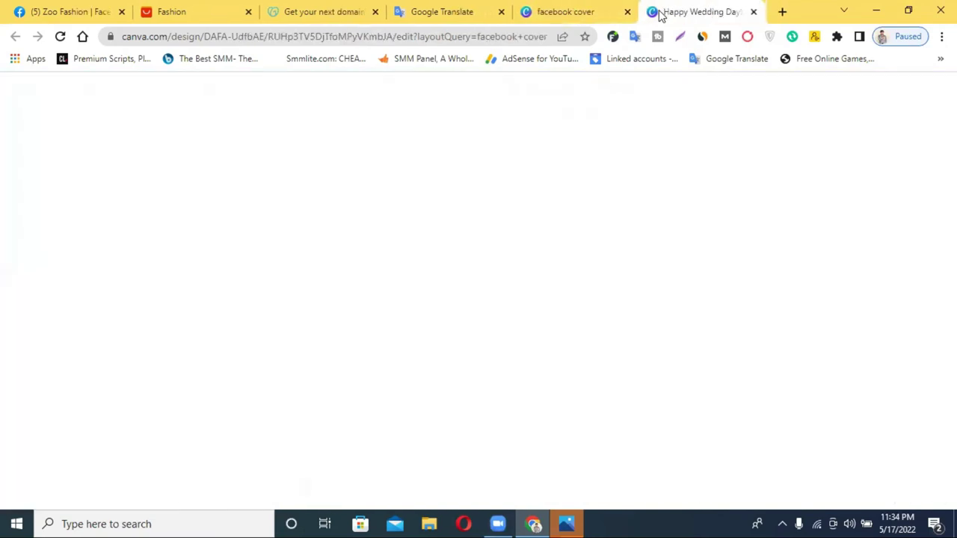
pyautogui.click(183, 12)
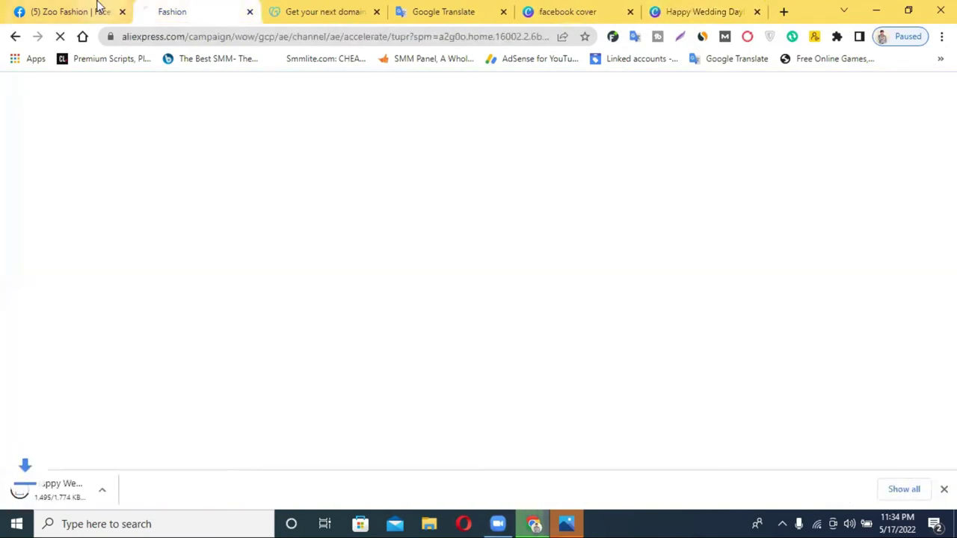
pyautogui.click(90, 11)
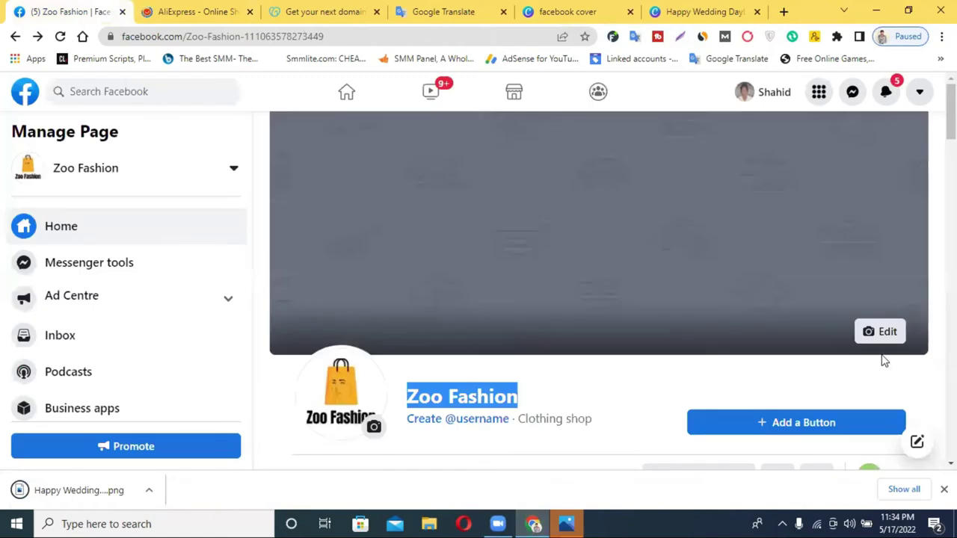
pyautogui.click(876, 336)
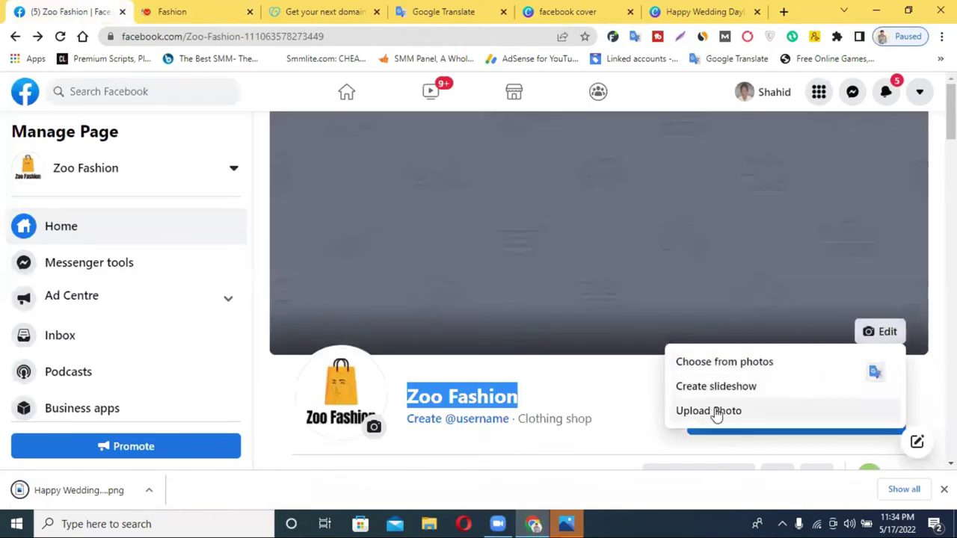
pyautogui.click(715, 413)
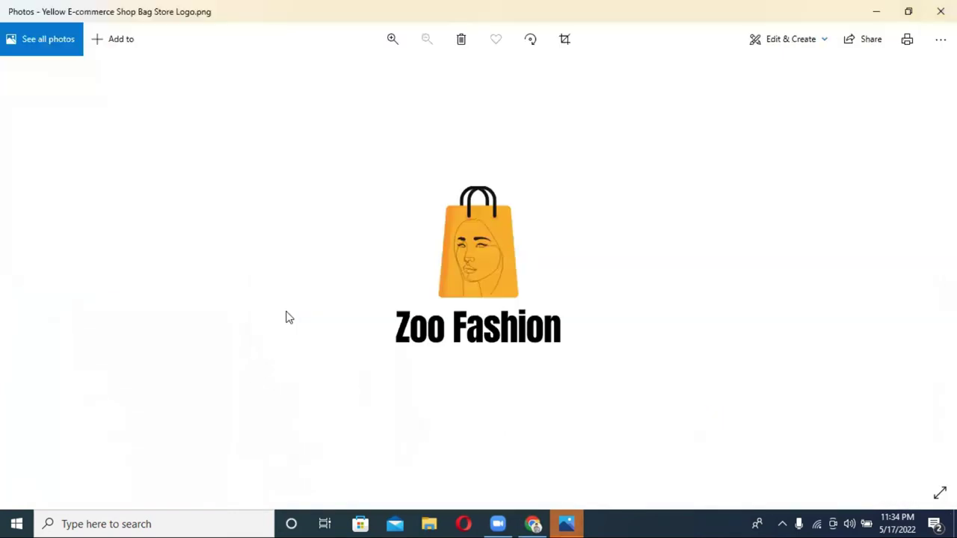
pyautogui.click(941, 11)
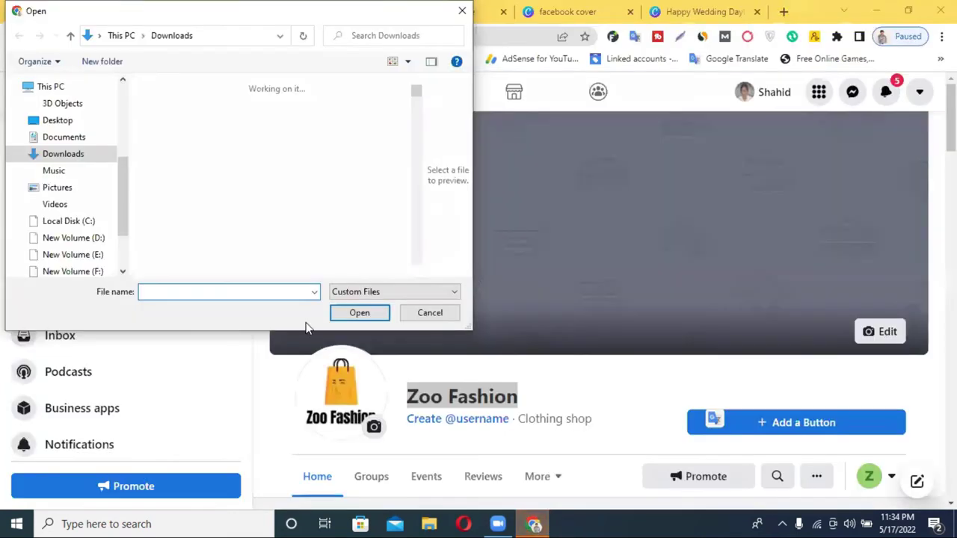
pyautogui.click(168, 130)
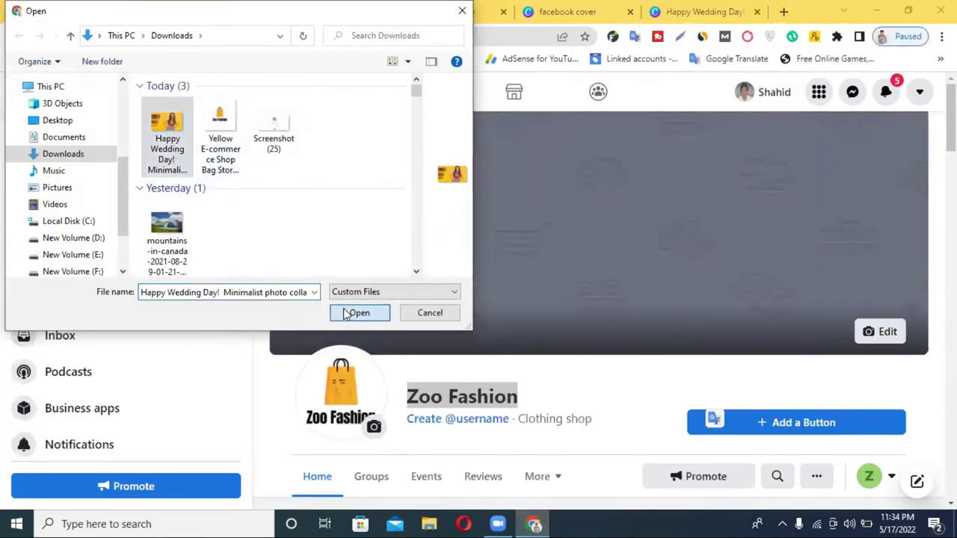
pyautogui.click(351, 312)
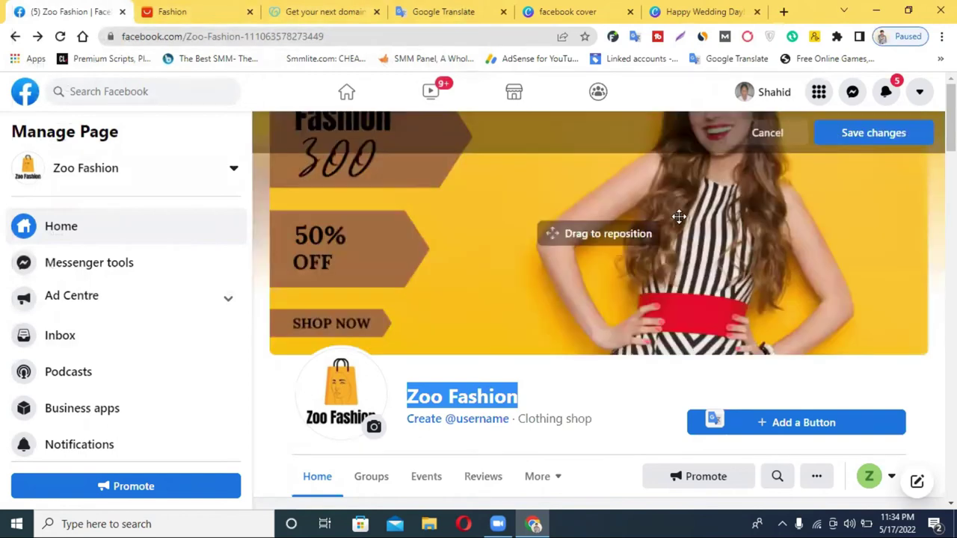
# Step: Reposition the Fashion 300 cover slightly lower and save it as the cover photo
pyautogui.moveTo(679, 216); pyautogui.dragTo(677, 367)
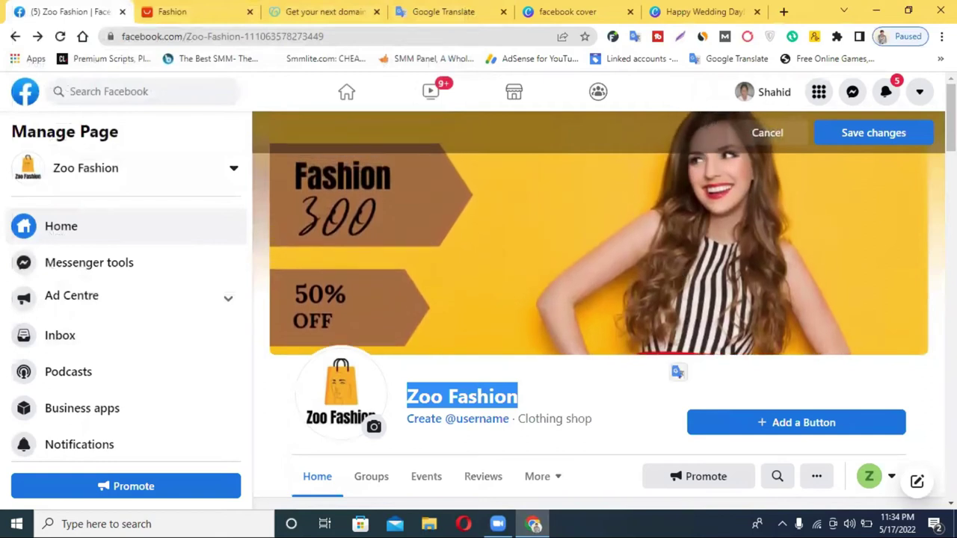
pyautogui.click(874, 132)
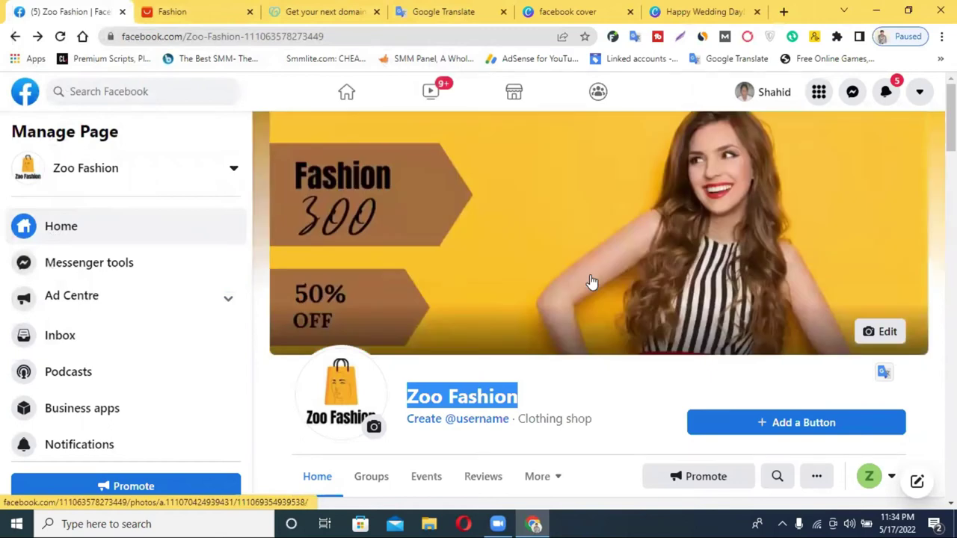
pyautogui.scroll(-3, 590, 280)
pyautogui.scroll(2, 589, 282)
pyautogui.scroll(1, 590, 285)
pyautogui.scroll(-3, 646, 275)
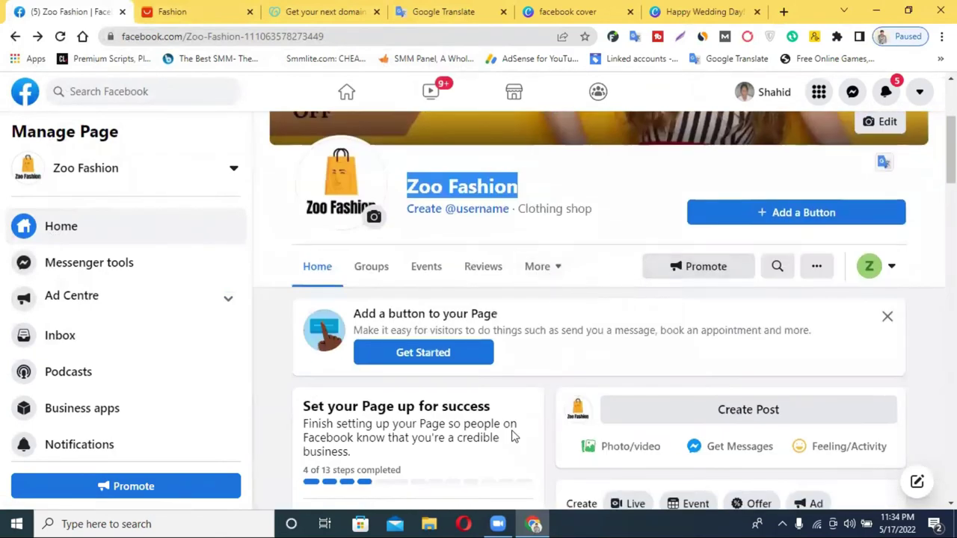
pyautogui.scroll(3, 492, 231)
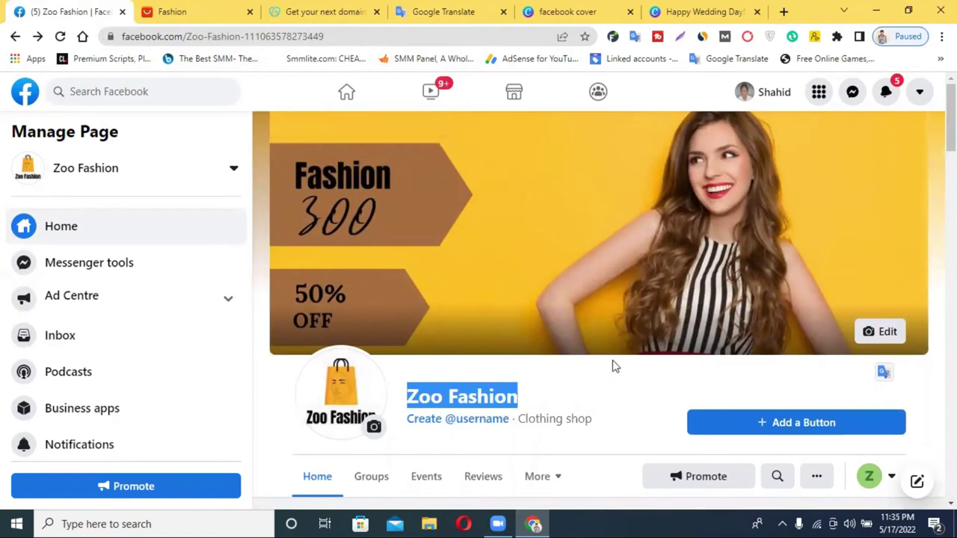
pyautogui.click(461, 423)
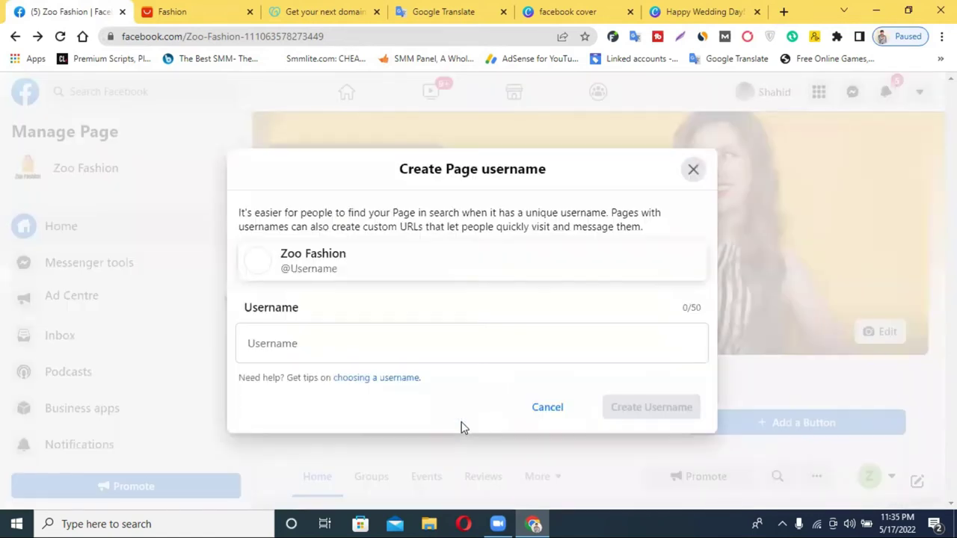
pyautogui.tripleClick(324, 252)
pyautogui.hotkey('ctrl', 'c')
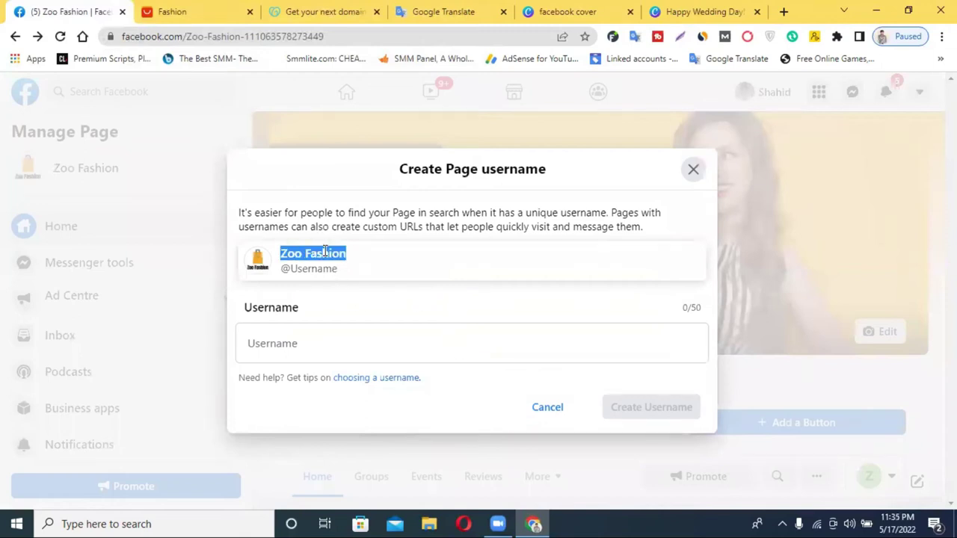
pyautogui.click(307, 346)
pyautogui.hotkey('ctrl', 'v')
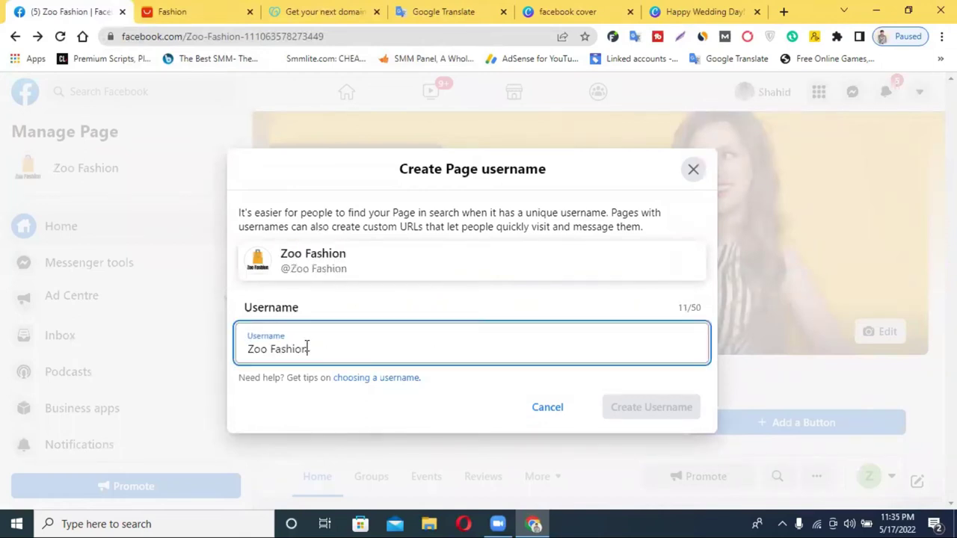
pyautogui.click(271, 349)
pyautogui.press('BackSpace')
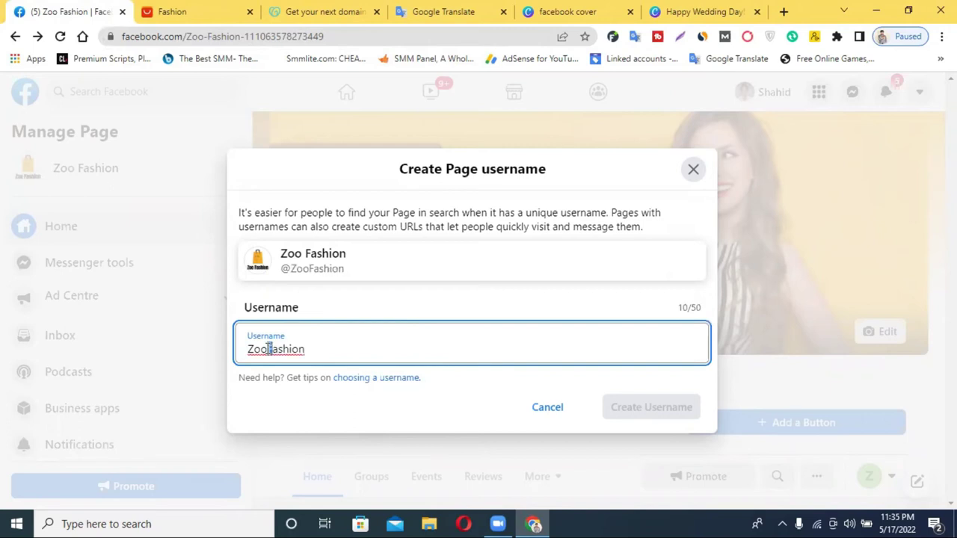
pyautogui.press('Delete')
pyautogui.write('f')
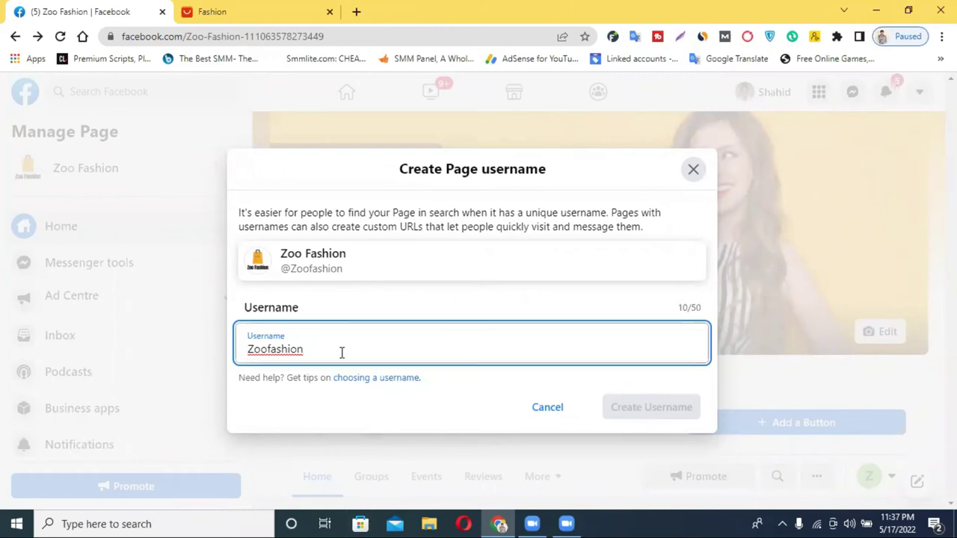
pyautogui.write('bd')
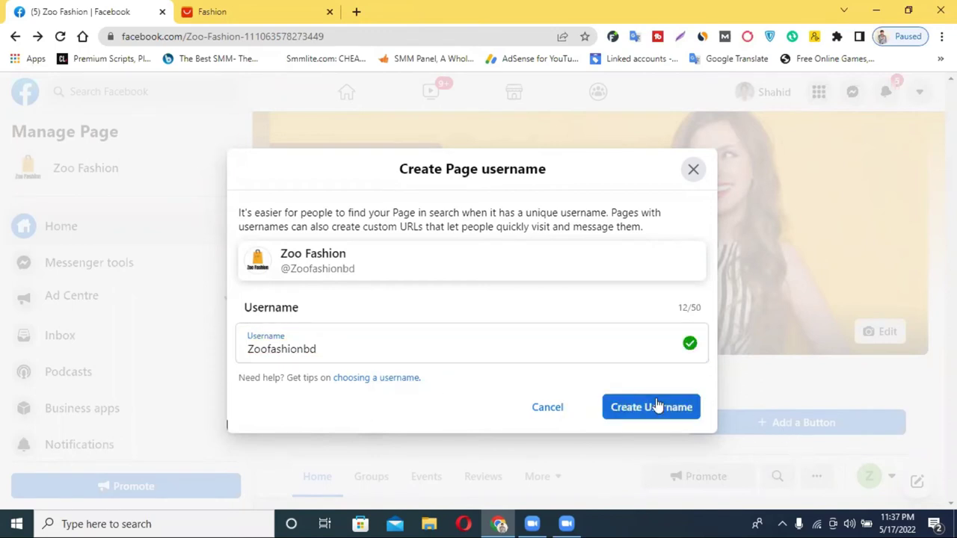
pyautogui.click(656, 405)
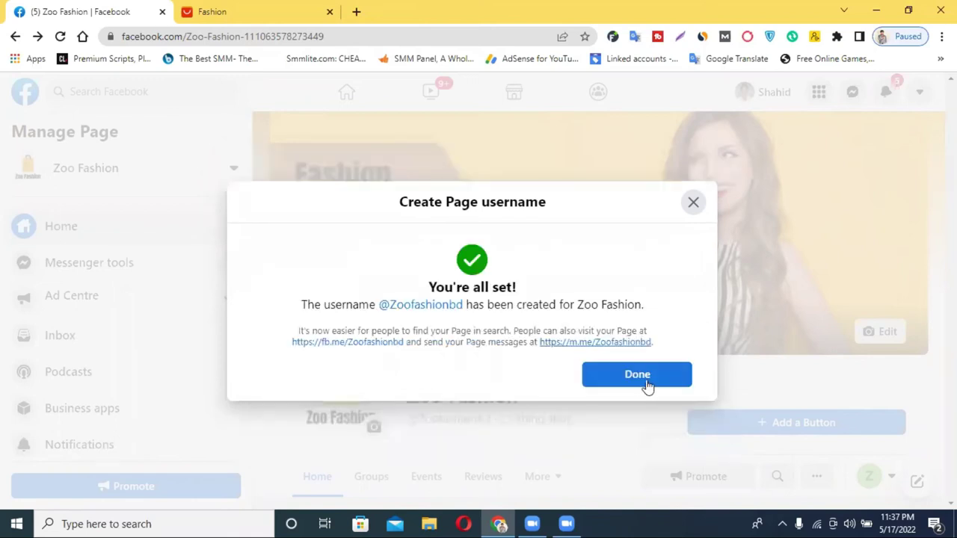
pyautogui.click(628, 386)
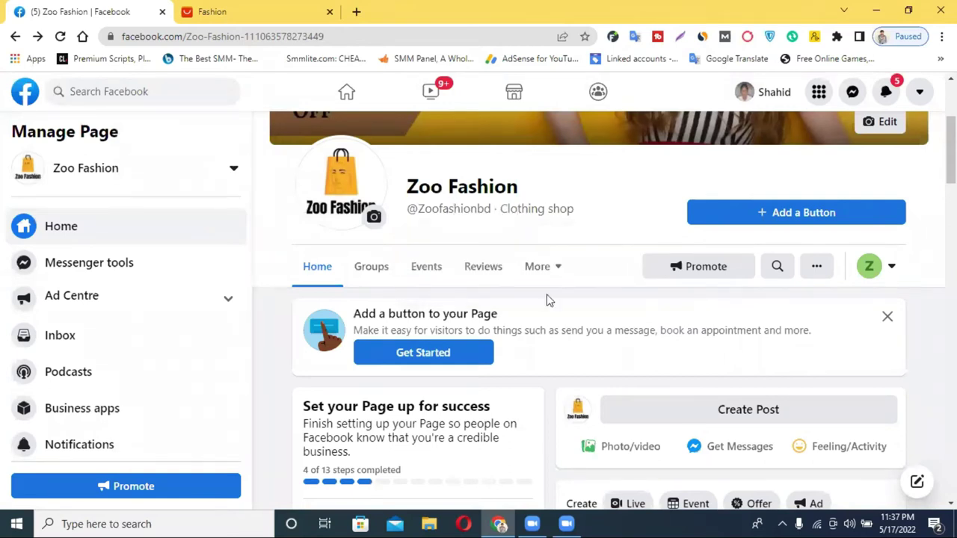
pyautogui.scroll(1, 752, 239)
pyautogui.scroll(-1, 489, 348)
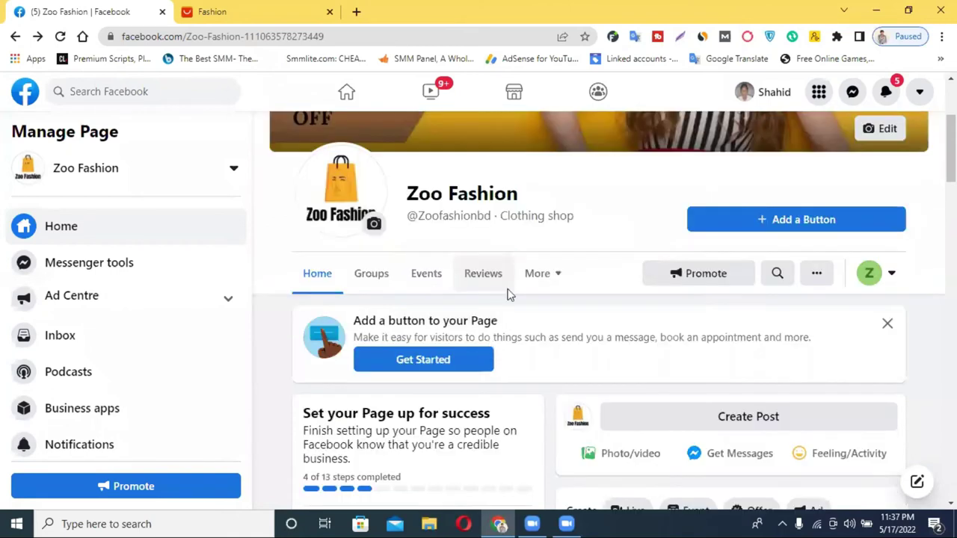
pyautogui.scroll(-1, 507, 294)
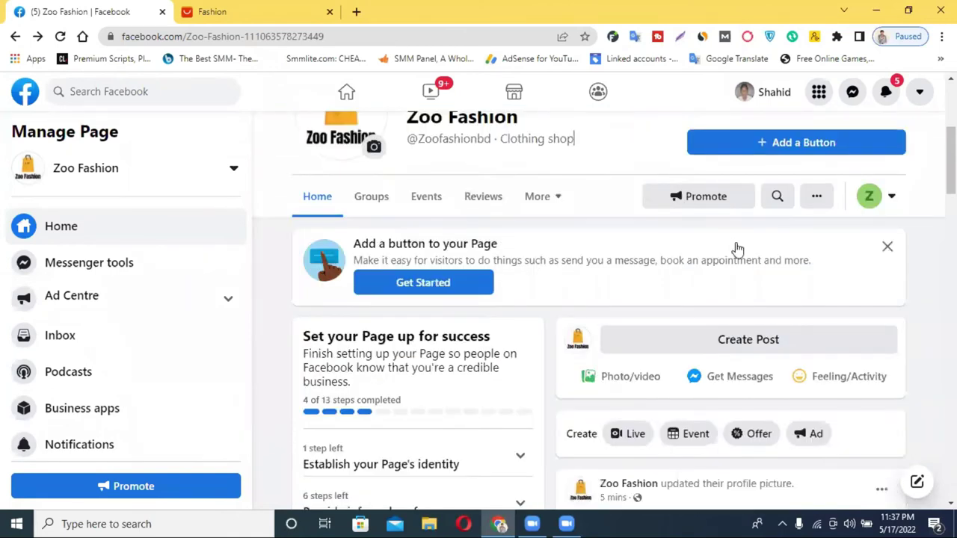
pyautogui.scroll(2, 736, 249)
pyautogui.scroll(-5, 736, 257)
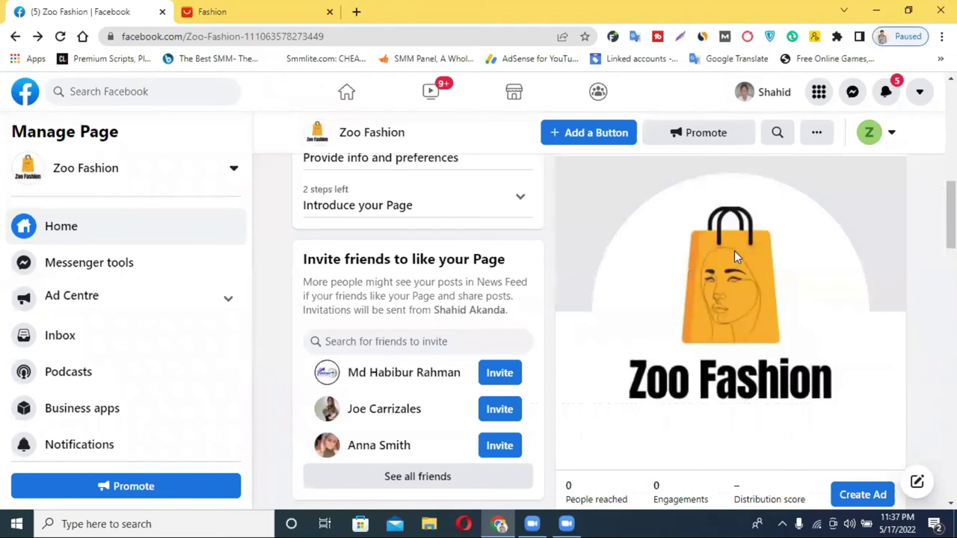
pyautogui.scroll(-3, 736, 258)
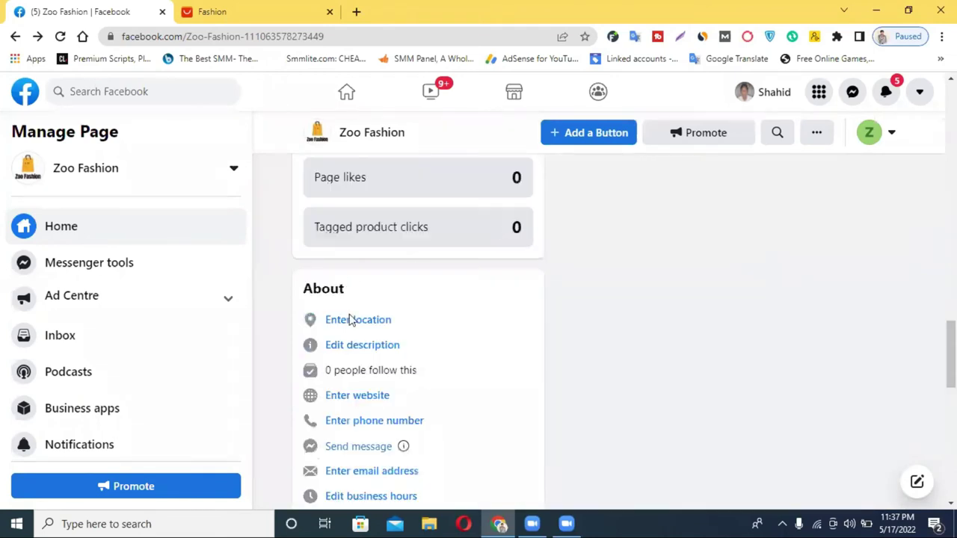
pyautogui.scroll(-3, 352, 318)
pyautogui.scroll(-1, 127, 320)
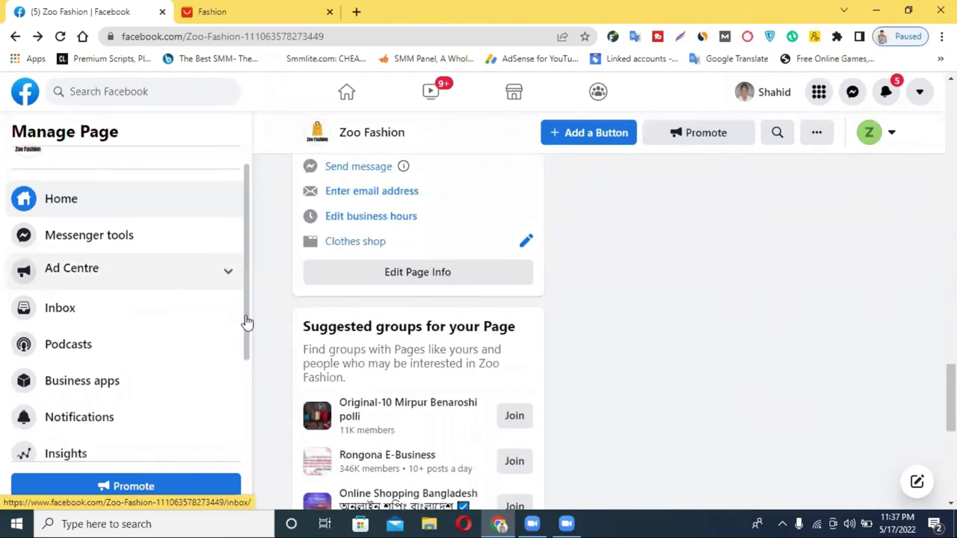
pyautogui.scroll(-2, 247, 323)
pyautogui.scroll(3, 134, 258)
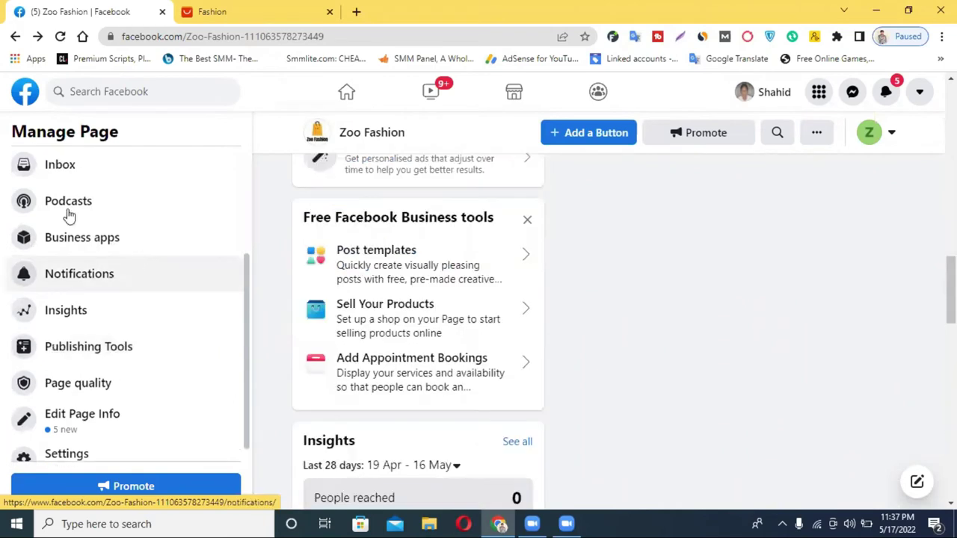
pyautogui.scroll(3, 66, 214)
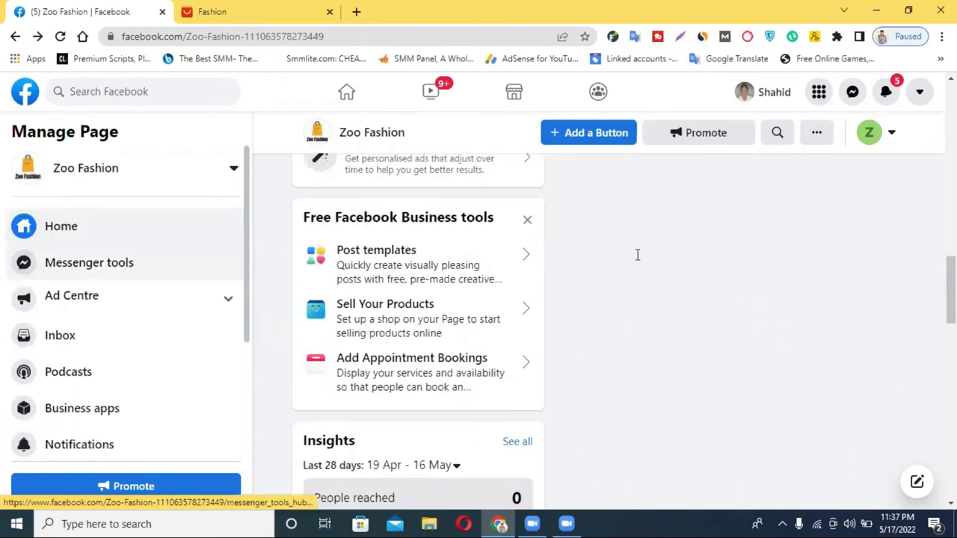
pyautogui.scroll(5, 643, 257)
pyautogui.scroll(-2, 95, 290)
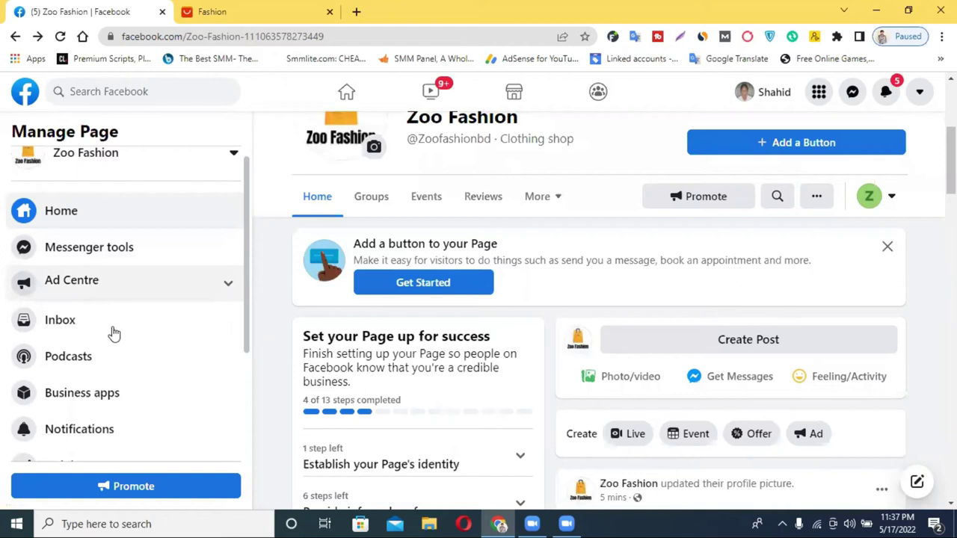
pyautogui.scroll(-3, 113, 334)
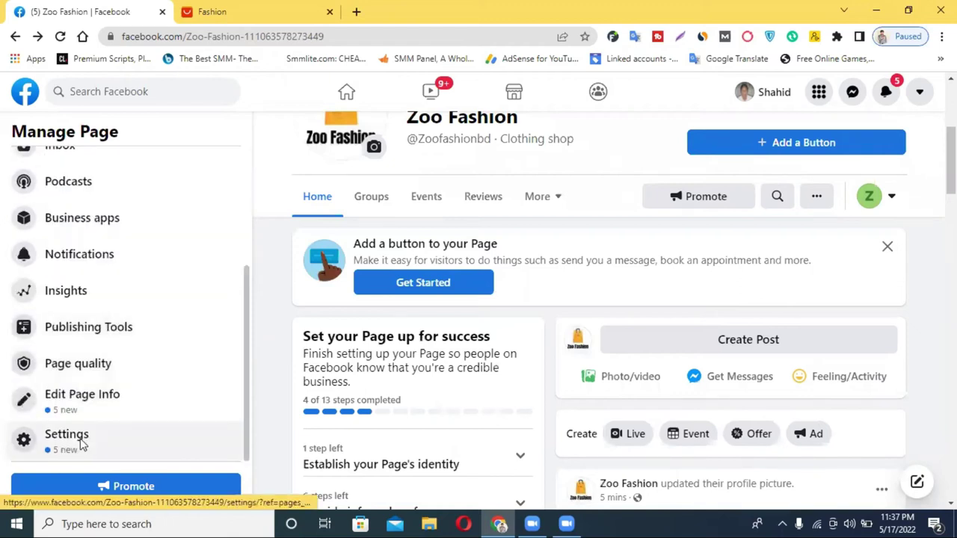
# Step: Open Zoo Fashion's Templates and tabs settings and review the Standard template's tab list
pyautogui.click(82, 444)
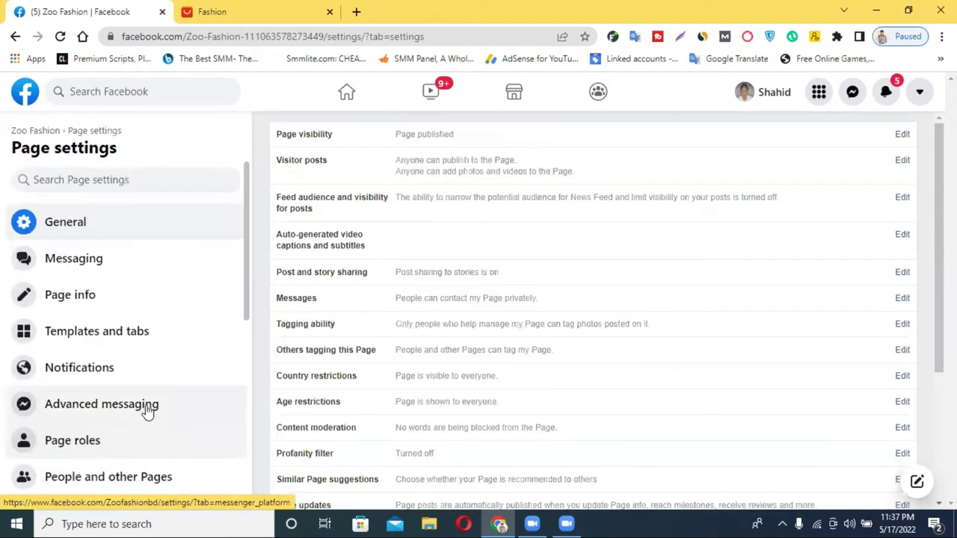
pyautogui.scroll(-1, 147, 412)
pyautogui.scroll(-1, 94, 240)
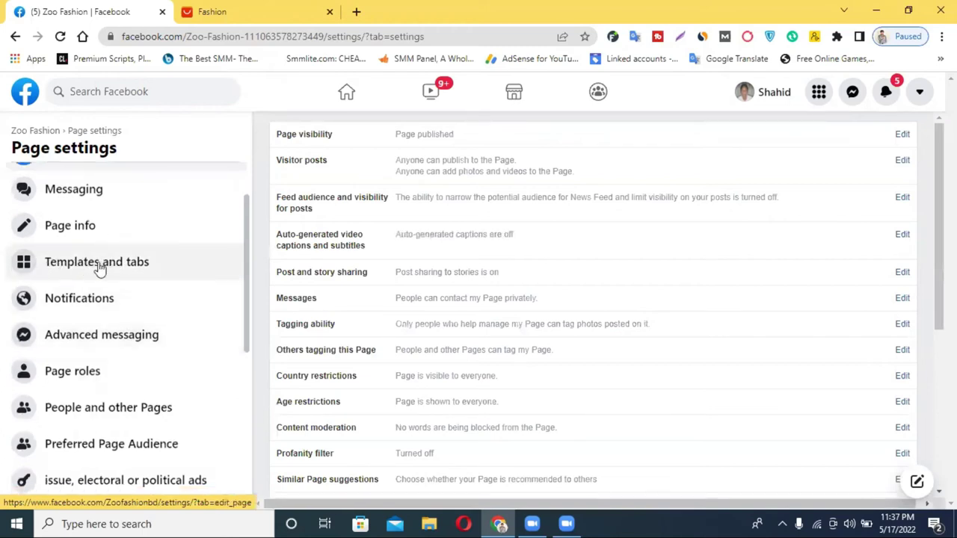
pyautogui.click(100, 267)
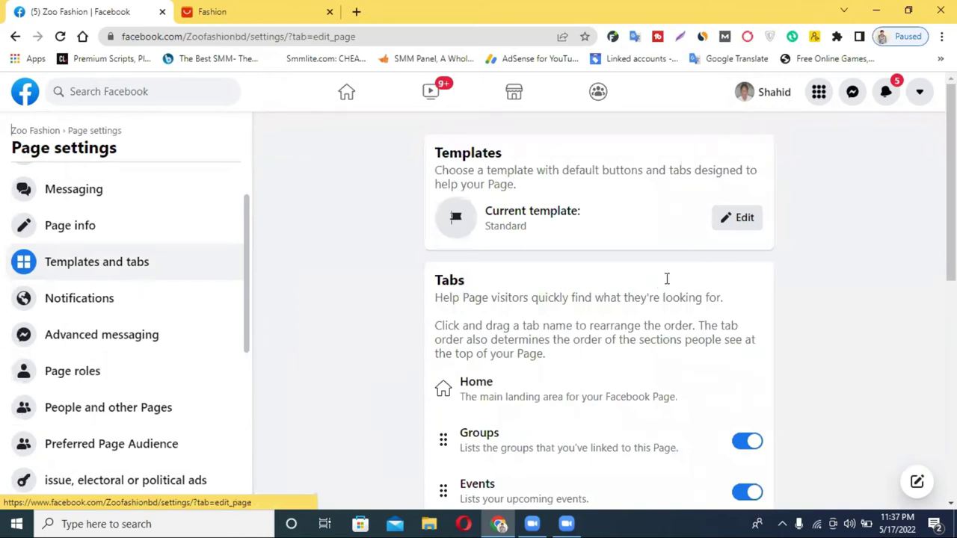
pyautogui.scroll(-4, 658, 295)
pyautogui.scroll(-3, 658, 303)
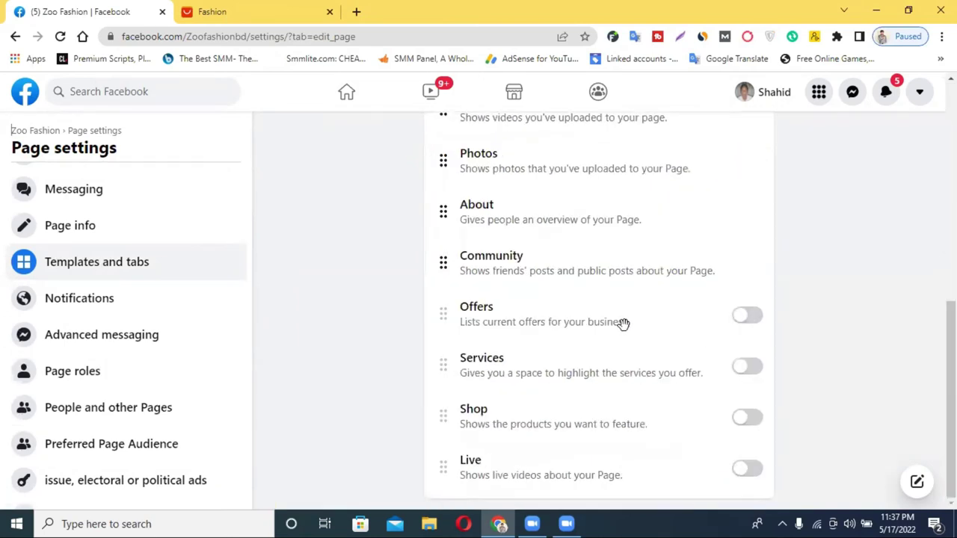
pyautogui.scroll(10, 623, 323)
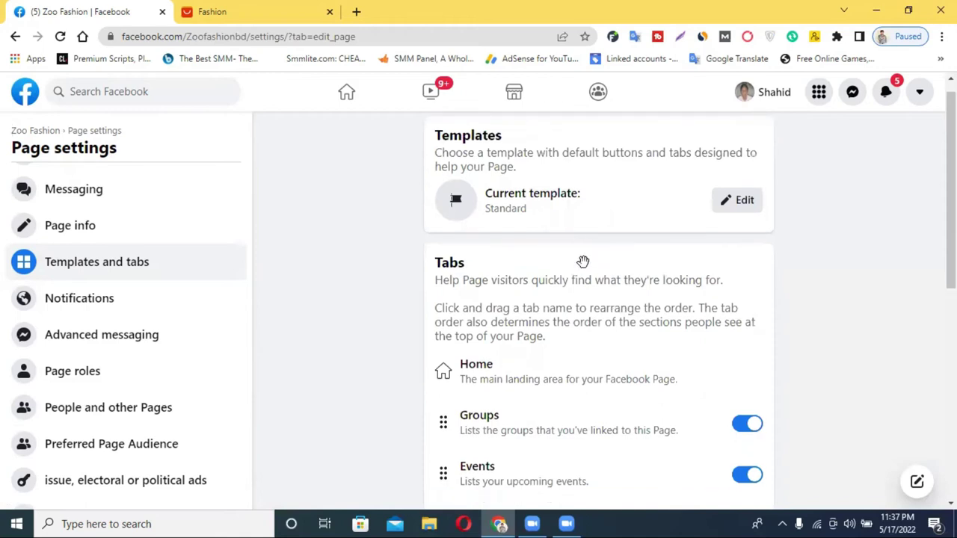
pyautogui.scroll(-8, 582, 261)
pyautogui.scroll(1, 583, 270)
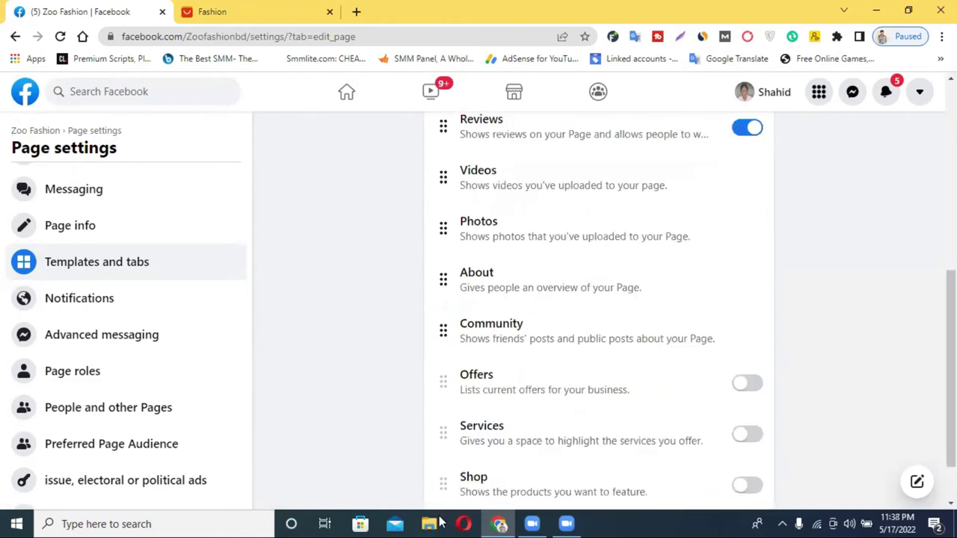
pyautogui.scroll(6, 582, 299)
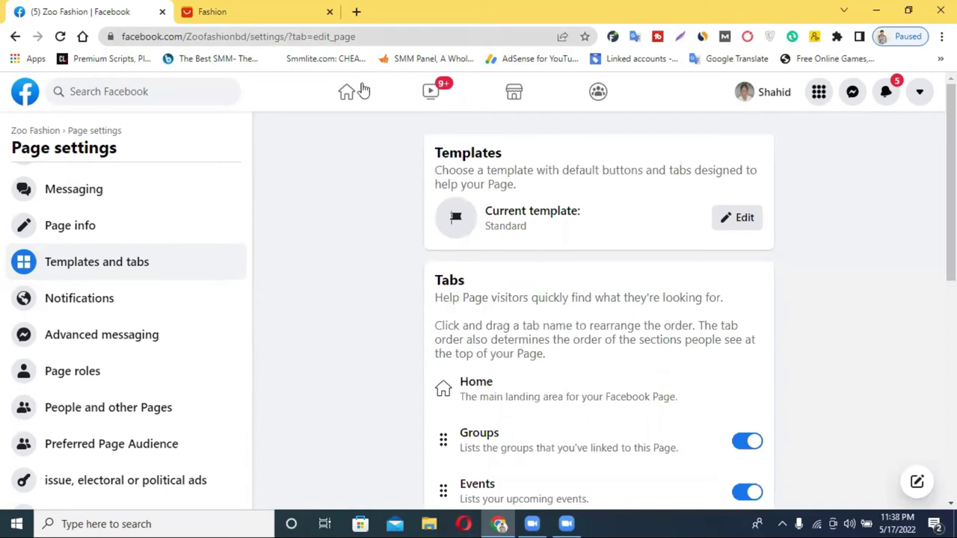
# Step: Open the Facebook home feed in a new tab and browse the Pages you manage list
pyautogui.rightClick(364, 101)
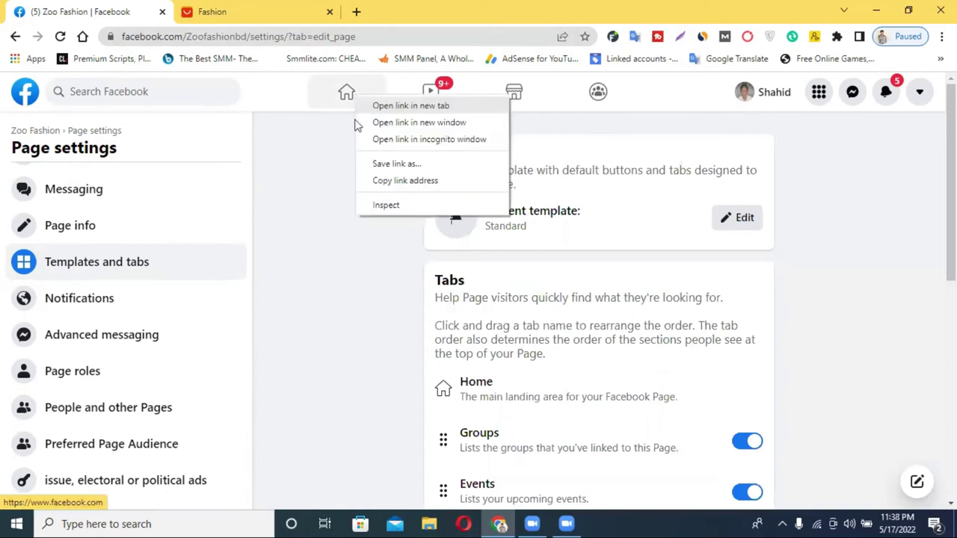
pyautogui.click(381, 105)
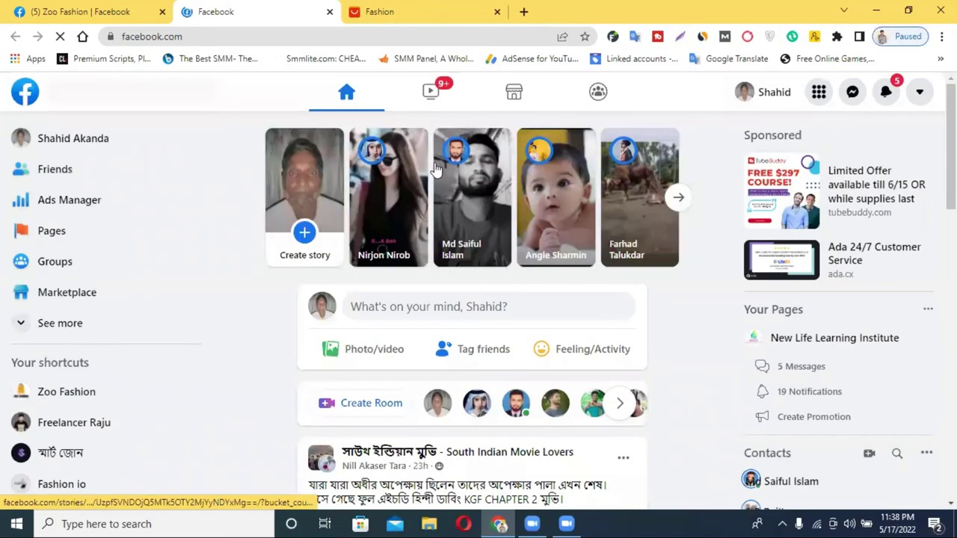
pyautogui.click(65, 233)
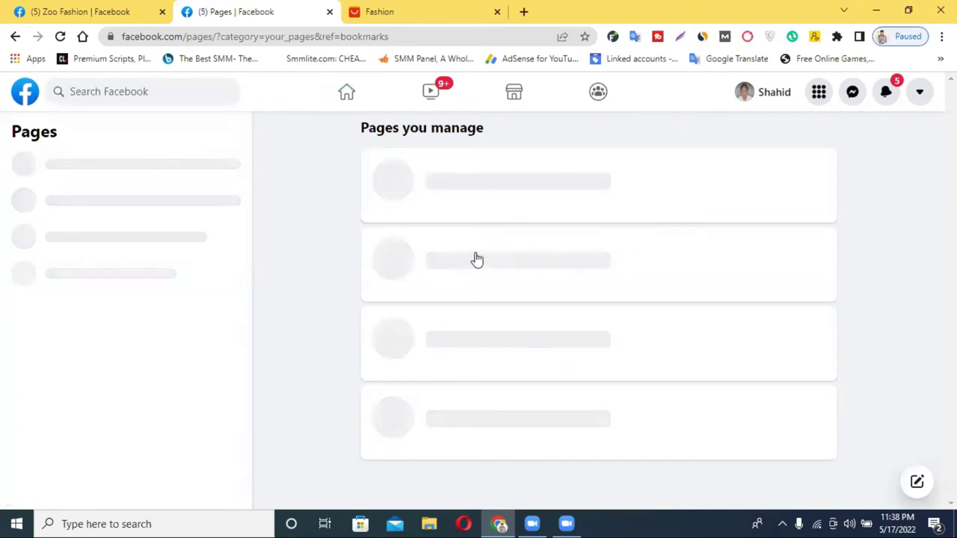
pyautogui.scroll(-2, 475, 287)
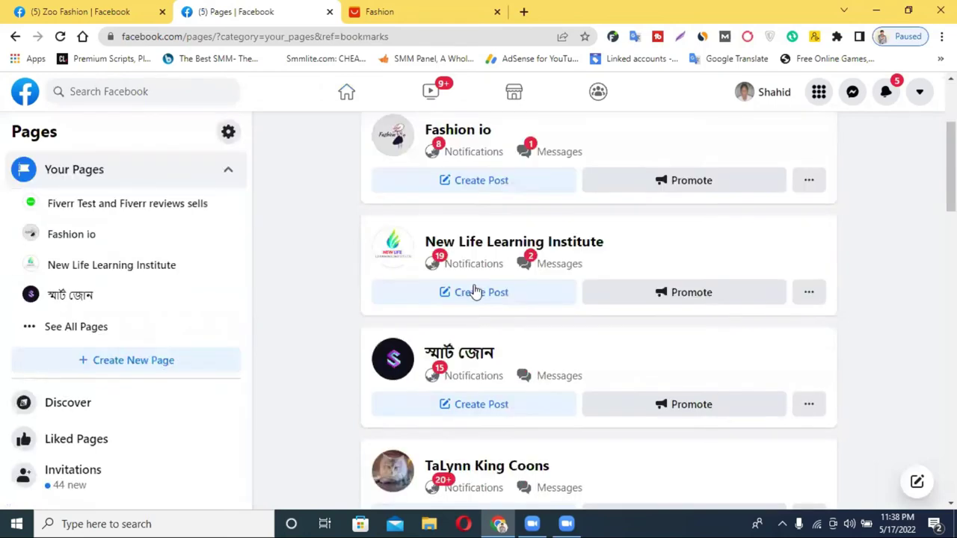
pyautogui.scroll(-5, 476, 292)
pyautogui.scroll(-5, 471, 352)
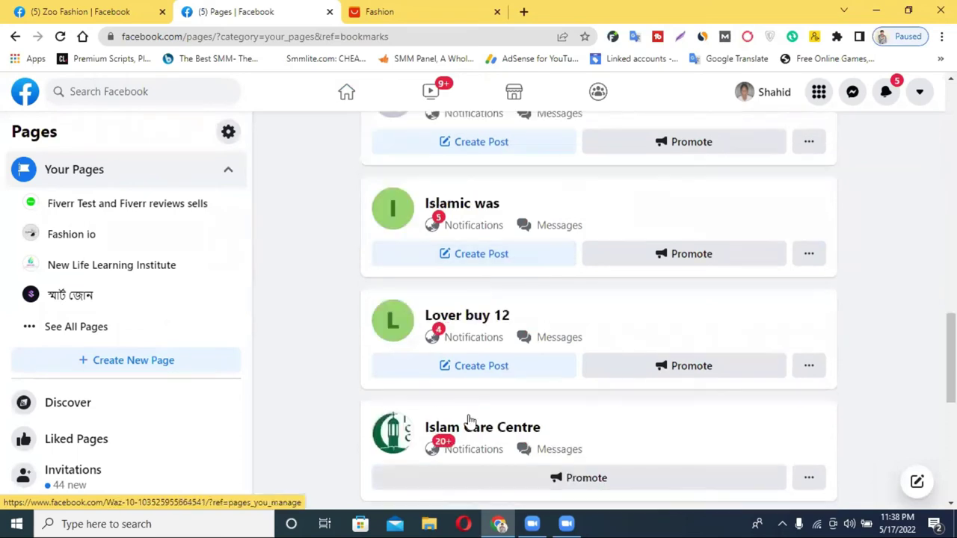
pyautogui.scroll(-5, 457, 396)
# Step: Open the Zoo Fashion page and leave the WhatsApp connection prompt without connecting
pyautogui.click(456, 380)
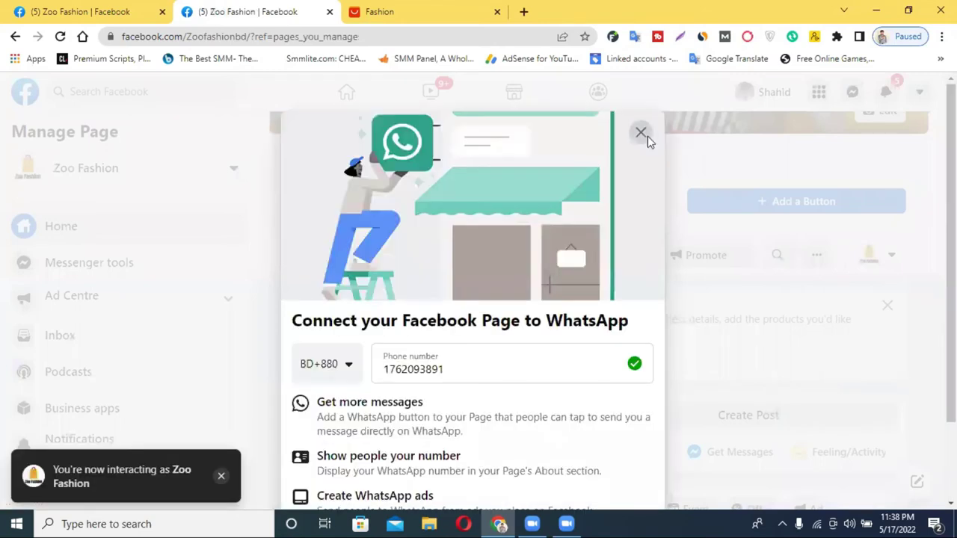
pyautogui.click(646, 136)
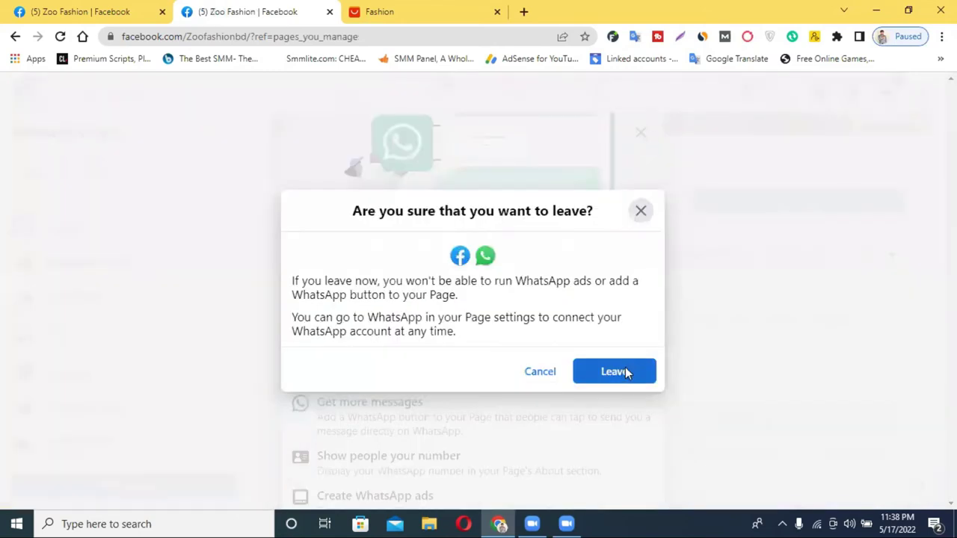
pyautogui.click(627, 373)
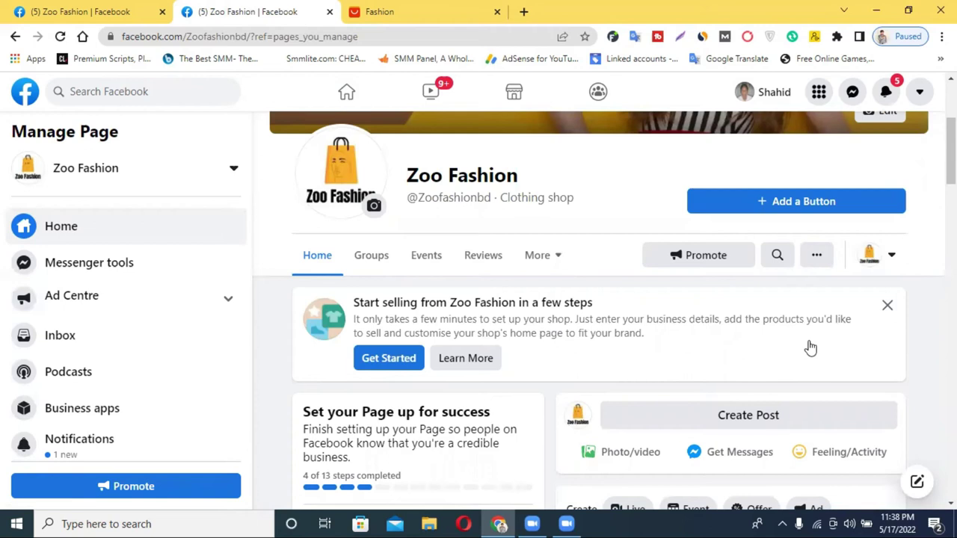
# Step: Review the page's More tabs list, then return to the Page settings browser tab
pyautogui.scroll(-4, 810, 347)
pyautogui.scroll(4, 528, 273)
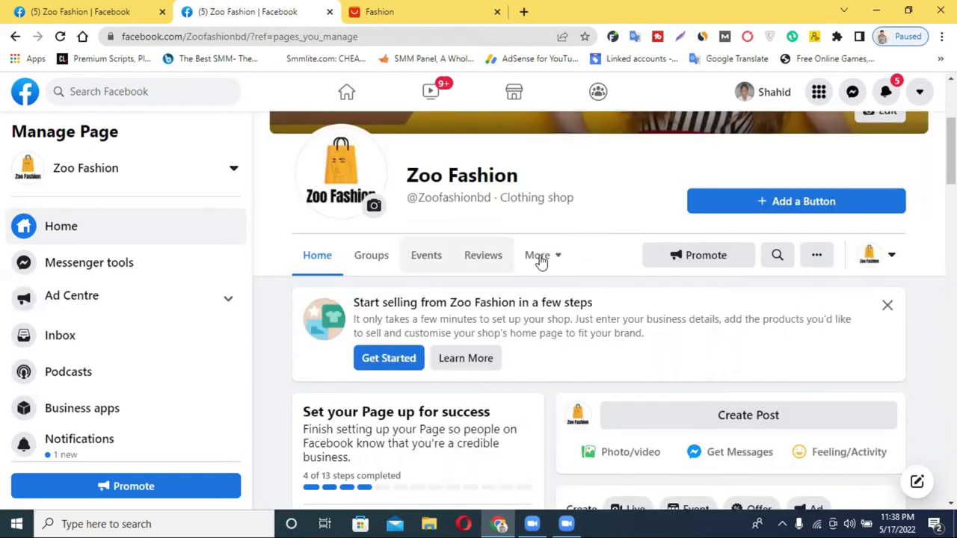
pyautogui.click(541, 258)
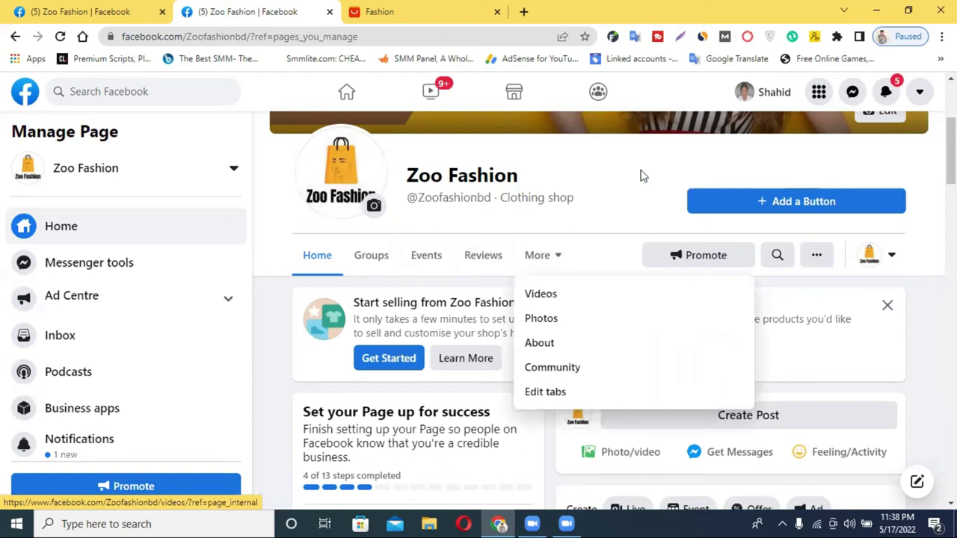
pyautogui.click(549, 270)
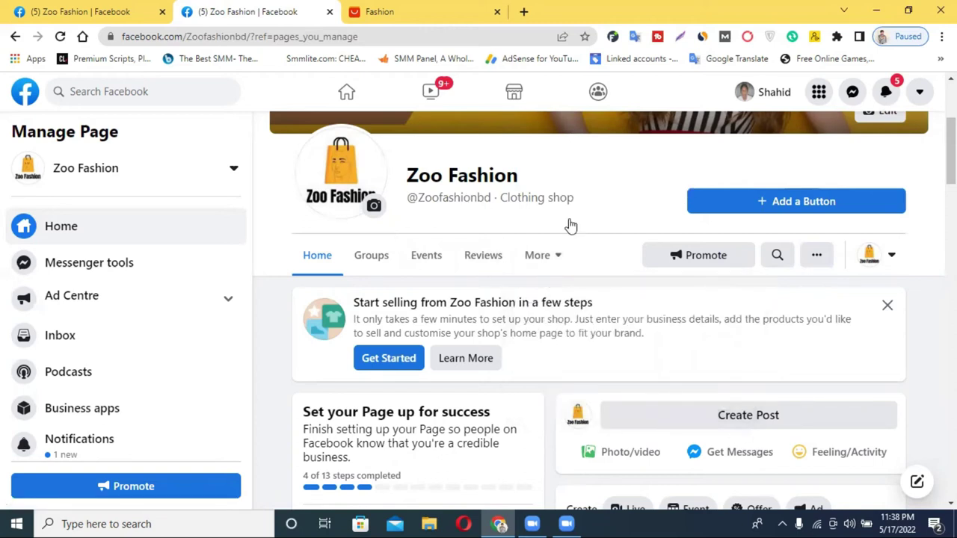
pyautogui.scroll(2, 570, 225)
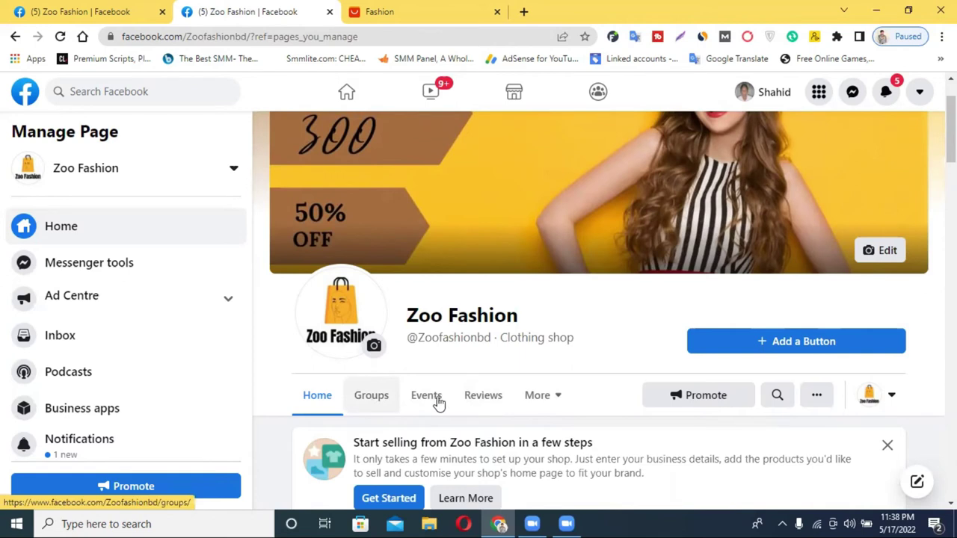
pyautogui.click(548, 400)
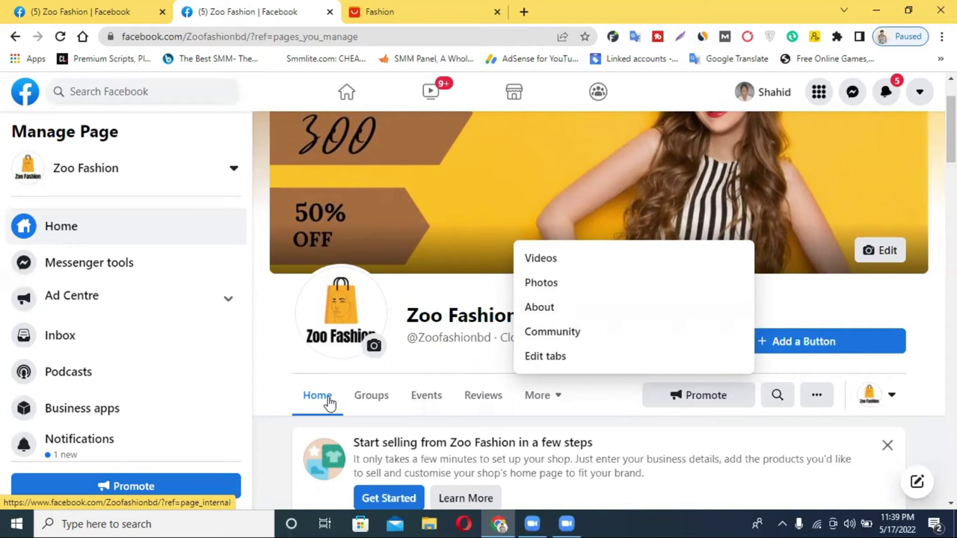
pyautogui.click(102, 6)
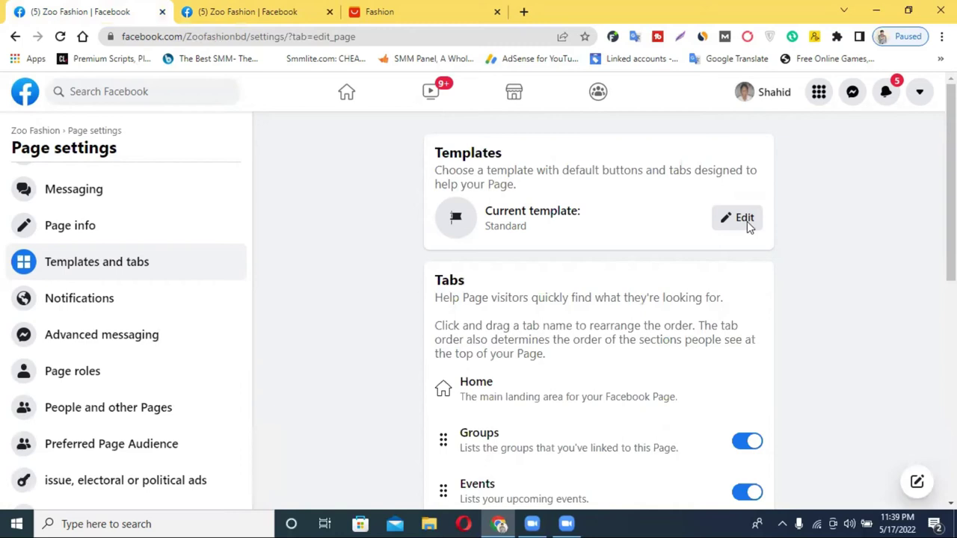
# Step: Preview the Shopping template's tabs and apply it in place of Standard
pyautogui.click(744, 219)
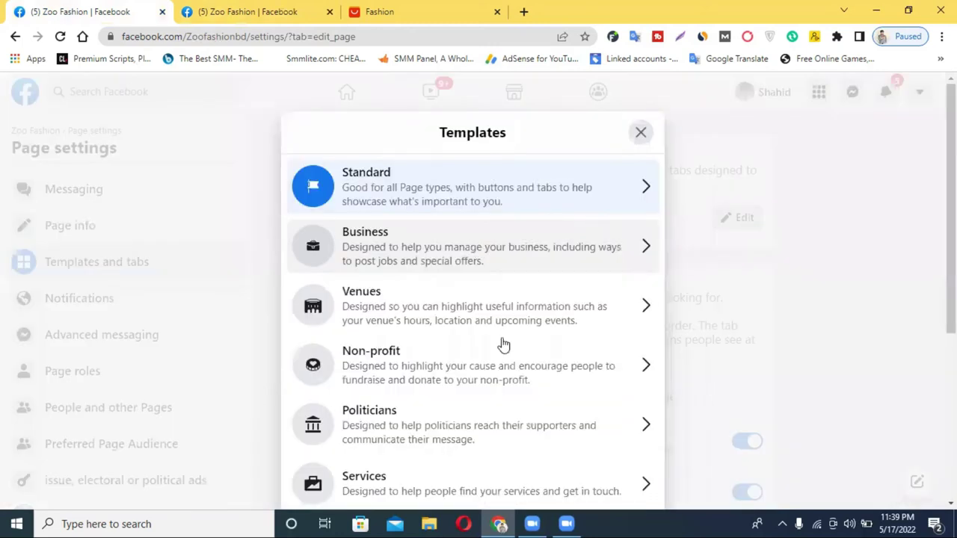
pyautogui.scroll(-3, 475, 243)
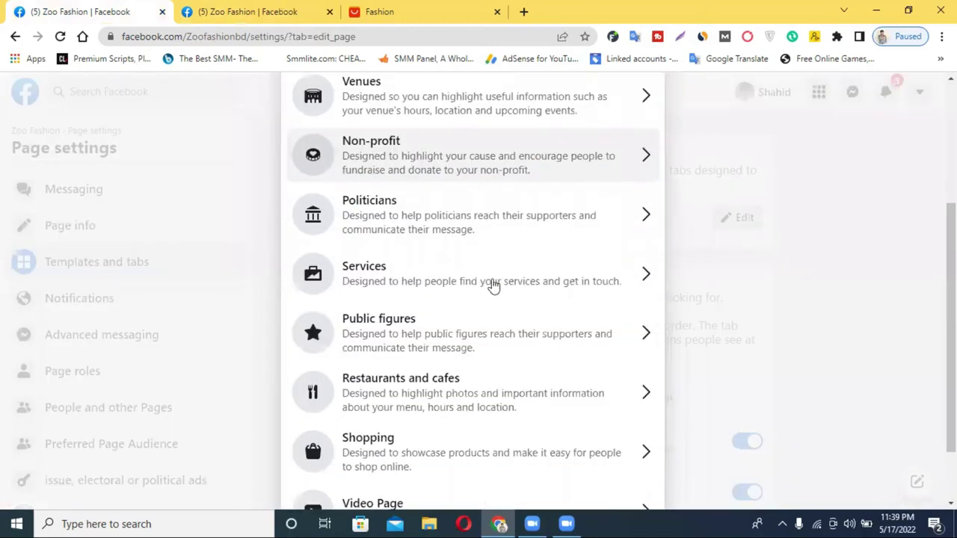
pyautogui.scroll(-1, 493, 287)
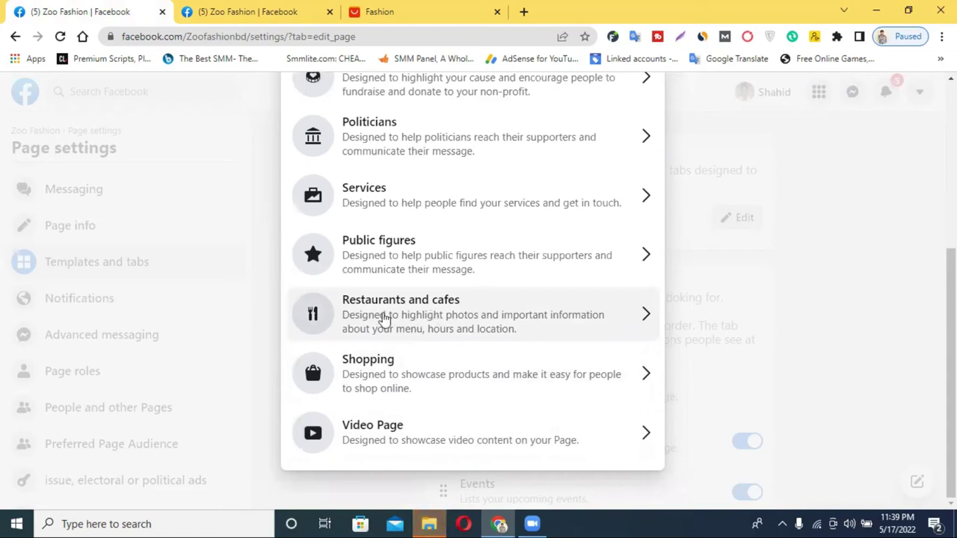
pyautogui.scroll(1, 469, 322)
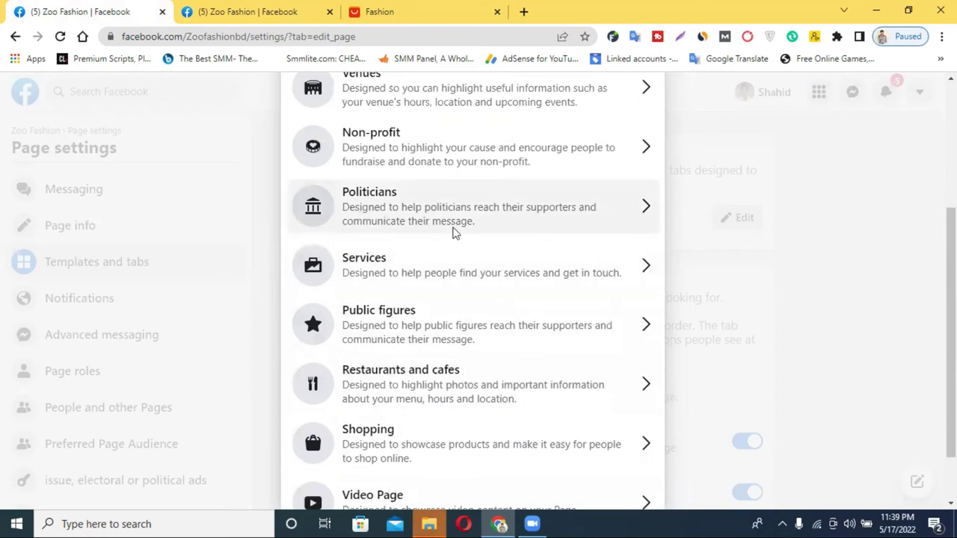
pyautogui.scroll(3, 464, 217)
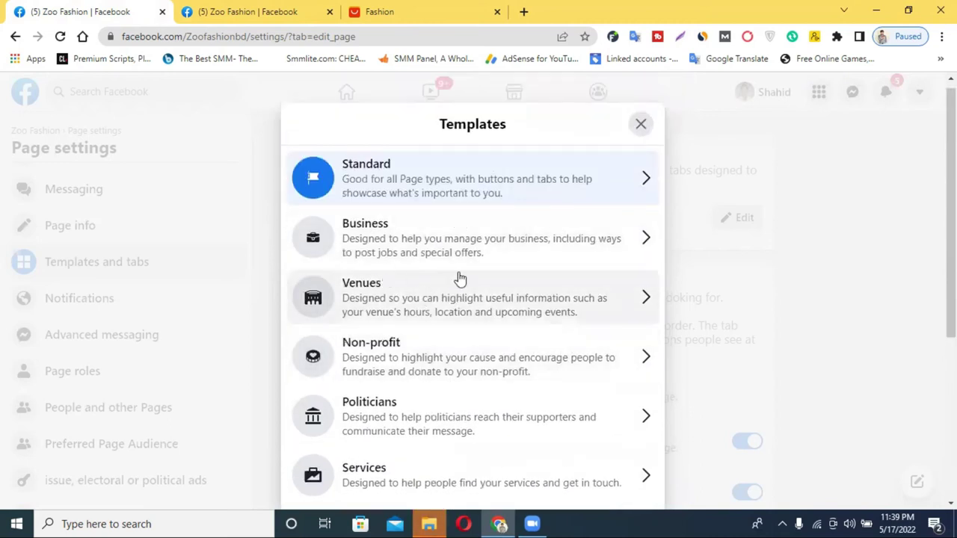
pyautogui.scroll(-4, 457, 278)
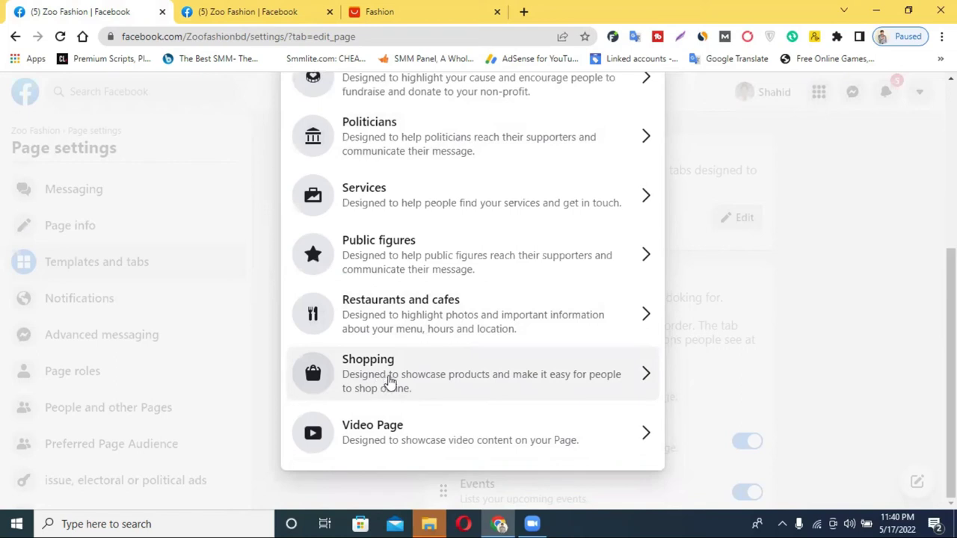
pyautogui.click(374, 378)
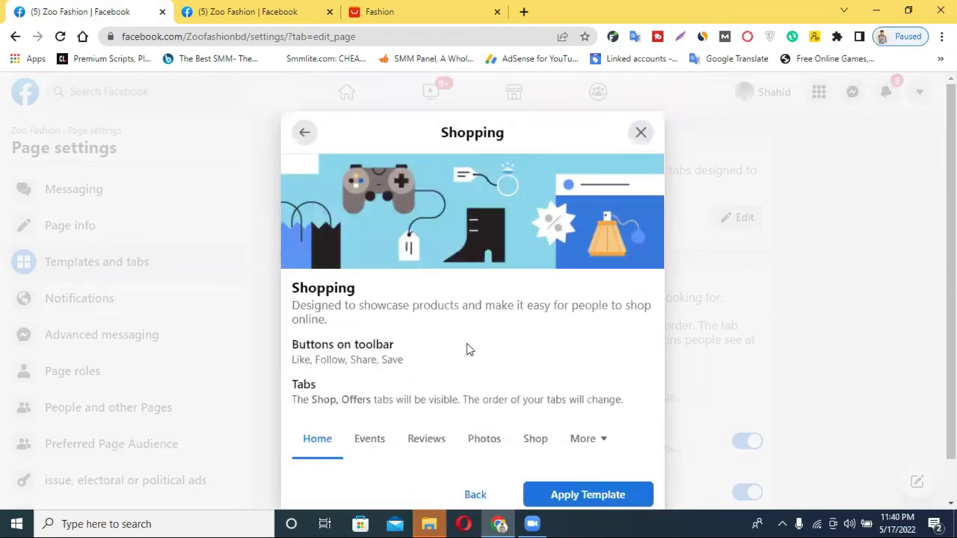
pyautogui.scroll(-1, 468, 329)
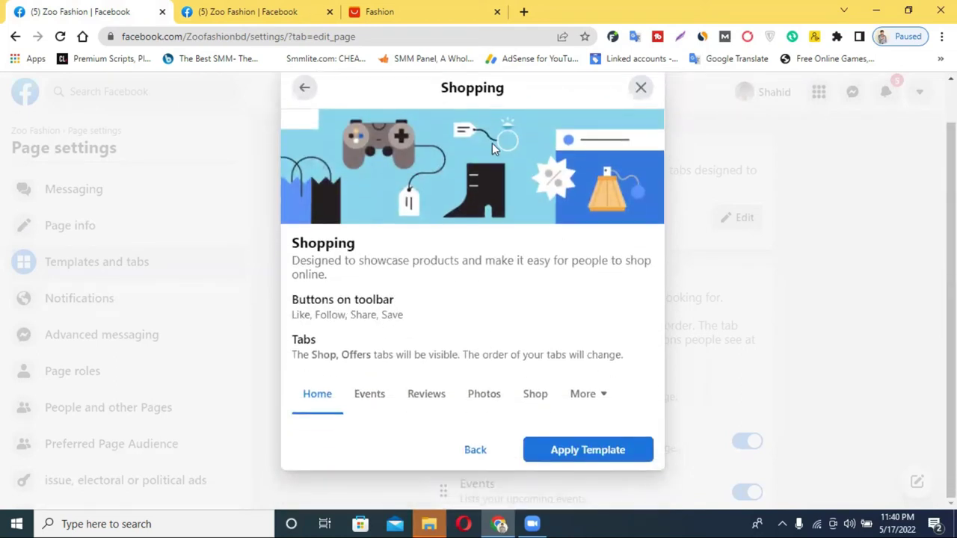
pyautogui.scroll(1, 492, 147)
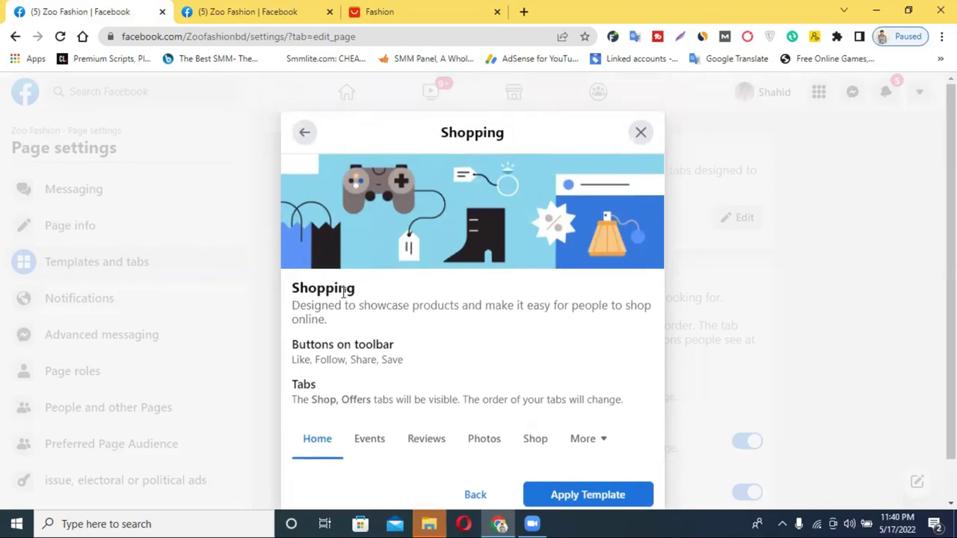
pyautogui.scroll(-1, 591, 426)
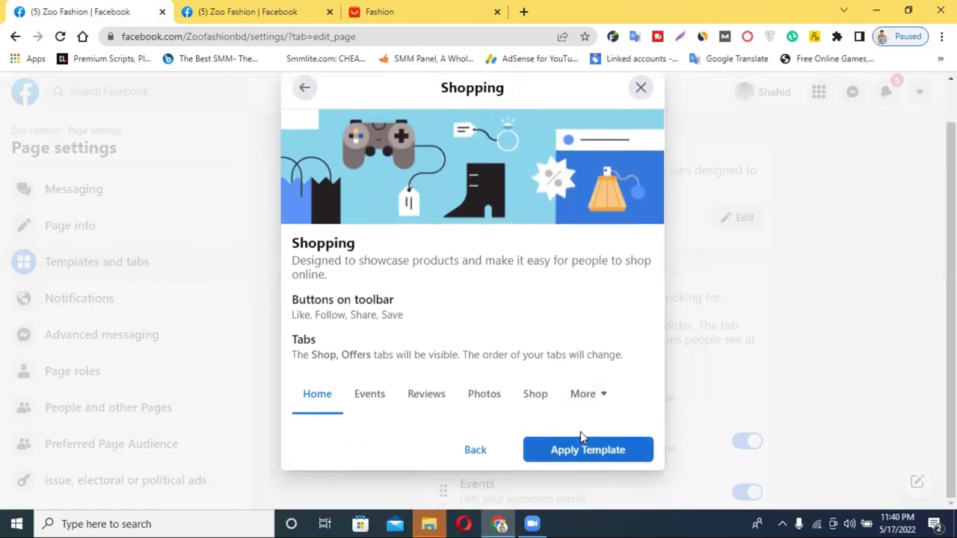
pyautogui.click(580, 435)
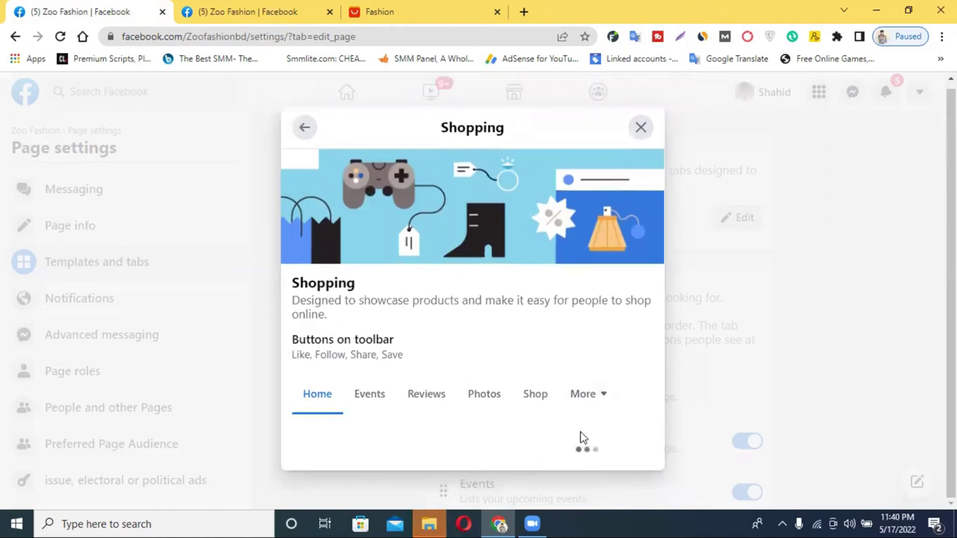
# Step: Reload Page settings and drag the Shop tab up directly below Home
pyautogui.scroll(-6, 582, 438)
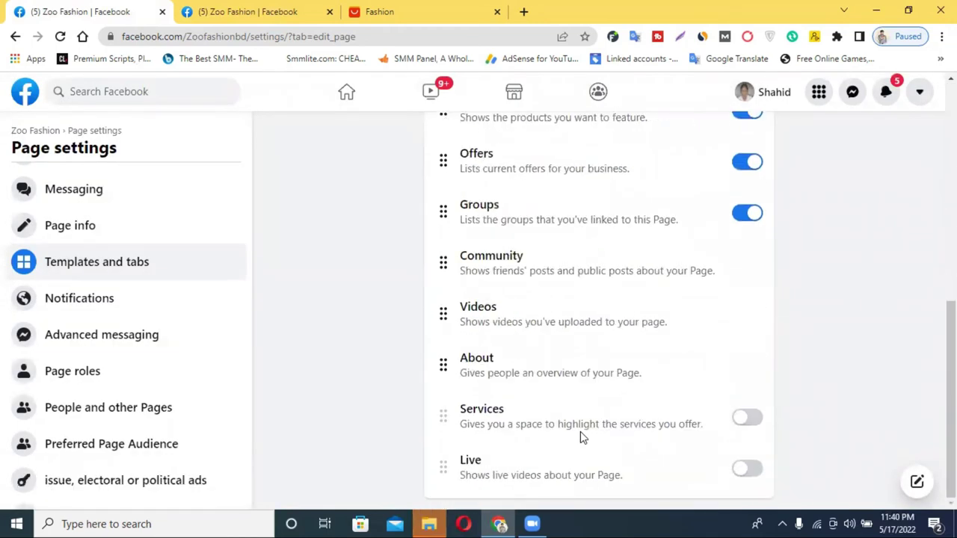
pyautogui.scroll(6, 598, 426)
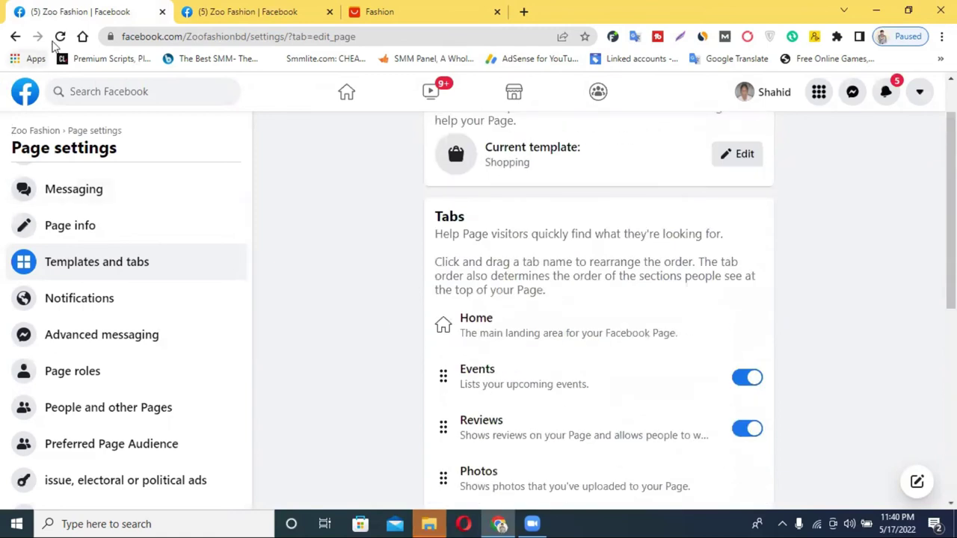
pyautogui.click(58, 38)
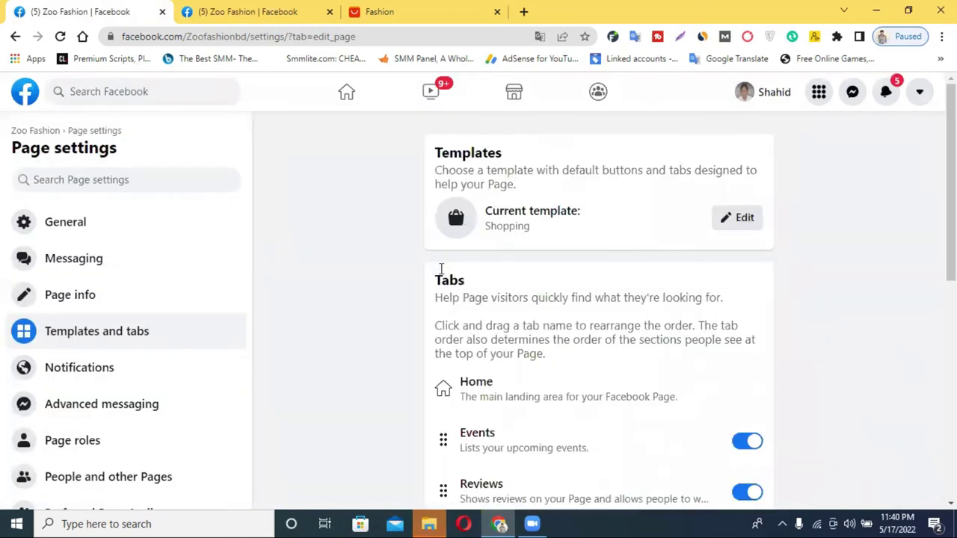
pyautogui.scroll(-4, 585, 342)
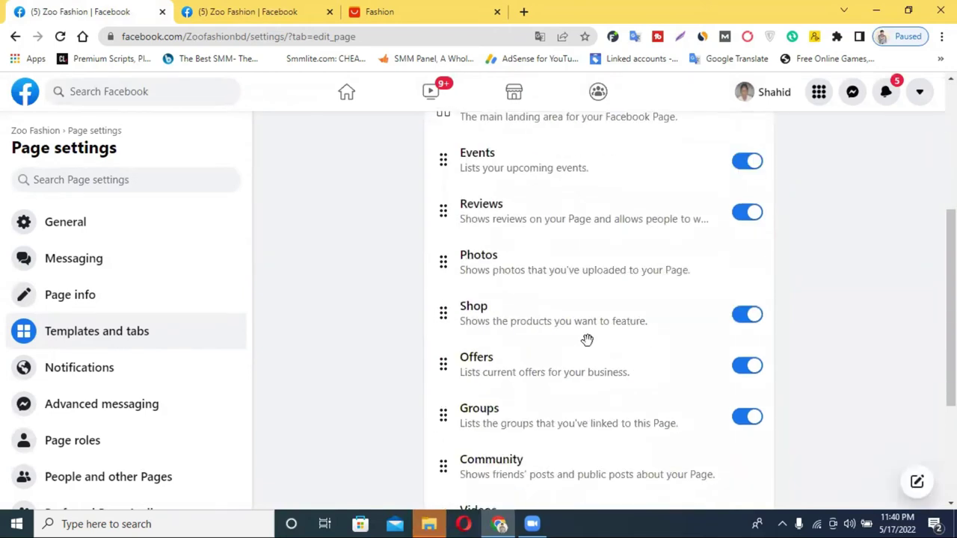
pyautogui.scroll(1, 587, 340)
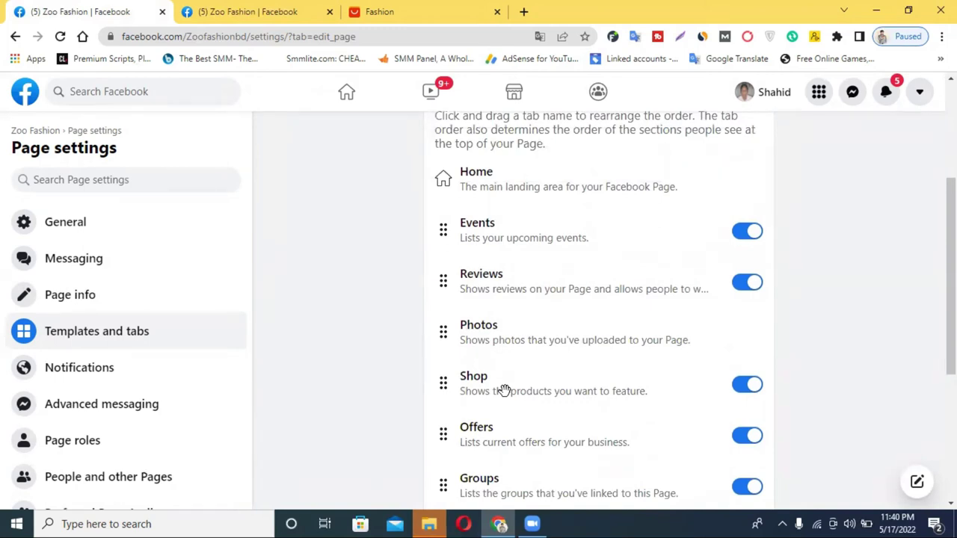
pyautogui.moveTo(505, 390); pyautogui.dragTo(516, 217)
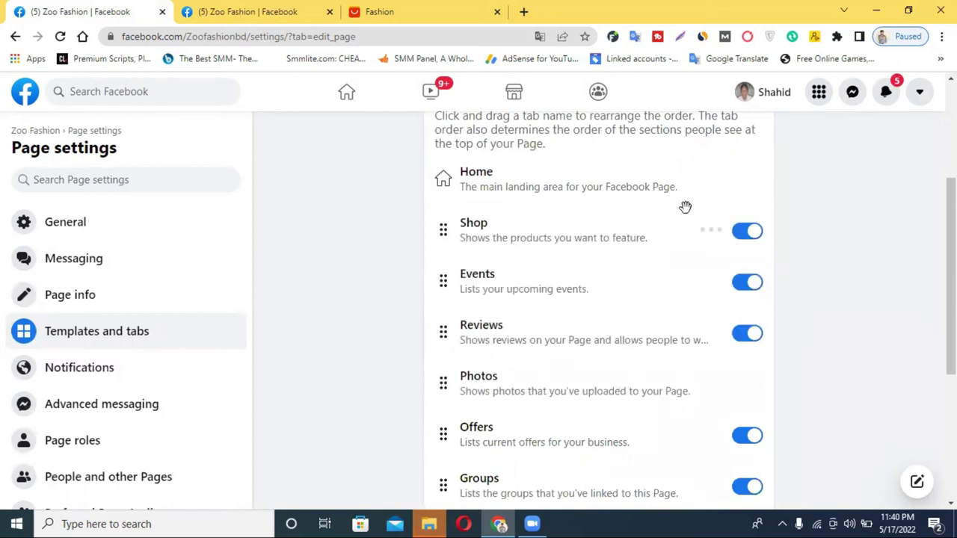
pyautogui.click(746, 234)
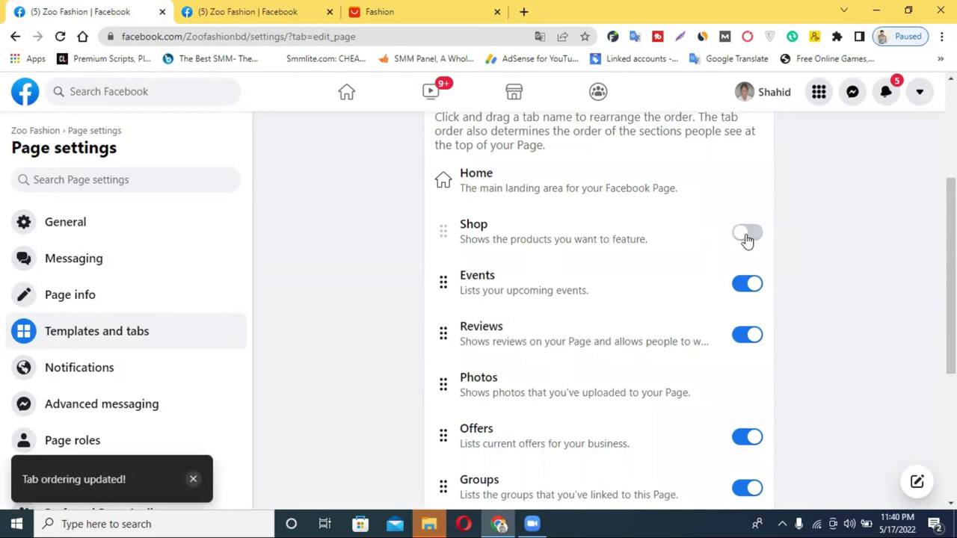
pyautogui.click(746, 235)
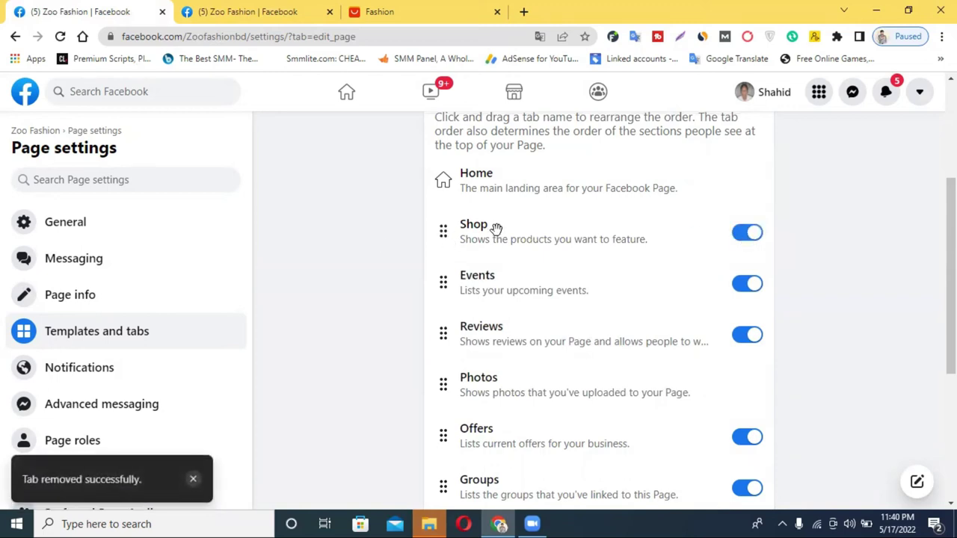
# Step: Drag the Photos and Videos tabs up beneath Shop, ahead of Events
pyautogui.moveTo(504, 393); pyautogui.dragTo(504, 286)
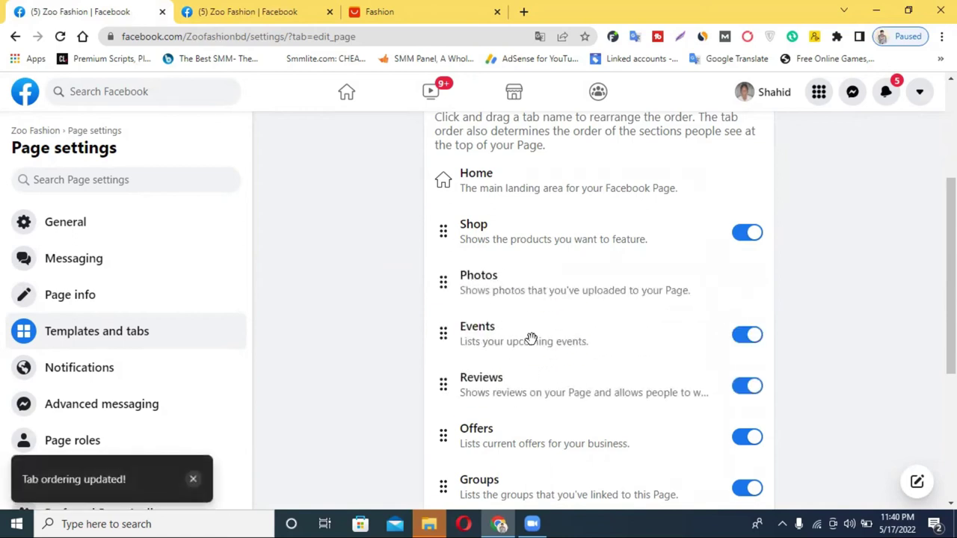
pyautogui.scroll(-1, 526, 320)
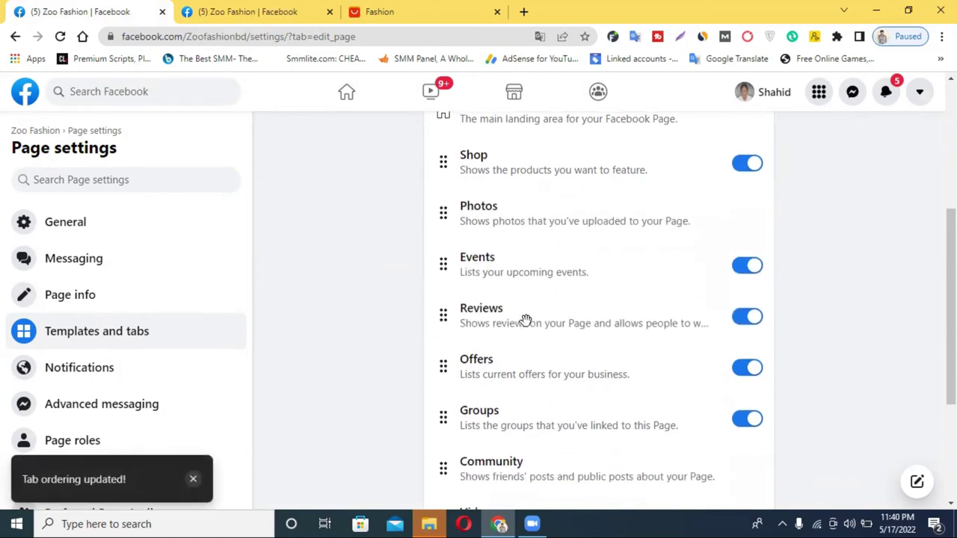
pyautogui.scroll(-2, 526, 320)
pyautogui.moveTo(512, 385); pyautogui.dragTo(518, 148)
pyautogui.scroll(2, 523, 216)
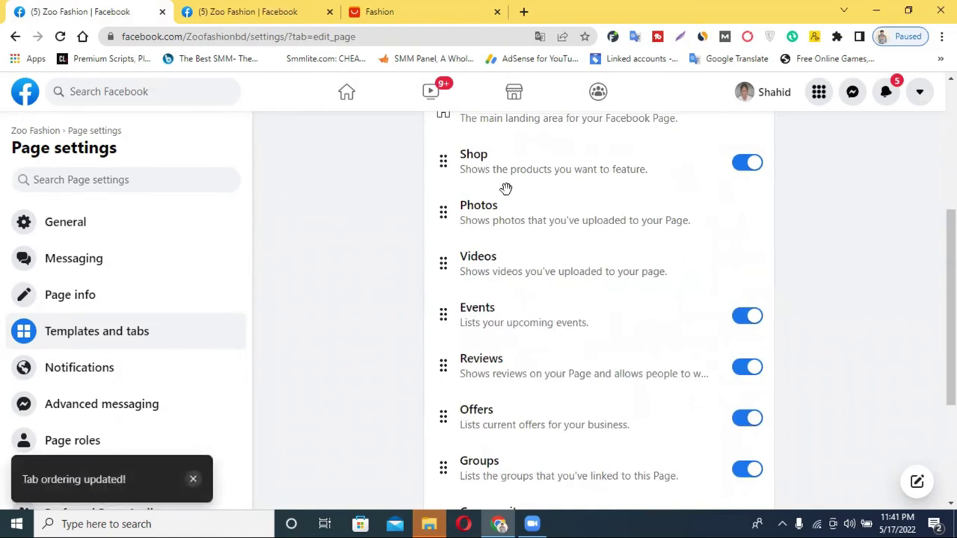
pyautogui.scroll(1, 506, 188)
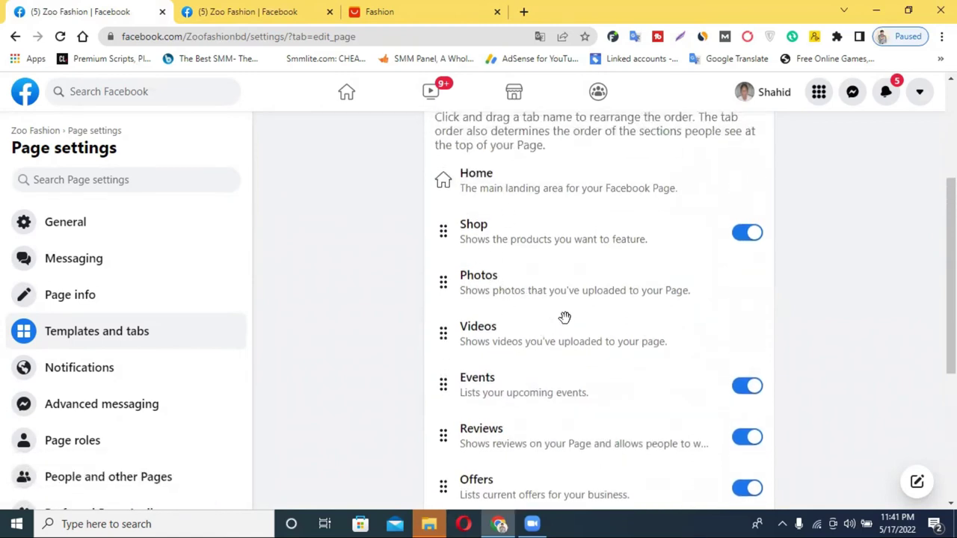
pyautogui.scroll(-4, 563, 317)
# Step: Move About above Events and Live just below Shop, and switch the Live tab on
pyautogui.moveTo(511, 376); pyautogui.dragTo(526, 130)
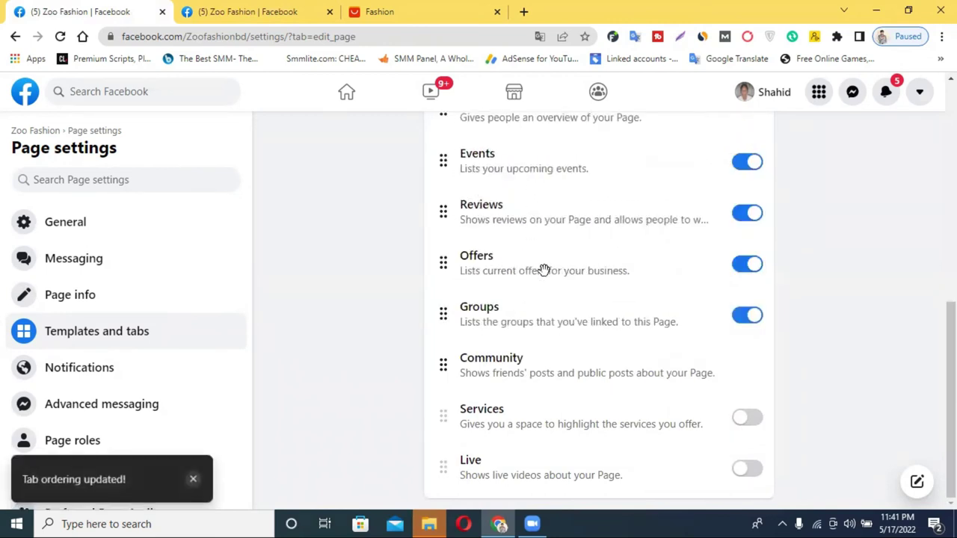
pyautogui.moveTo(535, 468); pyautogui.dragTo(579, 132)
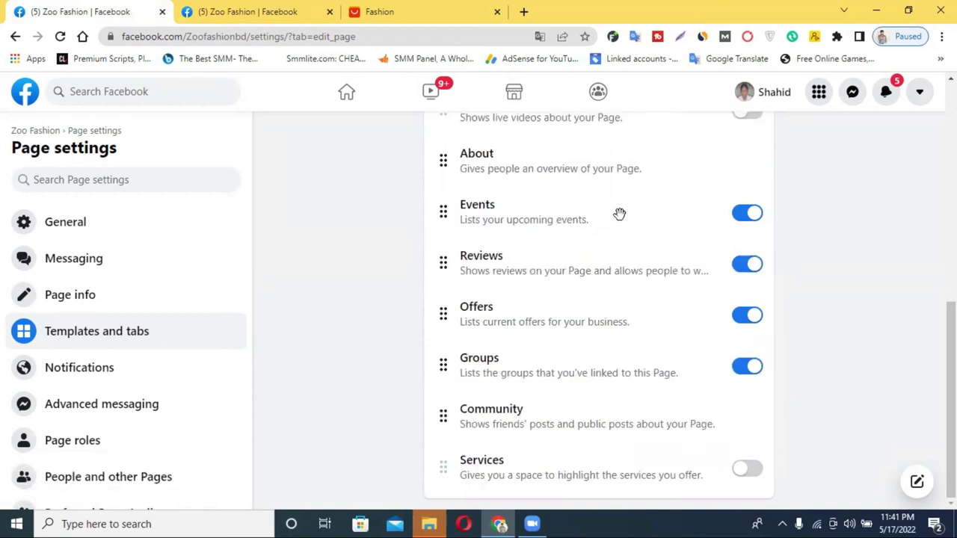
pyautogui.scroll(3, 591, 259)
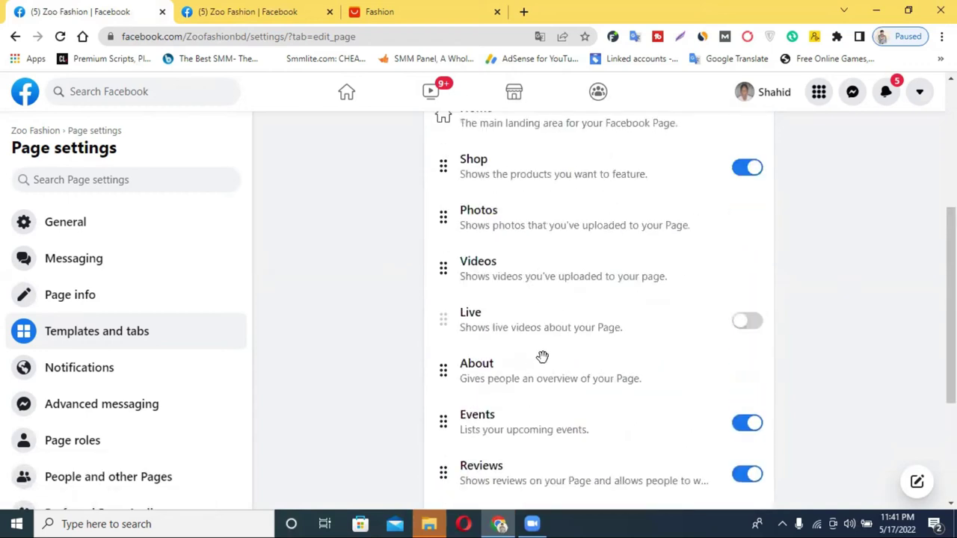
pyautogui.moveTo(515, 333); pyautogui.dragTo(563, 255)
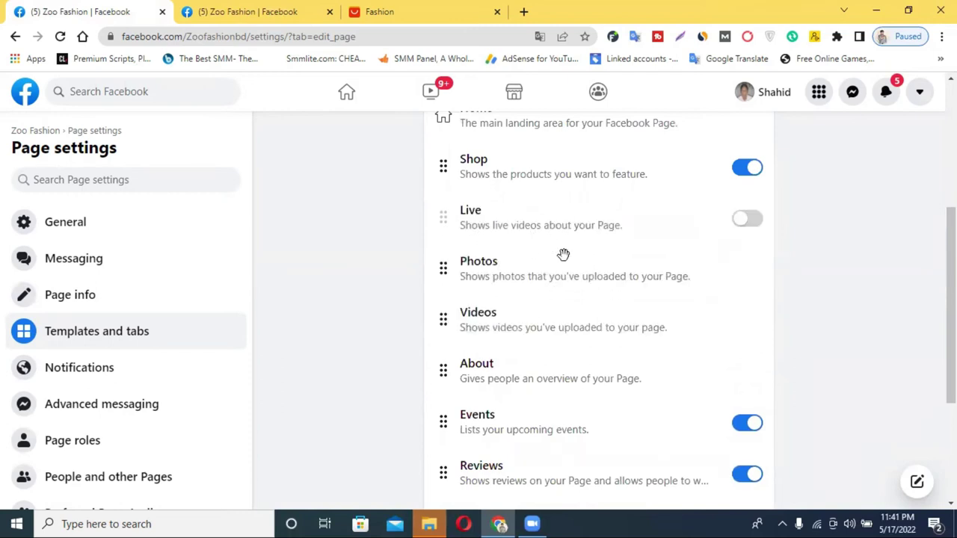
pyautogui.click(743, 223)
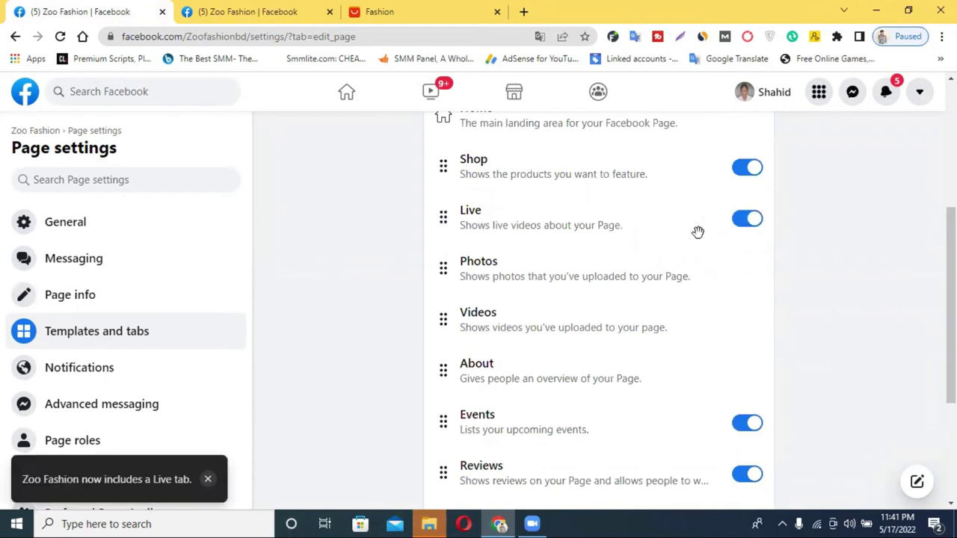
pyautogui.scroll(-3, 697, 232)
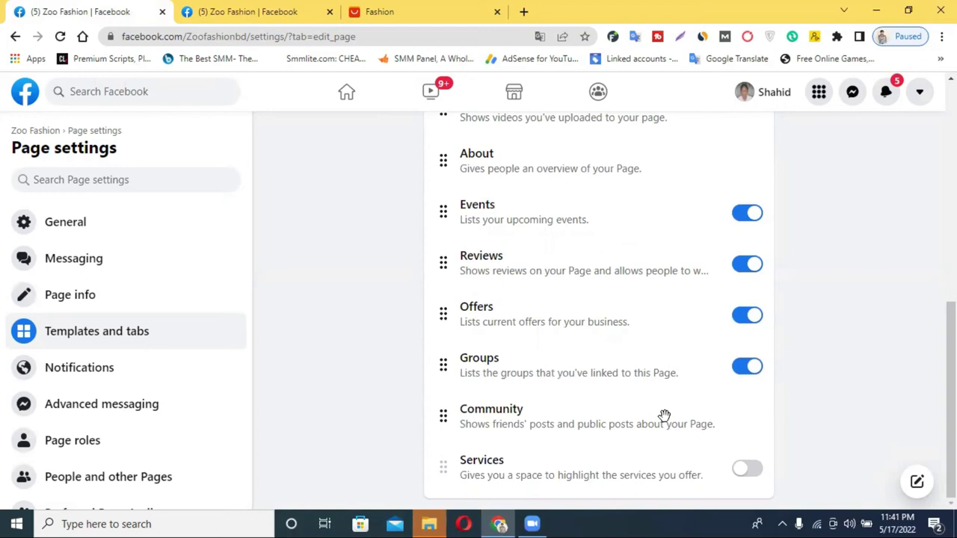
pyautogui.scroll(6, 643, 239)
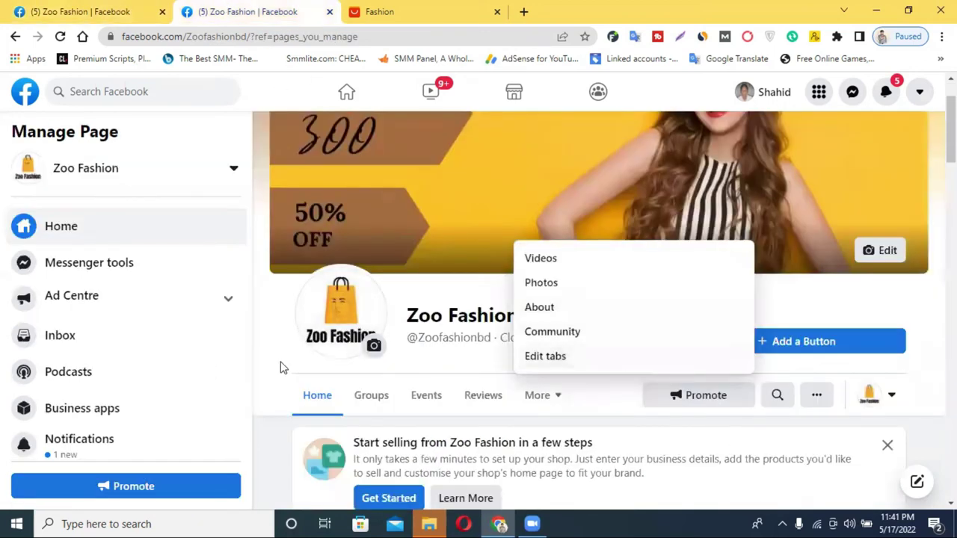
# Step: Reload the Zoo Fashion page and check its extra tabs list for the new tabs
pyautogui.click(383, 423)
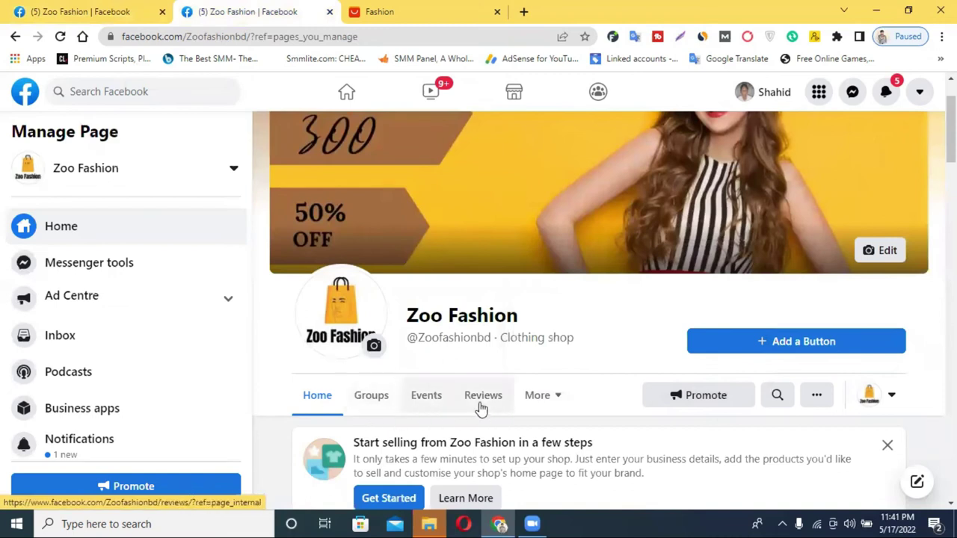
pyautogui.click(61, 37)
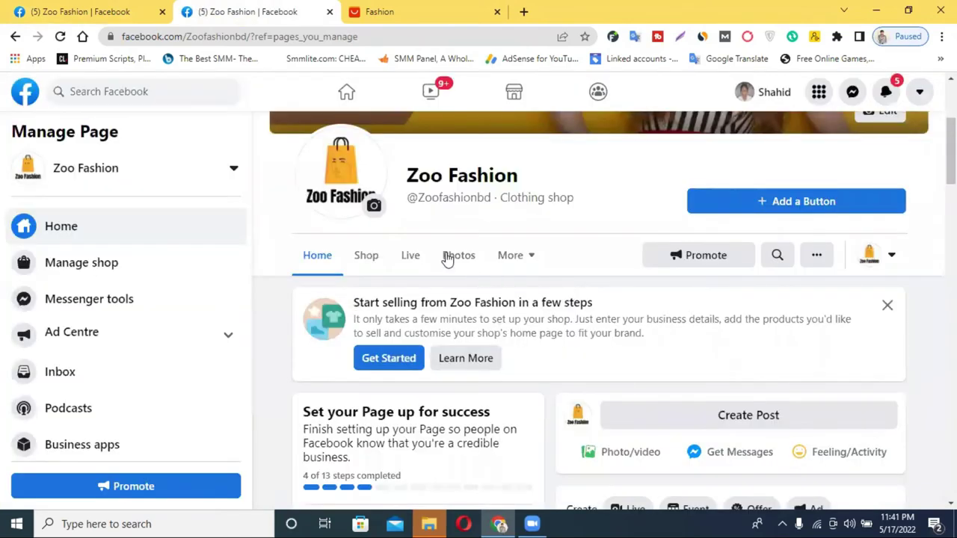
pyautogui.click(523, 263)
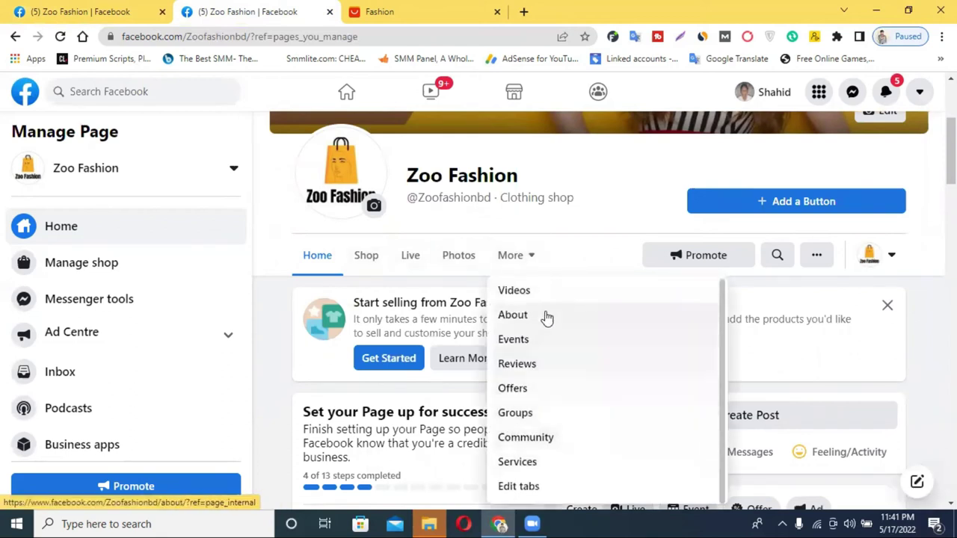
pyautogui.click(266, 332)
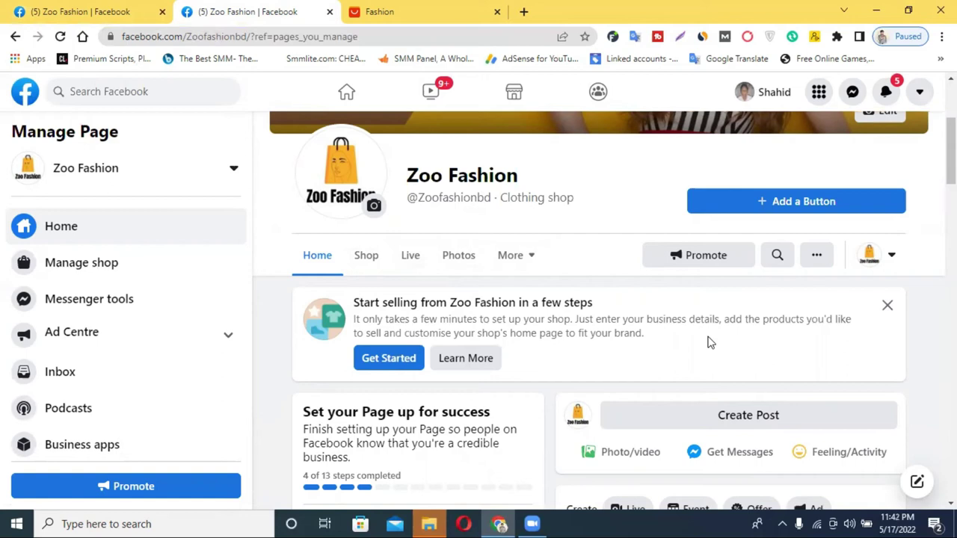
# Step: Scroll down the page and open Zoo Fashion's Page settings
pyautogui.scroll(-6, 647, 237)
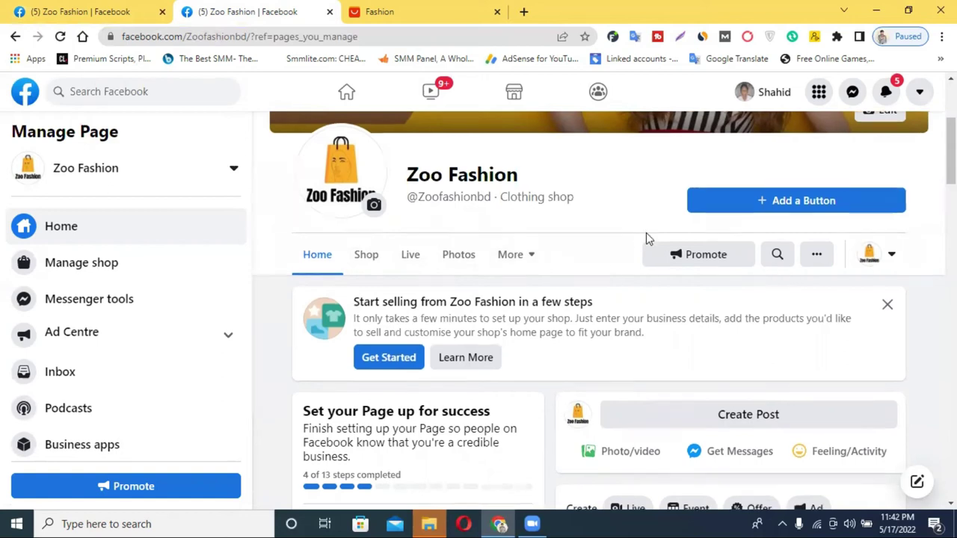
pyautogui.scroll(-10, 583, 272)
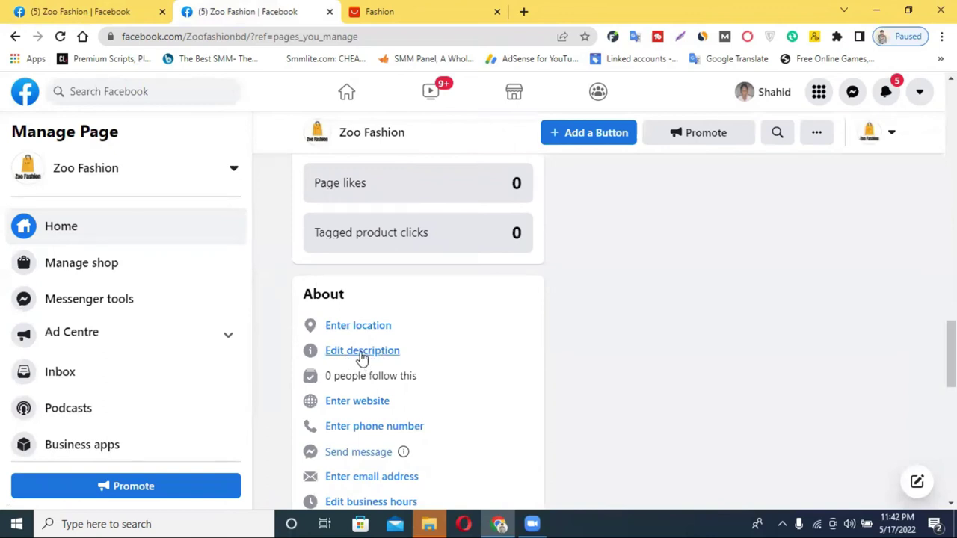
pyautogui.scroll(-2, 412, 381)
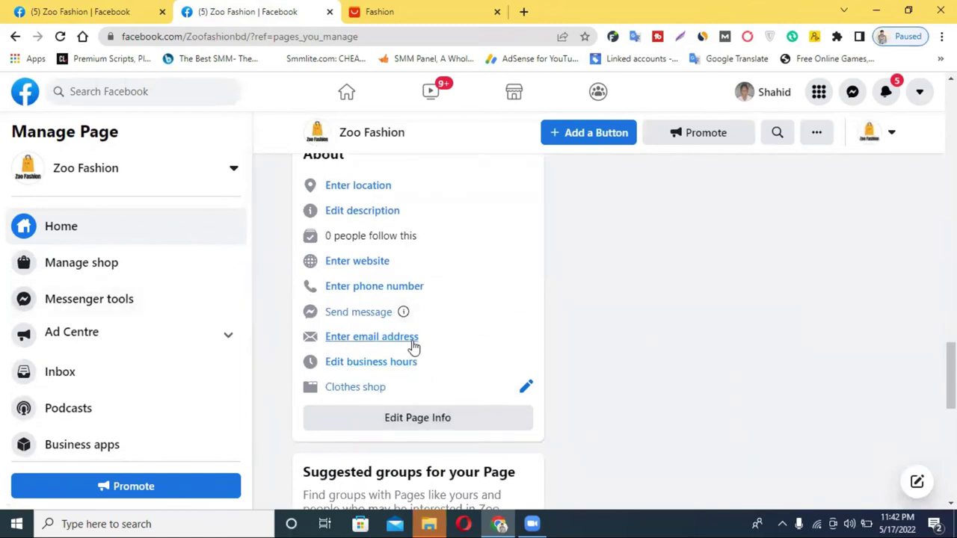
pyautogui.scroll(-3, 74, 352)
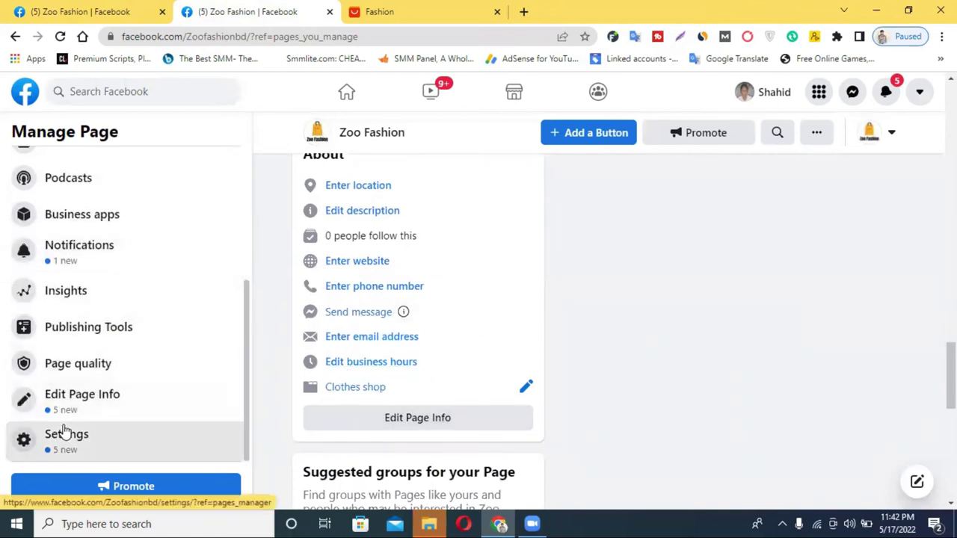
pyautogui.click(65, 433)
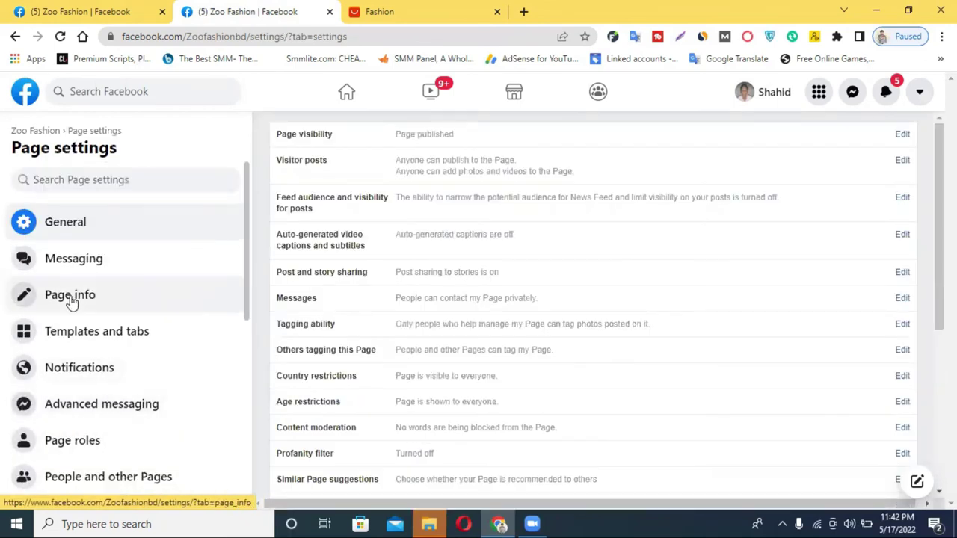
# Step: In Page info, set the contact phone country code to Bangladesh BD+880
pyautogui.click(94, 300)
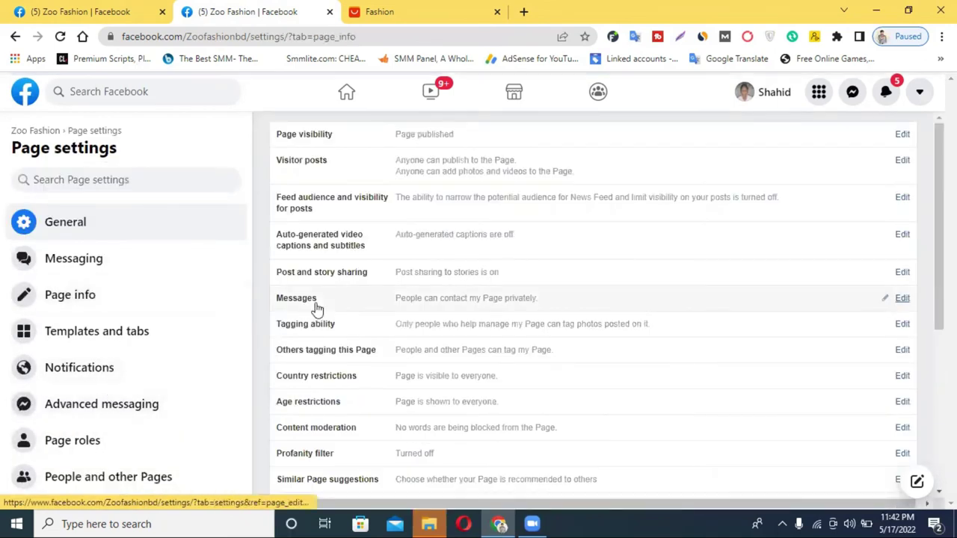
pyautogui.scroll(-4, 494, 374)
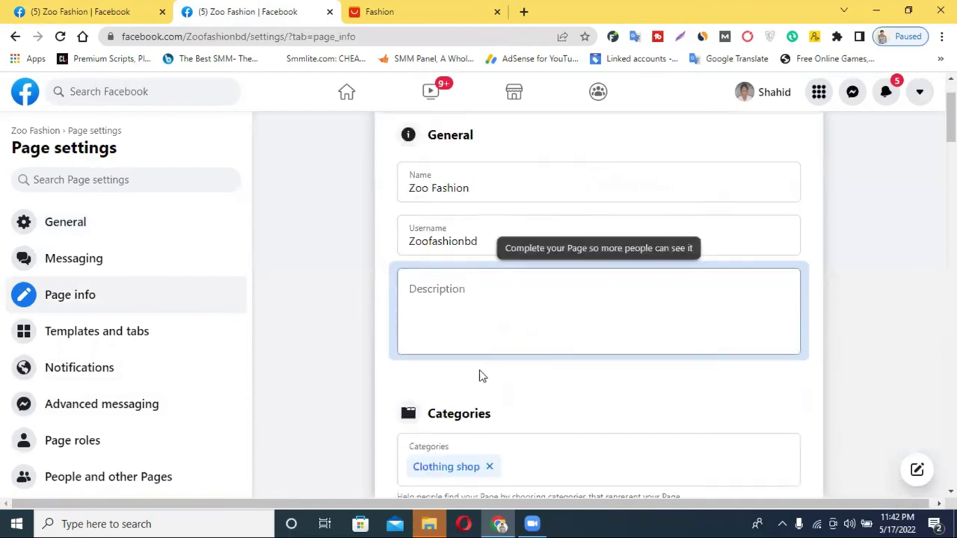
pyautogui.scroll(-2, 553, 284)
pyautogui.click(527, 290)
pyautogui.click(456, 288)
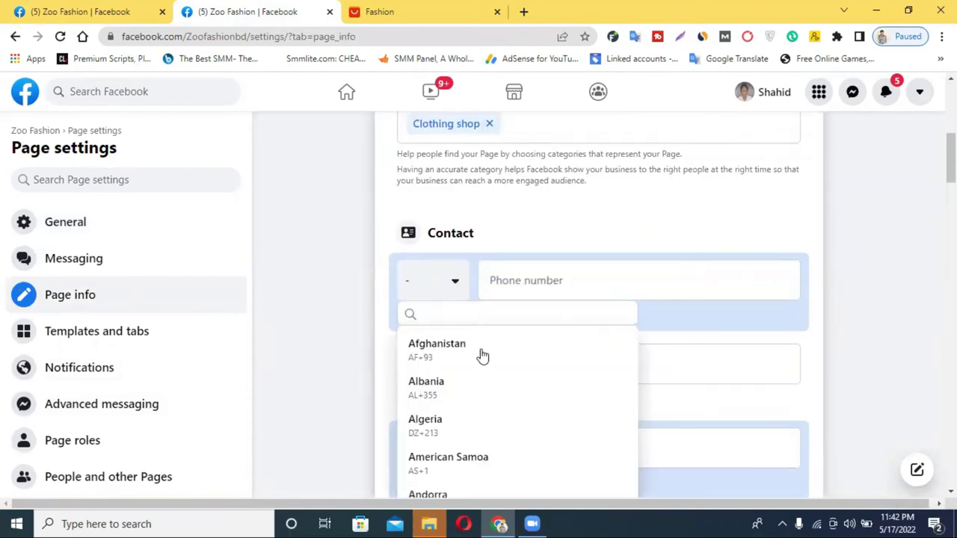
pyautogui.scroll(-6, 490, 410)
pyautogui.scroll(-1, 459, 434)
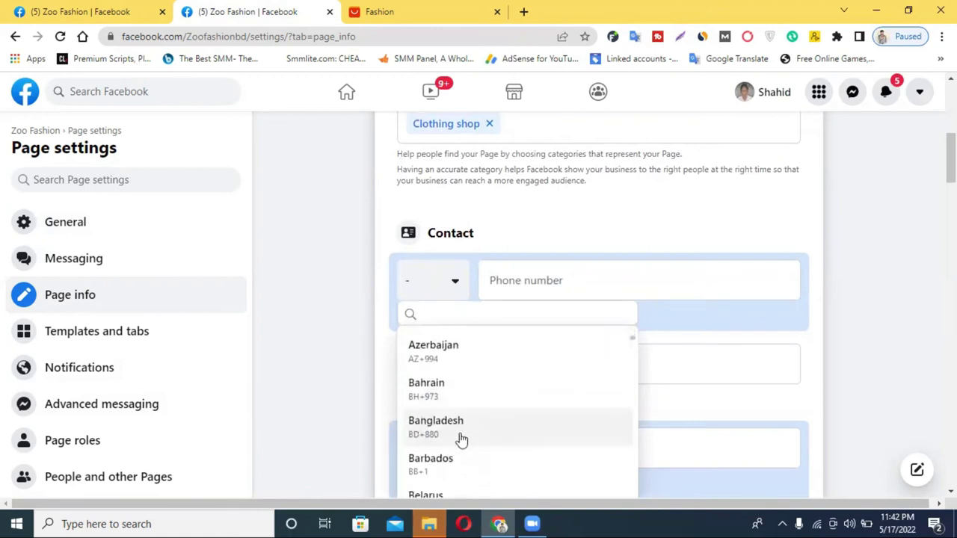
pyautogui.click(456, 428)
# Step: Enter the business phone number and click away so it saves
pyautogui.click(527, 362)
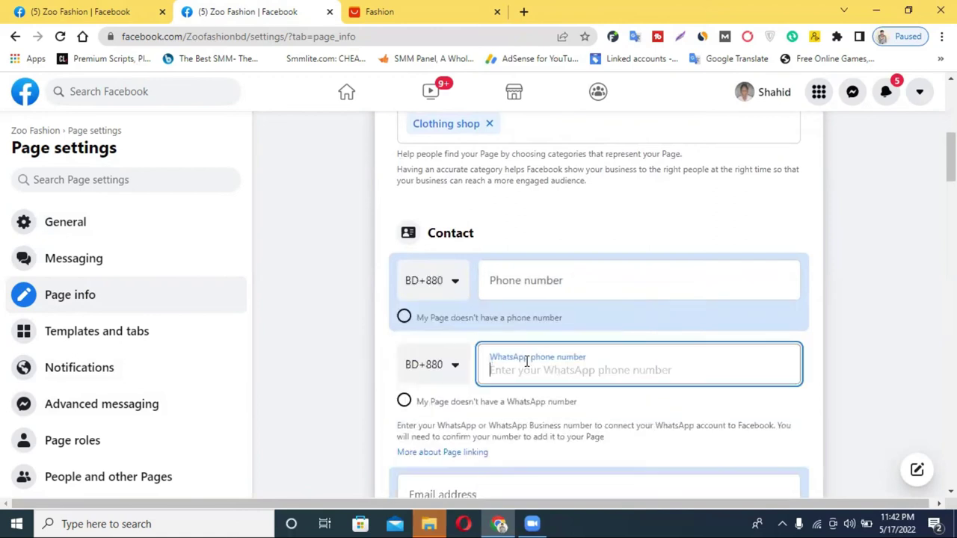
pyautogui.click(551, 282)
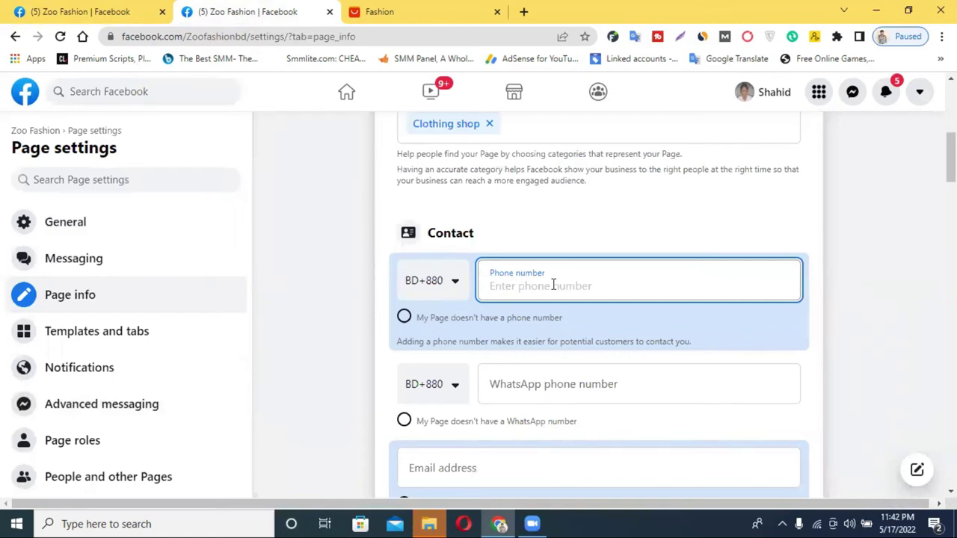
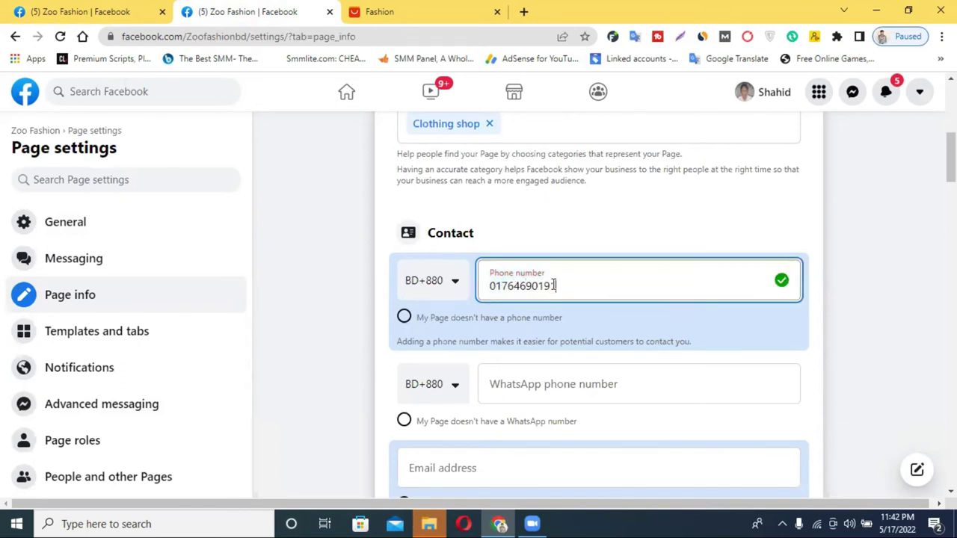
pyautogui.click(603, 226)
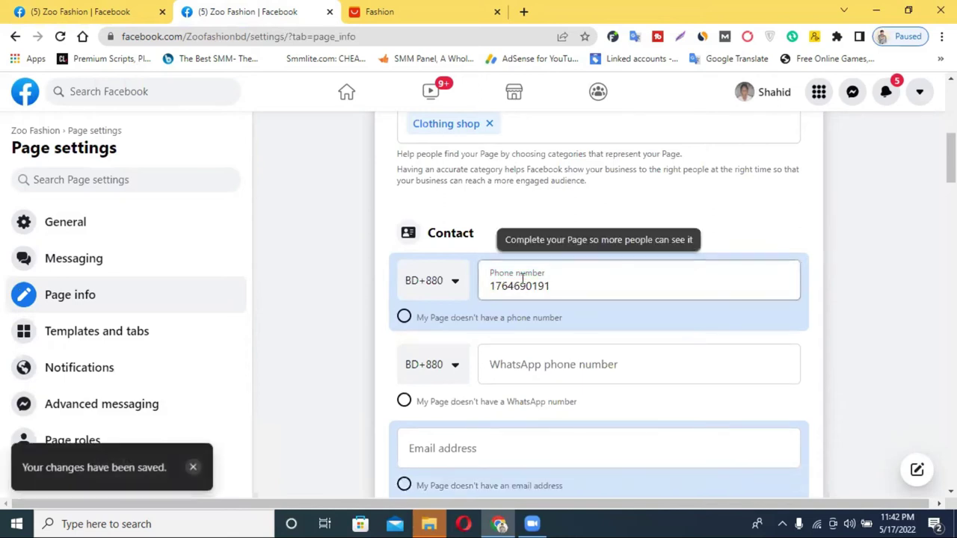
pyautogui.scroll(-1, 758, 318)
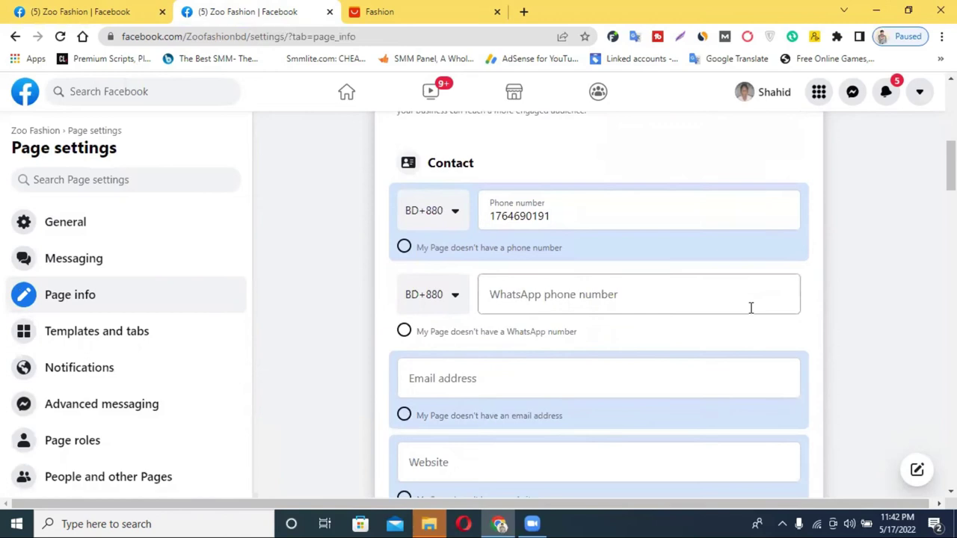
# Step: Fill in the page's contact email address in the Contact section and let it save
pyautogui.scroll(1, 750, 306)
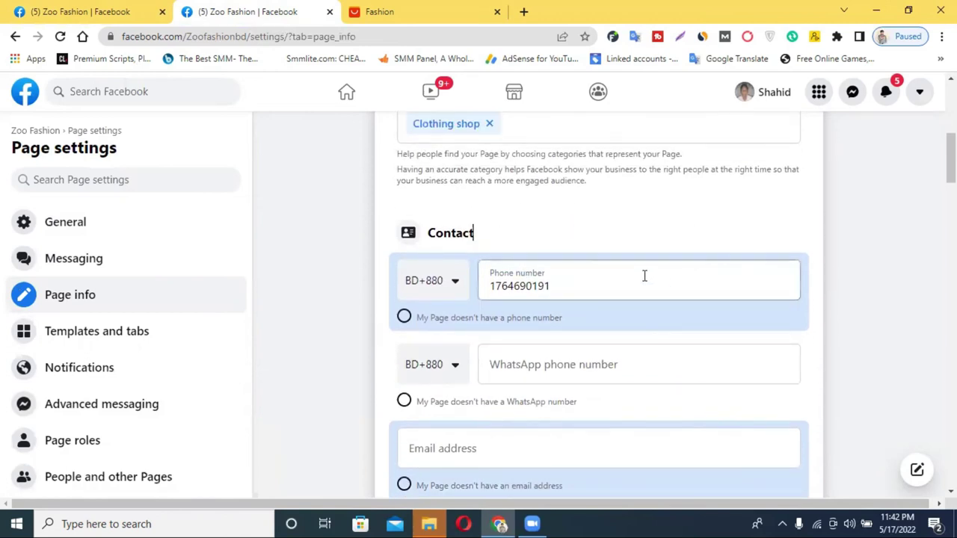
pyautogui.scroll(-1, 645, 276)
pyautogui.scroll(-1, 649, 307)
pyautogui.click(470, 313)
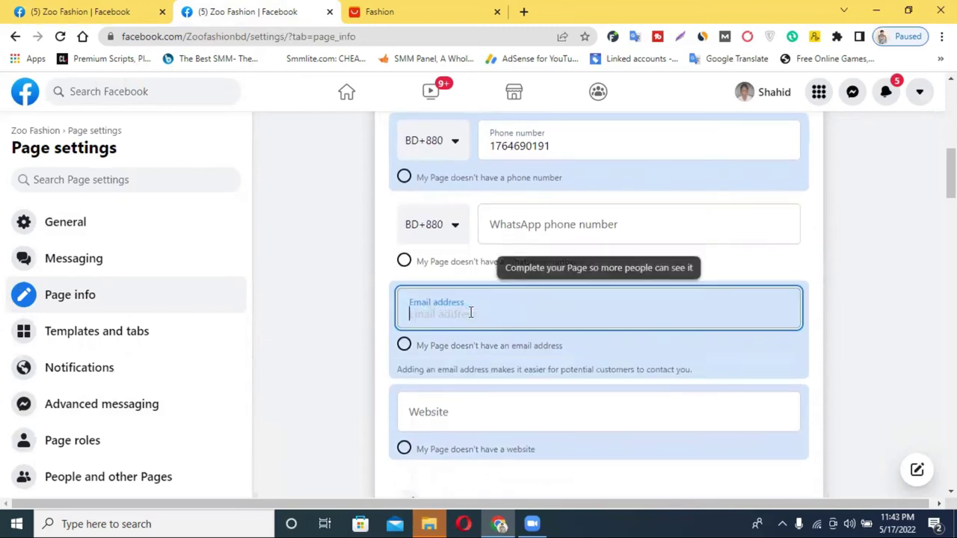
pyautogui.click(142, 9)
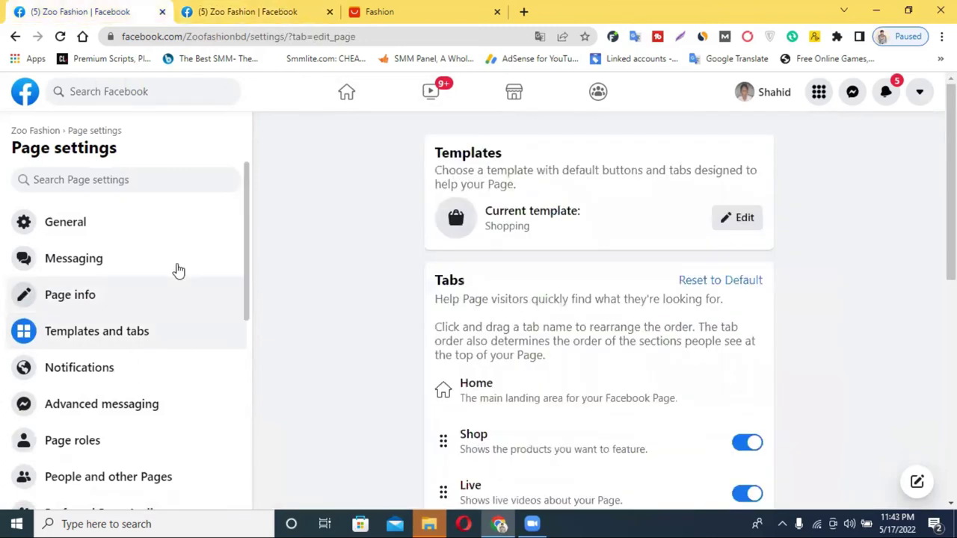
pyautogui.click(279, 11)
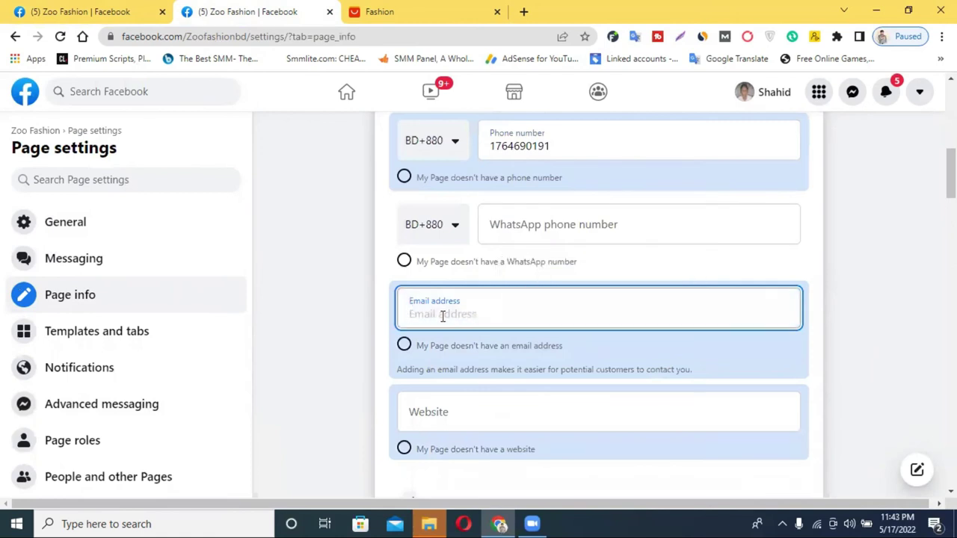
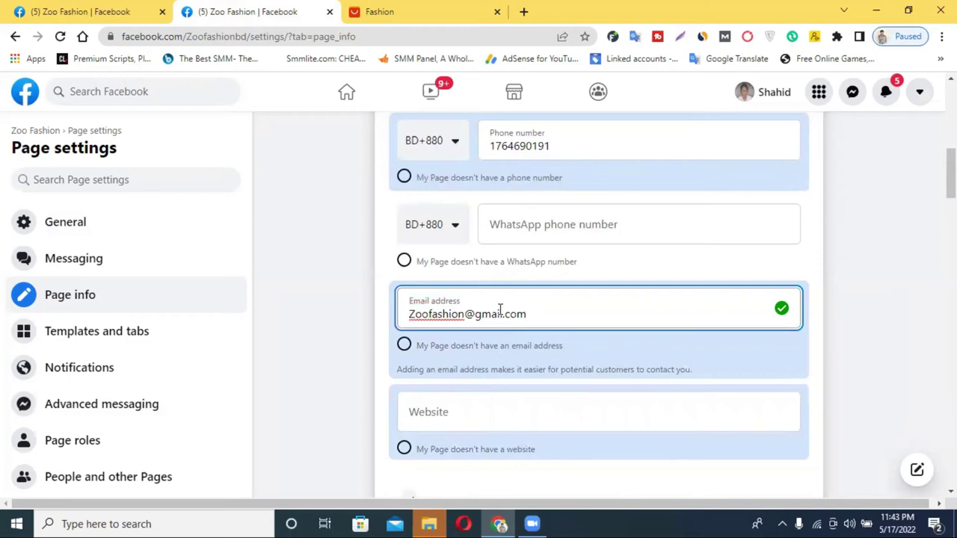
pyautogui.click(733, 361)
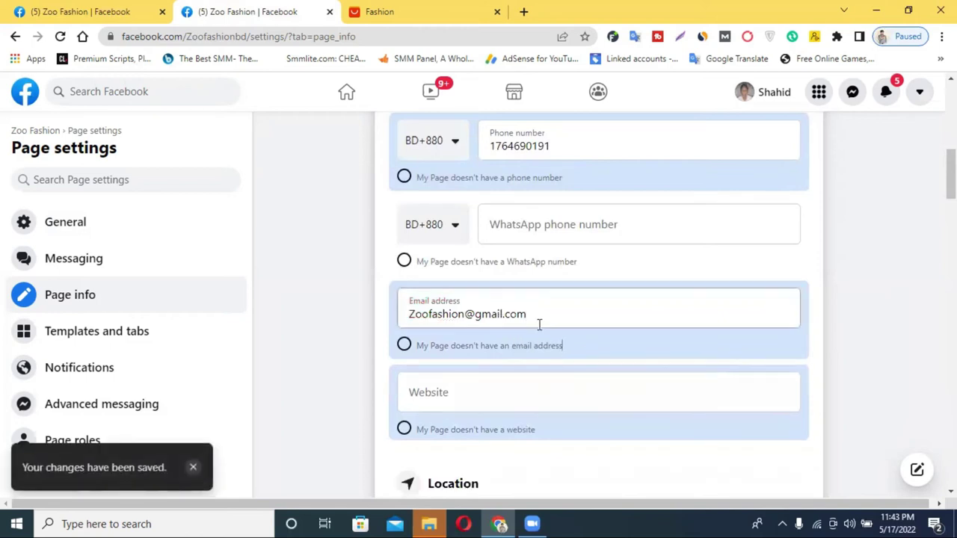
# Step: Set the Page's website to Zoofashion.com
pyautogui.scroll(-1, 521, 389)
pyautogui.click(430, 329)
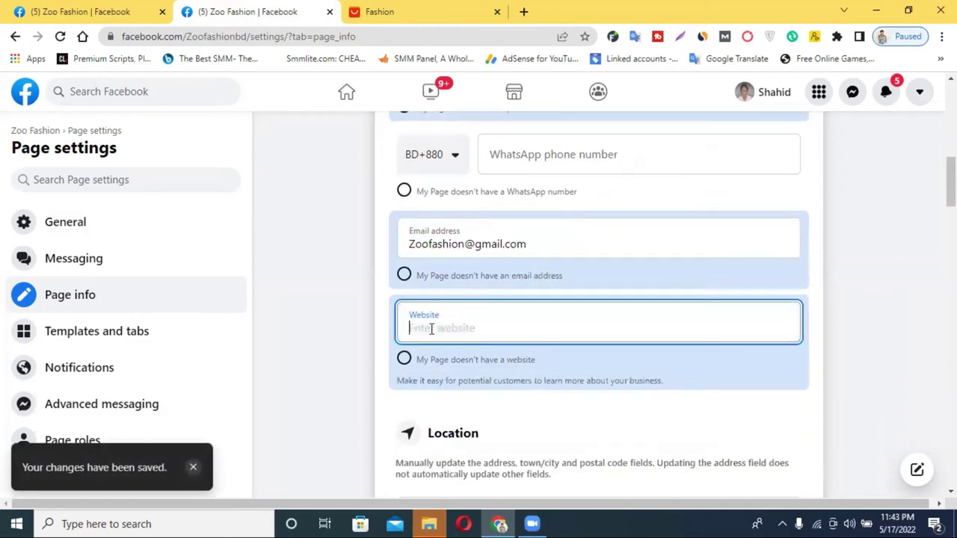
pyautogui.write('Zoofashio')
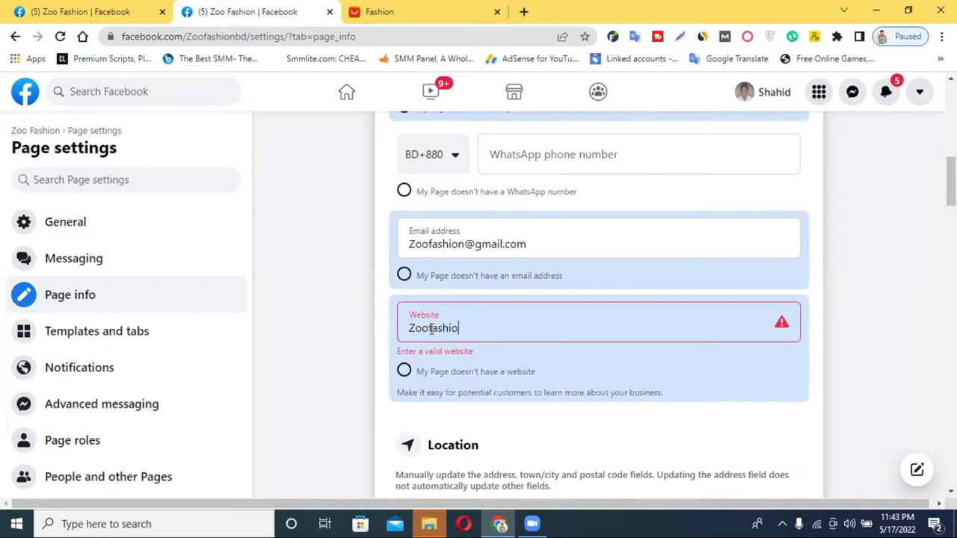
pyautogui.write('com')
pyautogui.click(773, 389)
# Step: Autofill the location address, choose the Tangail city suggestion and dismiss the query error
pyautogui.scroll(-2, 765, 415)
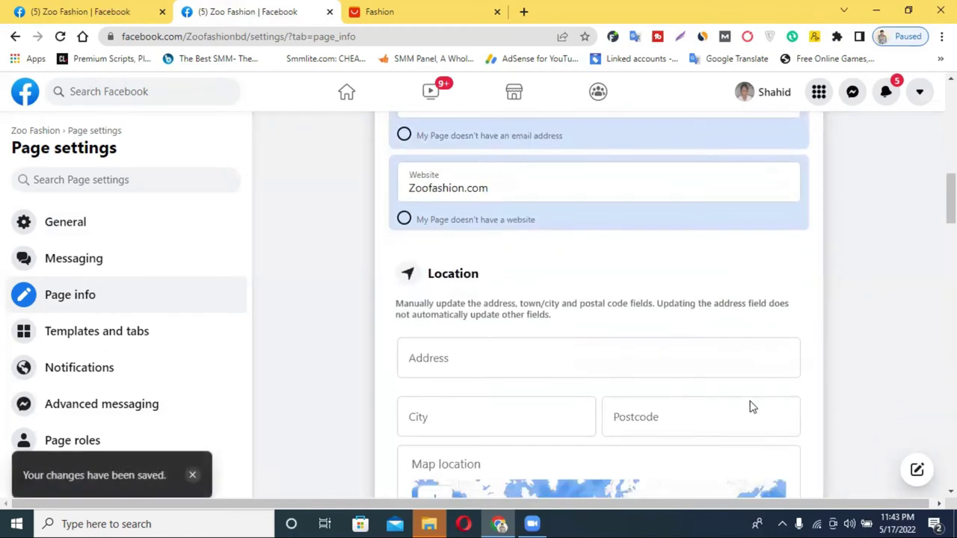
pyautogui.click(491, 352)
pyautogui.press('Down')
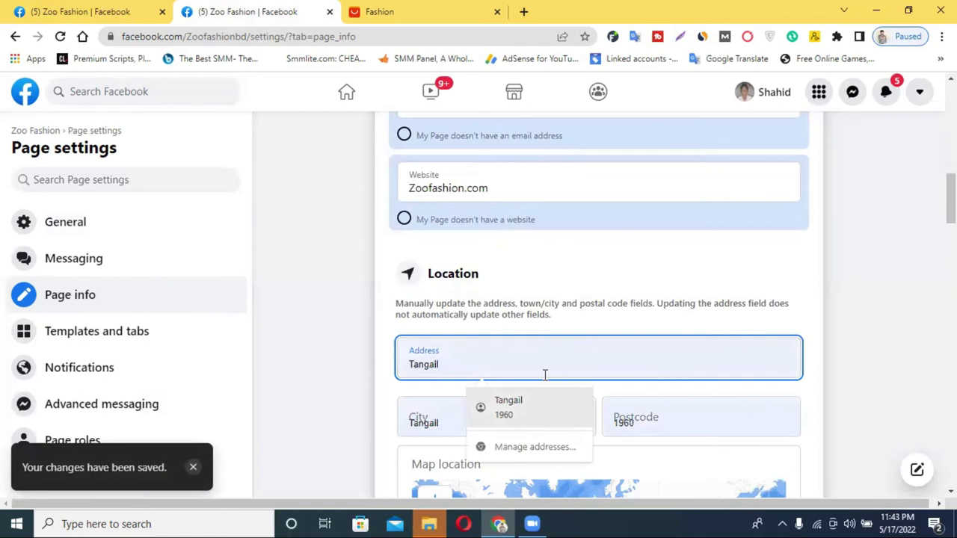
pyautogui.press('Return')
pyautogui.scroll(-3, 683, 363)
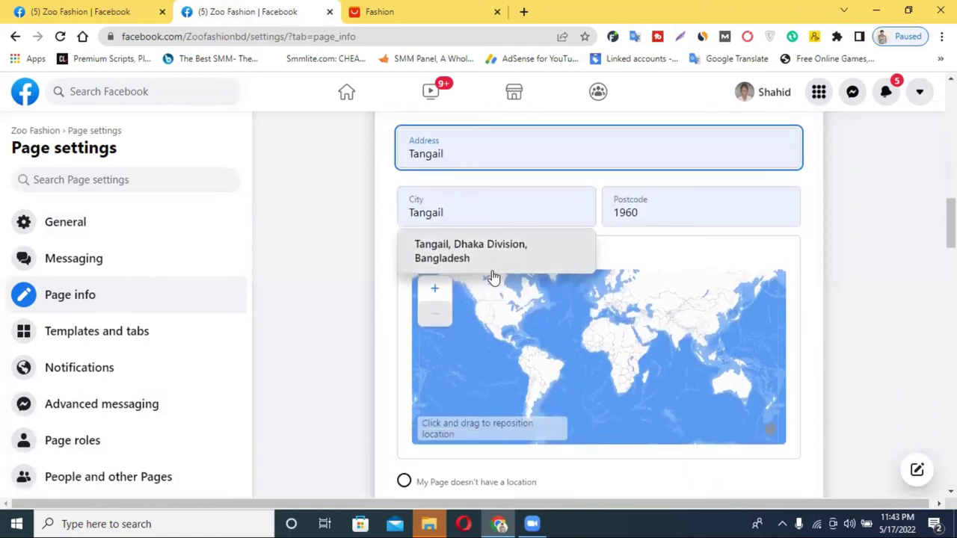
pyautogui.click(490, 260)
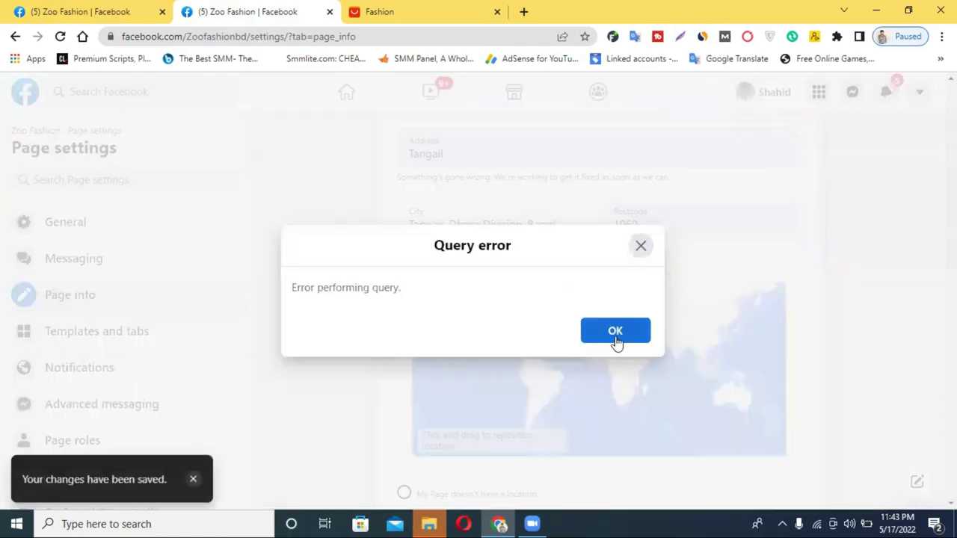
pyautogui.click(615, 331)
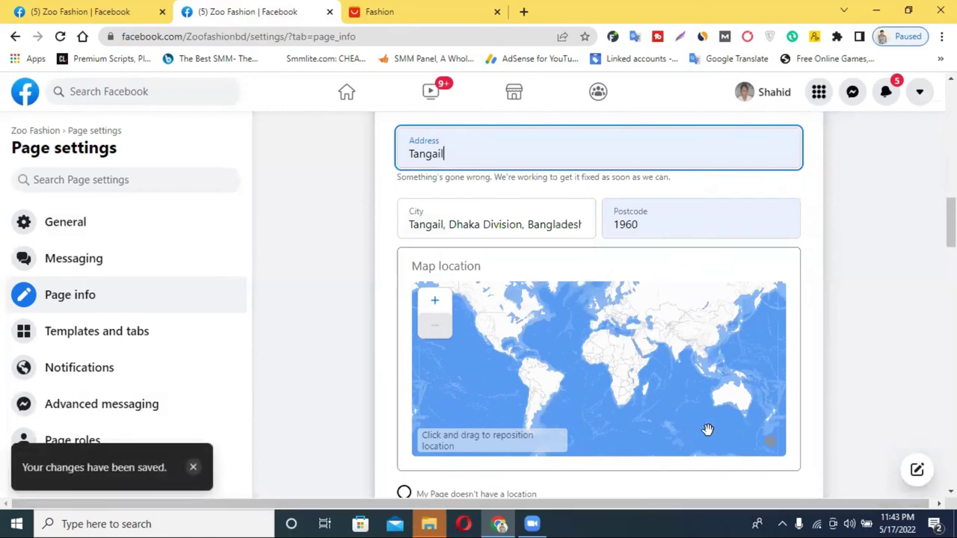
pyautogui.scroll(7, 786, 418)
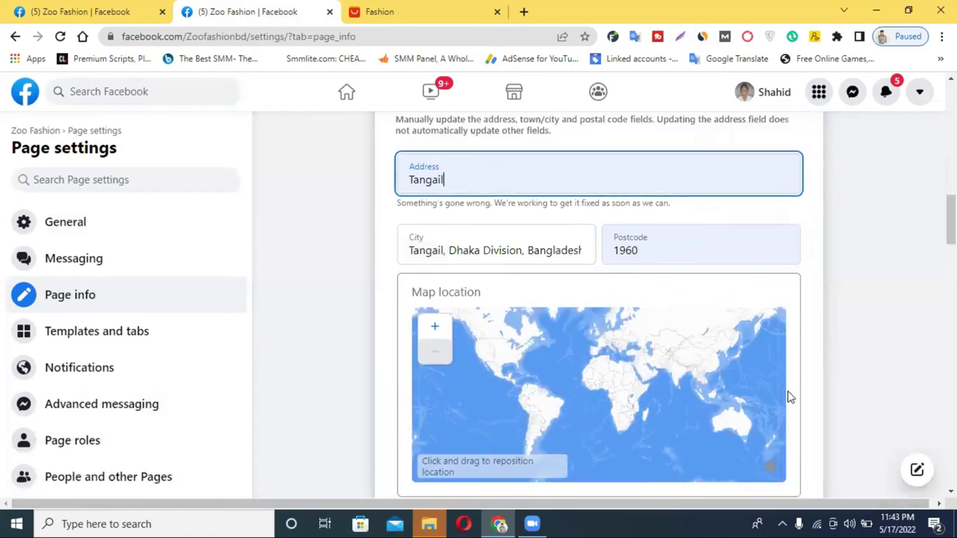
pyautogui.scroll(-15, 634, 257)
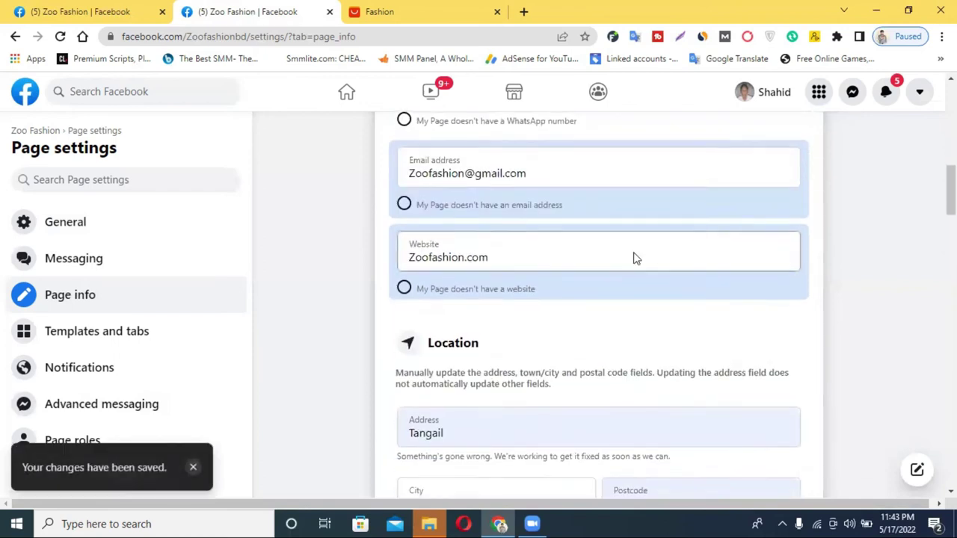
pyautogui.scroll(5, 507, 315)
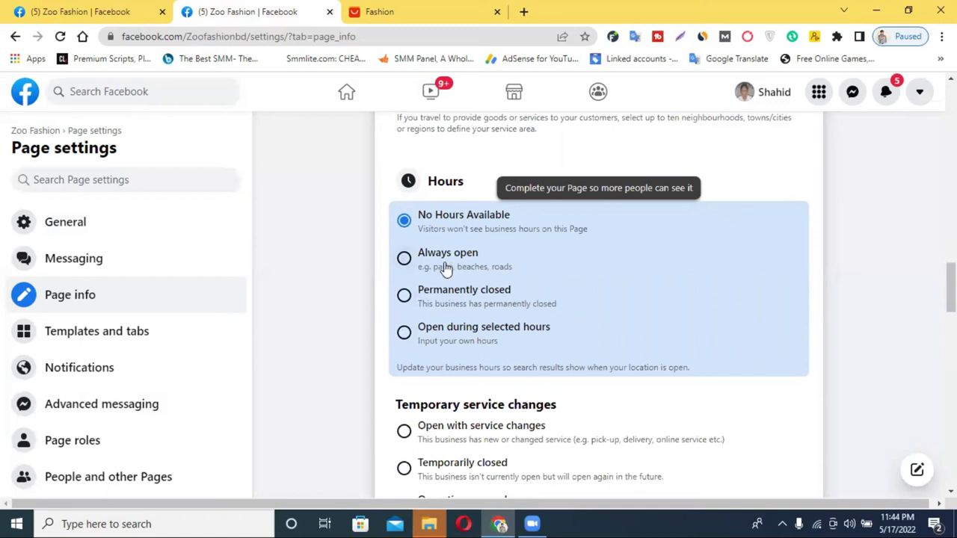
pyautogui.click(405, 263)
pyautogui.scroll(-1, 598, 302)
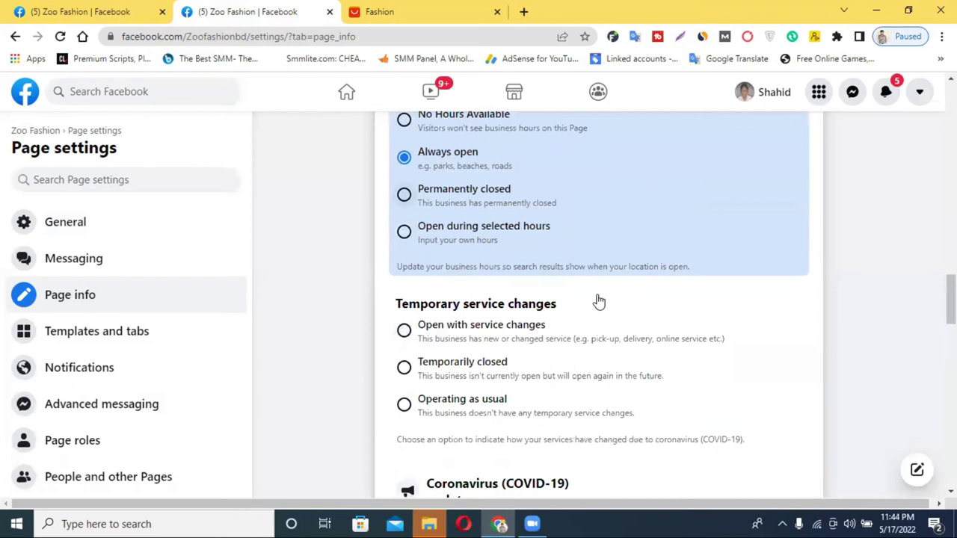
pyautogui.scroll(-1, 598, 301)
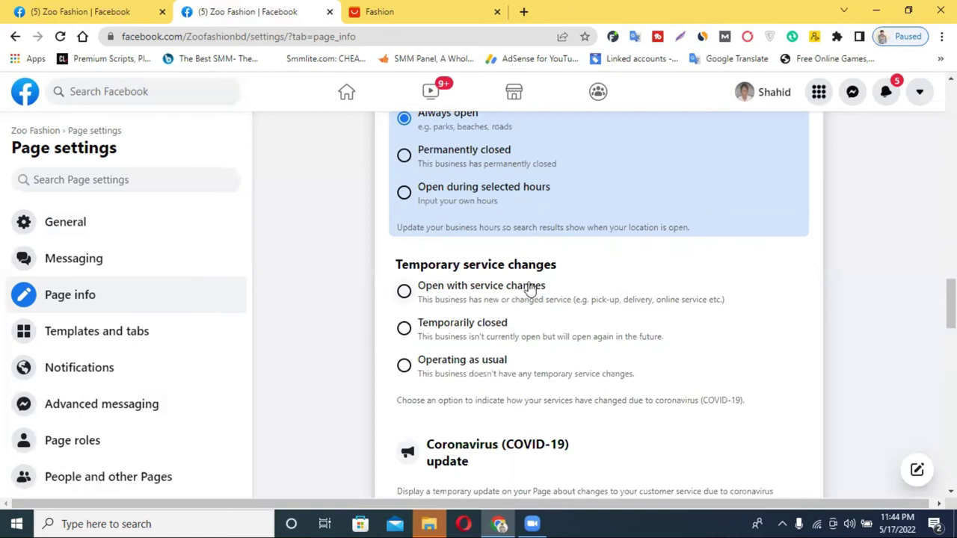
pyautogui.scroll(-2, 520, 298)
pyautogui.scroll(-2, 560, 307)
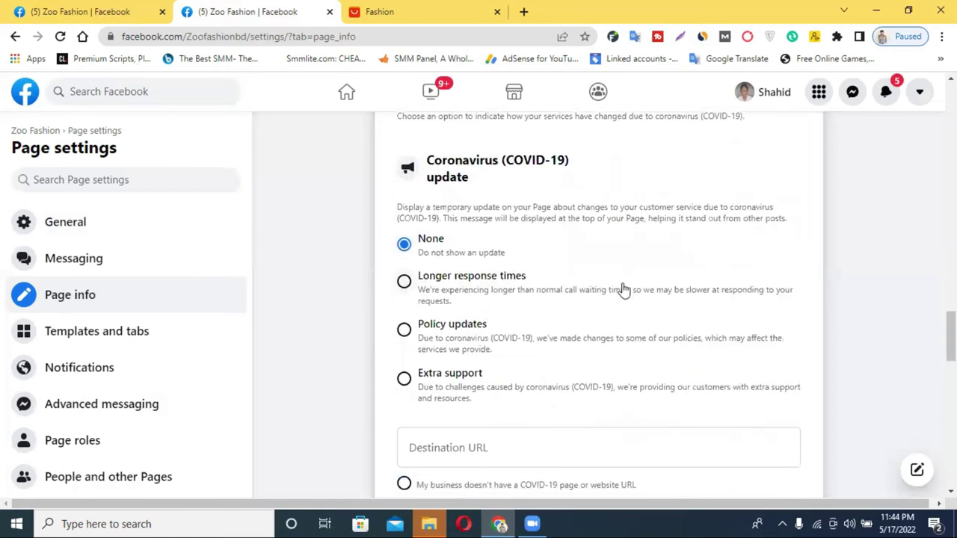
pyautogui.scroll(-2, 576, 306)
pyautogui.scroll(-2, 501, 311)
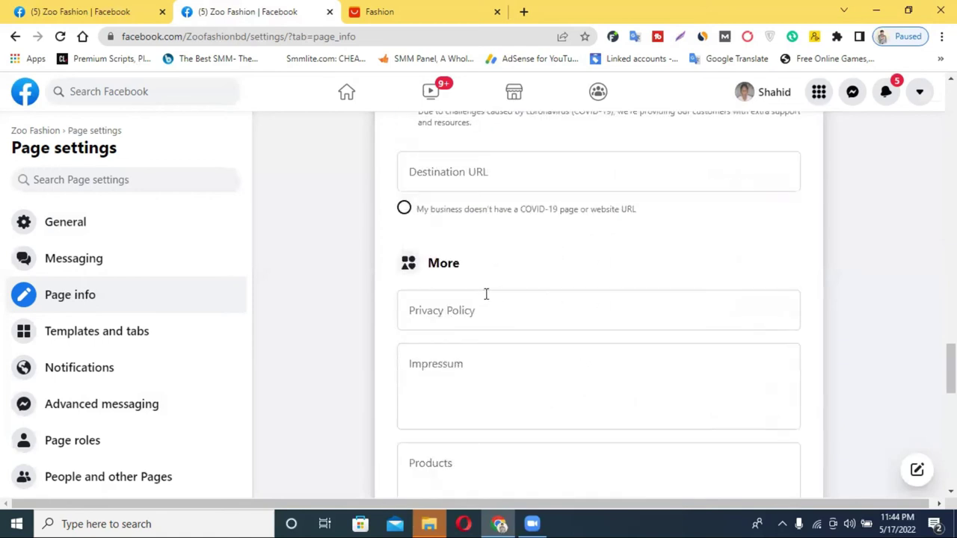
pyautogui.scroll(-4, 479, 300)
pyautogui.scroll(-4, 501, 184)
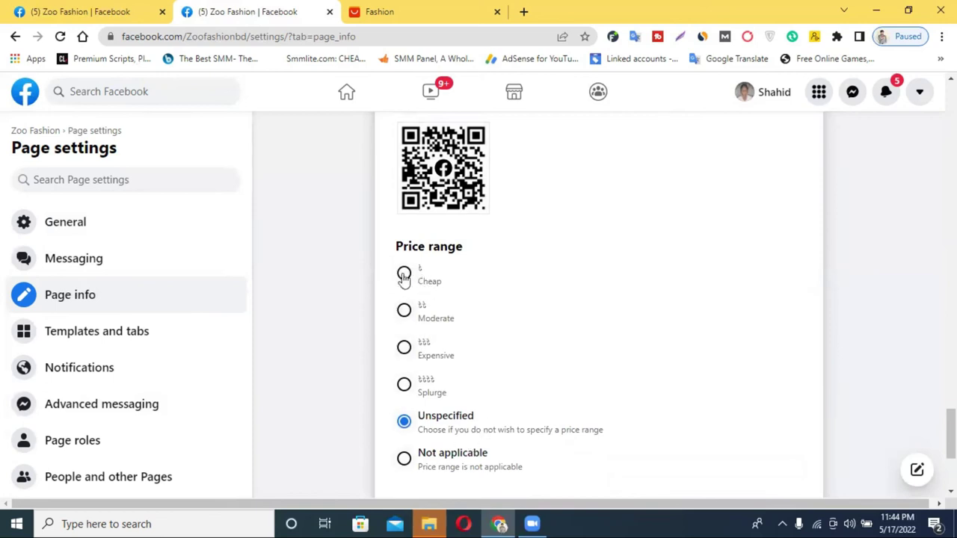
# Step: Set the price range to $$$$ Splurge and the currency to US Dollar
pyautogui.click(403, 385)
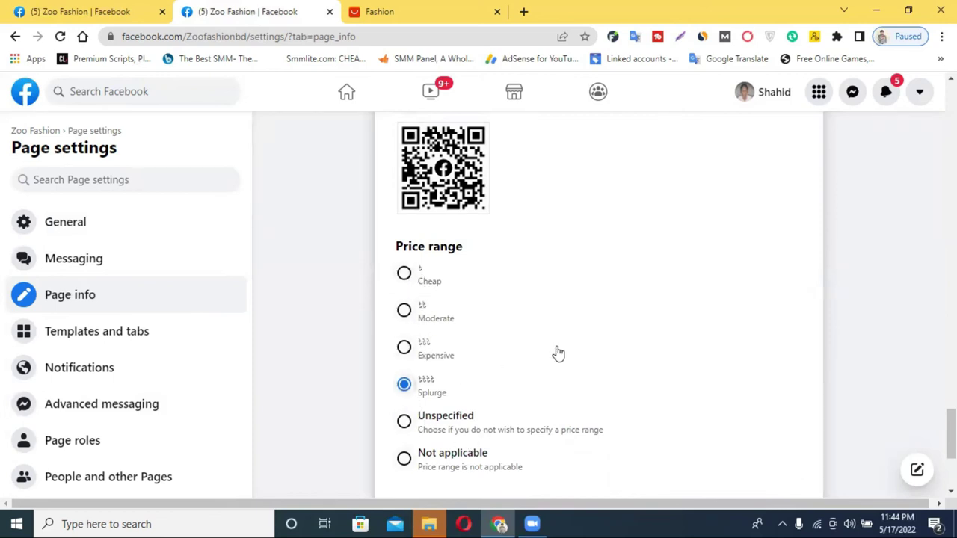
pyautogui.scroll(-3, 556, 352)
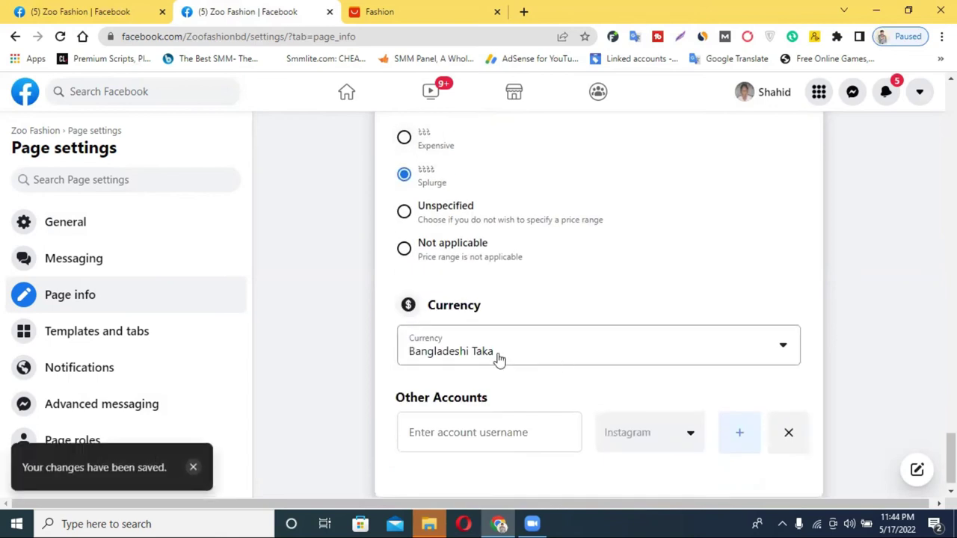
pyautogui.click(609, 356)
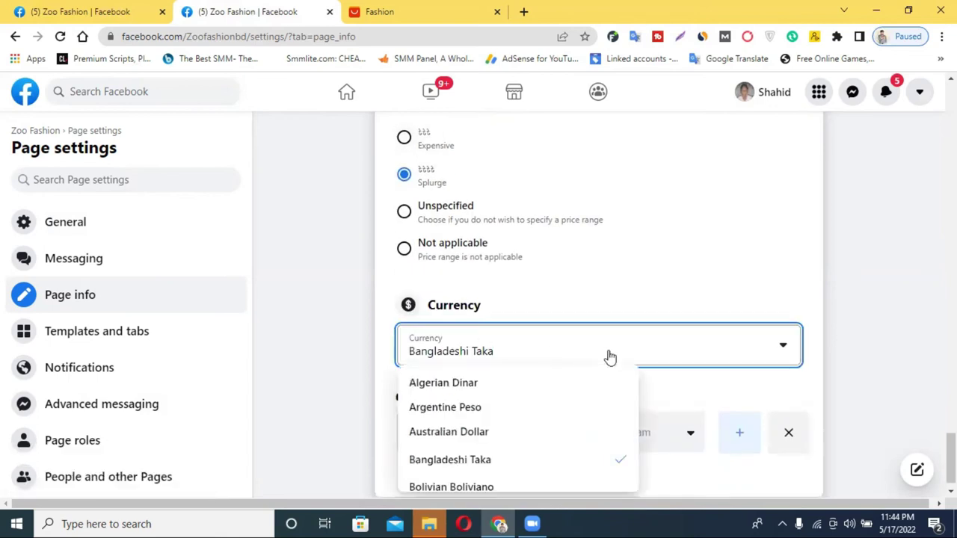
pyautogui.scroll(-1, 751, 275)
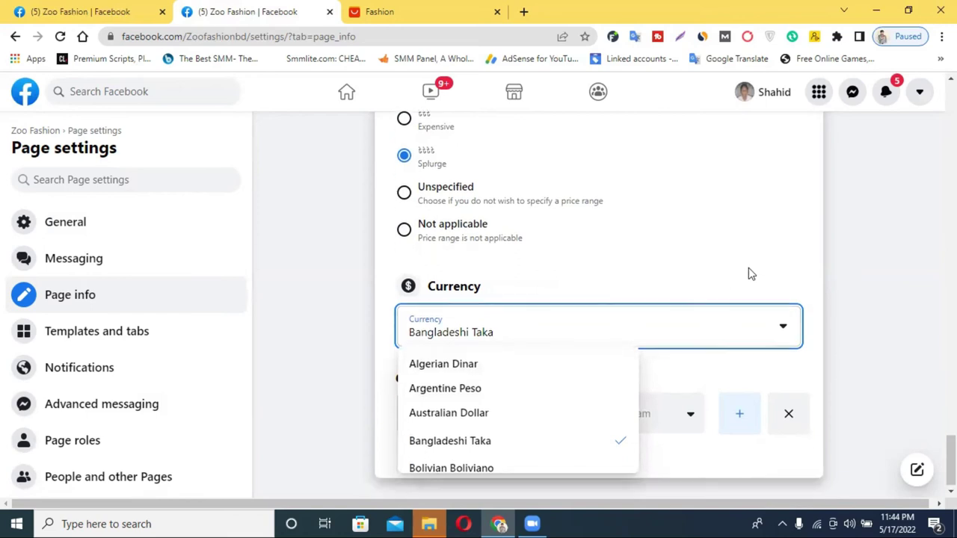
pyautogui.click(747, 263)
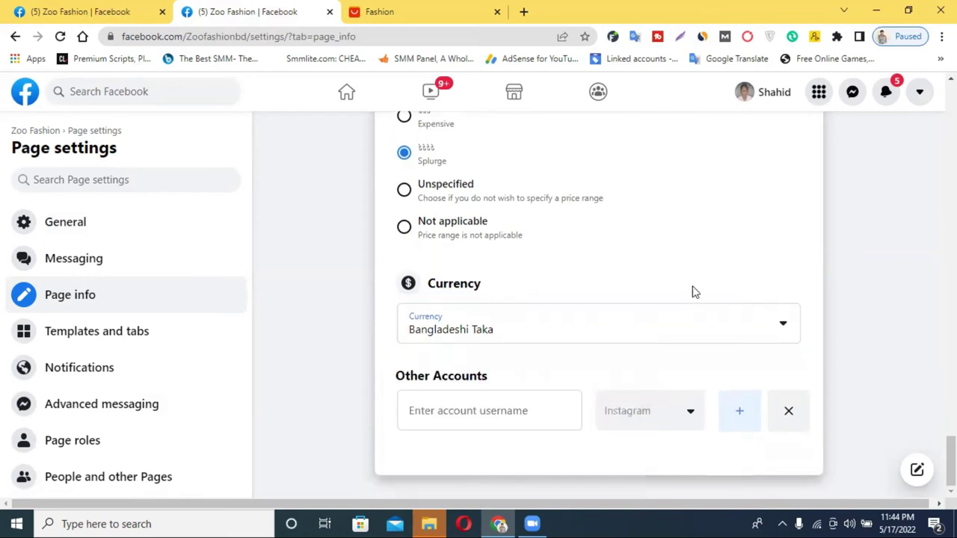
pyautogui.click(553, 336)
pyautogui.scroll(-4, 555, 391)
pyautogui.scroll(-12, 555, 391)
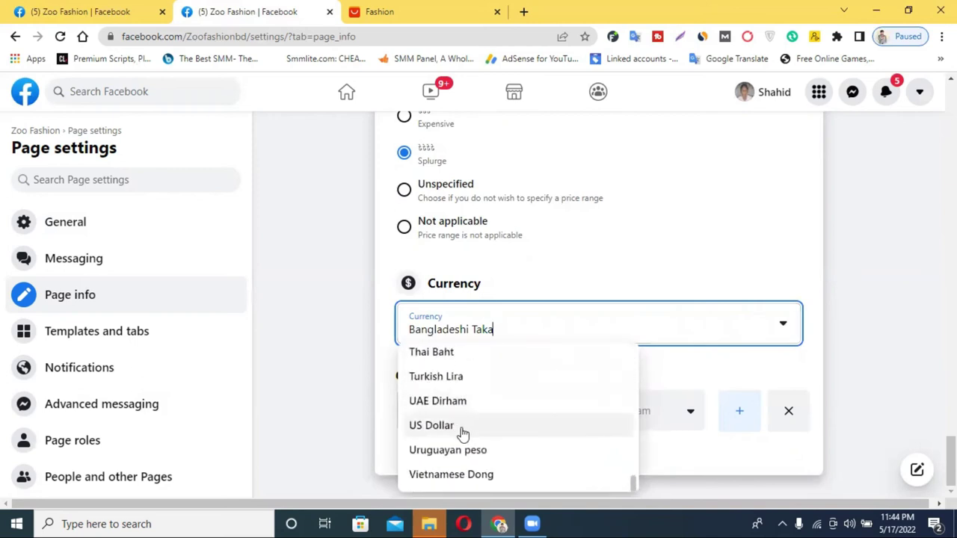
pyautogui.click(459, 426)
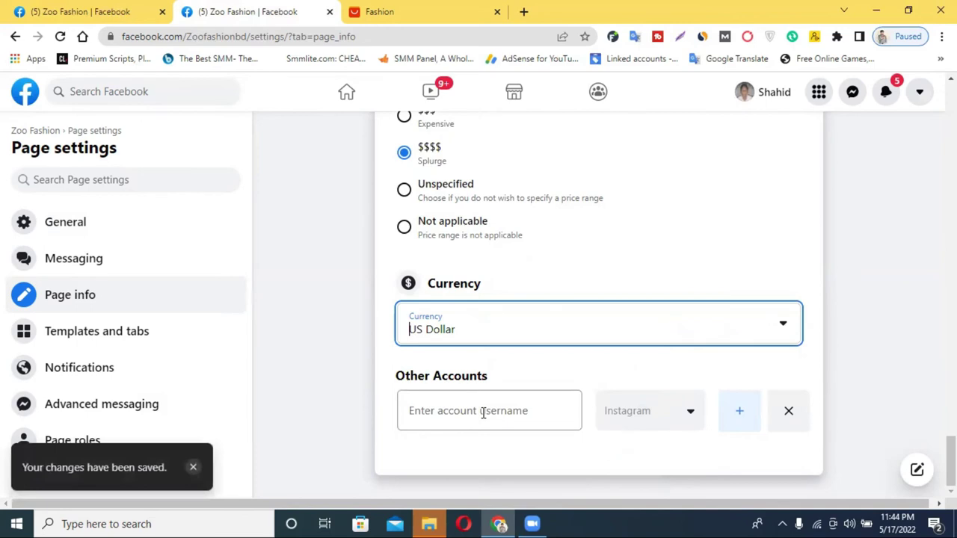
# Step: Try the Other Accounts username and platform fields, adding and then removing an extra account row
pyautogui.click(483, 413)
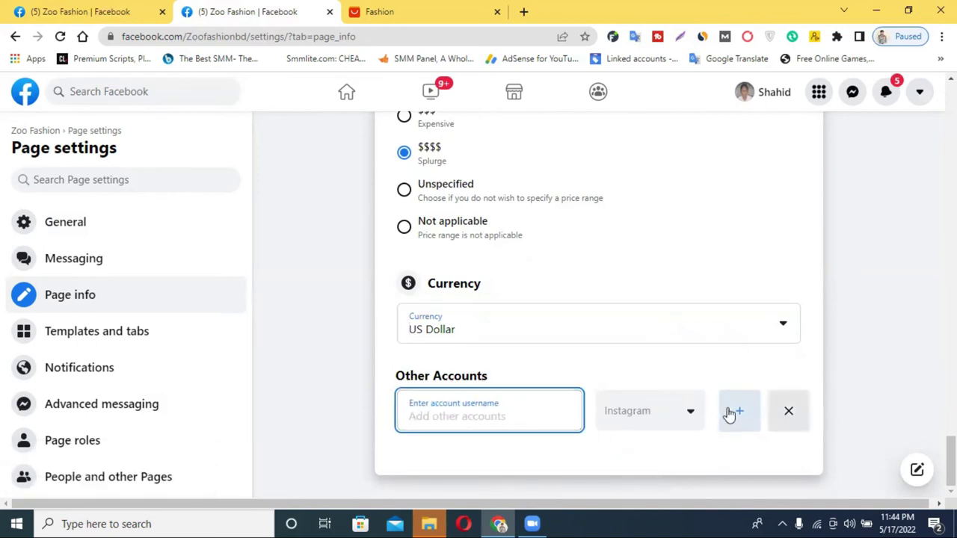
pyautogui.click(464, 417)
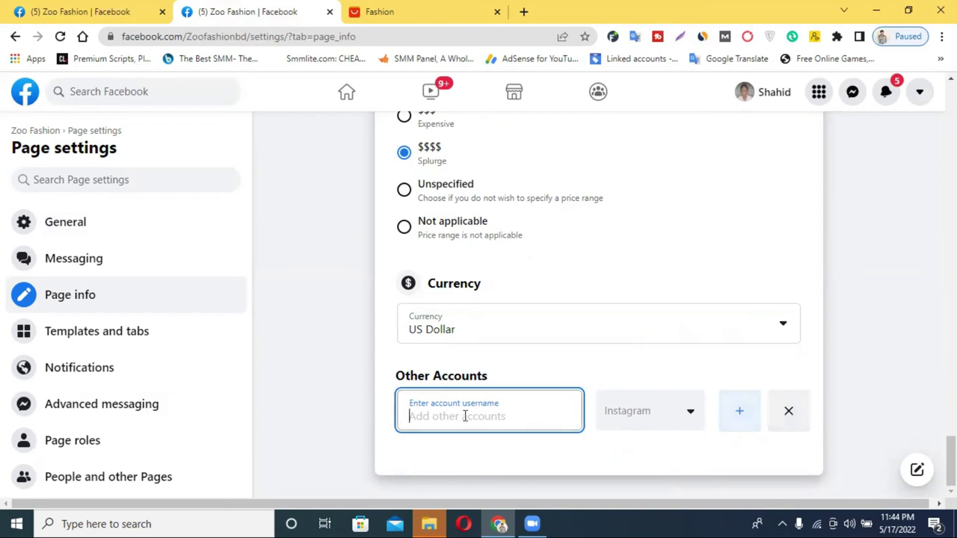
pyautogui.click(674, 417)
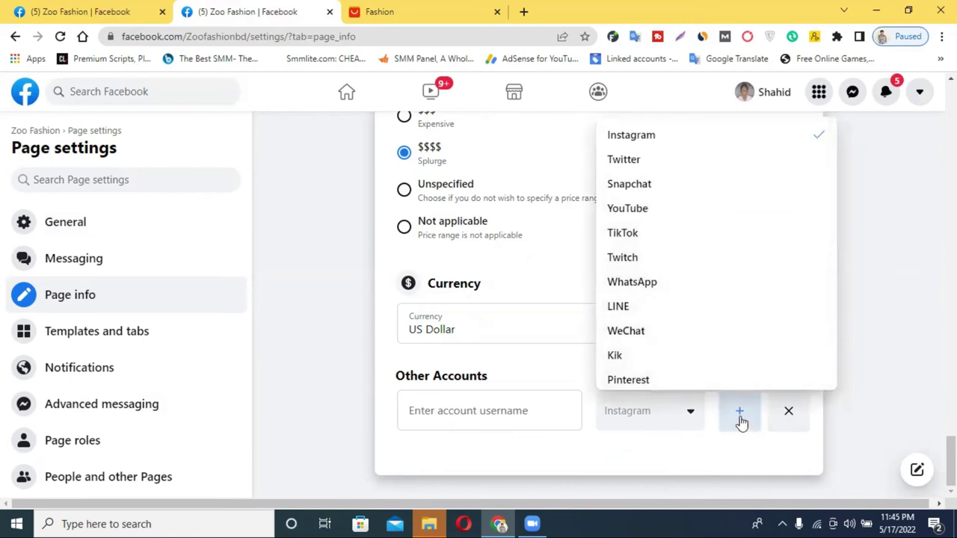
pyautogui.click(645, 442)
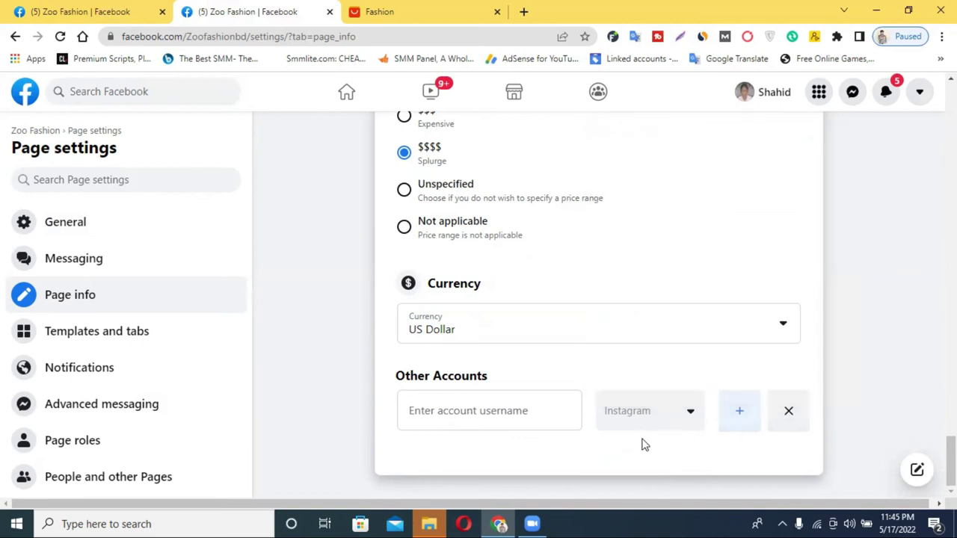
pyautogui.click(742, 415)
pyautogui.scroll(-1, 615, 399)
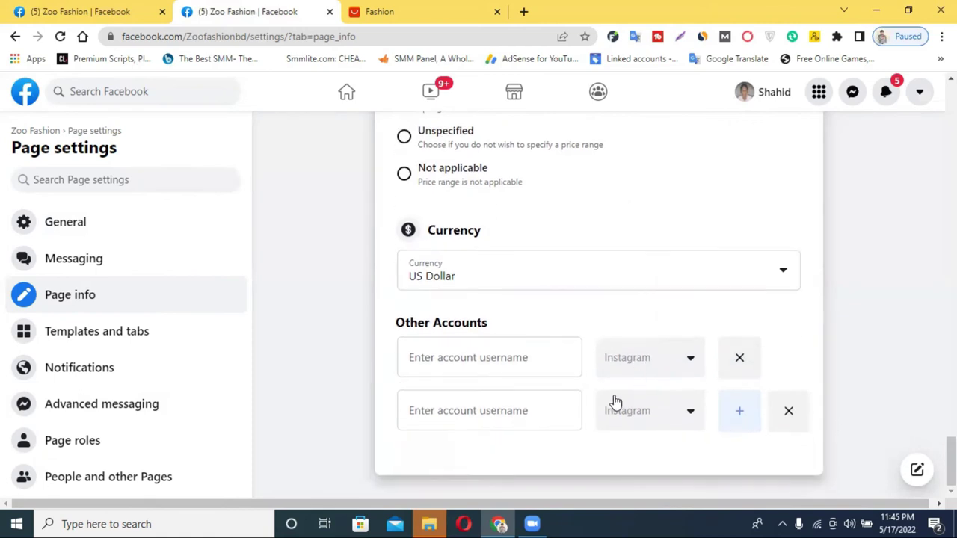
pyautogui.click(791, 412)
# Step: Return to the Zoo Fashion Page through its breadcrumb
pyautogui.scroll(3, 641, 380)
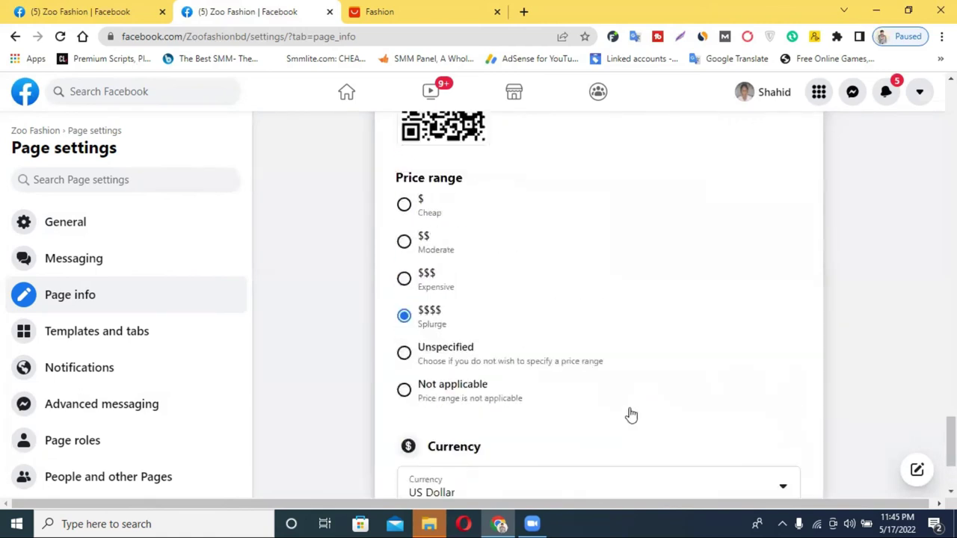
pyautogui.scroll(15, 548, 329)
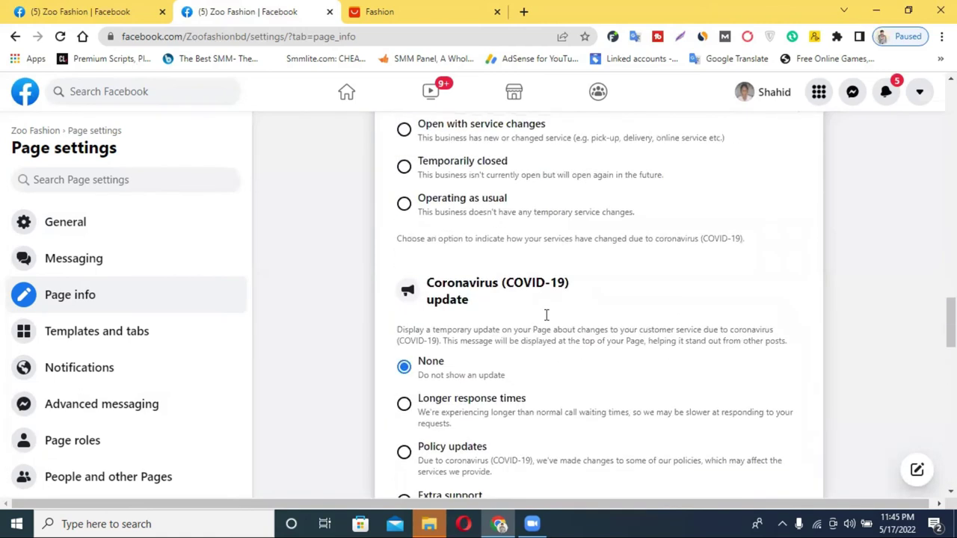
pyautogui.scroll(10, 545, 314)
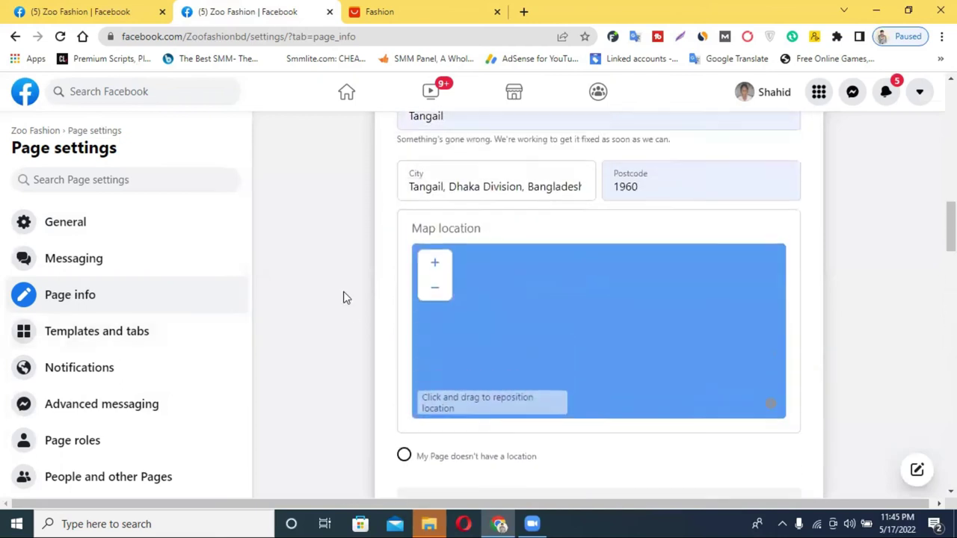
pyautogui.scroll(10, 351, 303)
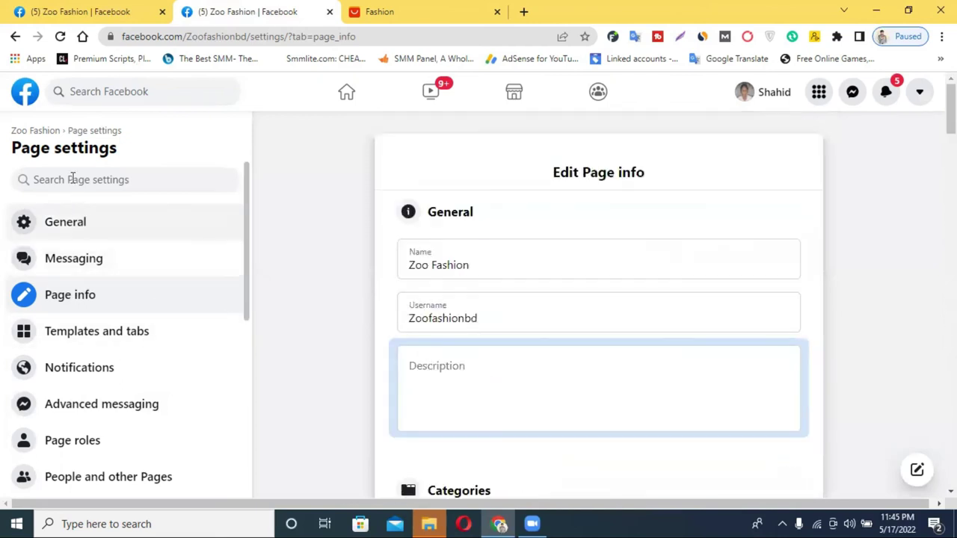
pyautogui.click(50, 136)
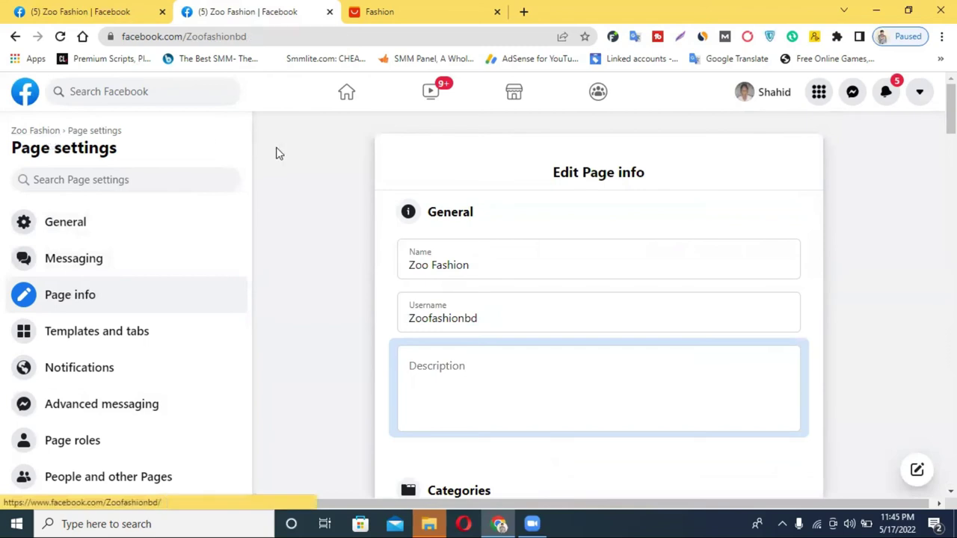
# Step: Reload the Zoo Fashion Page and find its About section listing website, email and price range
pyautogui.scroll(-15, 457, 295)
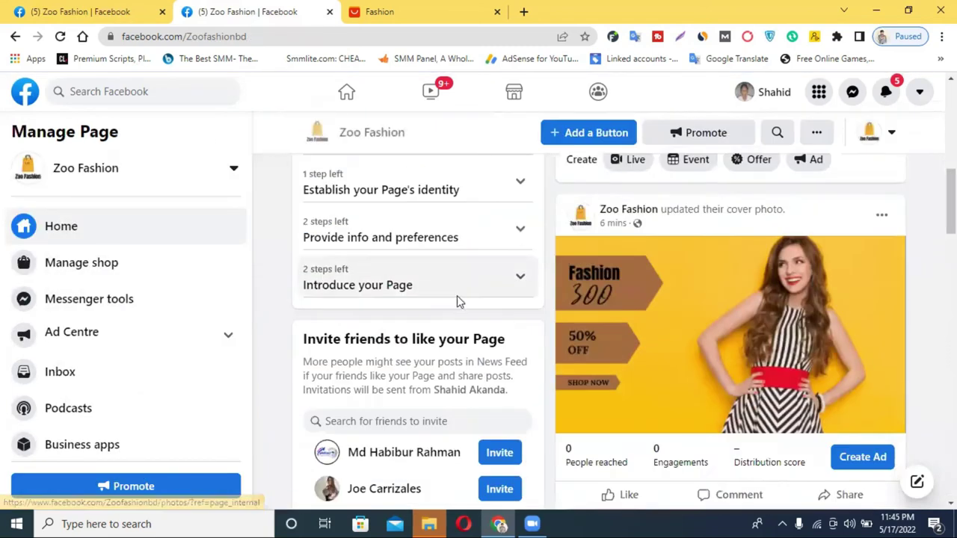
pyautogui.scroll(-4, 457, 295)
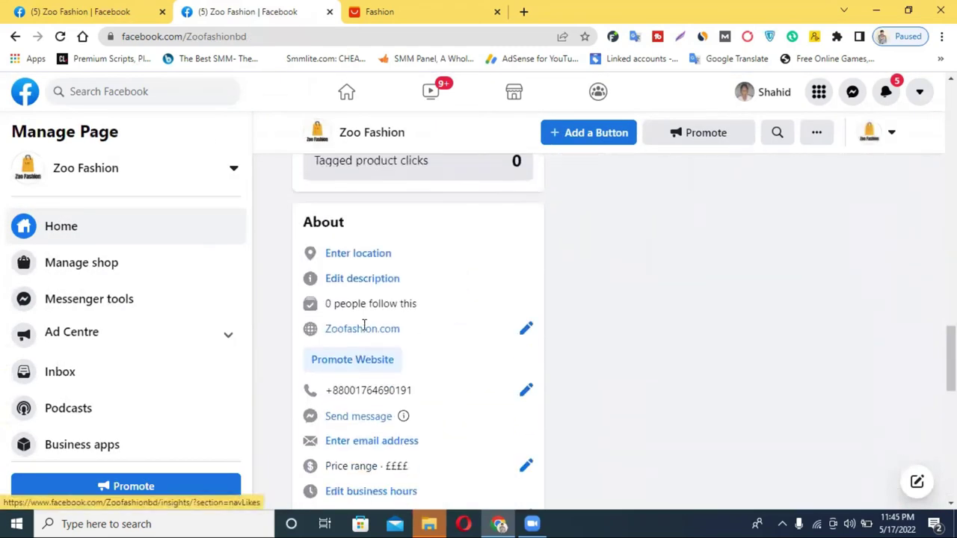
pyautogui.click(317, 132)
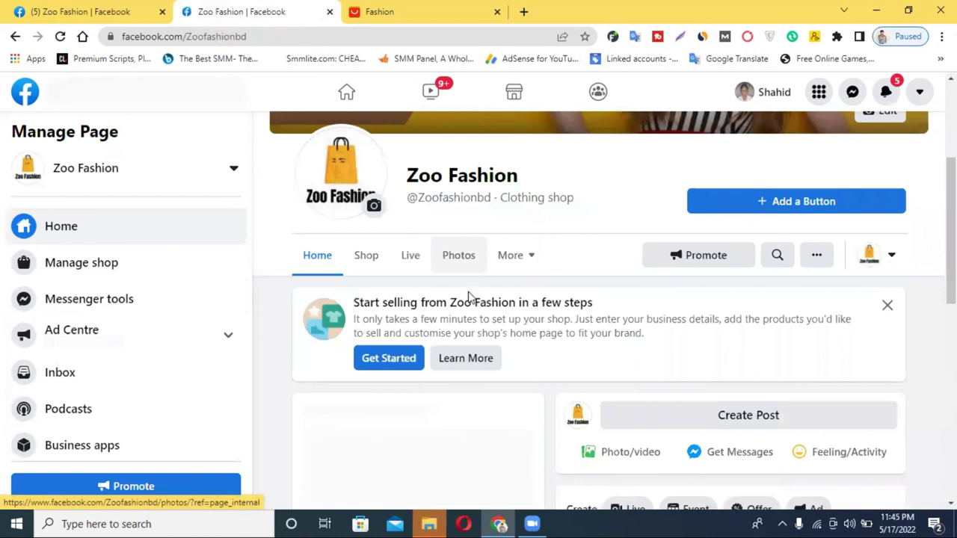
pyautogui.scroll(-5, 468, 297)
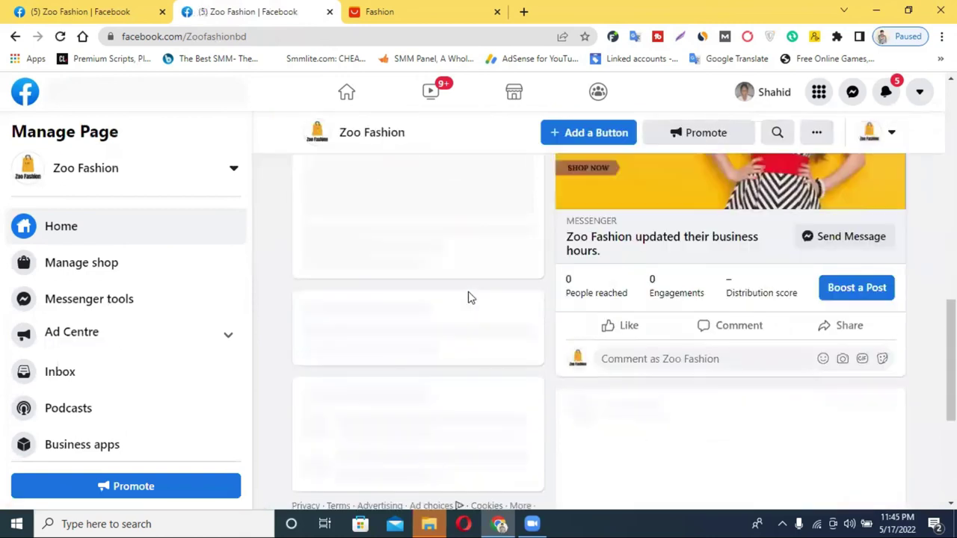
pyautogui.scroll(-10, 467, 298)
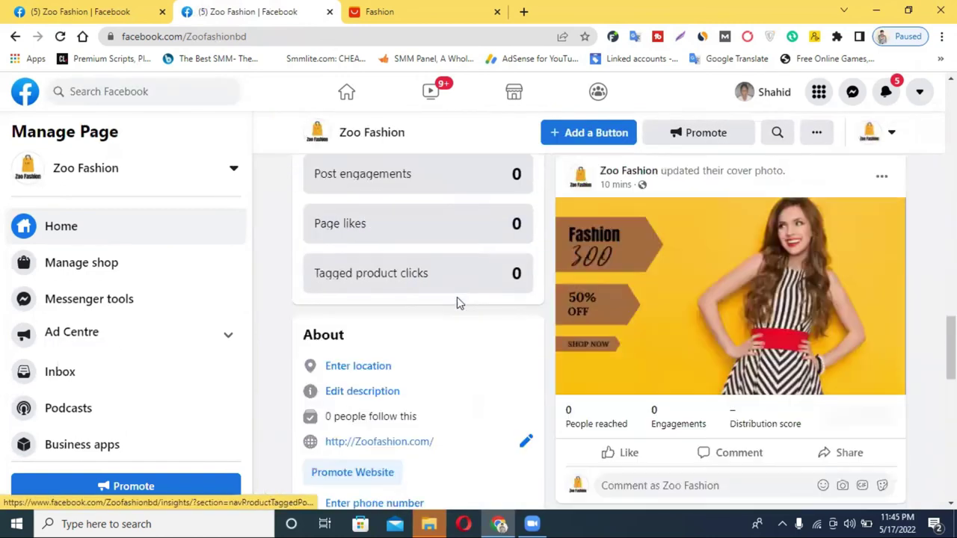
pyautogui.scroll(-3, 459, 303)
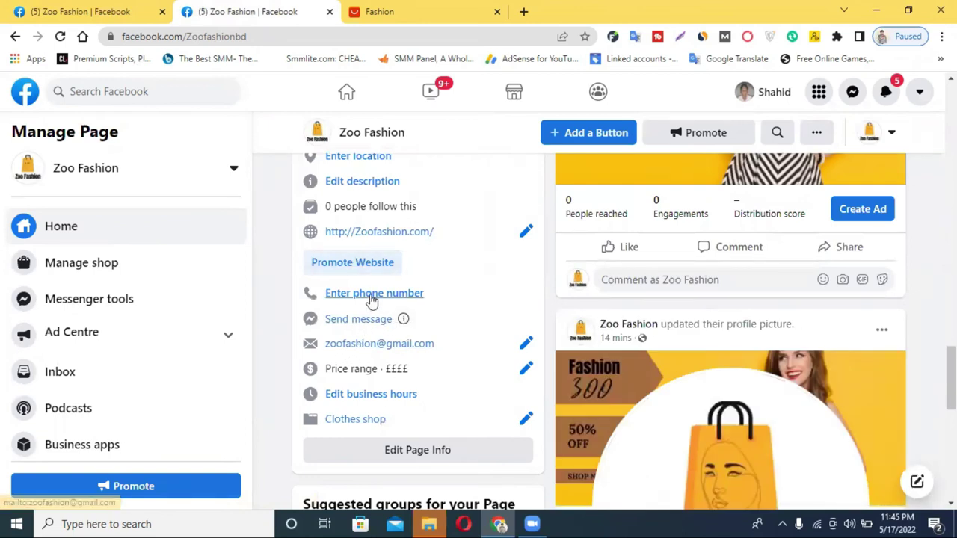
pyautogui.scroll(1, 379, 237)
# Step: Open the location and description editors, closing both without changes
pyautogui.click(357, 228)
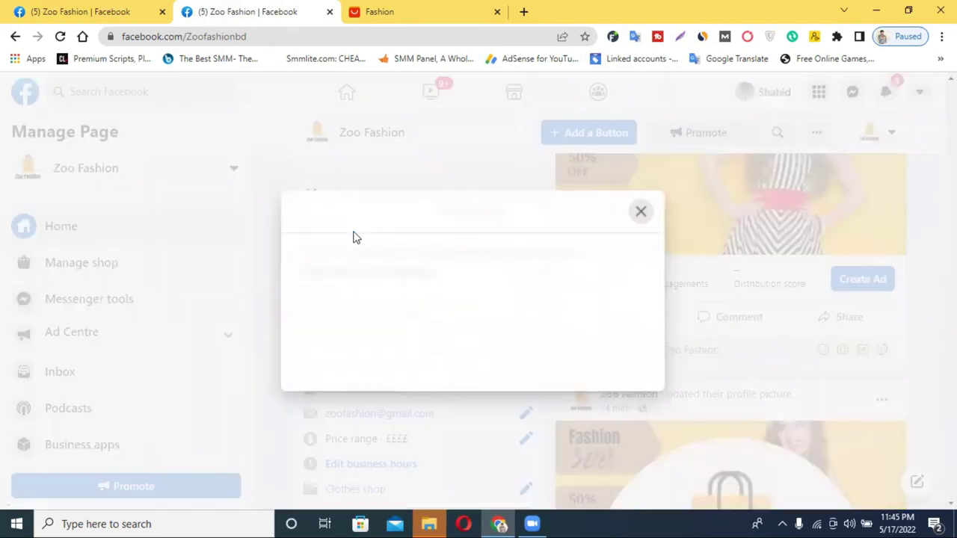
pyautogui.click(689, 132)
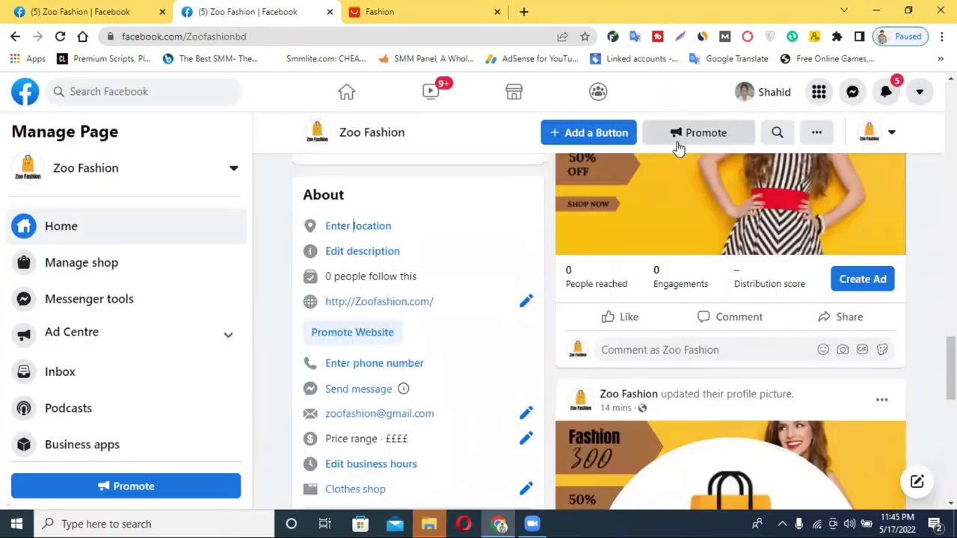
pyautogui.click(359, 253)
pyautogui.click(361, 314)
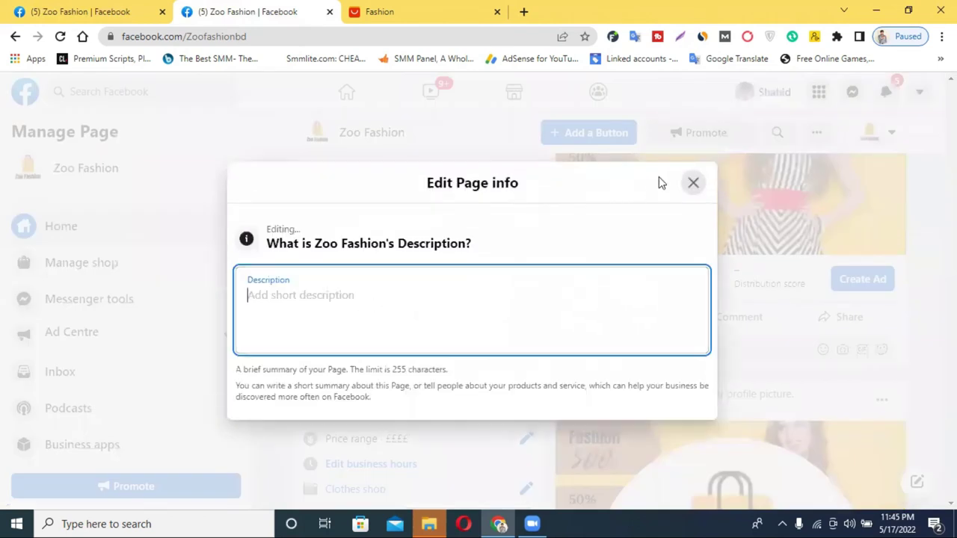
pyautogui.click(692, 182)
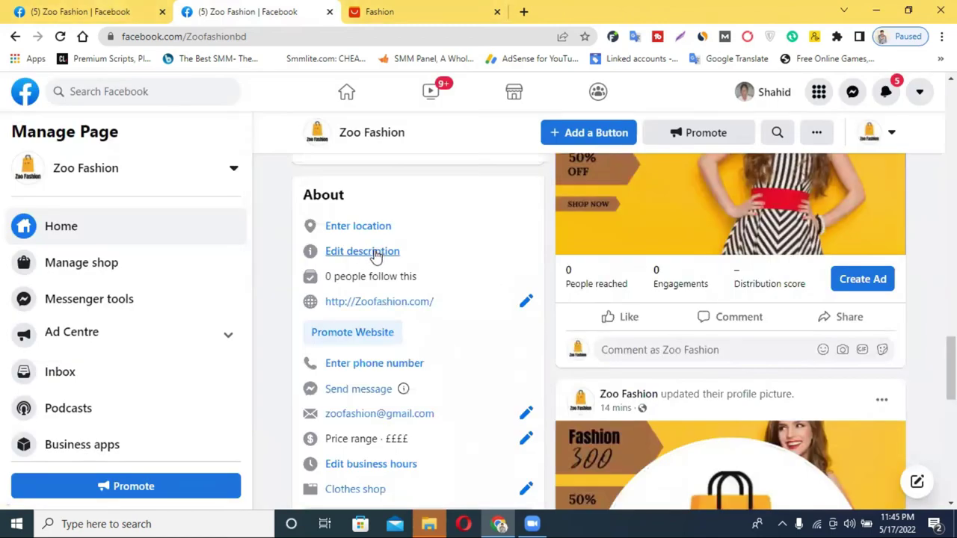
pyautogui.scroll(-1, 376, 255)
pyautogui.click(398, 299)
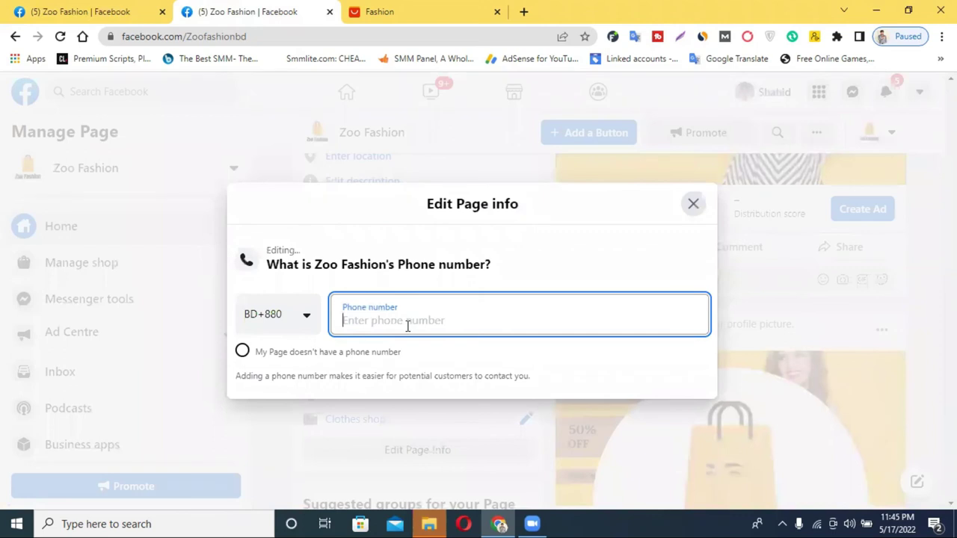
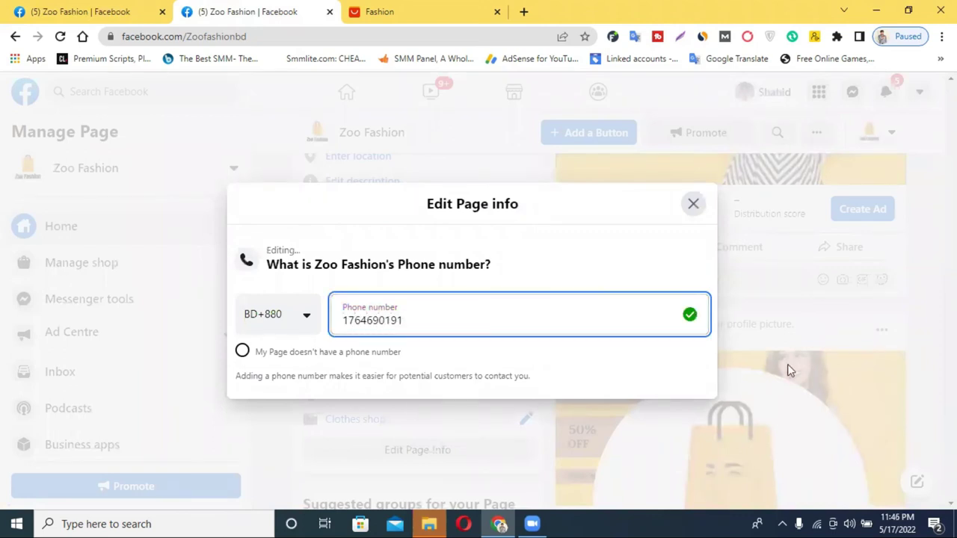
pyautogui.click(612, 251)
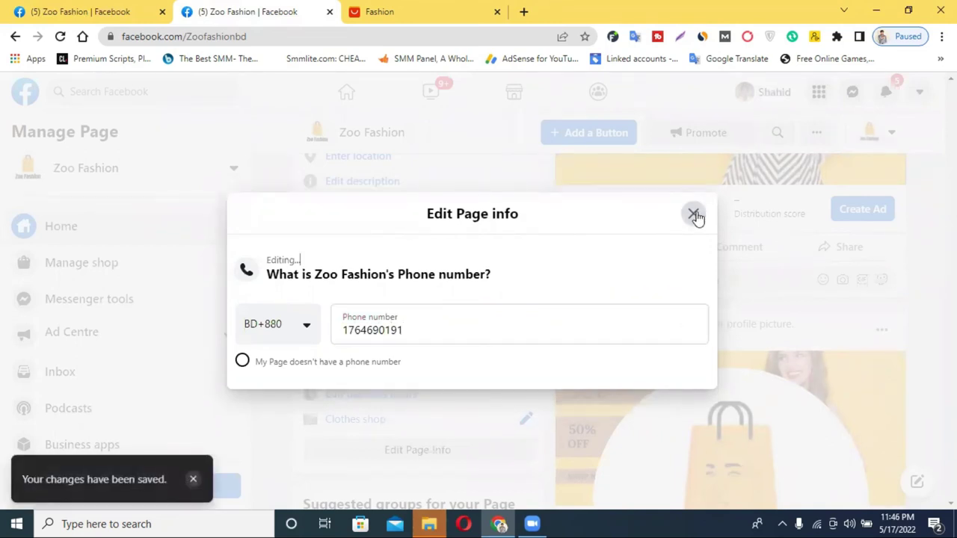
pyautogui.click(695, 216)
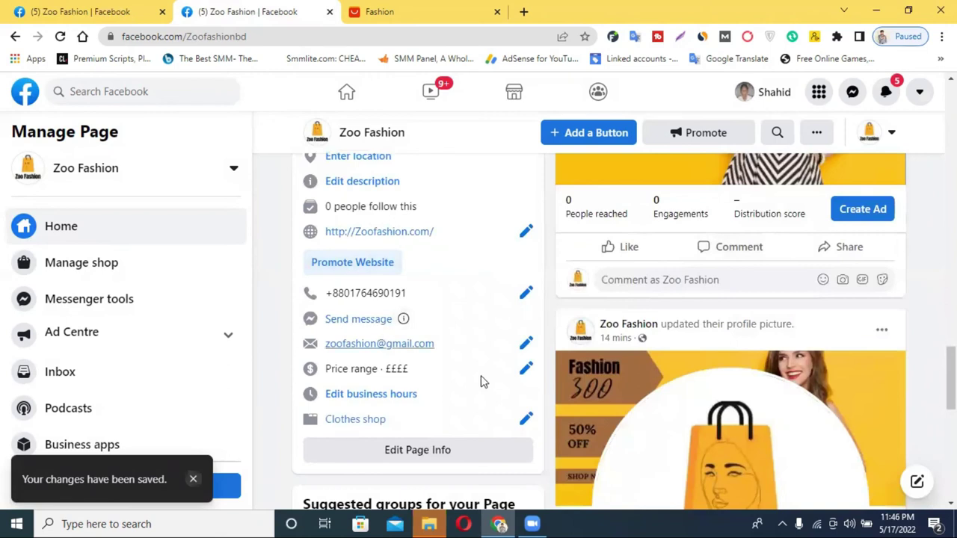
pyautogui.click(386, 395)
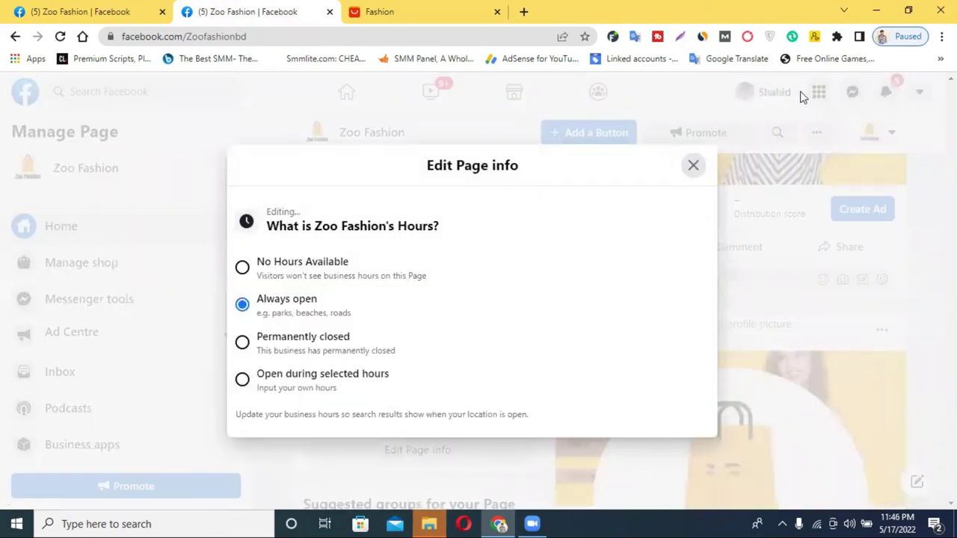
pyautogui.click(694, 166)
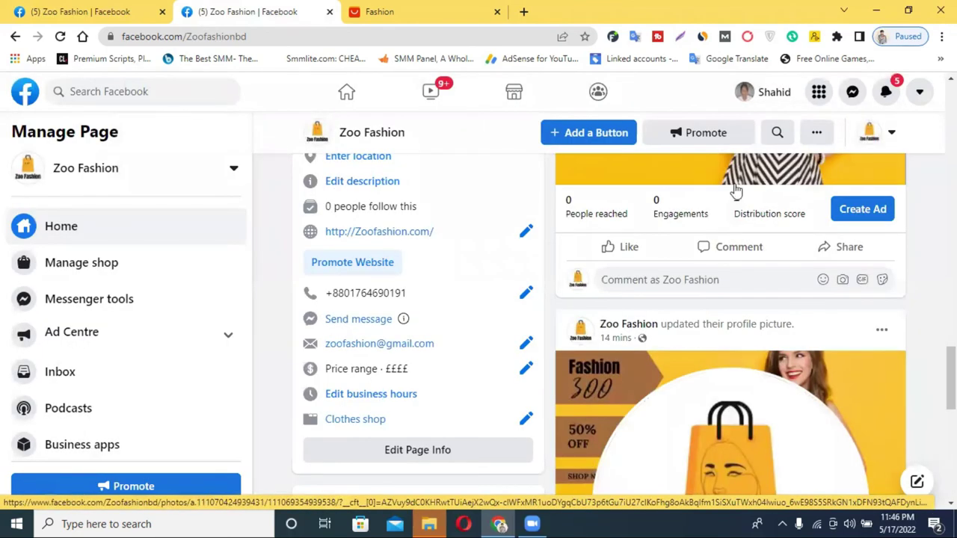
# Step: Add an action button from the page header and browse choices like Book Now, Call Now and Send Message
pyautogui.scroll(10, 735, 191)
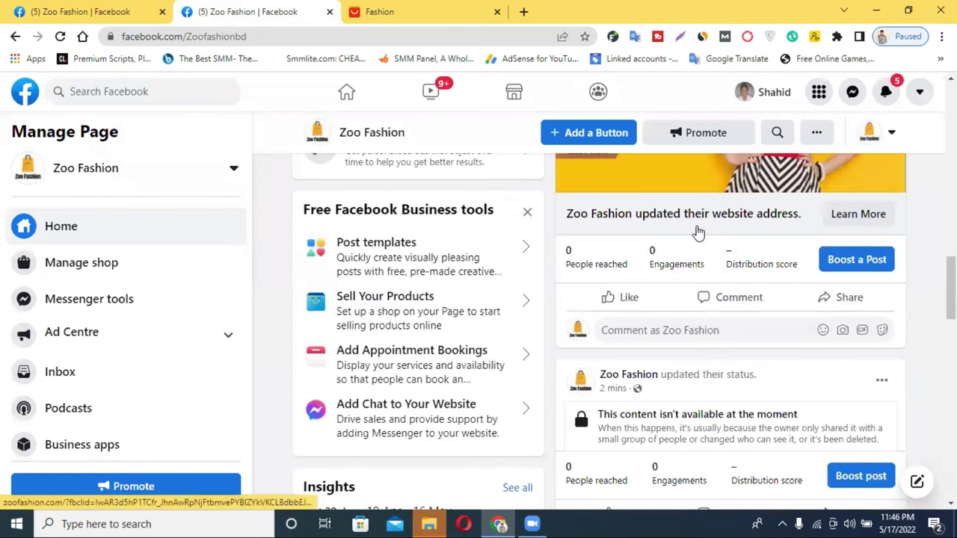
pyautogui.scroll(5, 697, 232)
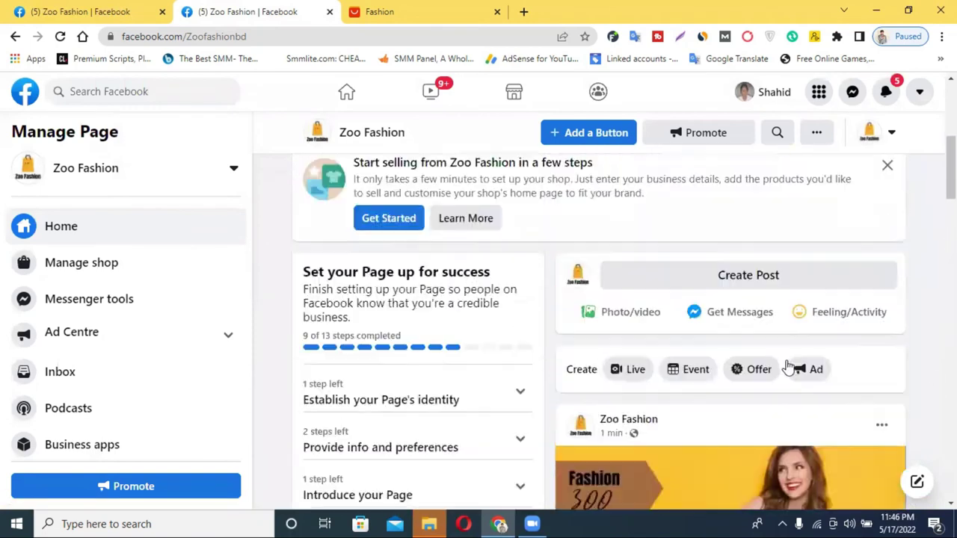
pyautogui.scroll(5, 788, 366)
pyautogui.scroll(-4, 803, 363)
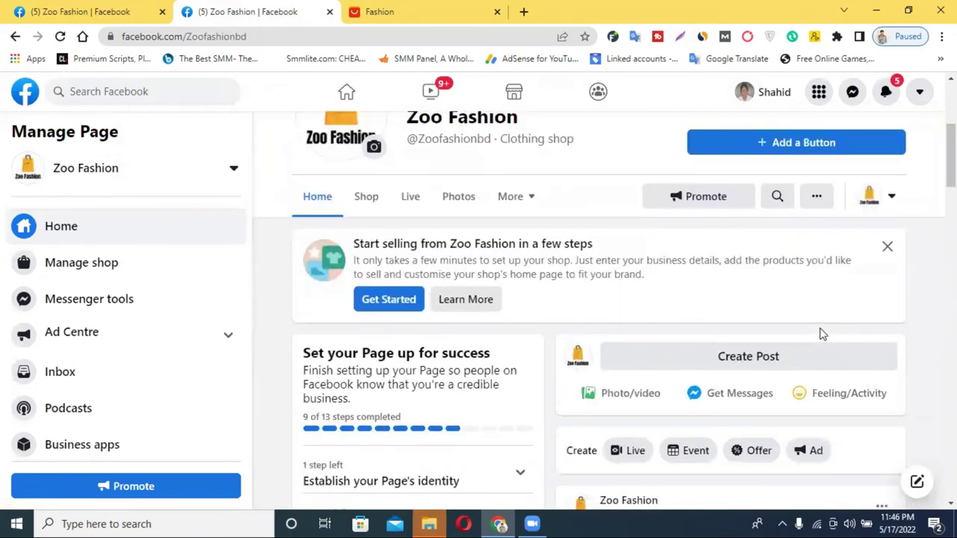
pyautogui.scroll(2, 800, 179)
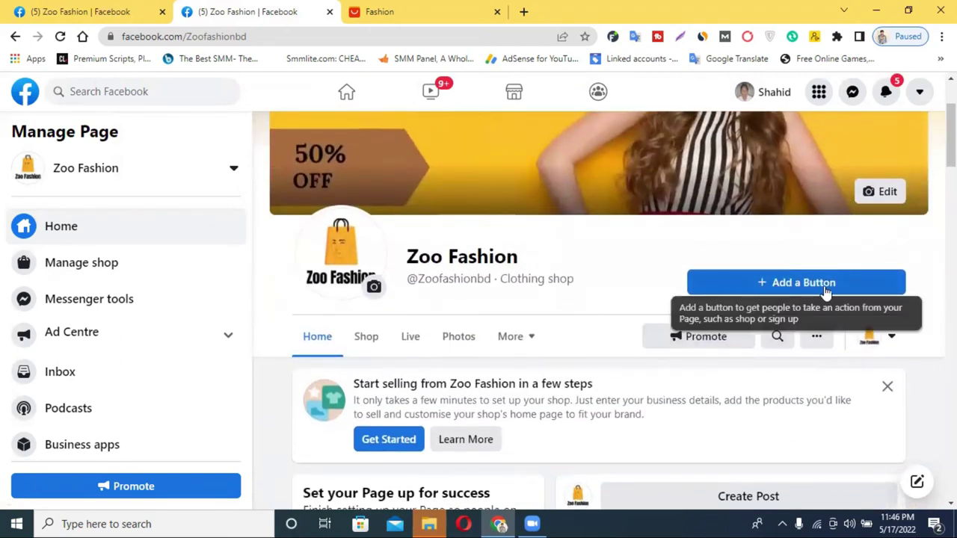
pyautogui.click(782, 284)
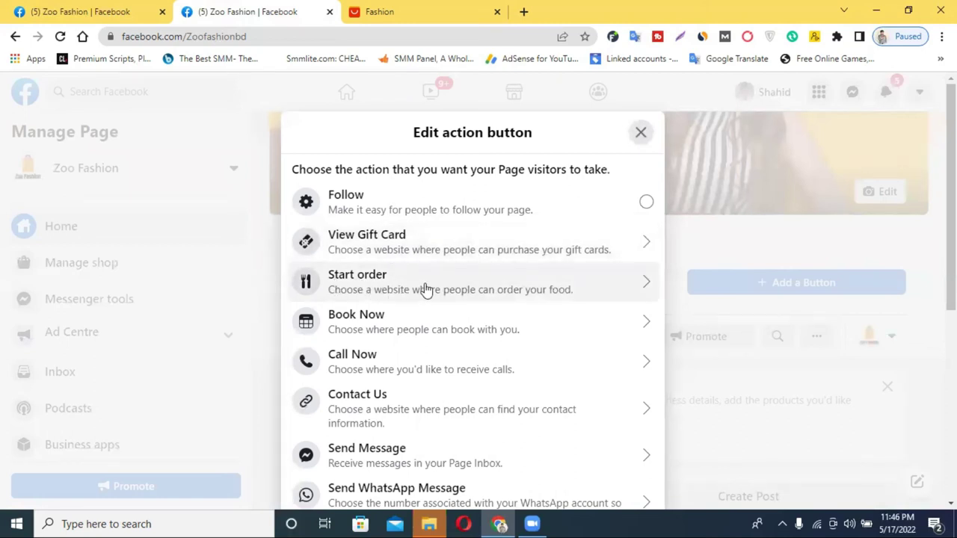
pyautogui.scroll(-2, 425, 320)
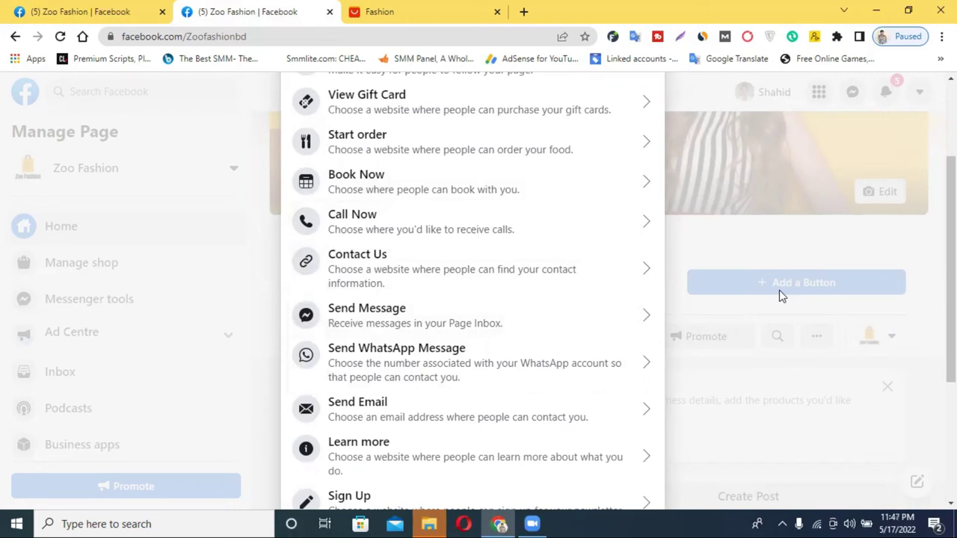
pyautogui.scroll(-2, 747, 308)
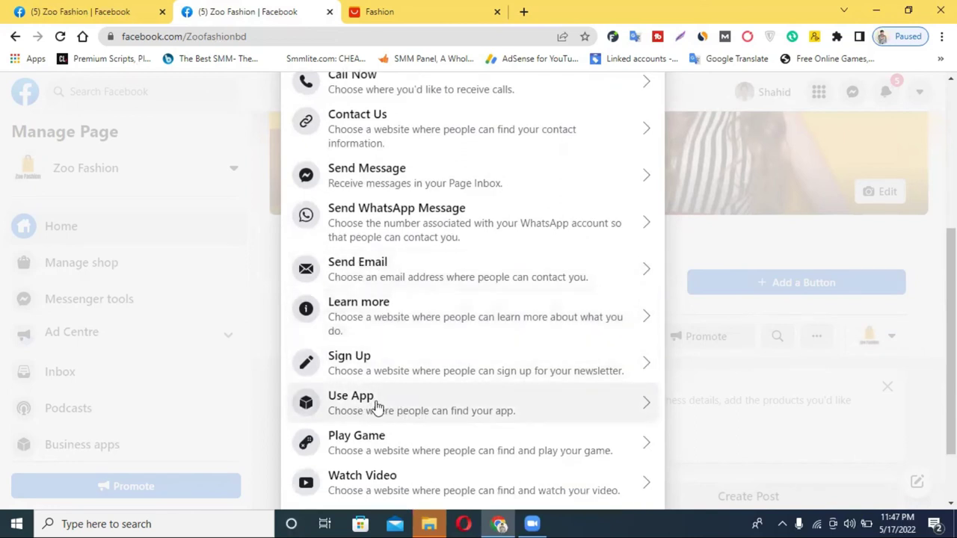
pyautogui.scroll(-1, 374, 408)
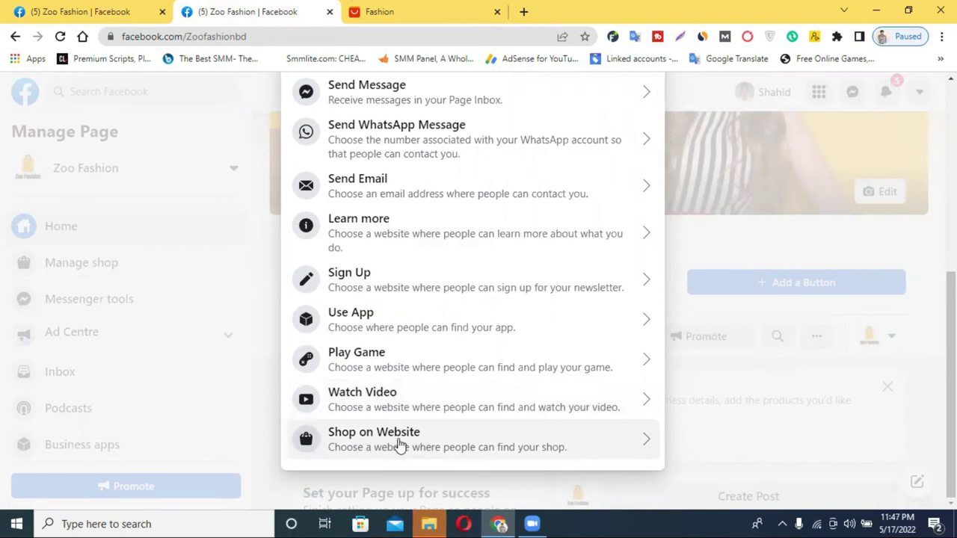
pyautogui.scroll(5, 391, 272)
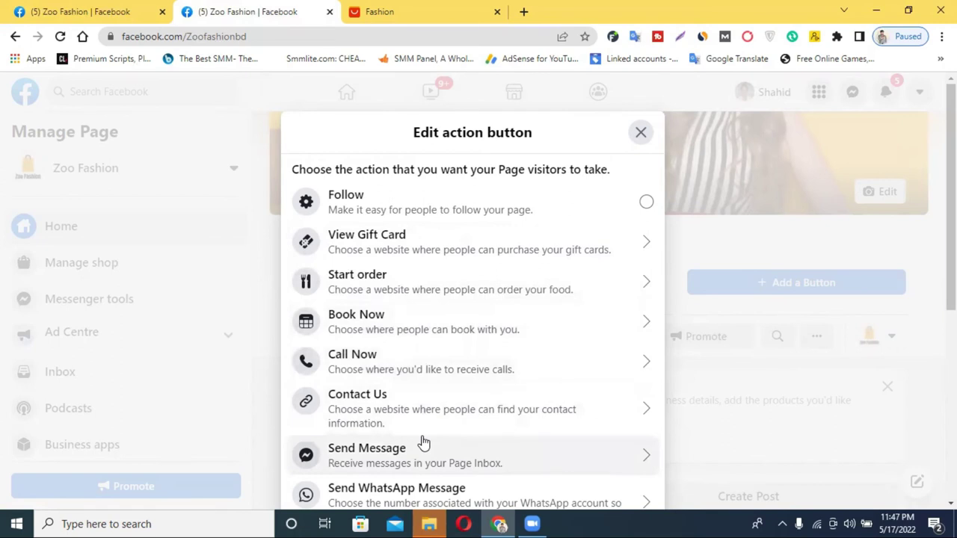
pyautogui.scroll(-1, 408, 383)
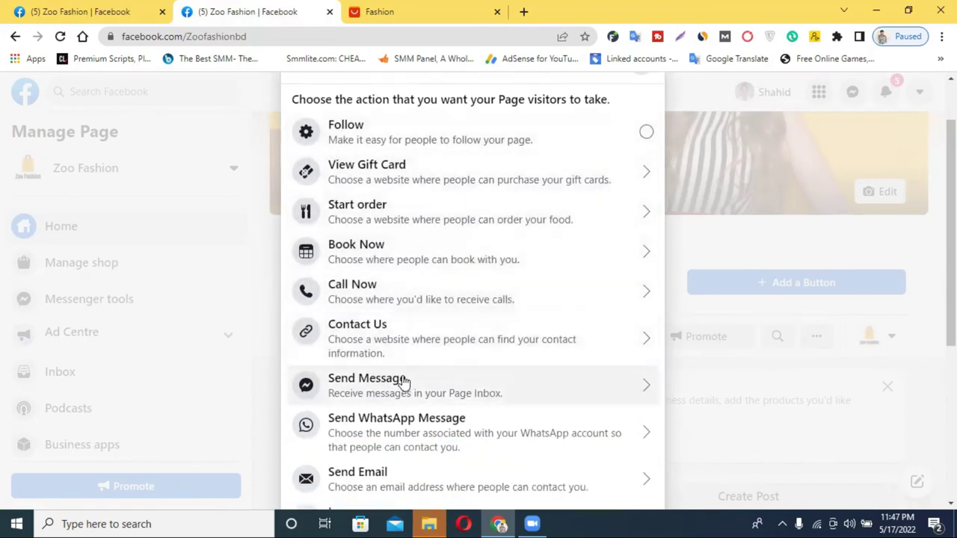
# Step: Choose Send Message as the action and add two more FAQ question slots
pyautogui.click(378, 382)
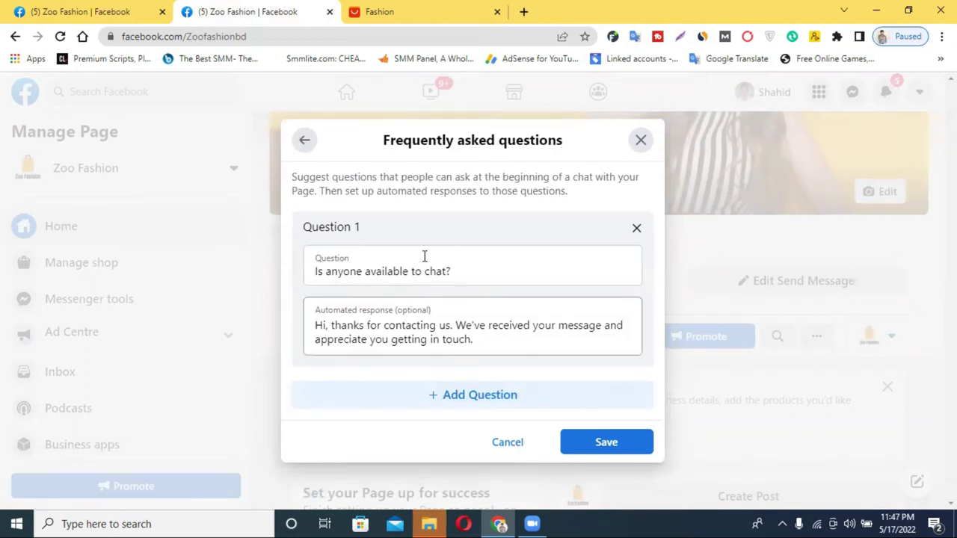
pyautogui.click(451, 406)
pyautogui.scroll(-2, 464, 359)
pyautogui.click(485, 397)
pyautogui.scroll(-2, 459, 351)
pyautogui.scroll(5, 459, 323)
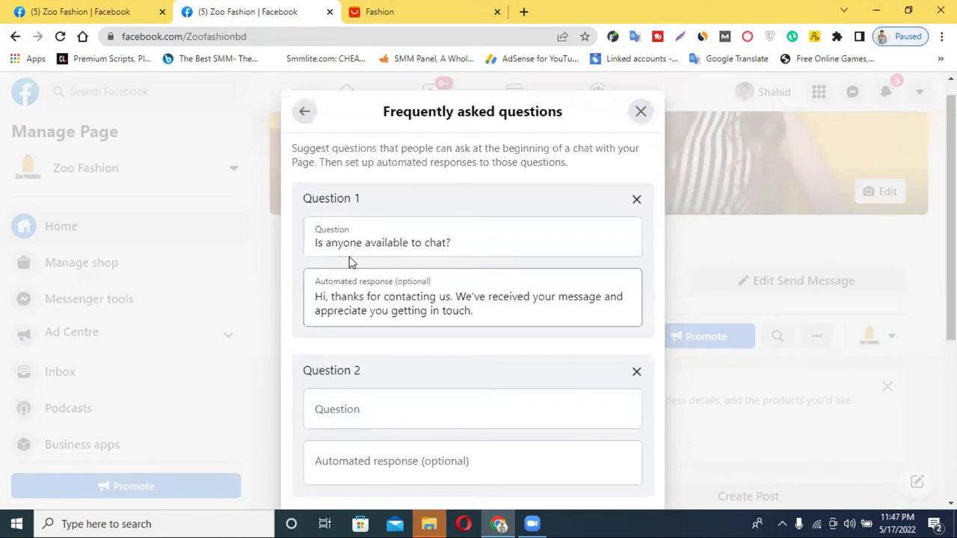
# Step: Select the entire Question 1 text 'Is anyone available to chat?'
pyautogui.click(352, 244)
pyautogui.hotkey('ctrl', 'a')
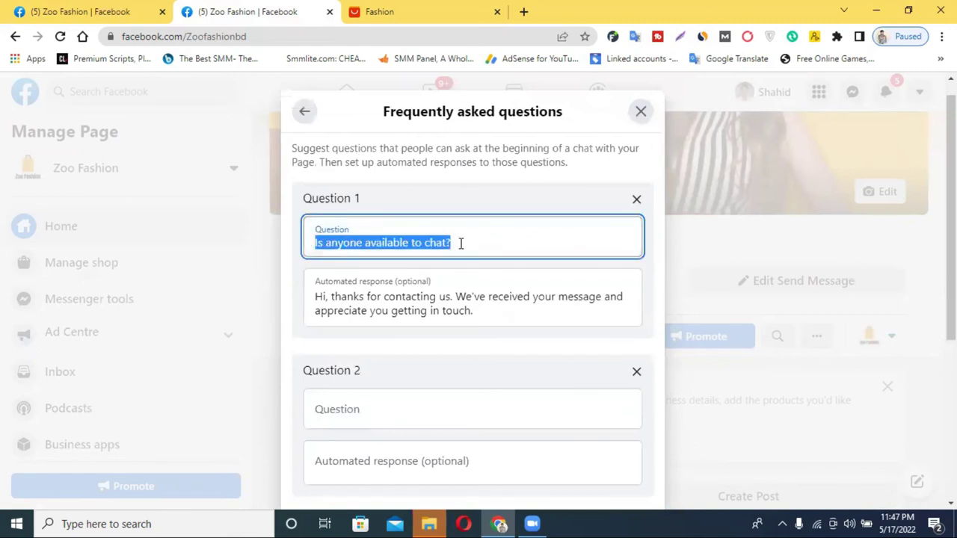
pyautogui.scroll(-1, 377, 267)
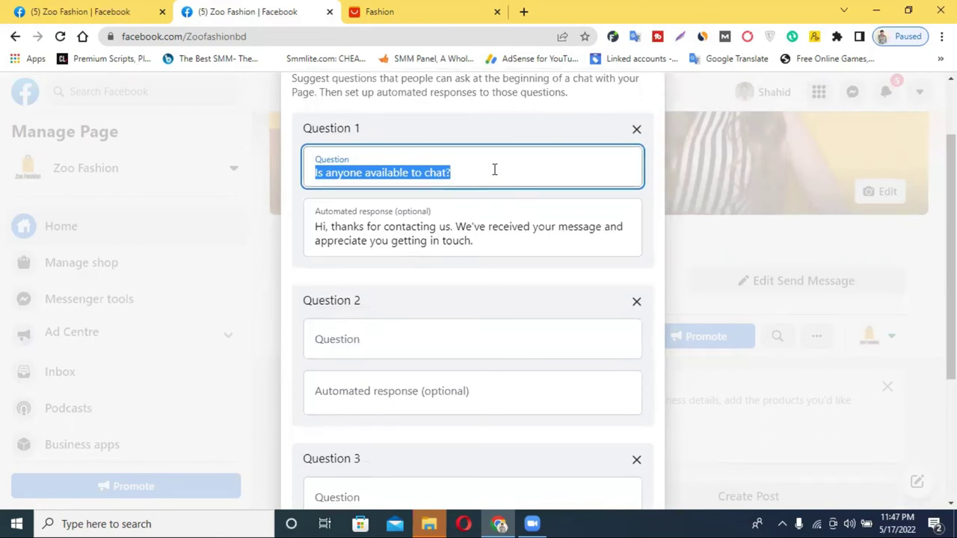
pyautogui.scroll(-3, 367, 241)
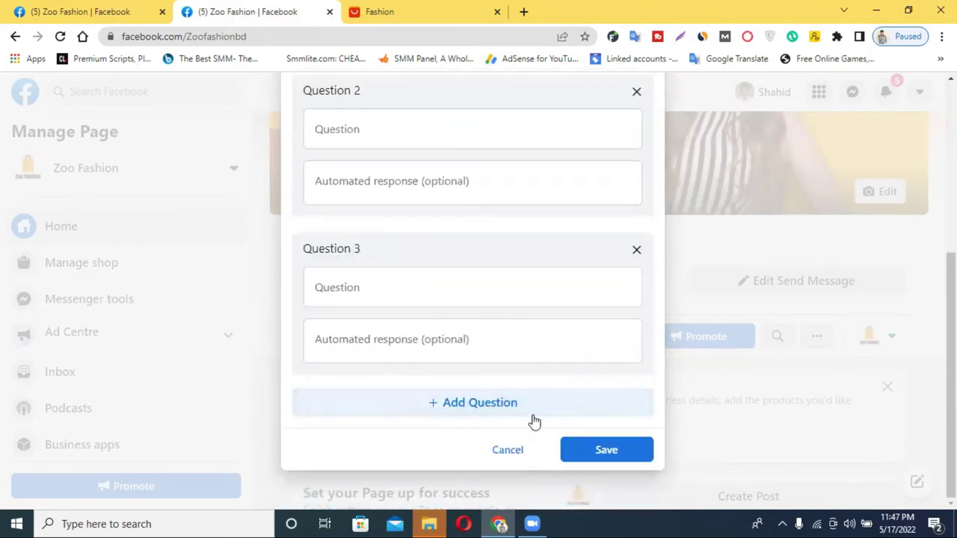
pyautogui.scroll(3, 534, 342)
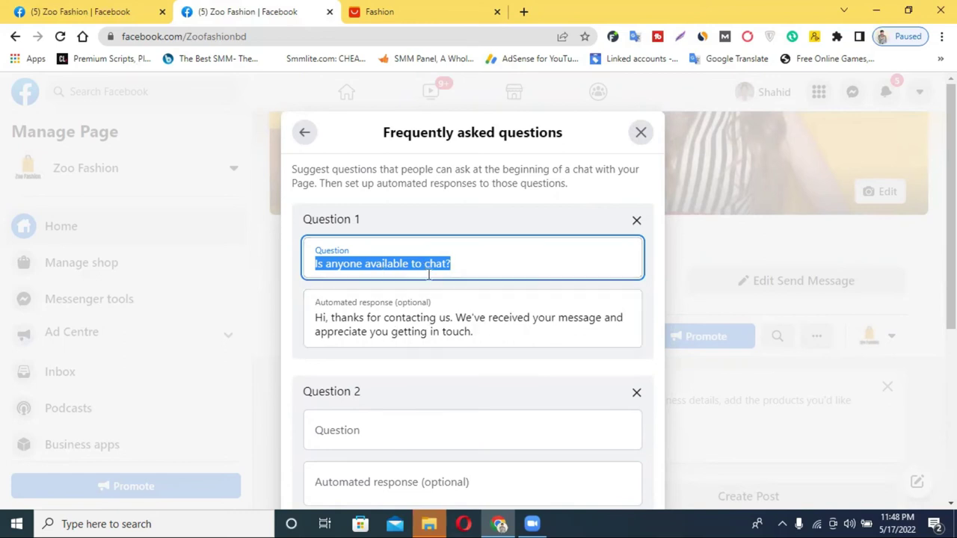
pyautogui.doubleClick(386, 261)
pyautogui.tripleClick(386, 261)
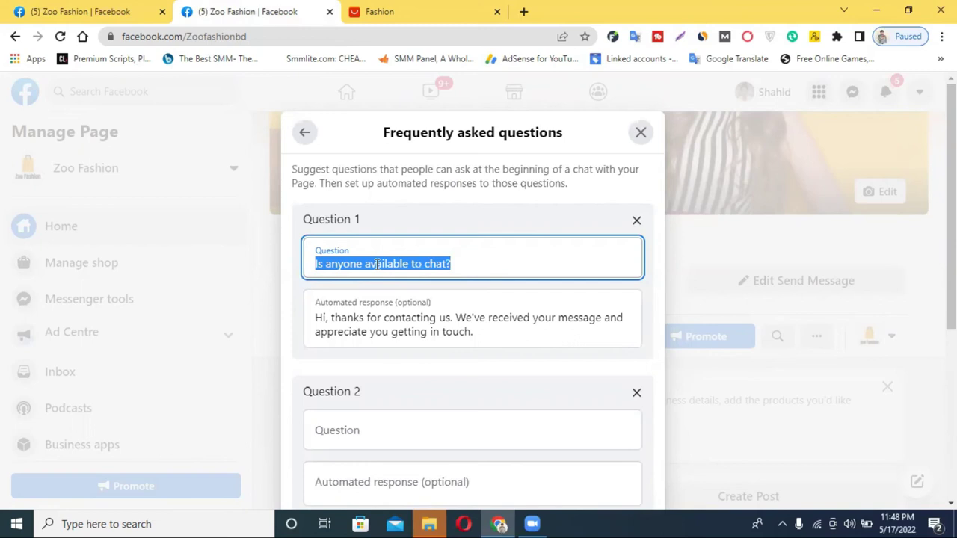
# Step: Close the Frequently asked questions dialog
pyautogui.scroll(-4, 517, 222)
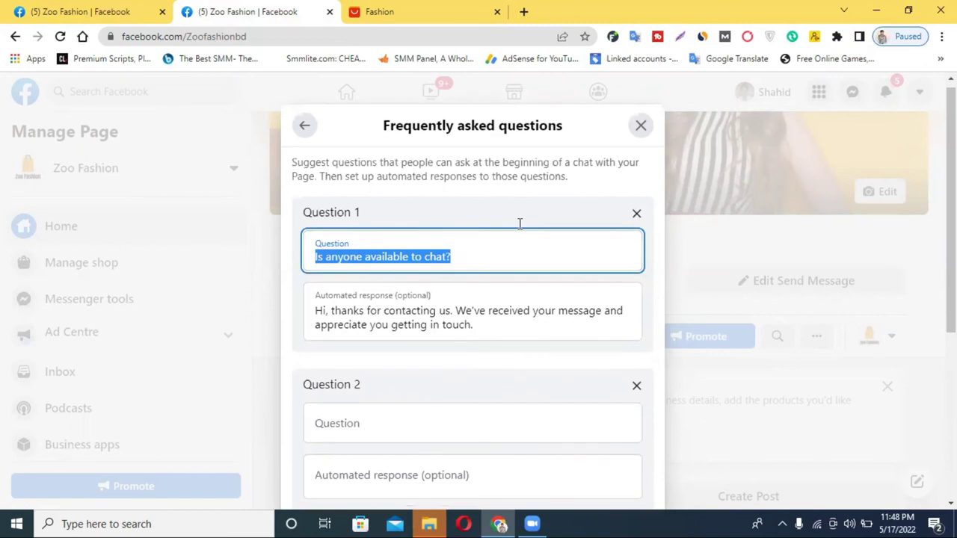
pyautogui.scroll(3, 598, 224)
pyautogui.scroll(1, 598, 224)
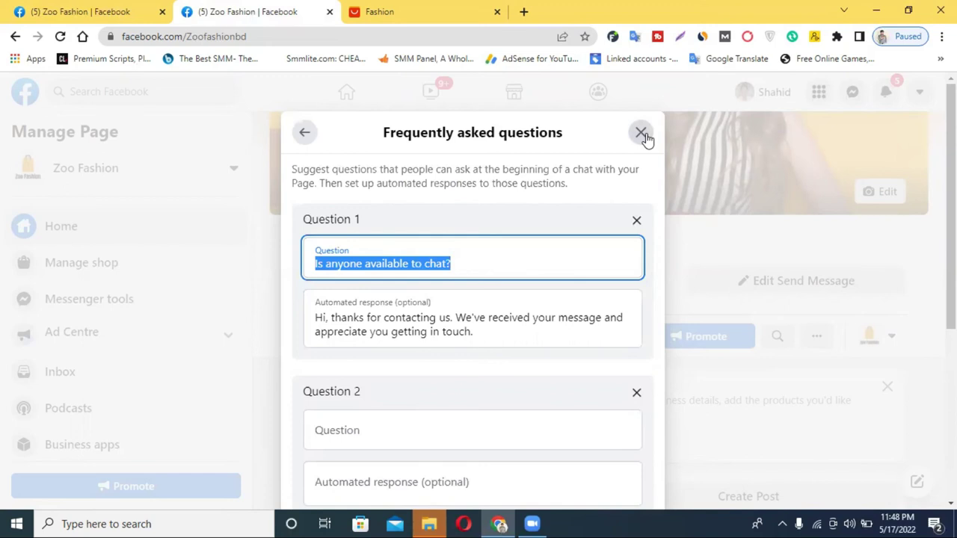
pyautogui.scroll(-4, 391, 326)
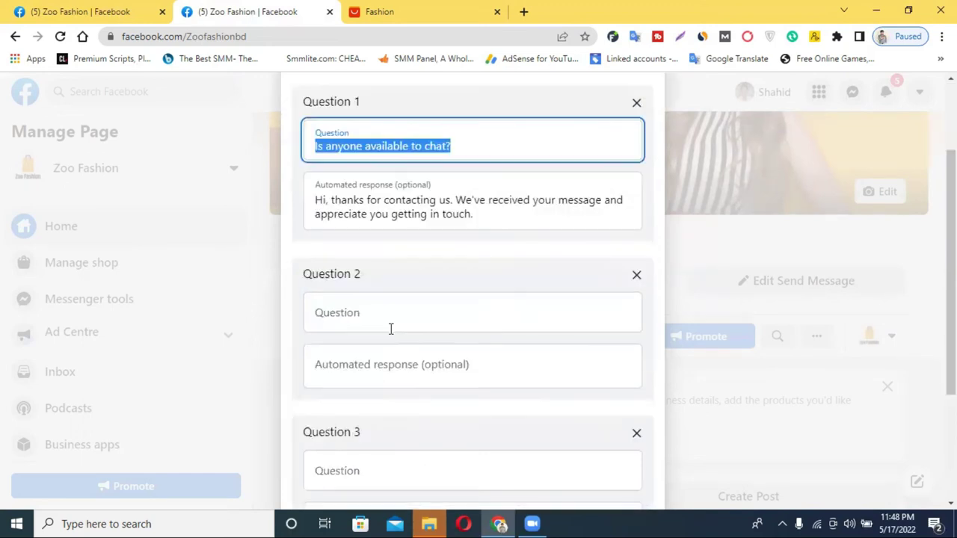
pyautogui.scroll(4, 461, 322)
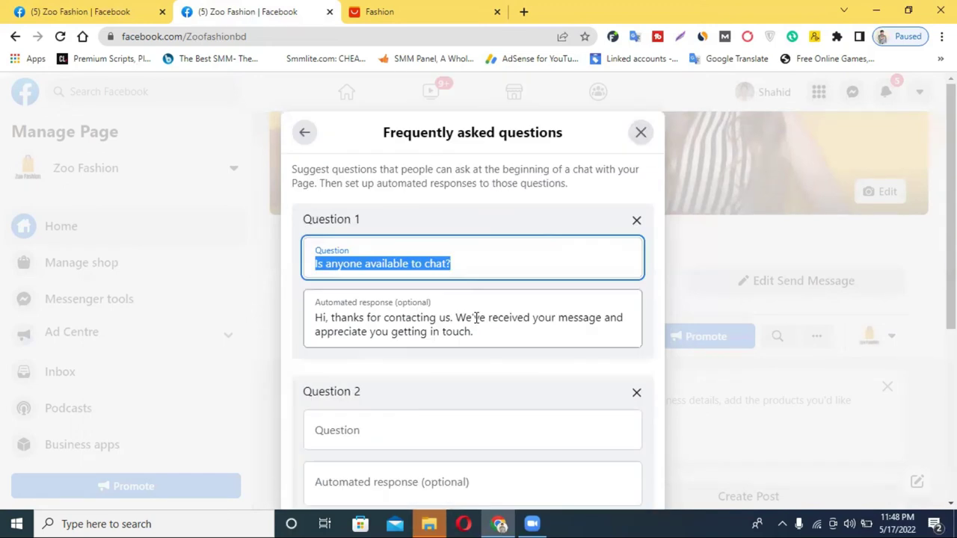
pyautogui.click(642, 133)
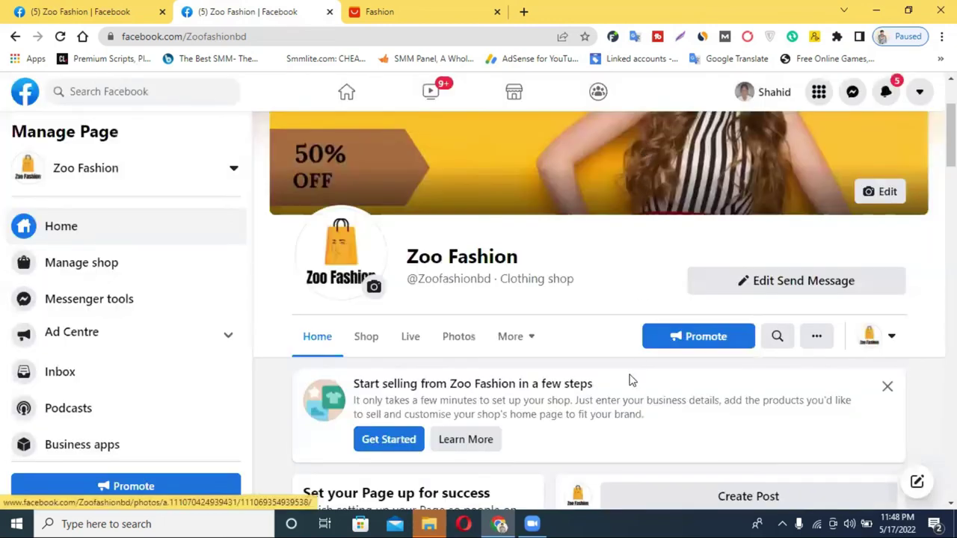
# Step: Open the Zoo Fashion Shop tab and dismiss the Set up shop prompt
pyautogui.scroll(-1, 566, 314)
pyautogui.scroll(-10, 715, 412)
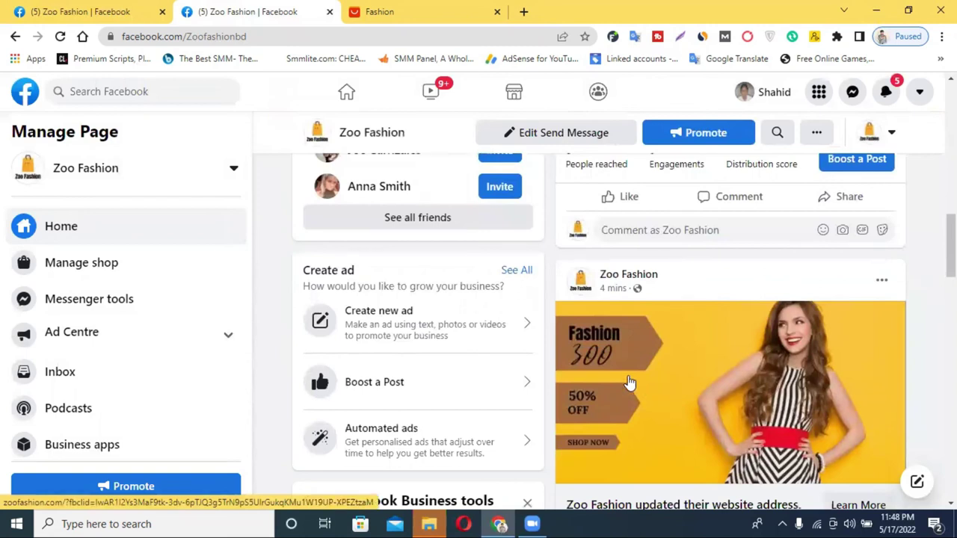
pyautogui.scroll(10, 670, 399)
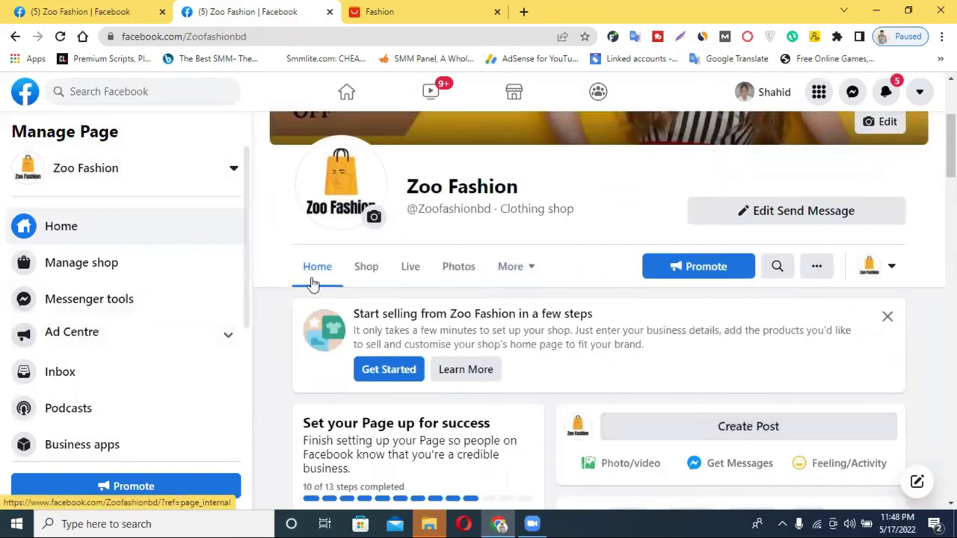
pyautogui.click(384, 273)
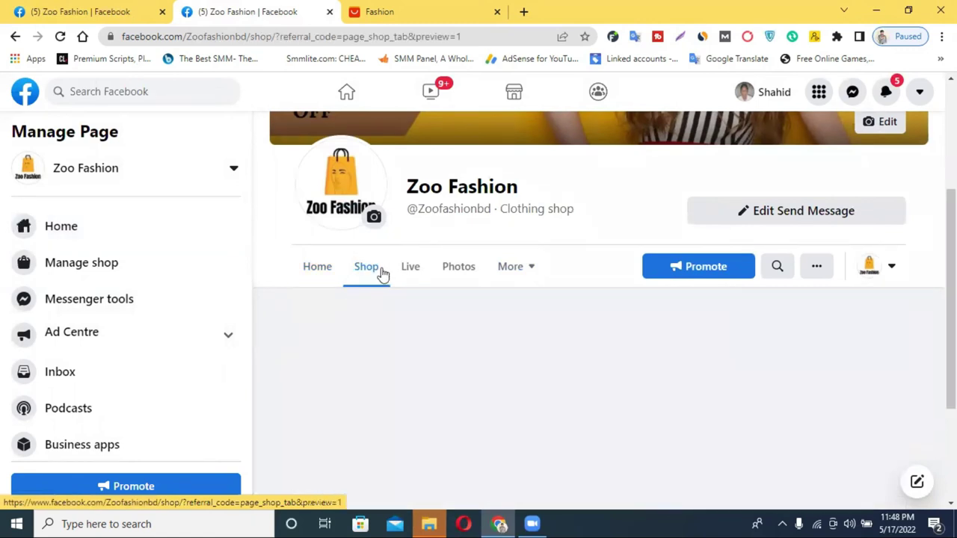
pyautogui.scroll(-3, 711, 390)
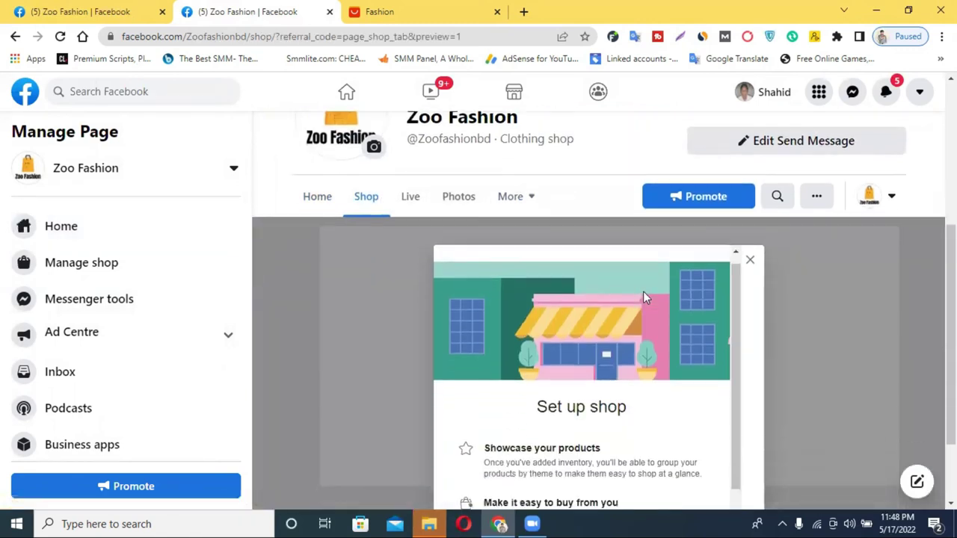
pyautogui.scroll(-2, 712, 391)
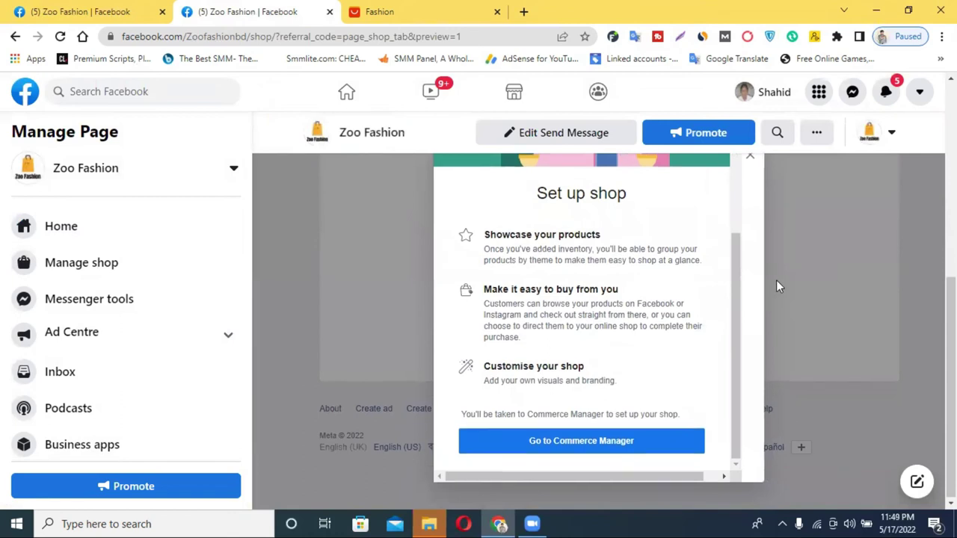
pyautogui.scroll(5, 458, 229)
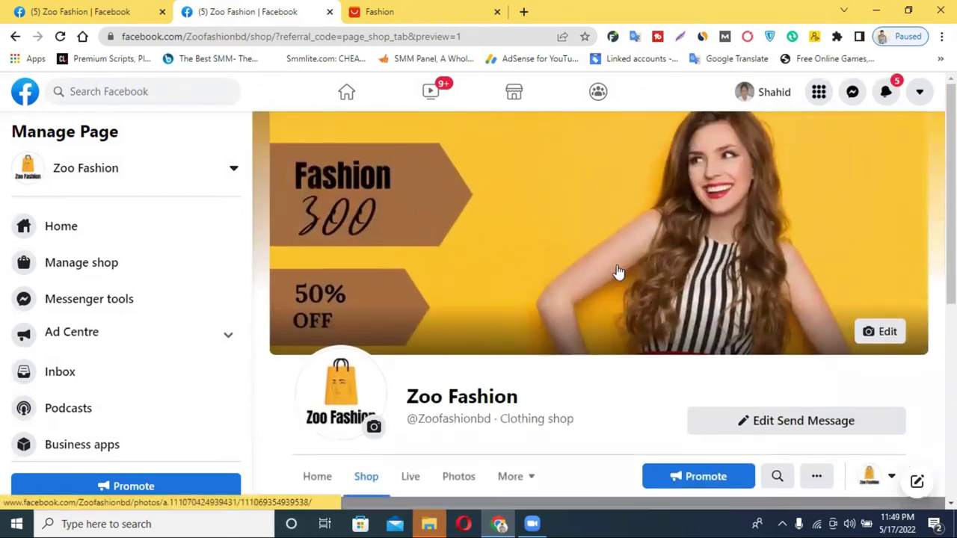
pyautogui.scroll(-5, 570, 391)
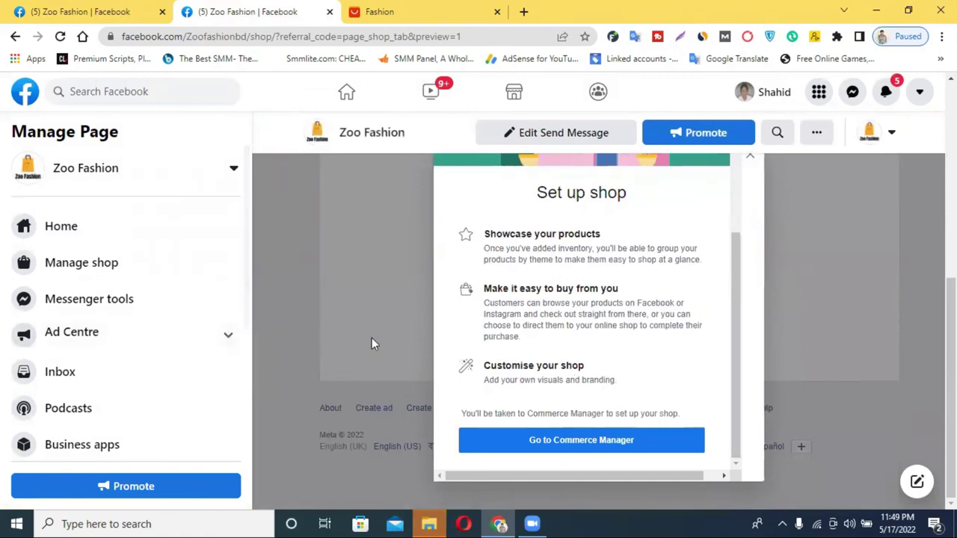
pyautogui.scroll(4, 576, 309)
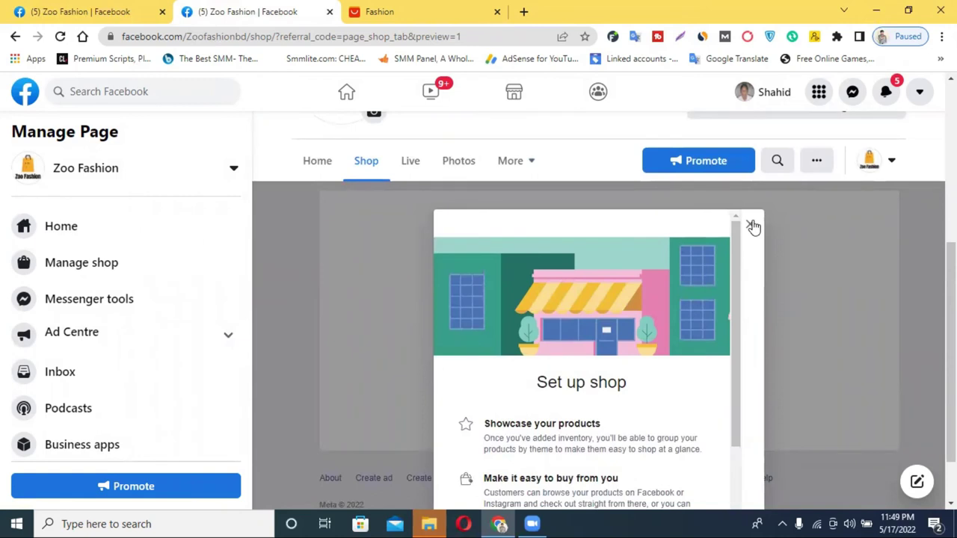
pyautogui.click(751, 225)
# Step: Go from Edit Page info to the Page settings and view Page roles
pyautogui.scroll(-2, 473, 301)
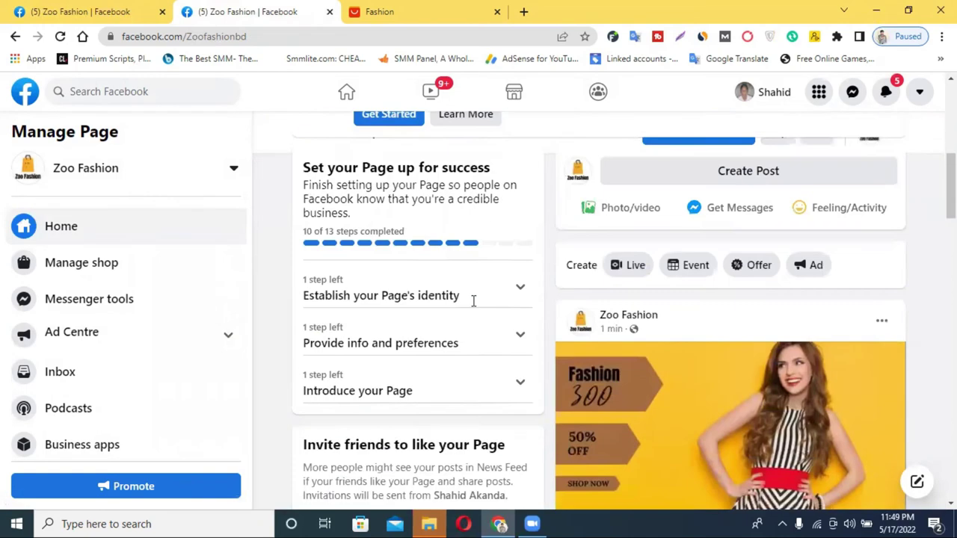
pyautogui.scroll(-3, 97, 329)
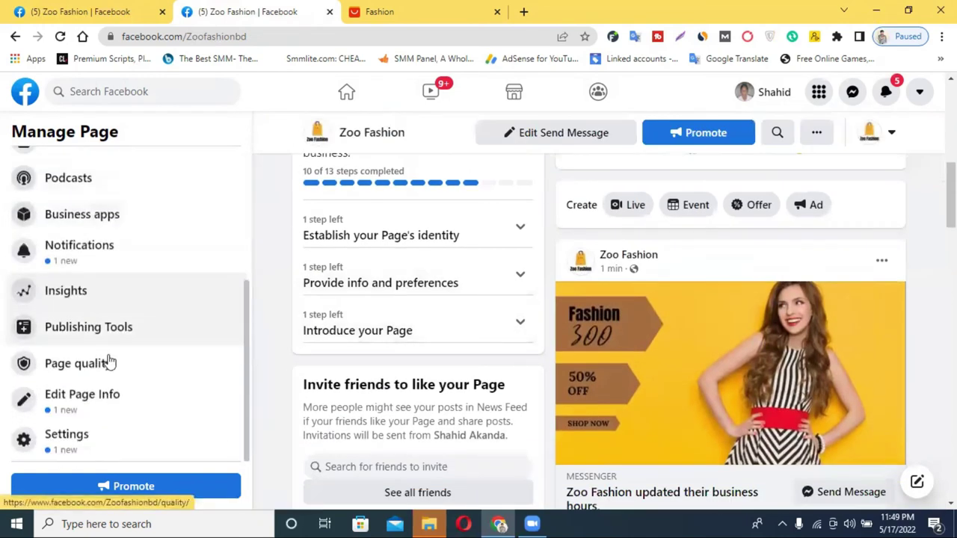
pyautogui.click(78, 398)
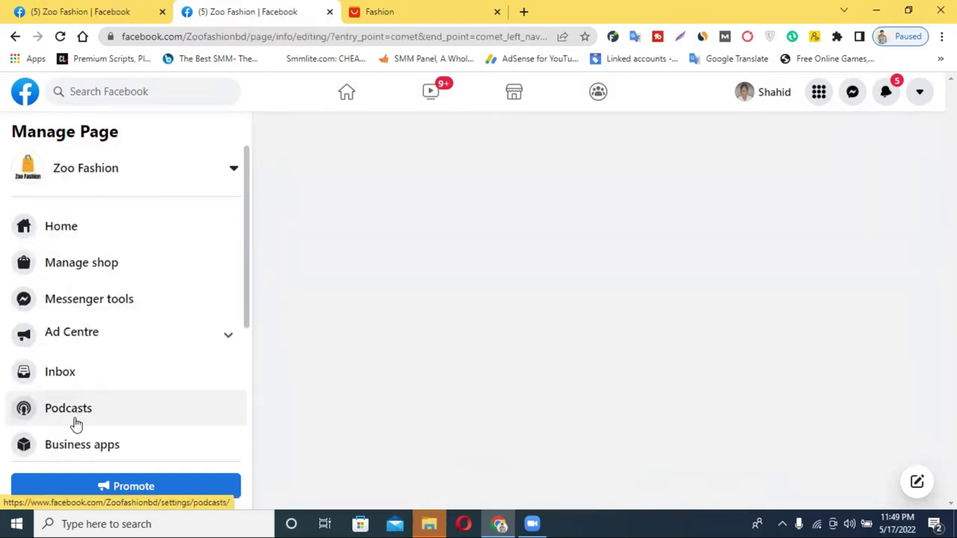
pyautogui.scroll(-3, 92, 423)
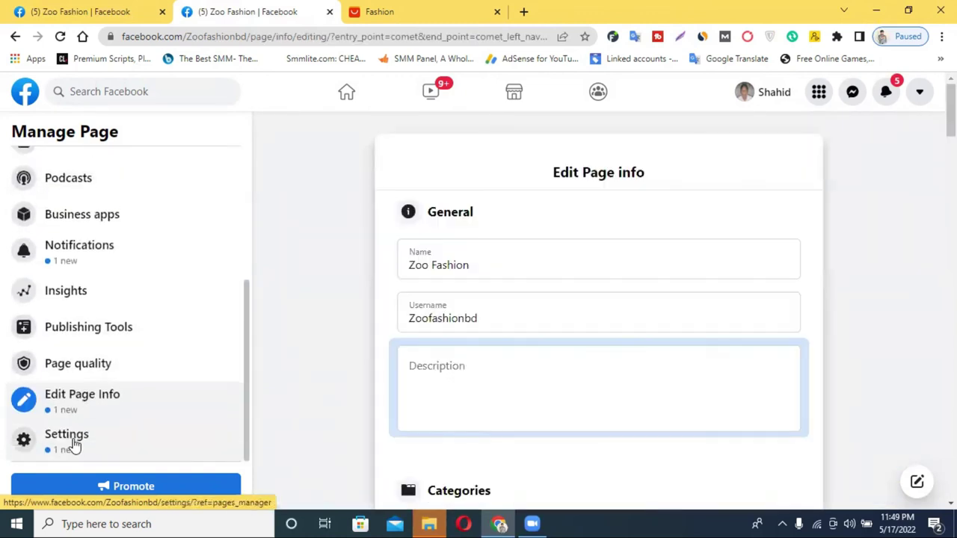
pyautogui.click(72, 443)
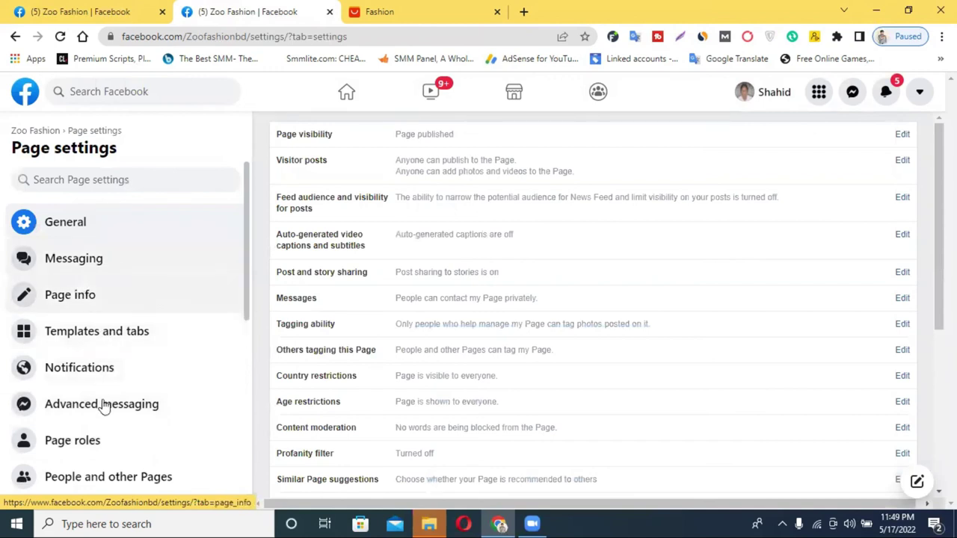
pyautogui.click(86, 441)
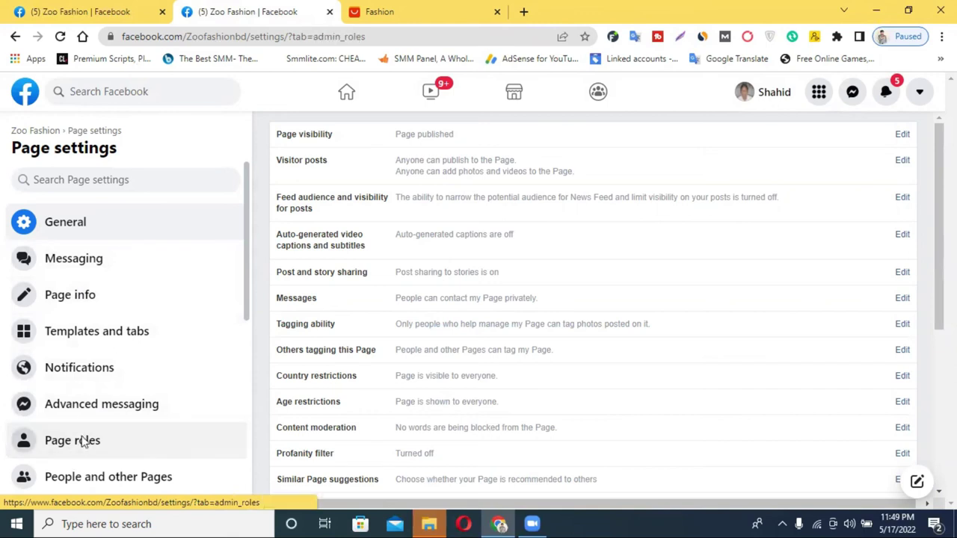
pyautogui.scroll(-4, 553, 317)
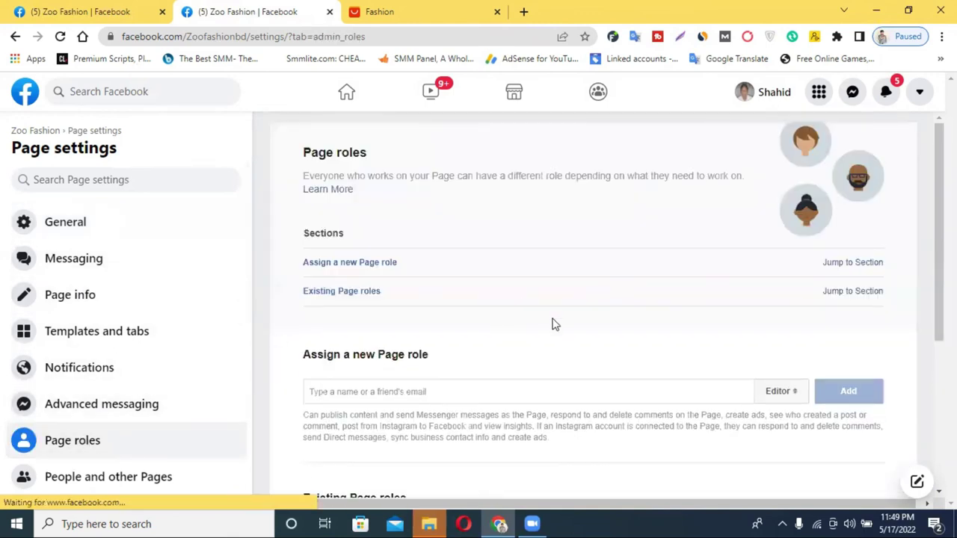
pyautogui.scroll(-2, 441, 310)
pyautogui.scroll(3, 442, 310)
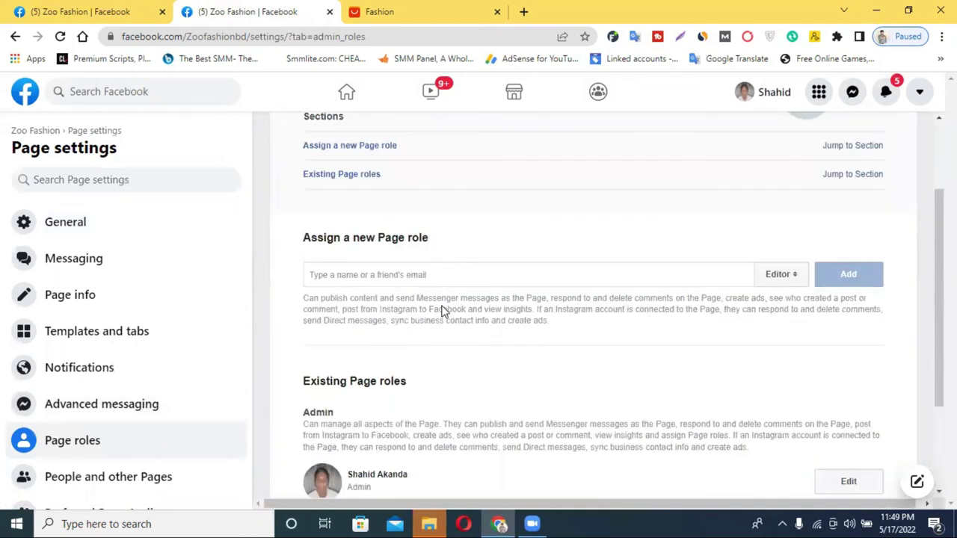
# Step: Enter a friend's name for a new Page role and pick them from the suggestions
pyautogui.click(451, 348)
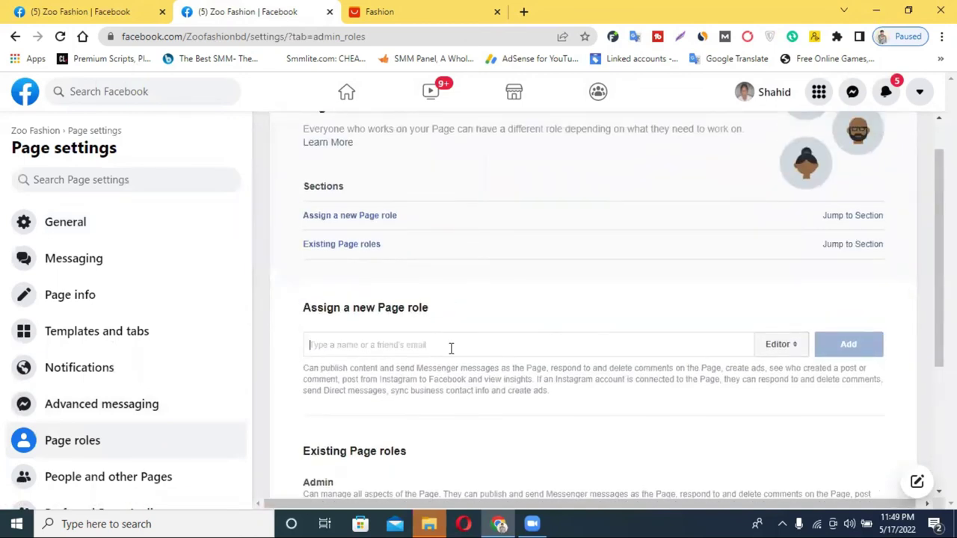
pyautogui.scroll(1, 451, 349)
pyautogui.scroll(-1, 66, 444)
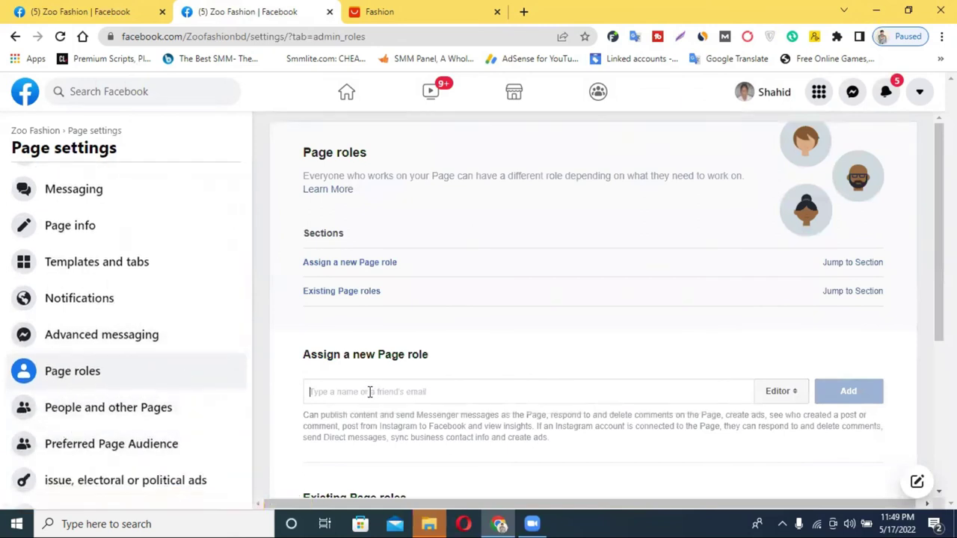
pyautogui.click(45, 9)
pyautogui.click(200, 9)
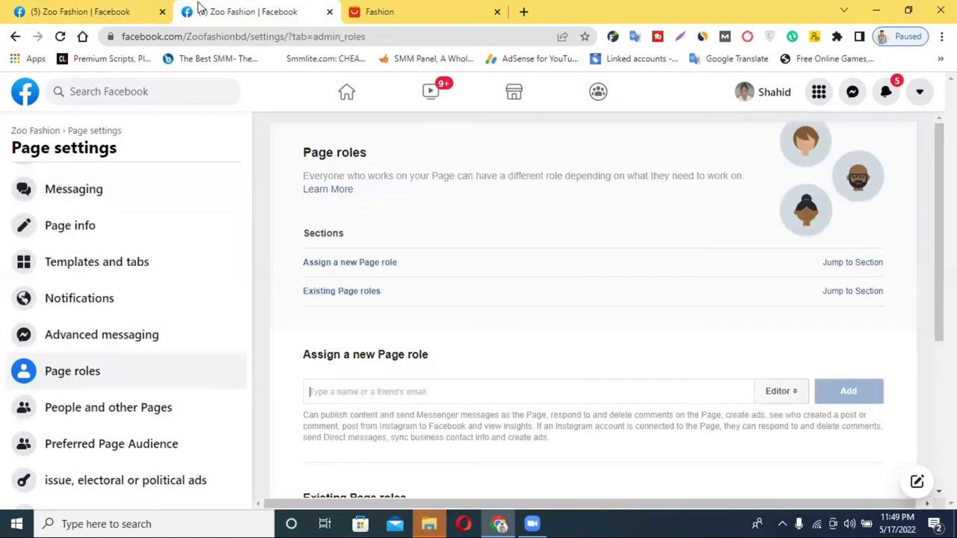
pyautogui.click(413, 389)
pyautogui.write('Raju')
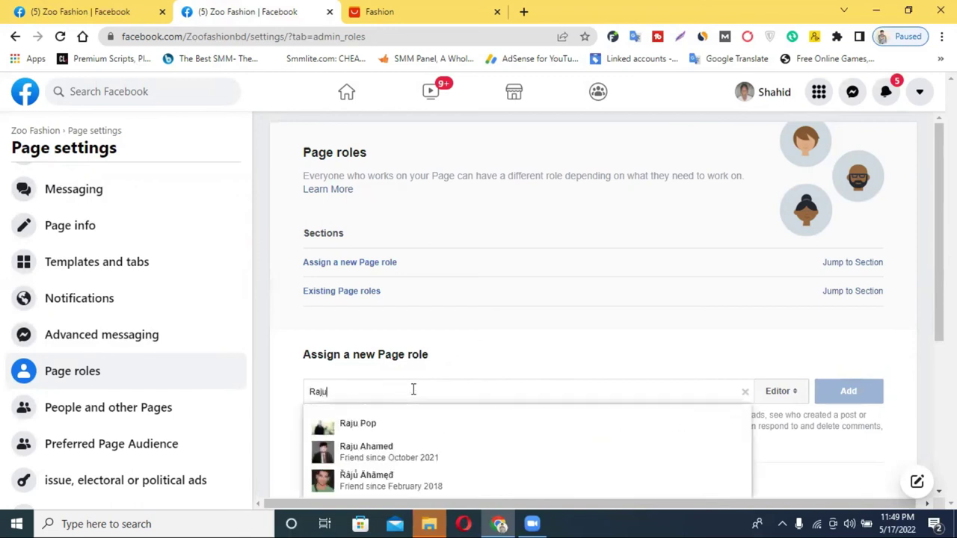
pyautogui.click(411, 446)
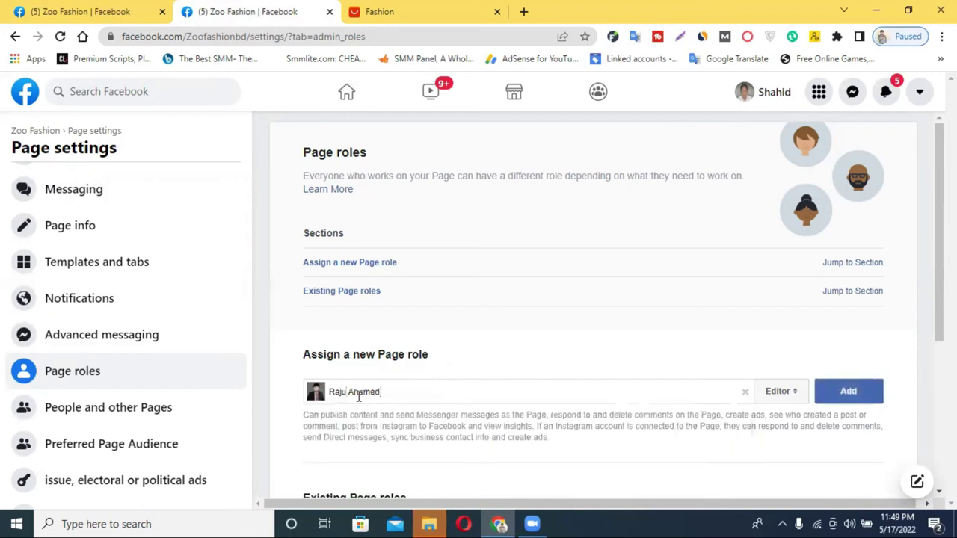
# Step: Keep Editor as the new person's role, then show the notifications
pyautogui.click(791, 400)
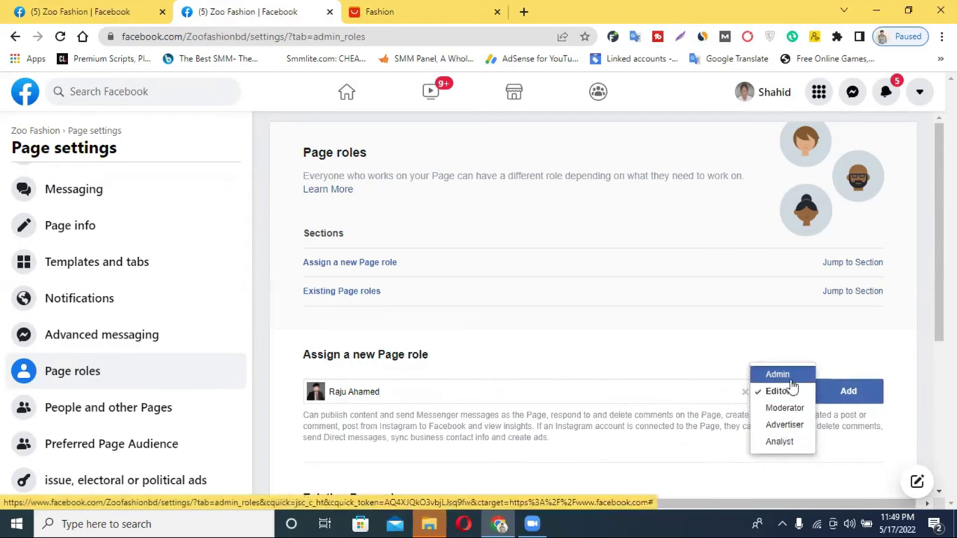
pyautogui.click(848, 392)
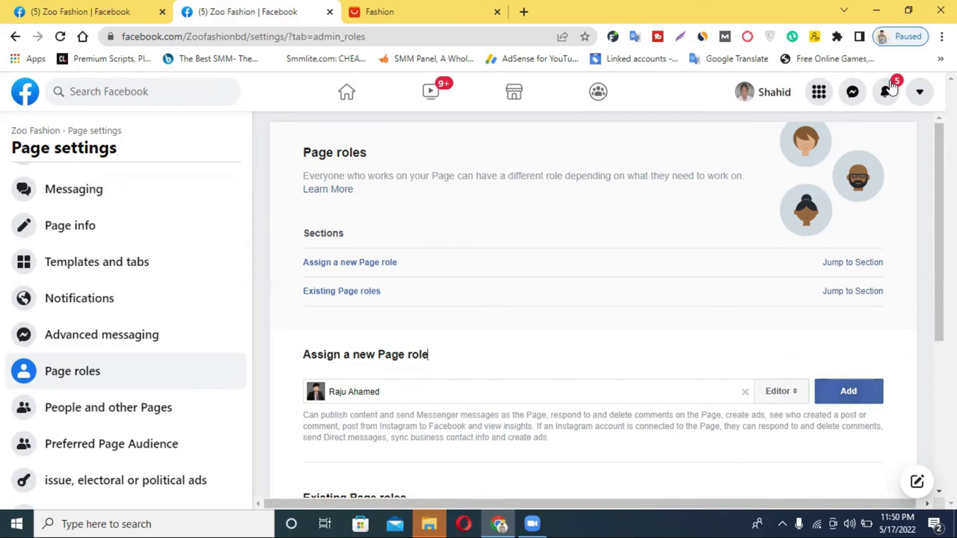
pyautogui.click(884, 93)
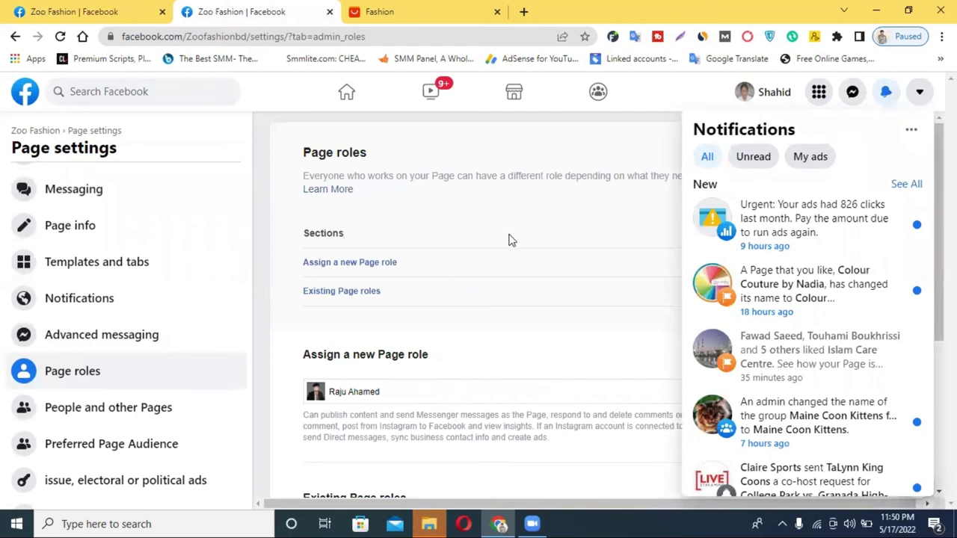
# Step: Close the notifications panel and scroll the Page settings sidebar
pyautogui.click(886, 93)
pyautogui.scroll(-2, 154, 389)
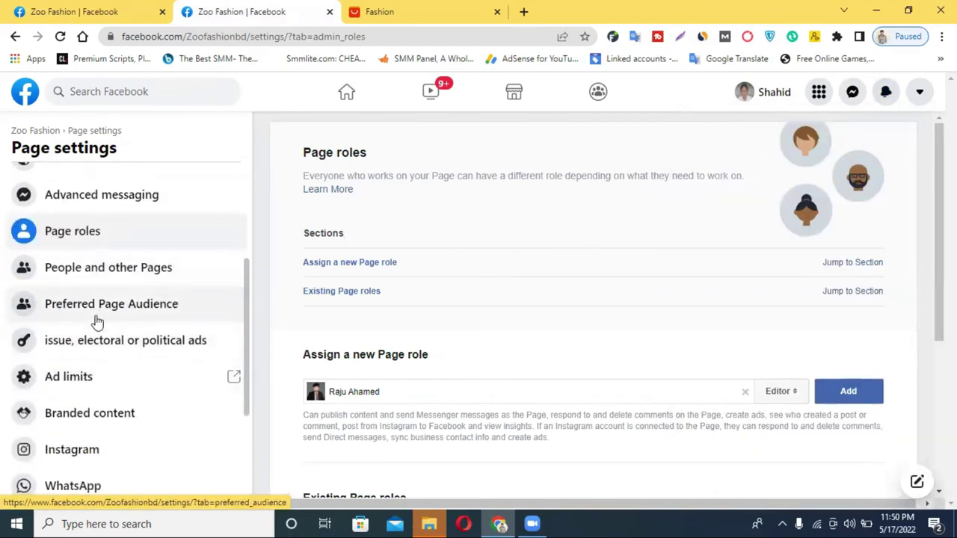
pyautogui.scroll(-1, 82, 418)
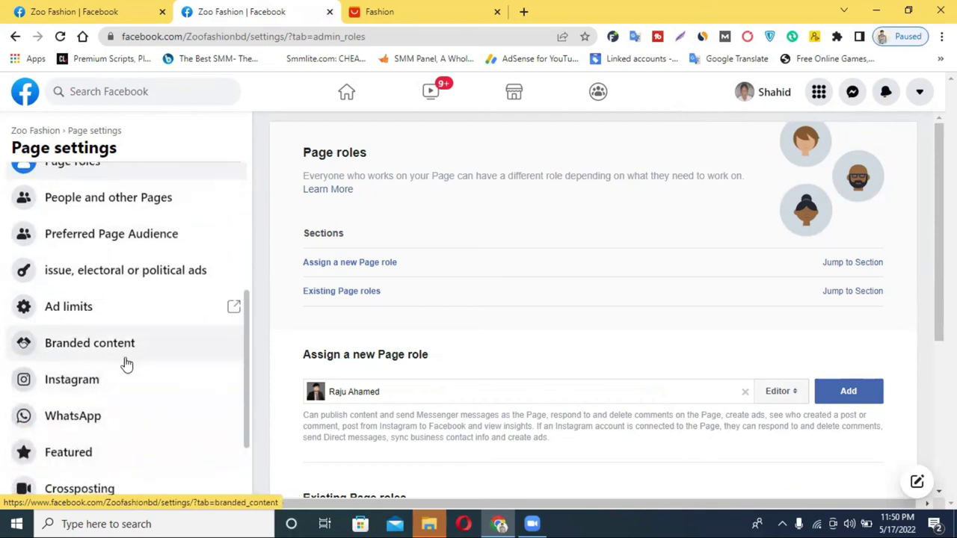
pyautogui.scroll(-2, 125, 364)
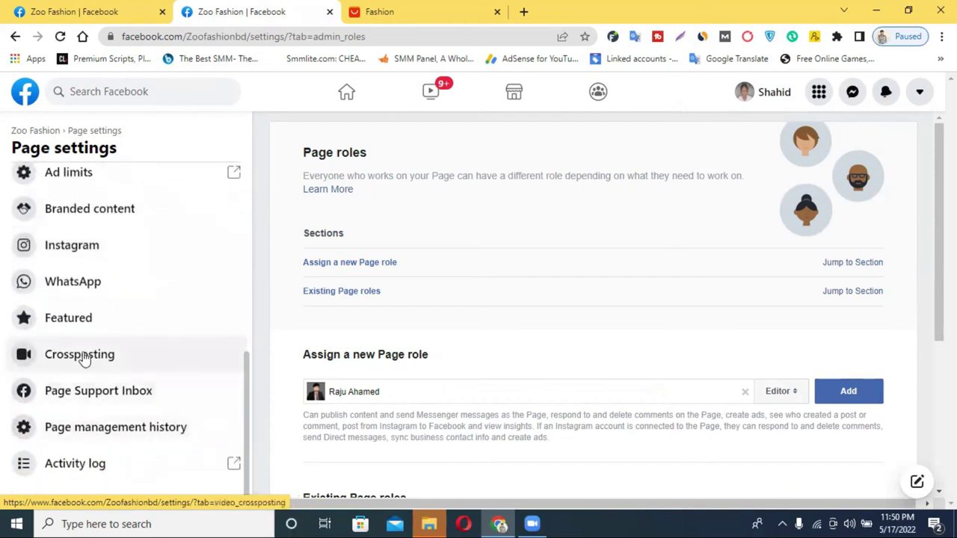
pyautogui.scroll(6, 84, 357)
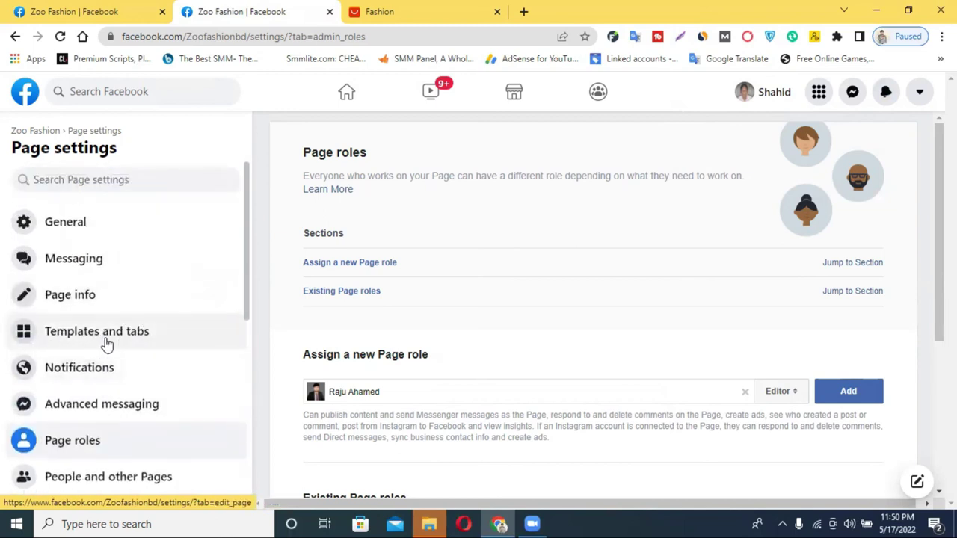
pyautogui.scroll(-6, 131, 346)
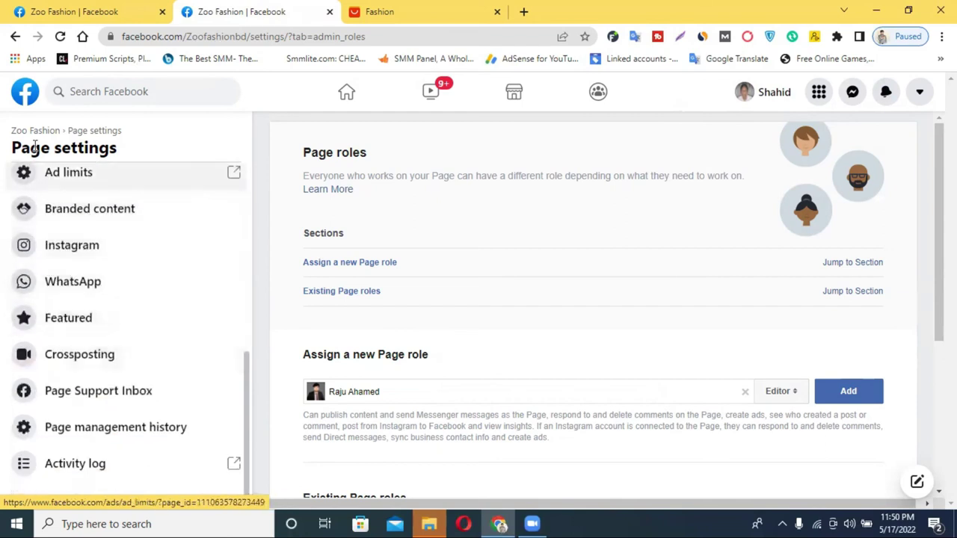
# Step: Go back to Zoo Fashion's Edit Page info page, then open Publishing Tools
pyautogui.click(15, 37)
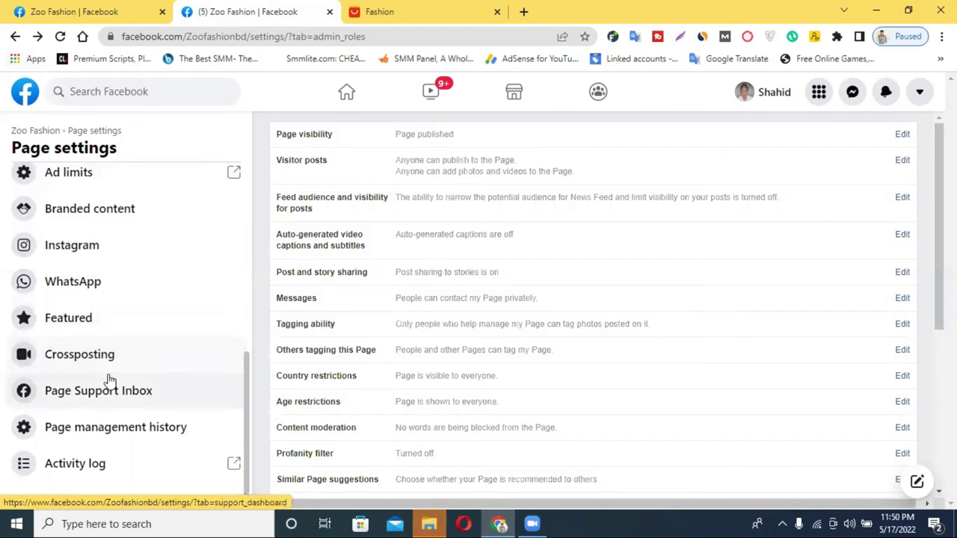
pyautogui.click(14, 36)
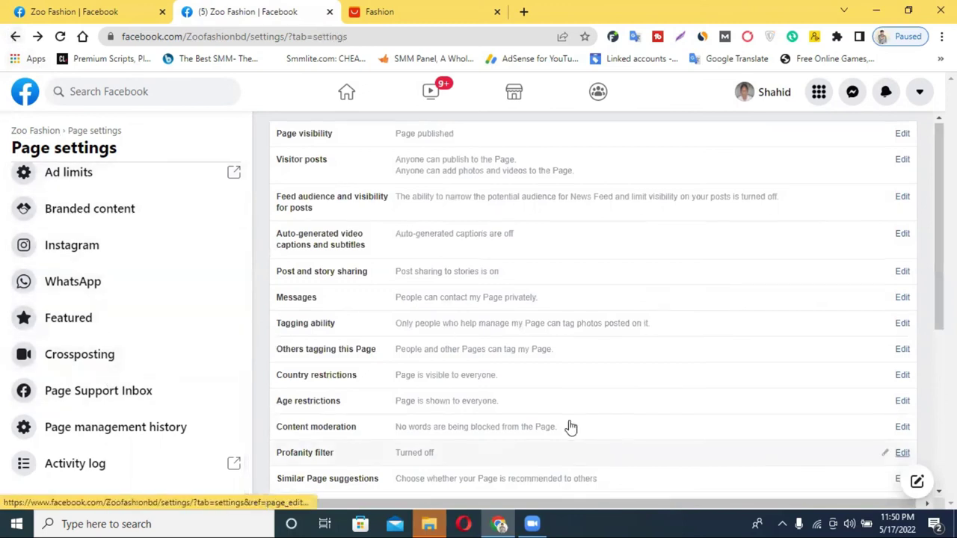
pyautogui.scroll(-4, 569, 426)
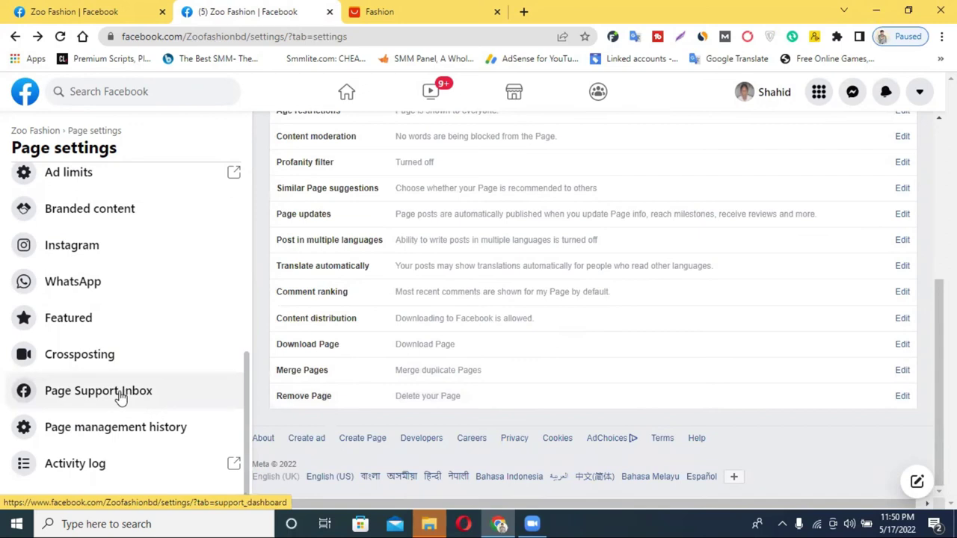
pyautogui.click(12, 39)
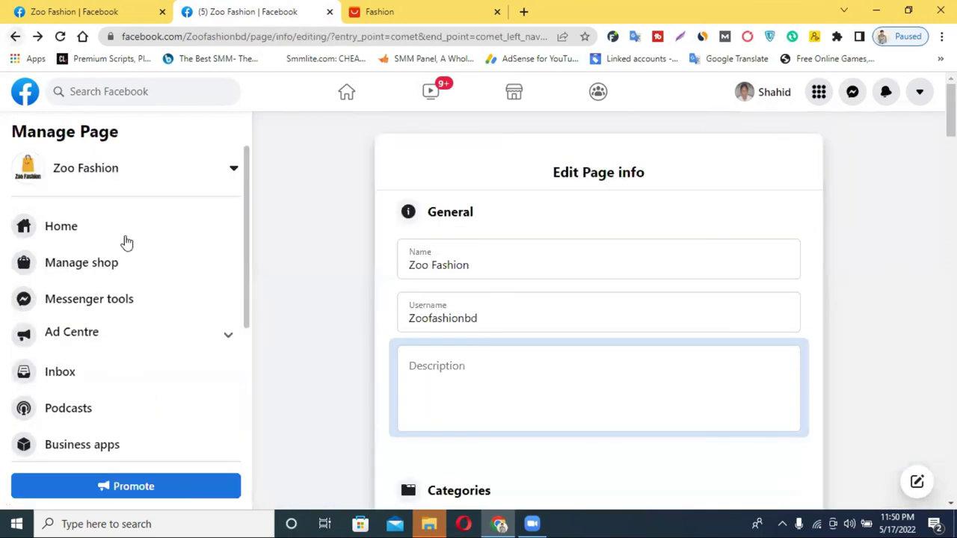
pyautogui.scroll(-3, 122, 314)
pyautogui.scroll(3, 126, 292)
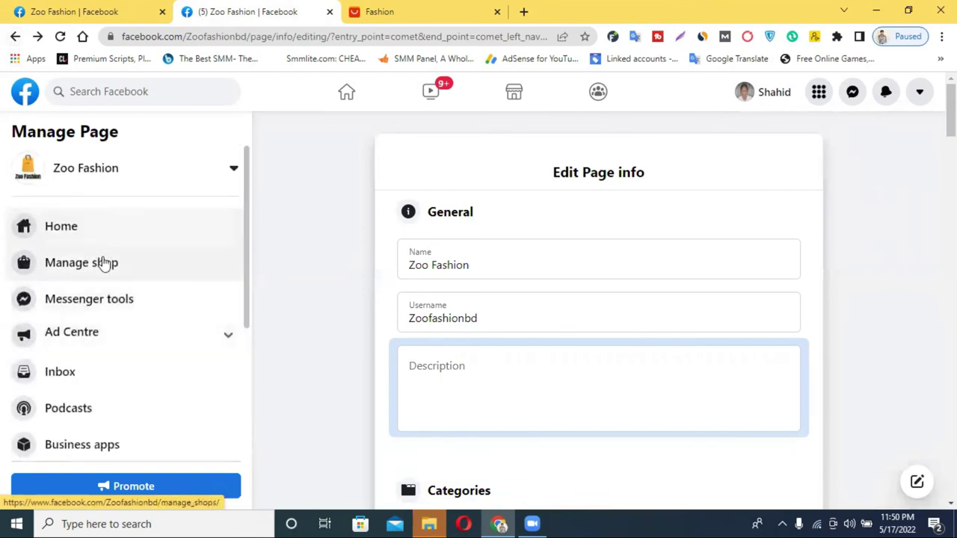
pyautogui.scroll(-4, 109, 269)
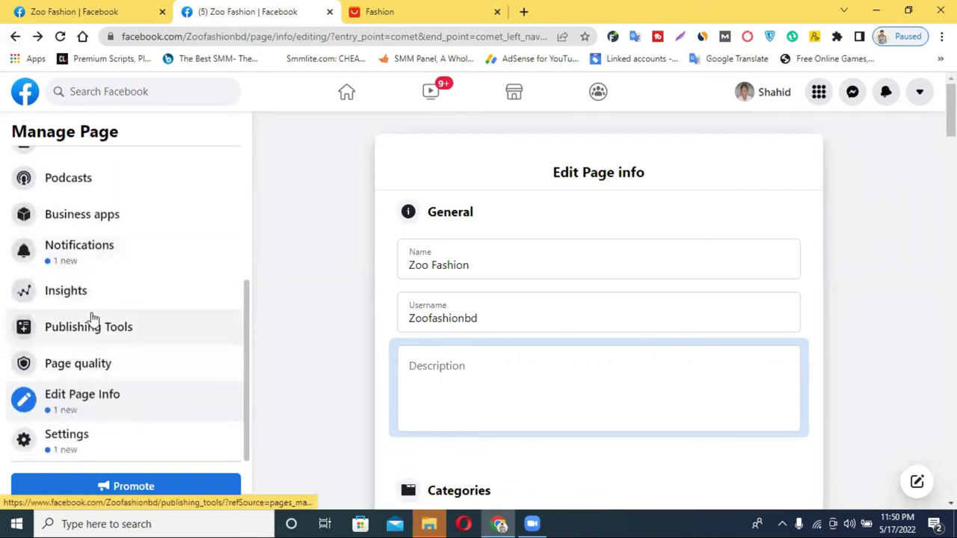
pyautogui.click(135, 334)
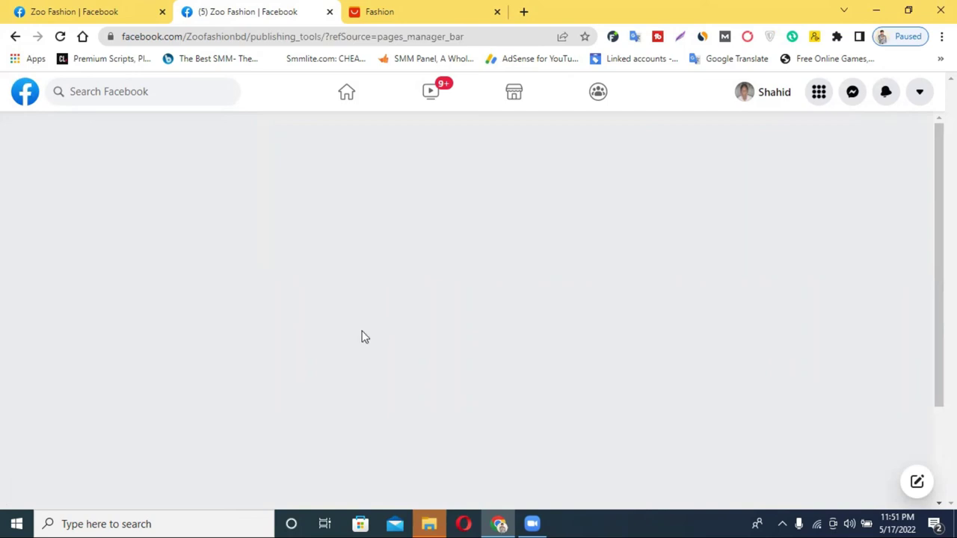
# Step: From Scheduled Posts, start a new photo post and open the Downloads file chooser
pyautogui.click(61, 36)
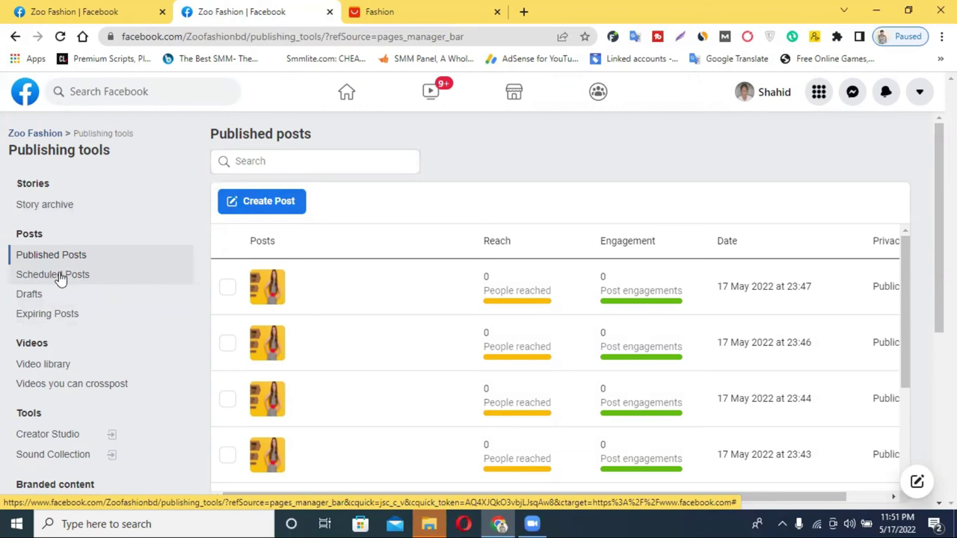
pyautogui.click(61, 278)
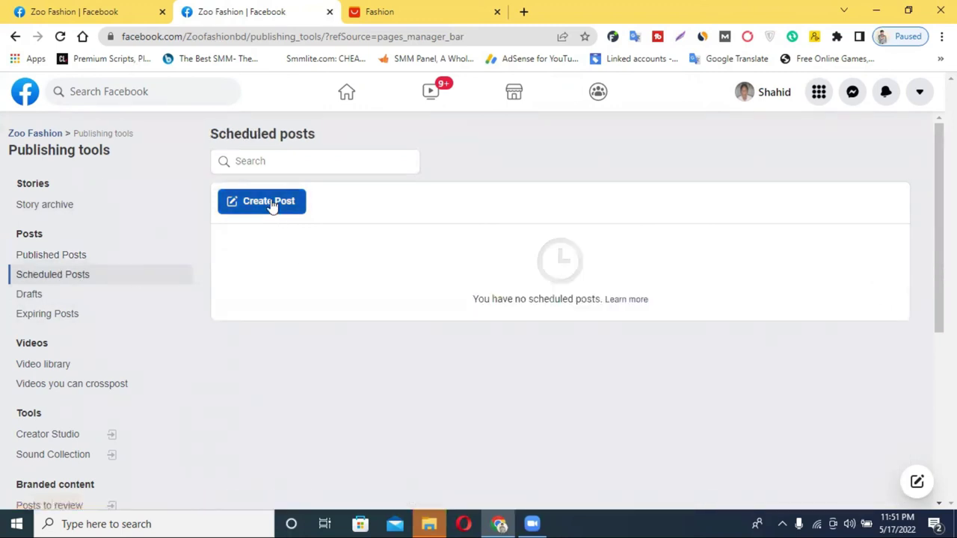
pyautogui.click(271, 202)
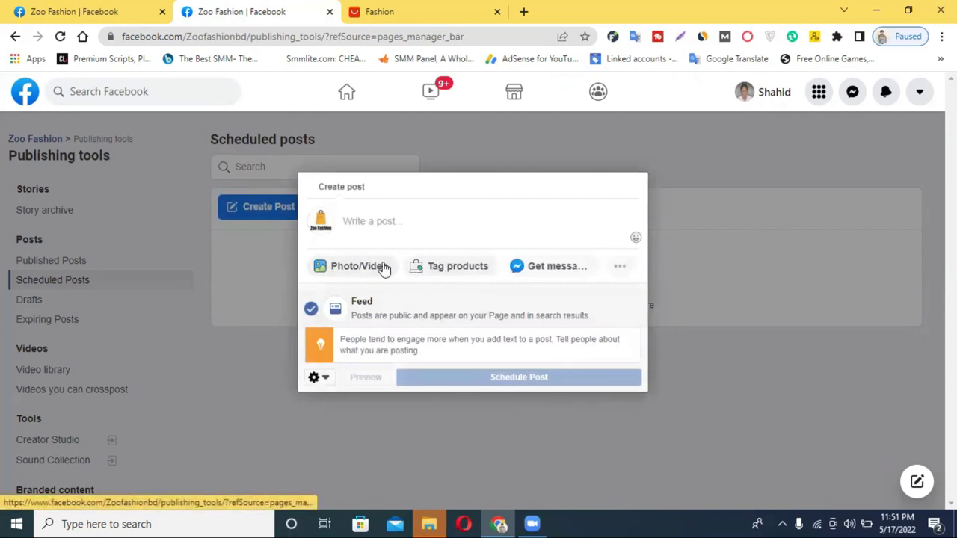
pyautogui.click(383, 268)
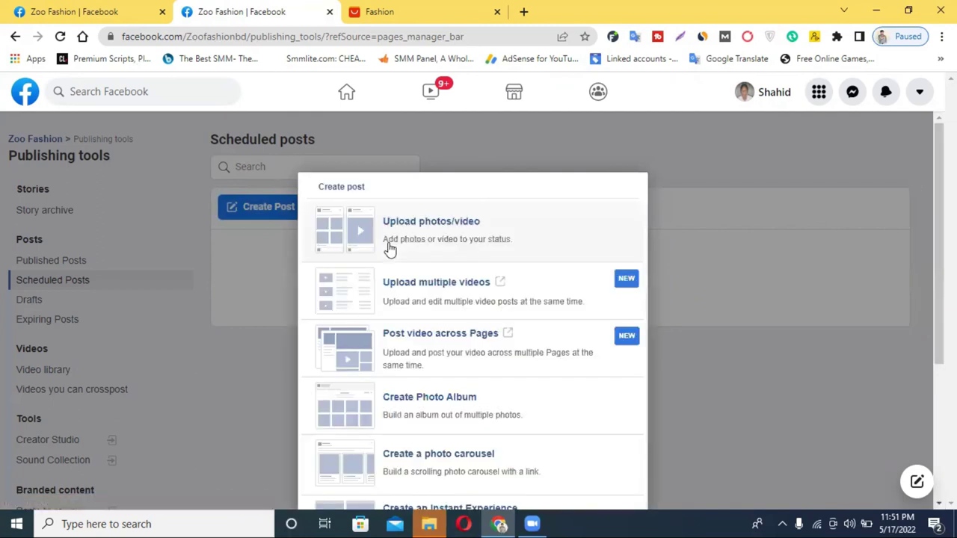
pyautogui.scroll(-3, 386, 269)
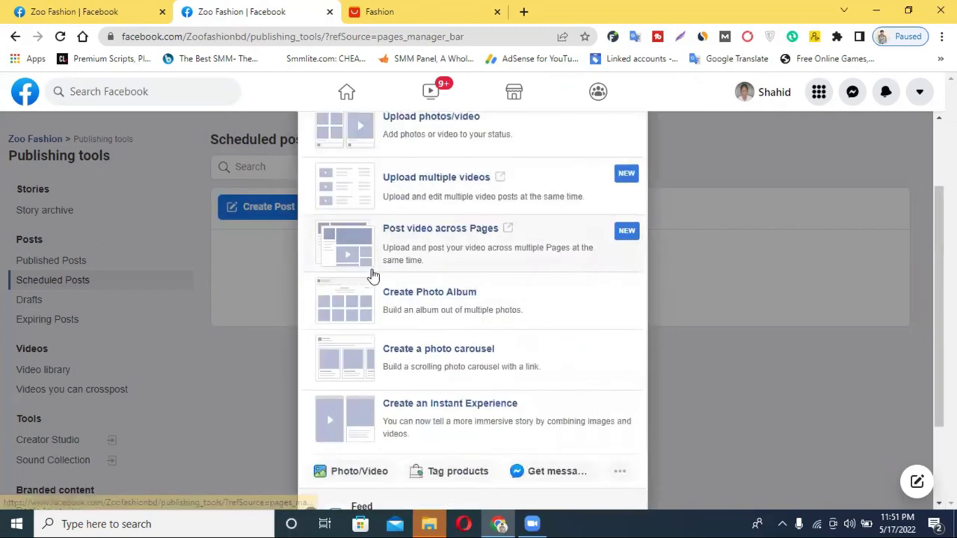
pyautogui.scroll(3, 445, 271)
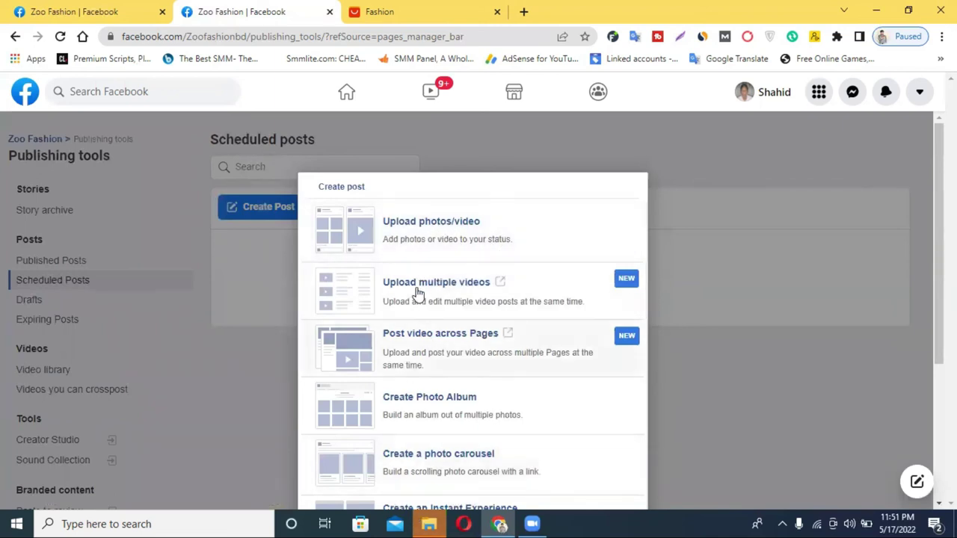
pyautogui.click(431, 243)
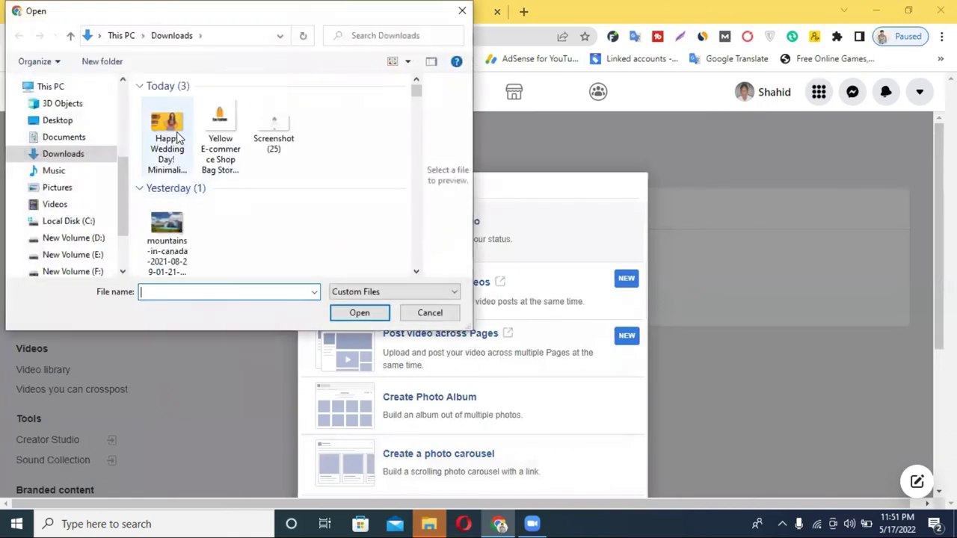
# Step: Attach the mountains-in-canada image to the post with the text 'bnbdgf'
pyautogui.click(226, 138)
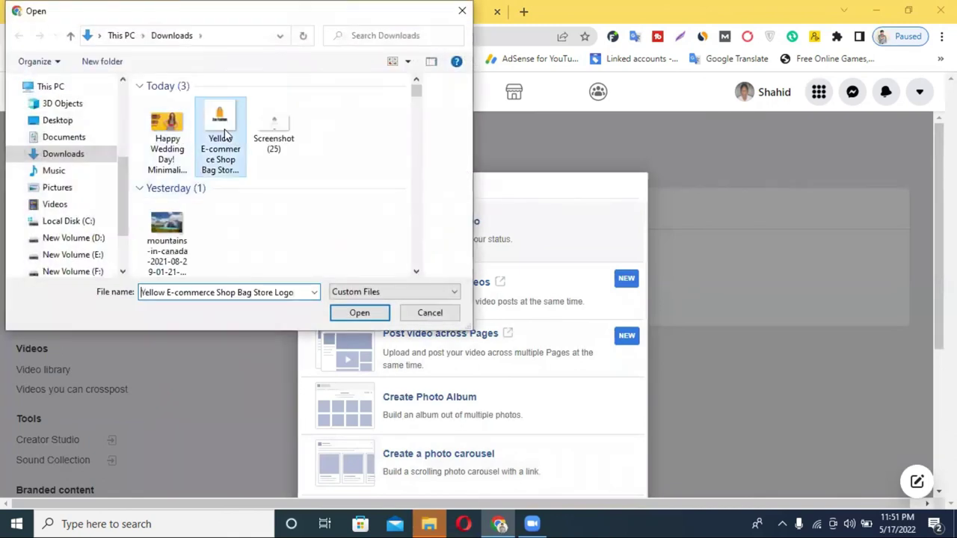
pyautogui.click(174, 238)
pyautogui.click(355, 314)
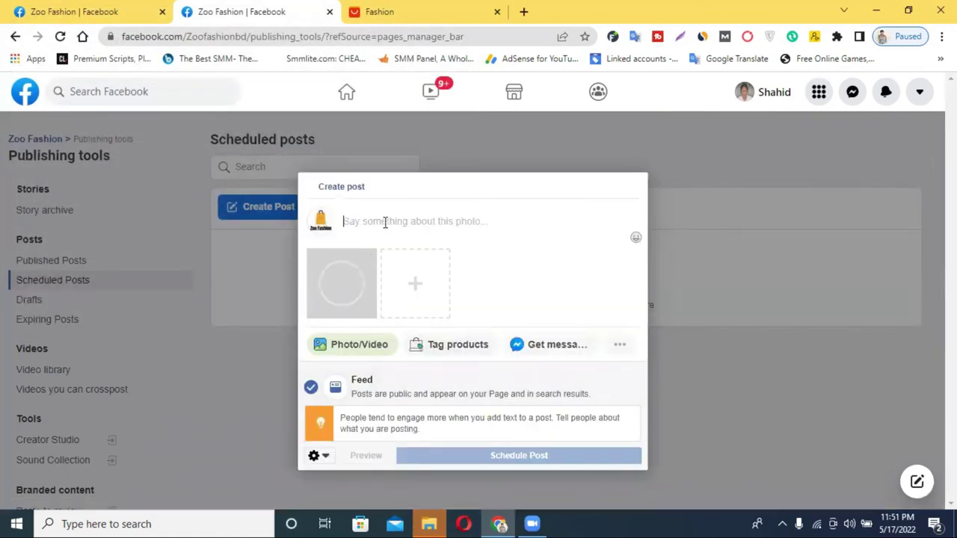
pyautogui.write('bnbdgfg  ill kuyuyfyutyiyy')
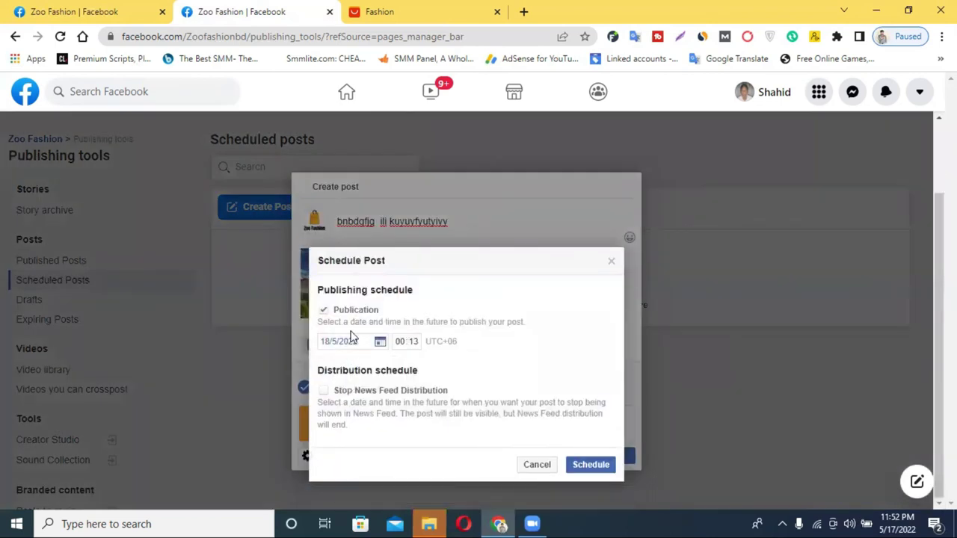
# Step: Schedule the post for 20 May 2022 at 00:13
pyautogui.click(336, 346)
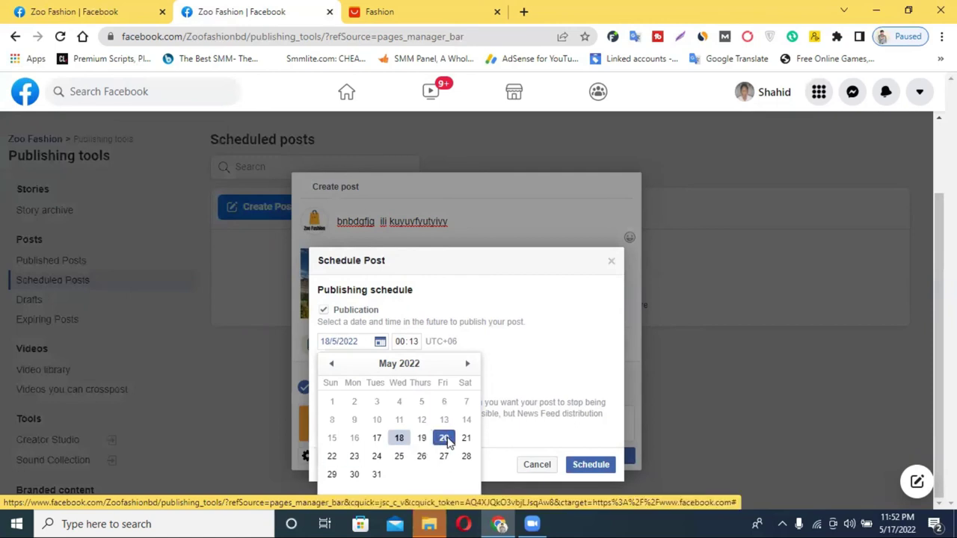
pyautogui.click(444, 439)
pyautogui.click(398, 344)
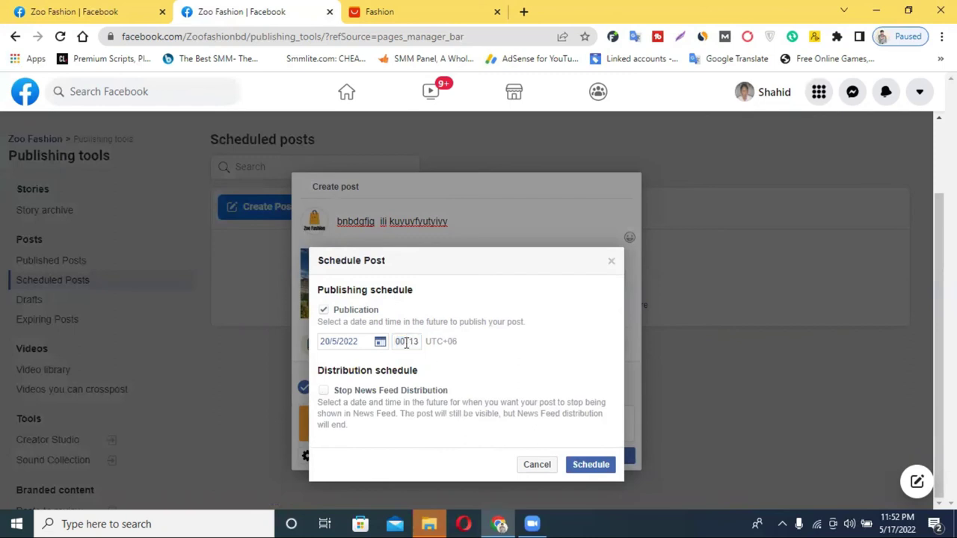
pyautogui.click(404, 348)
pyautogui.click(414, 343)
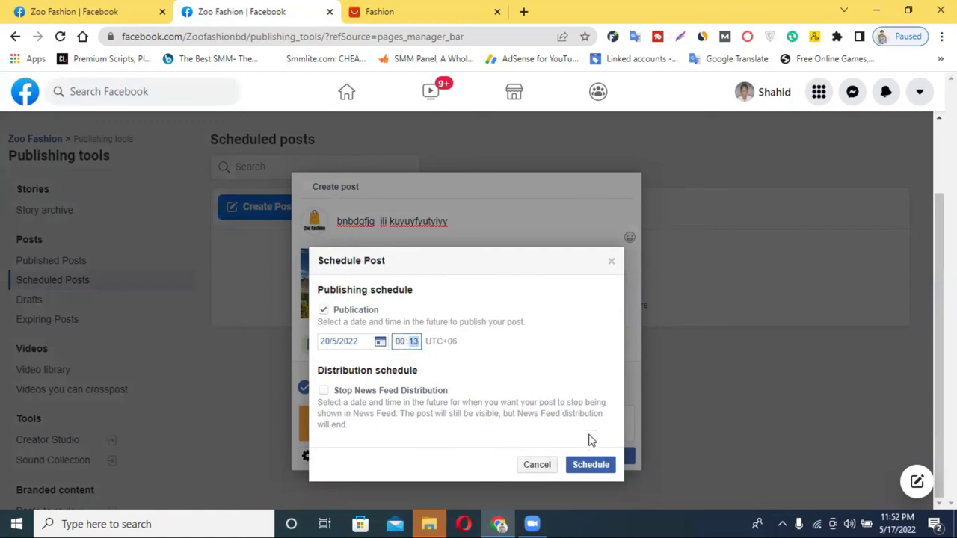
pyautogui.press('Return')
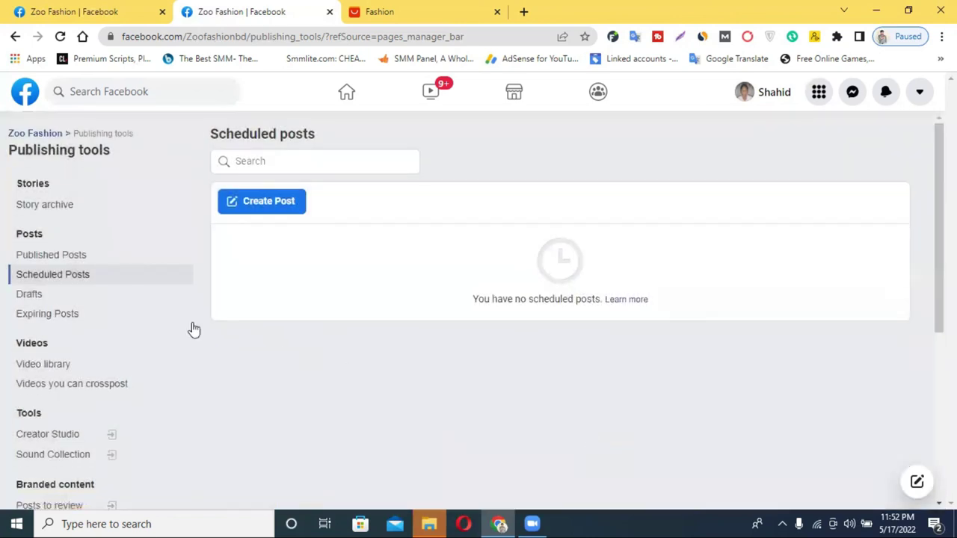
# Step: Permanently delete the scheduled mountain-photo post, then view Published Posts
pyautogui.click(62, 258)
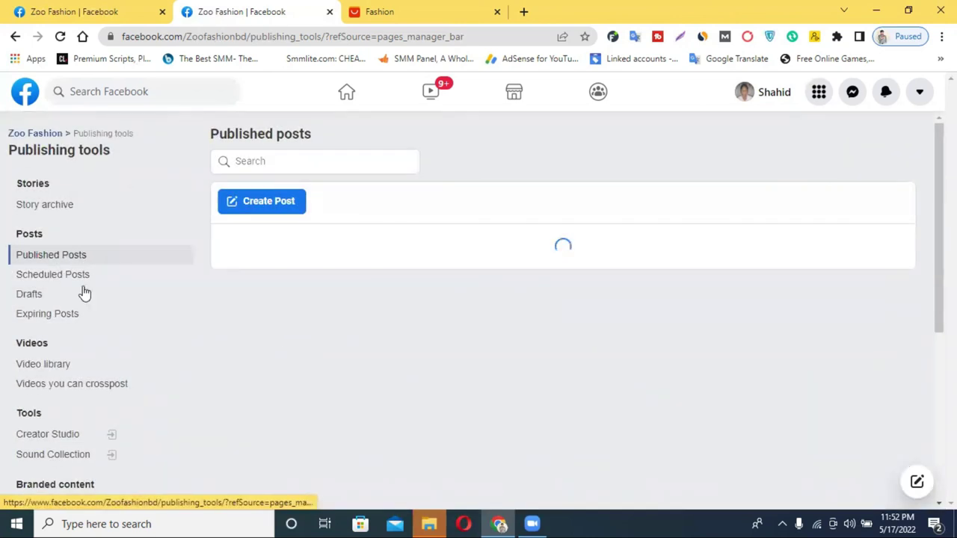
pyautogui.click(66, 277)
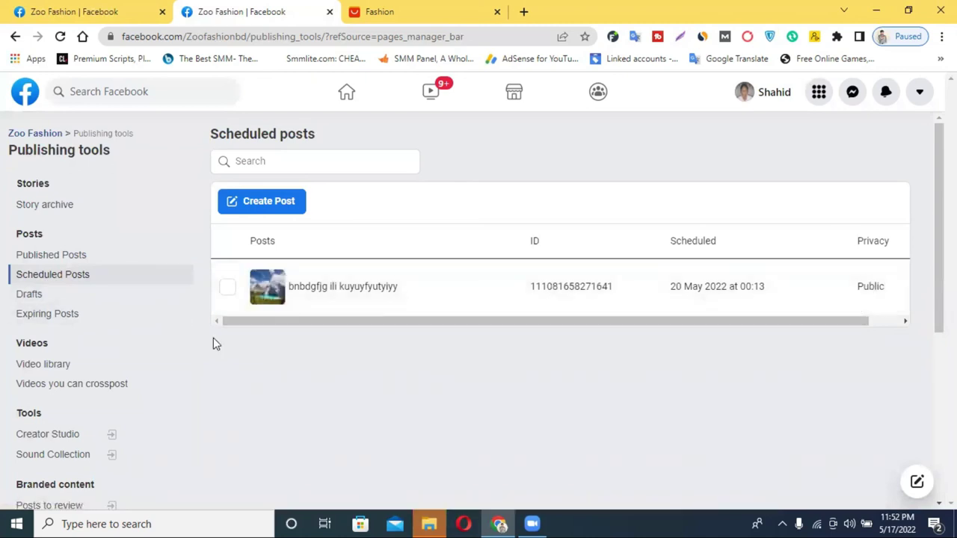
pyautogui.click(228, 291)
pyautogui.click(228, 292)
pyautogui.click(228, 292)
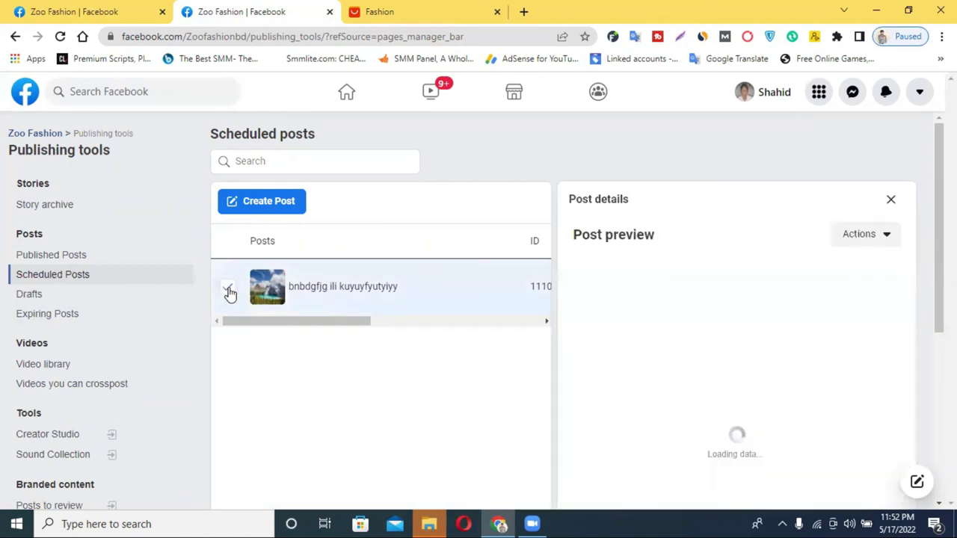
pyautogui.click(878, 233)
pyautogui.click(876, 235)
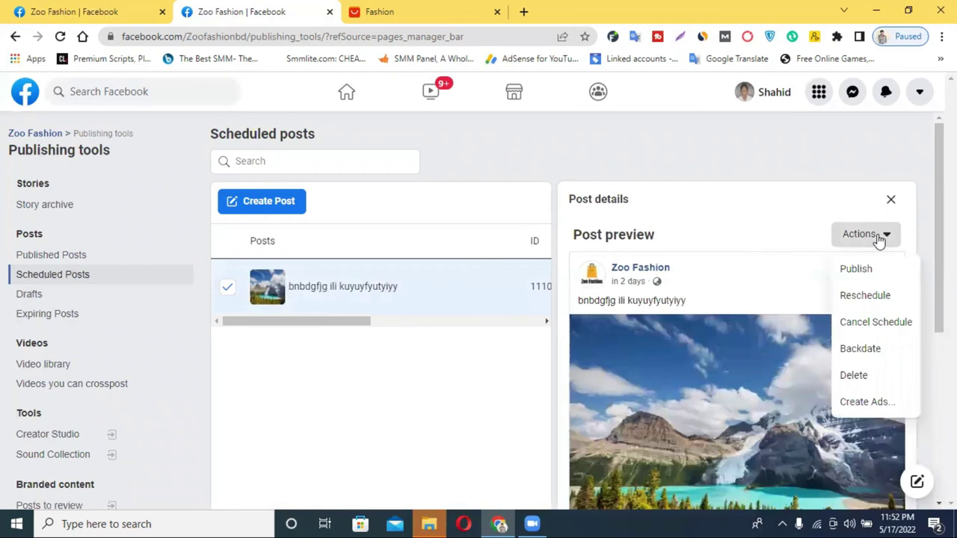
pyautogui.click(852, 375)
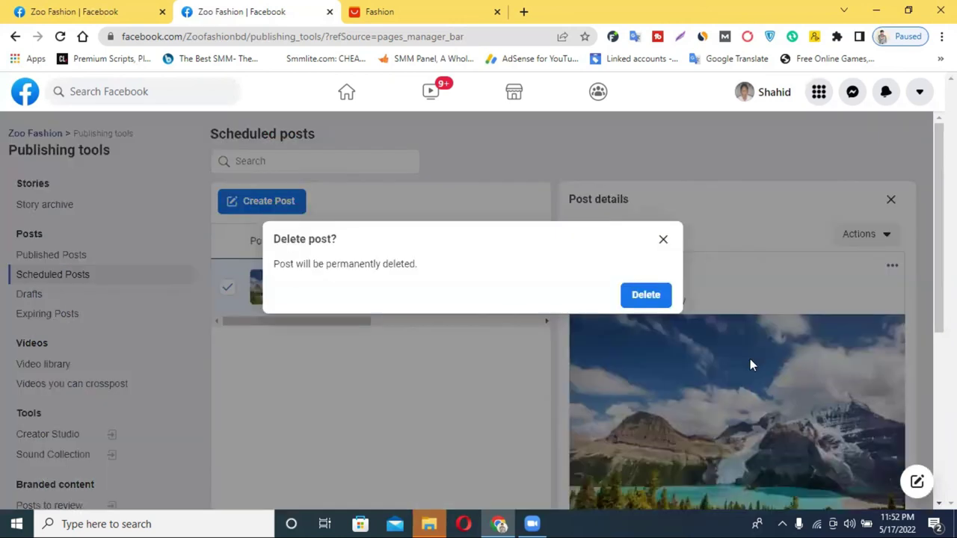
pyautogui.click(646, 296)
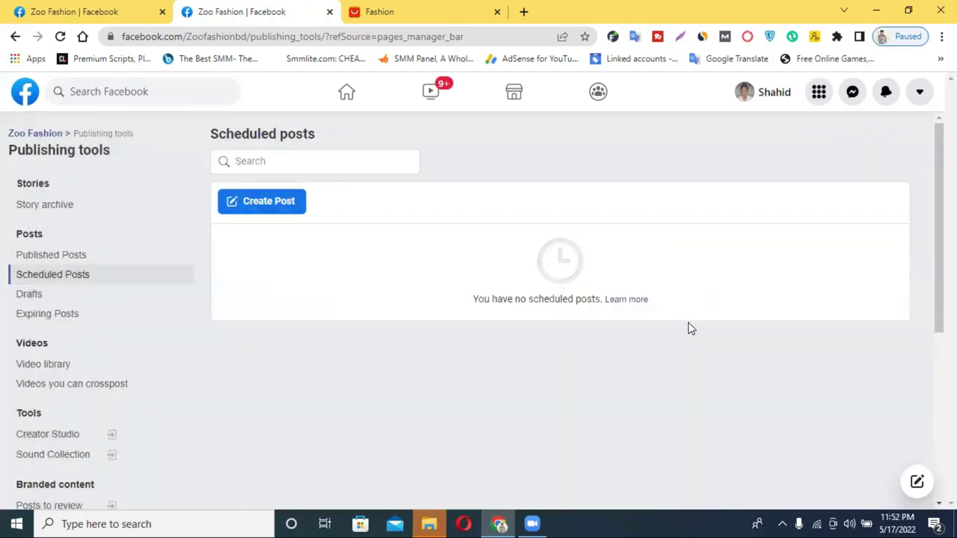
pyautogui.click(46, 258)
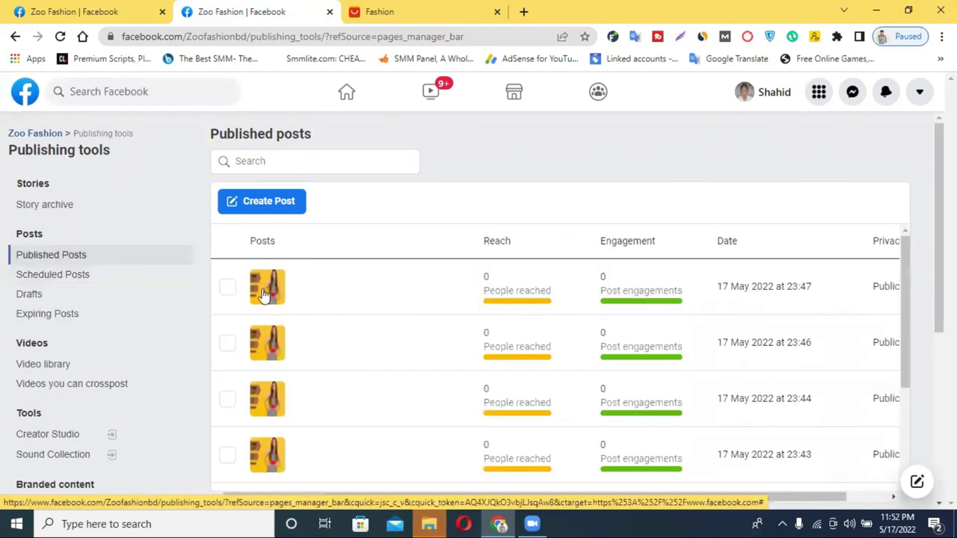
# Step: Scroll through the Published posts, then open Sound Collection in Creator Studio
pyautogui.scroll(-5, 410, 318)
pyautogui.scroll(-2, 410, 331)
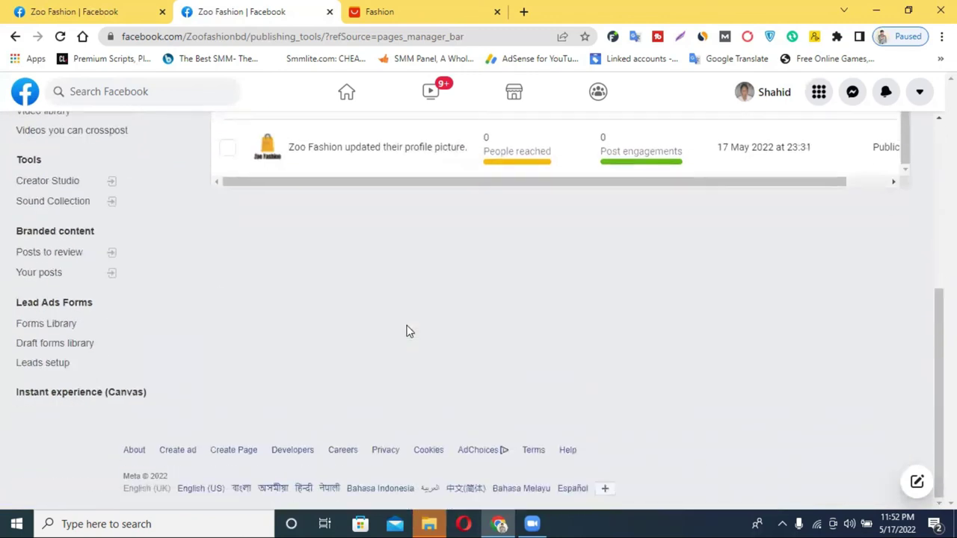
pyautogui.scroll(3, 374, 308)
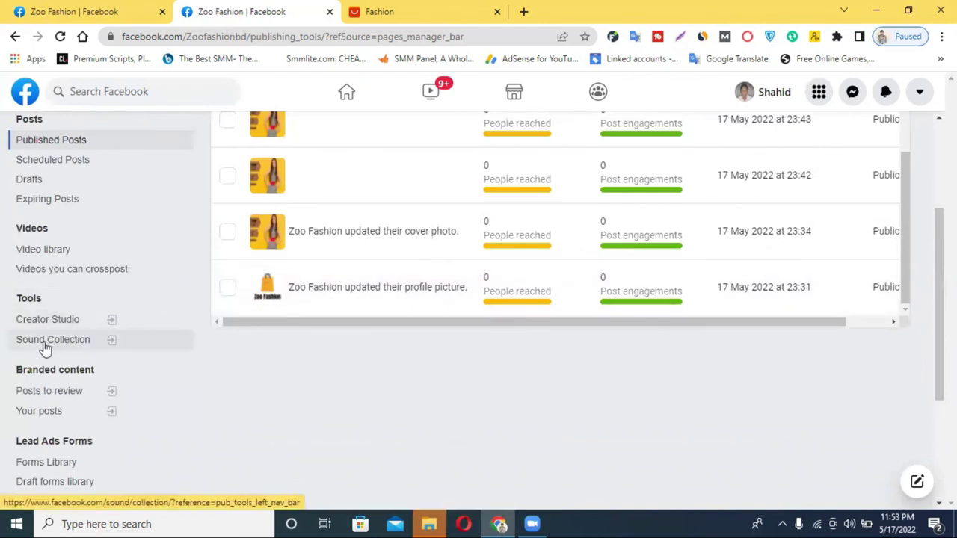
pyautogui.scroll(2, 448, 408)
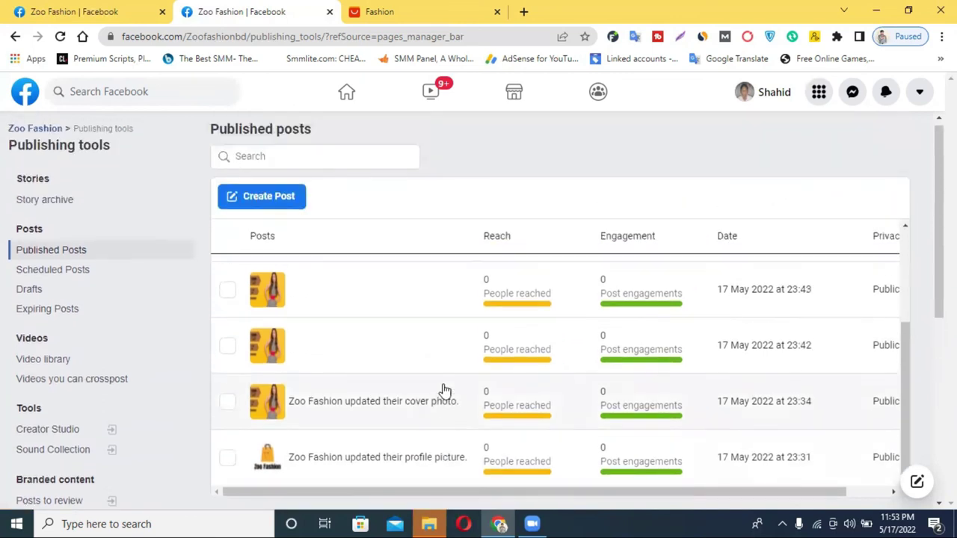
pyautogui.scroll(-4, 346, 377)
pyautogui.scroll(2, 380, 407)
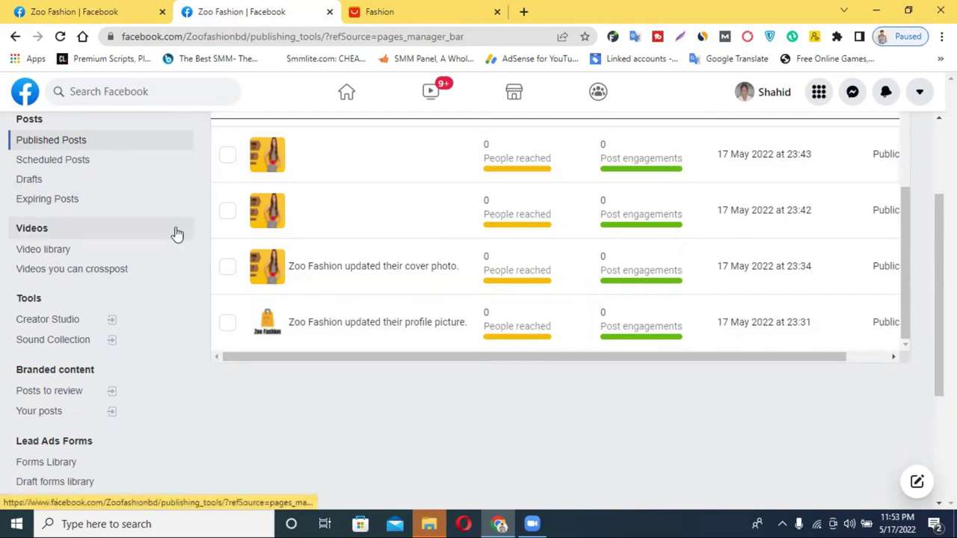
pyautogui.click(62, 348)
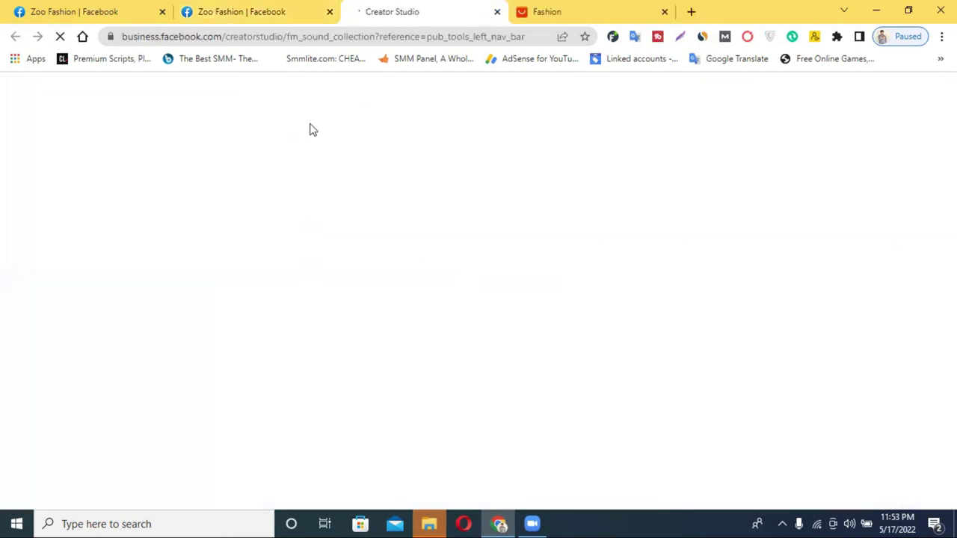
# Step: Return to the Creator Studio tab and accept the Sound Collection terms of use
pyautogui.click(269, 9)
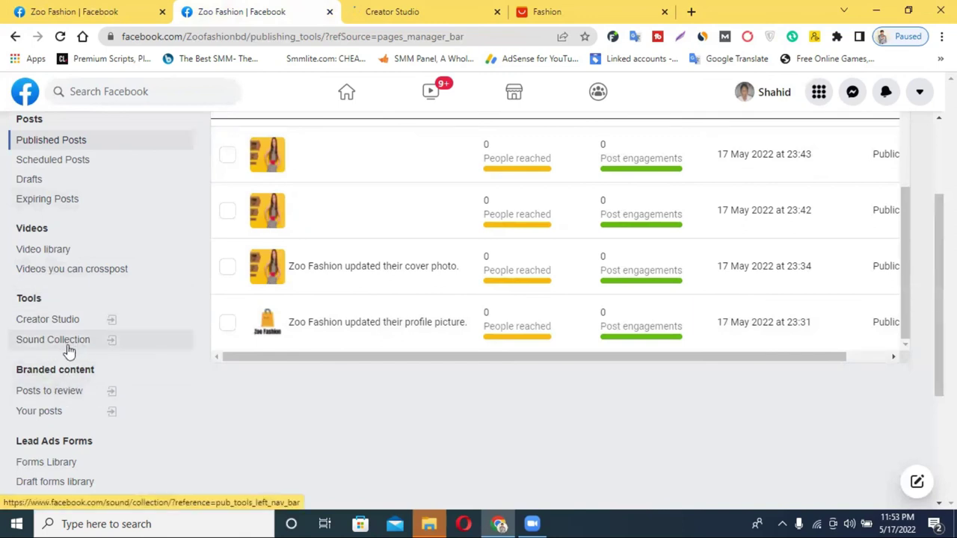
pyautogui.click(384, 7)
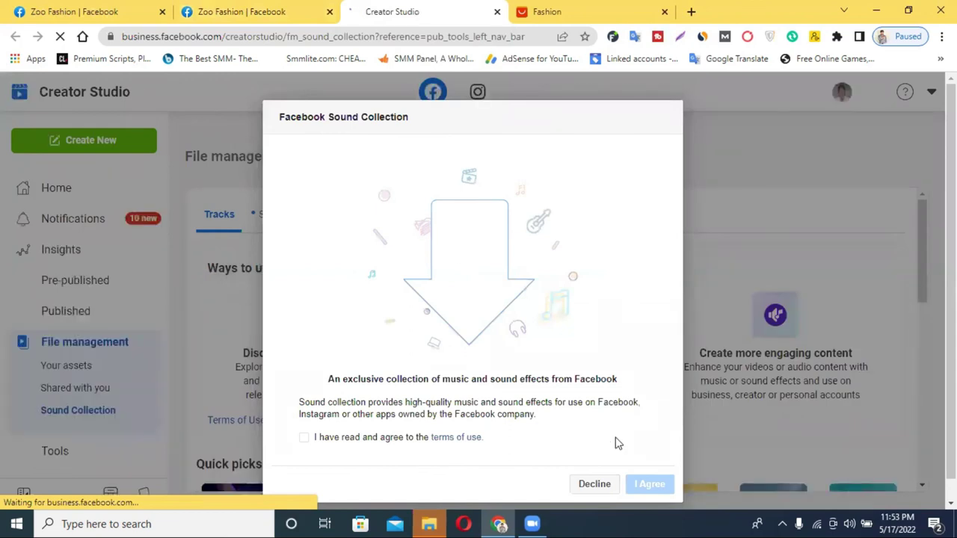
pyautogui.click(304, 437)
pyautogui.press('Tab')
pyautogui.press('Return')
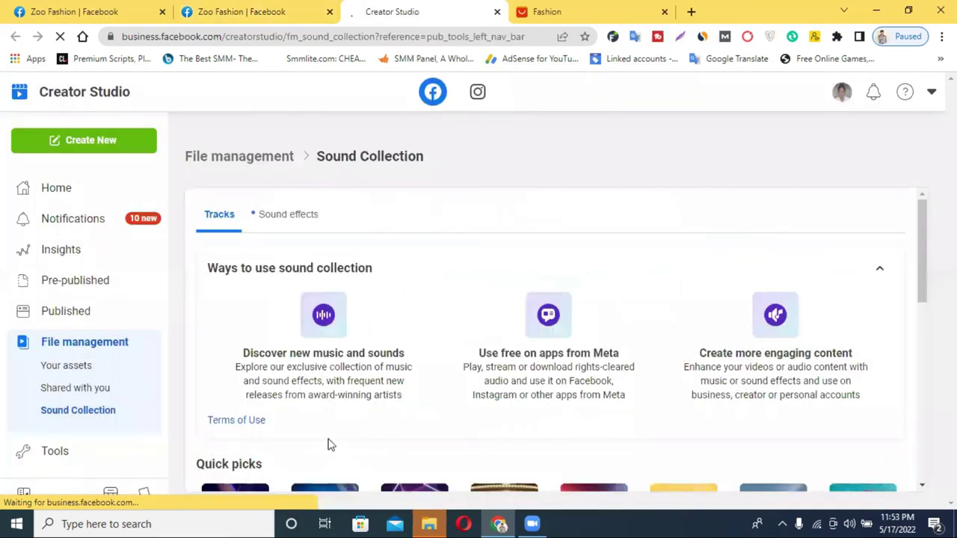
# Step: Play the track 'Can't Keep Me Down' and pause it at 0:12
pyautogui.scroll(-3, 539, 290)
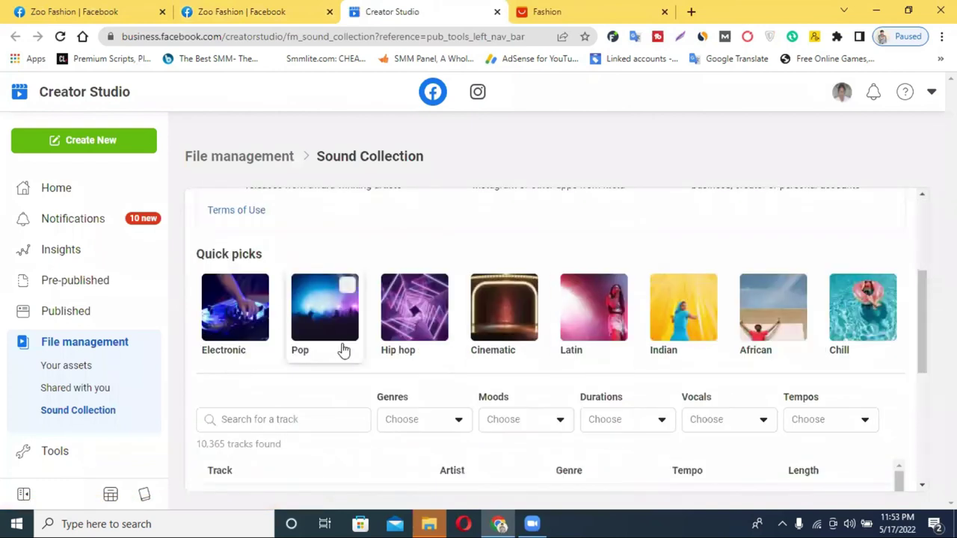
pyautogui.scroll(-3, 344, 350)
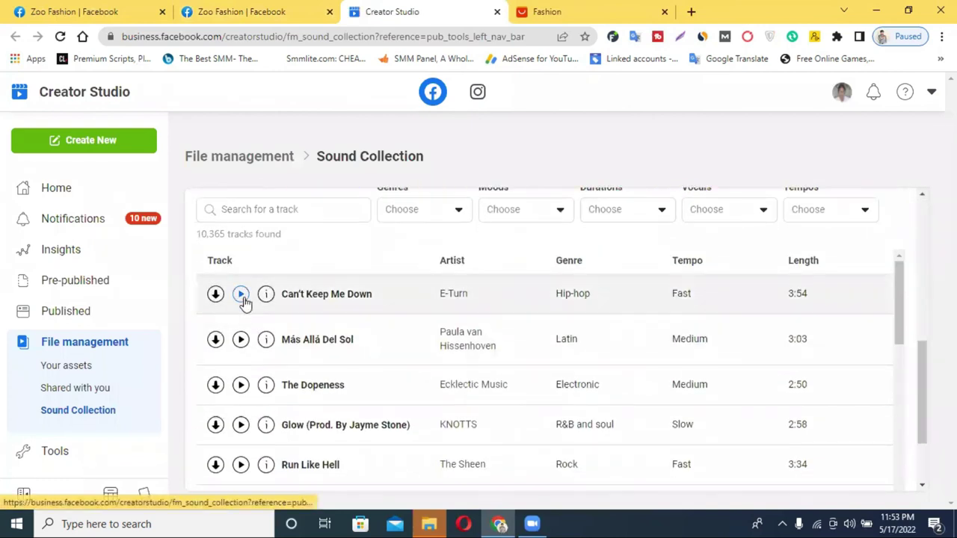
pyautogui.click(242, 296)
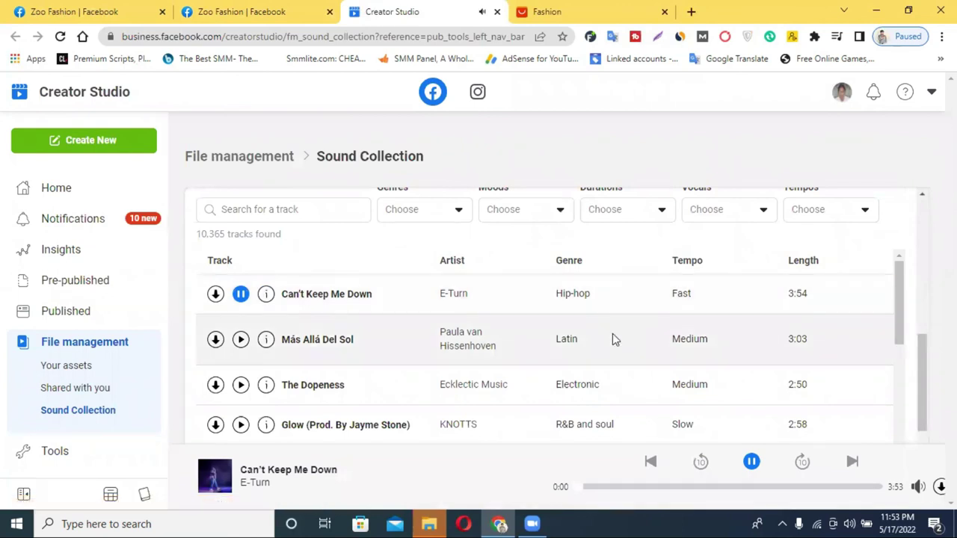
pyautogui.scroll(-6, 453, 317)
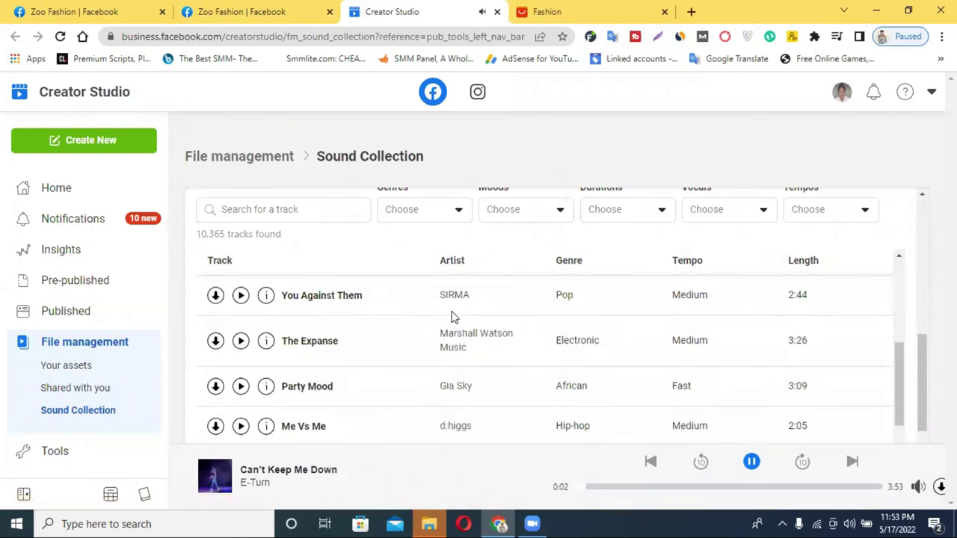
pyautogui.scroll(-1, 214, 364)
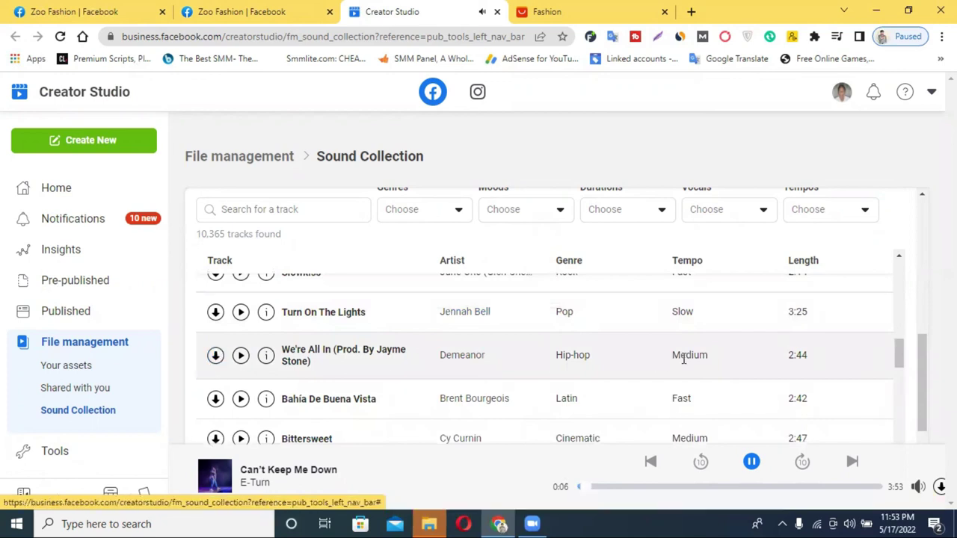
pyautogui.scroll(-5, 326, 395)
pyautogui.scroll(5, 418, 297)
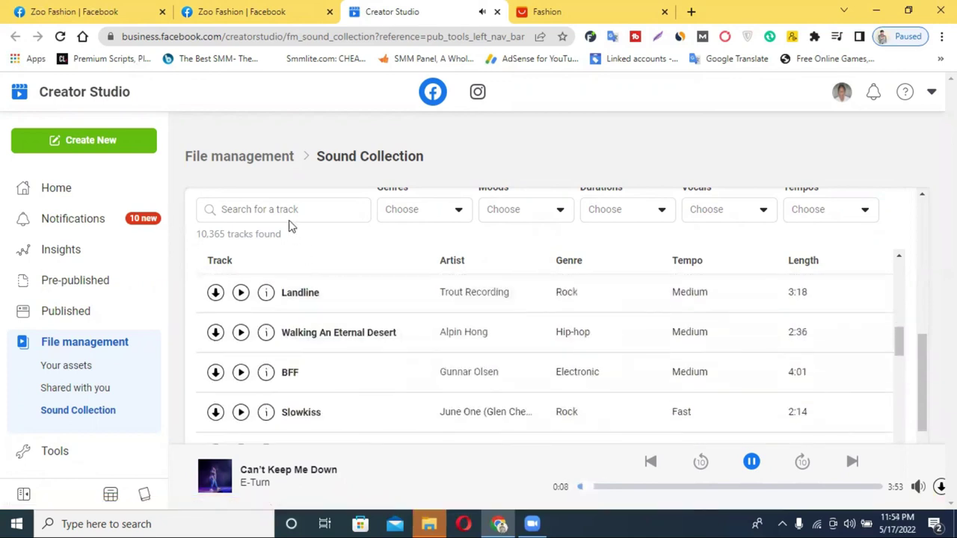
pyautogui.click(263, 211)
pyautogui.scroll(10, 243, 341)
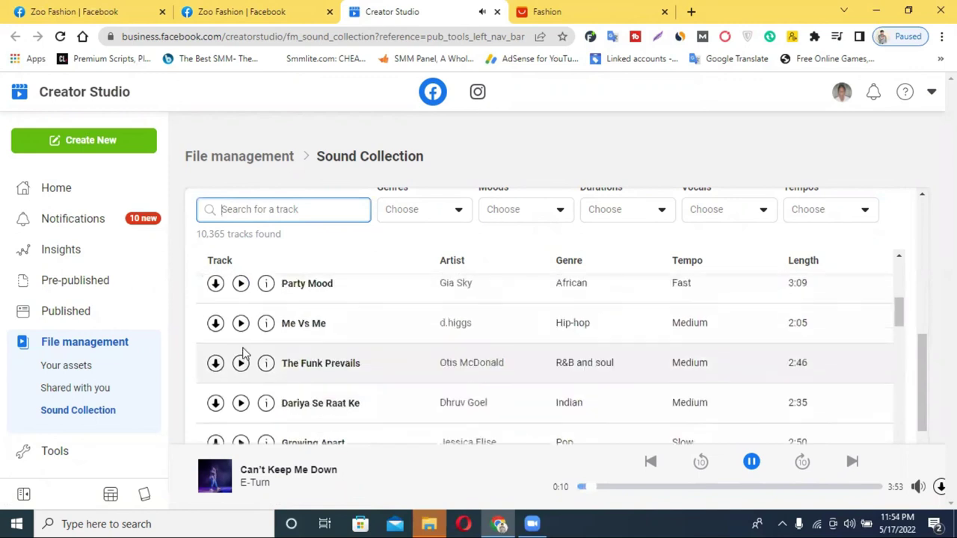
pyautogui.click(240, 296)
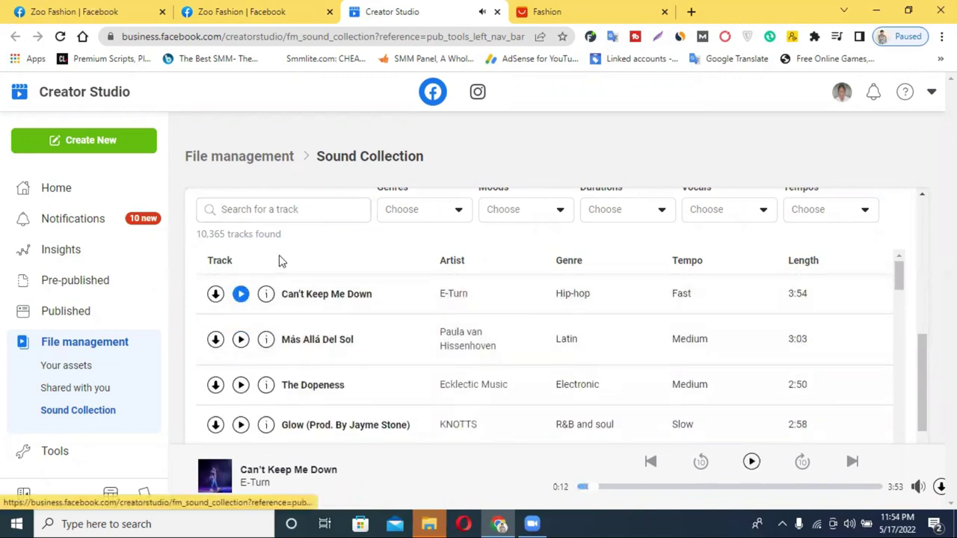
pyautogui.scroll(2, 486, 234)
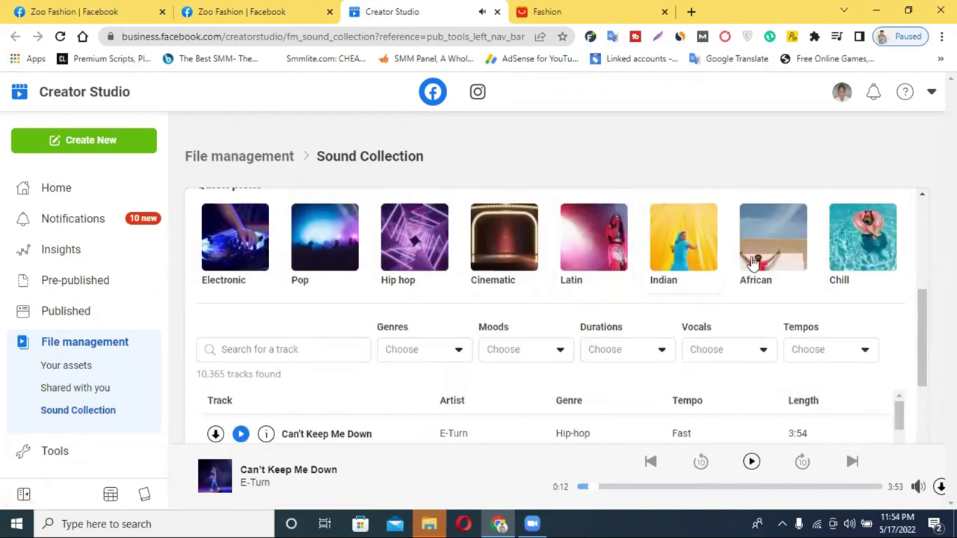
# Step: Search the tracks for 'se', browse the list, then go to Monetisation
pyautogui.click(256, 348)
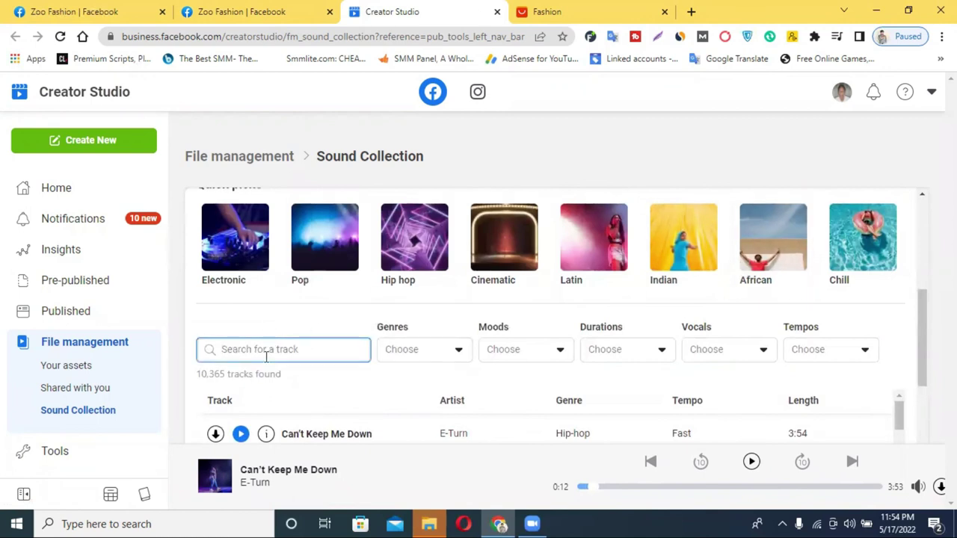
pyautogui.write('sed')
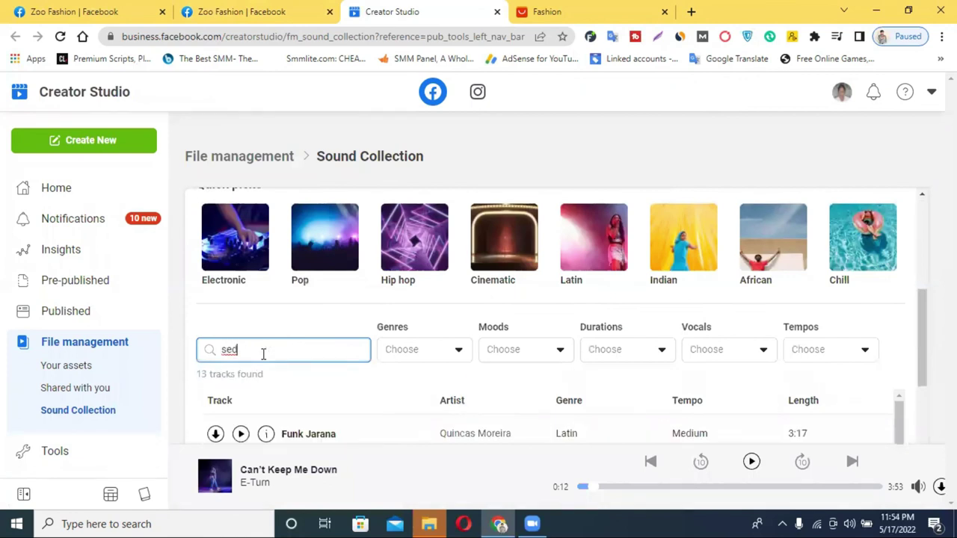
pyautogui.scroll(-3, 292, 364)
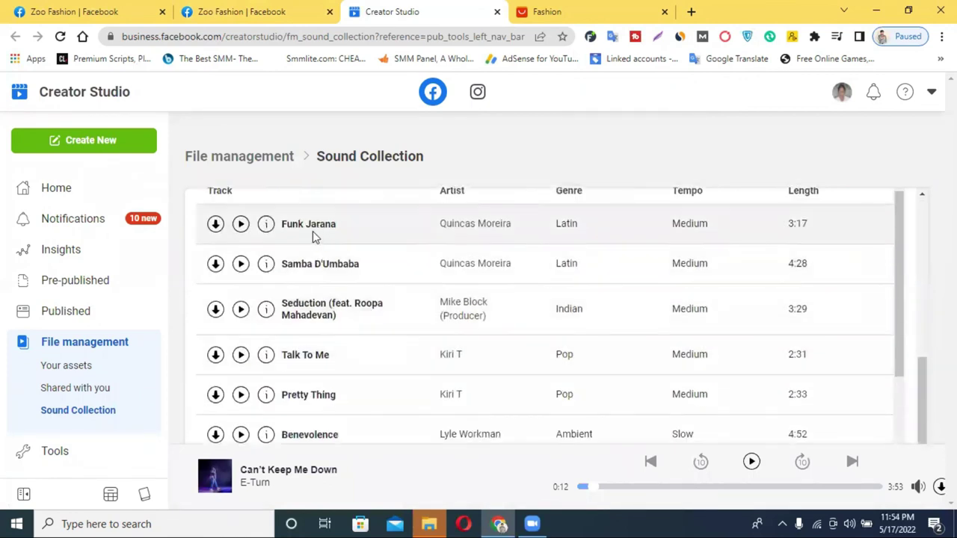
pyautogui.scroll(-3, 507, 331)
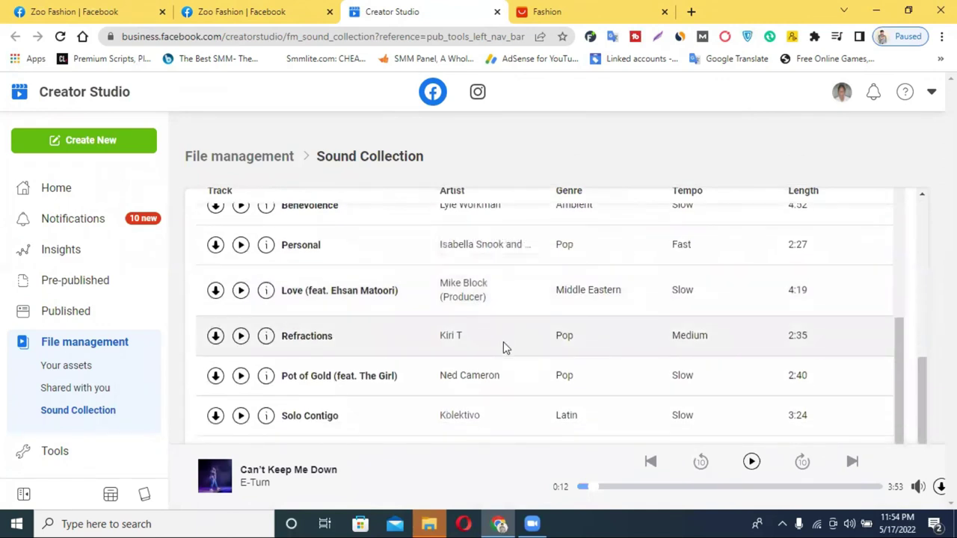
pyautogui.scroll(-2, 504, 348)
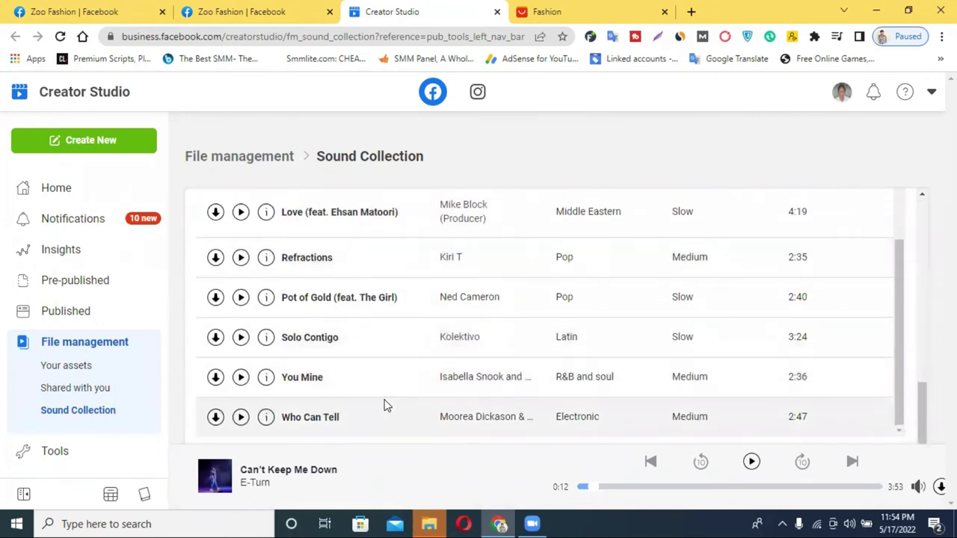
pyautogui.scroll(4, 389, 389)
pyautogui.scroll(7, 397, 369)
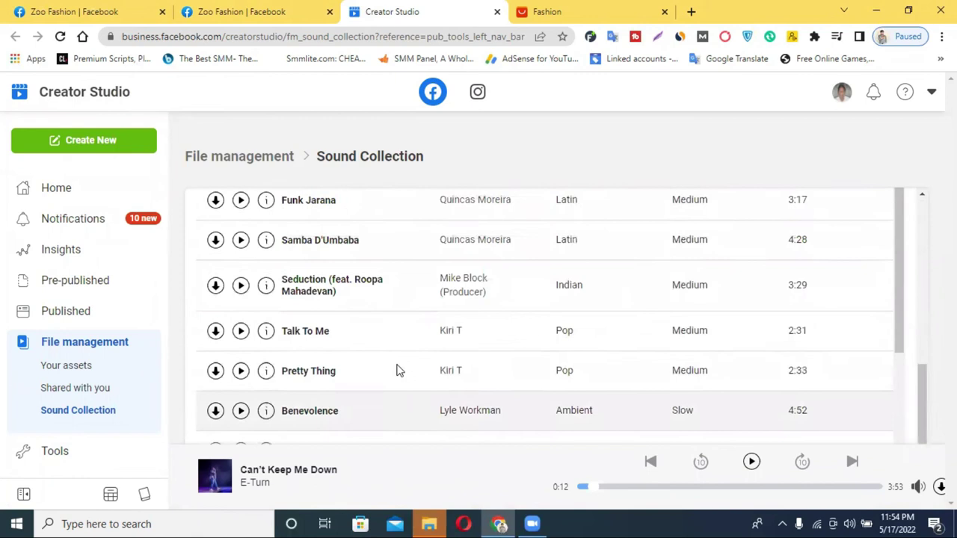
pyautogui.scroll(-7, 430, 367)
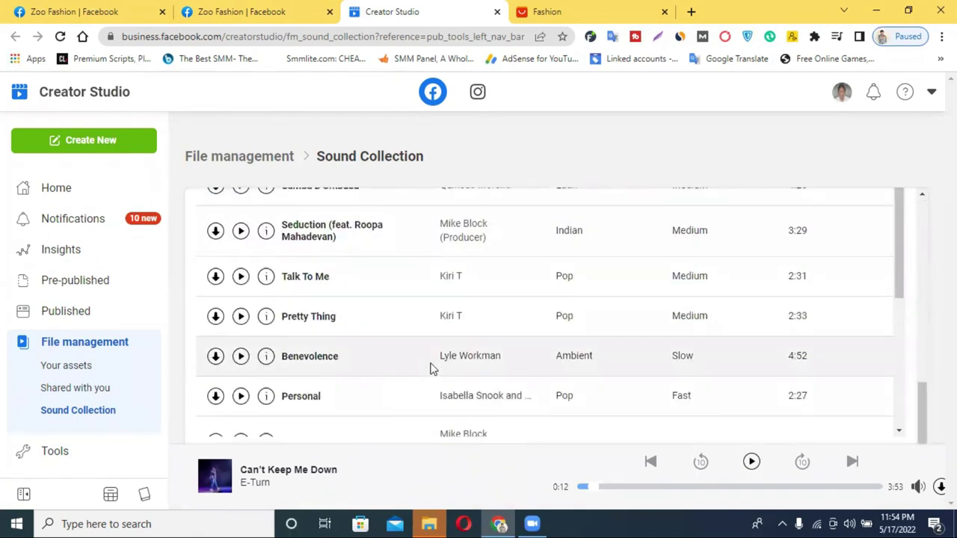
pyautogui.scroll(-3, 431, 369)
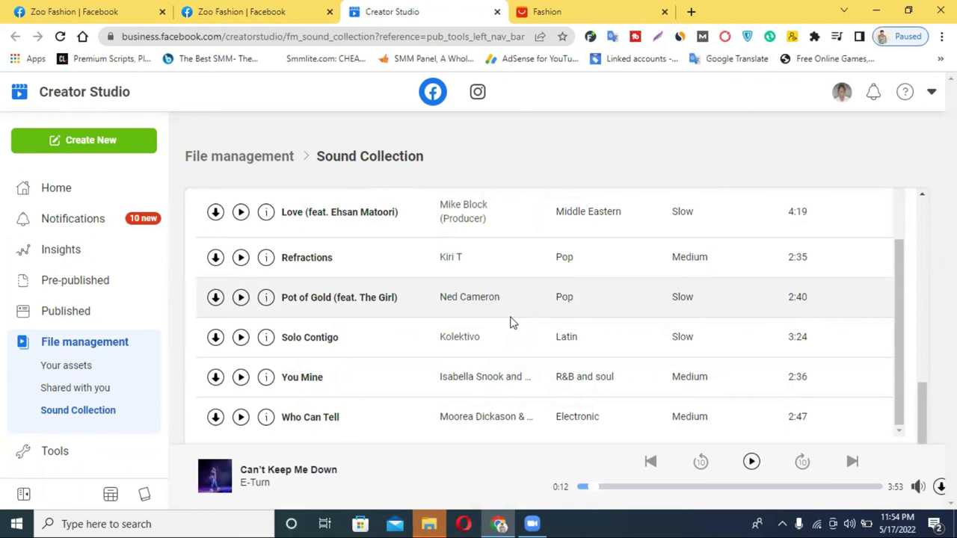
pyautogui.scroll(-3, 59, 336)
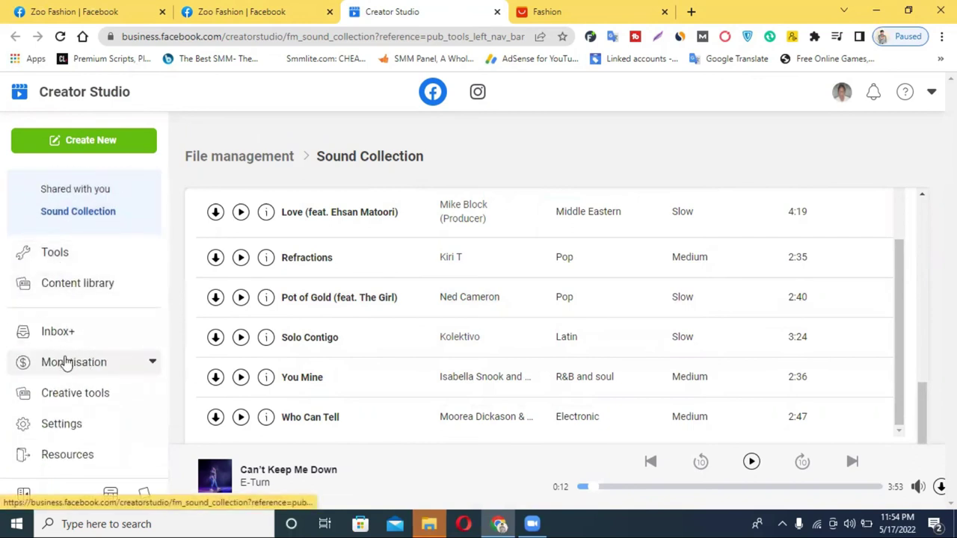
pyautogui.scroll(3, 301, 301)
pyautogui.scroll(3, 42, 274)
pyautogui.scroll(-3, 75, 282)
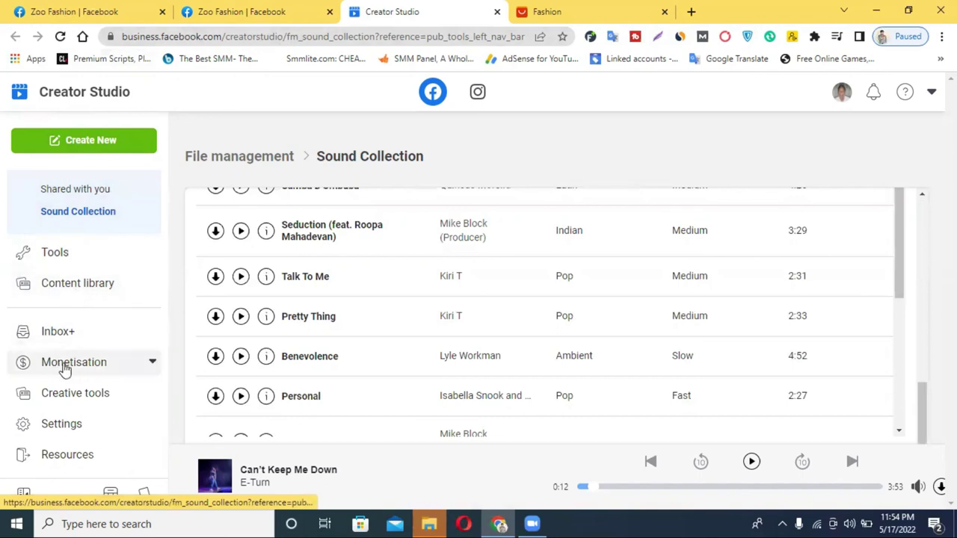
pyautogui.click(67, 363)
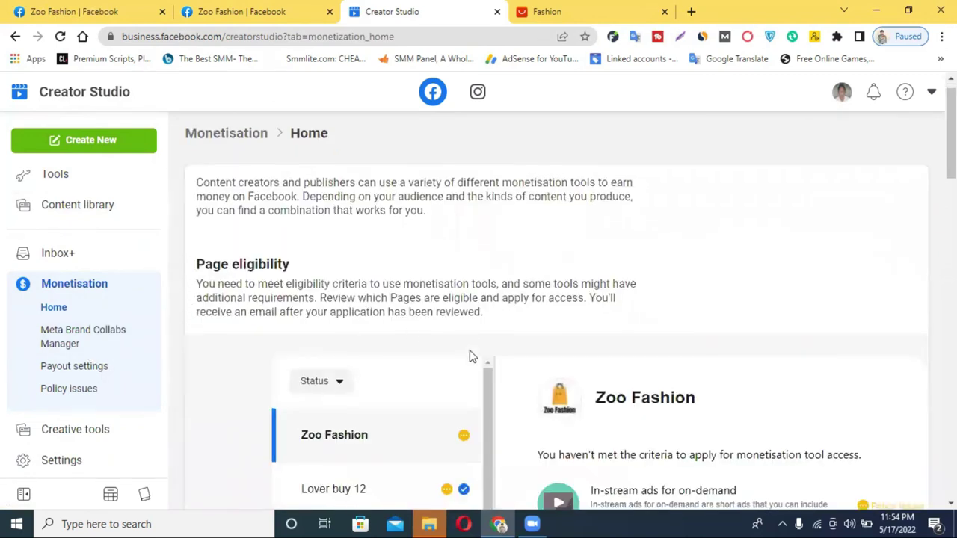
# Step: Expand the in-stream ads criteria and review the Page's partner monetisation policy issues
pyautogui.scroll(-3, 471, 357)
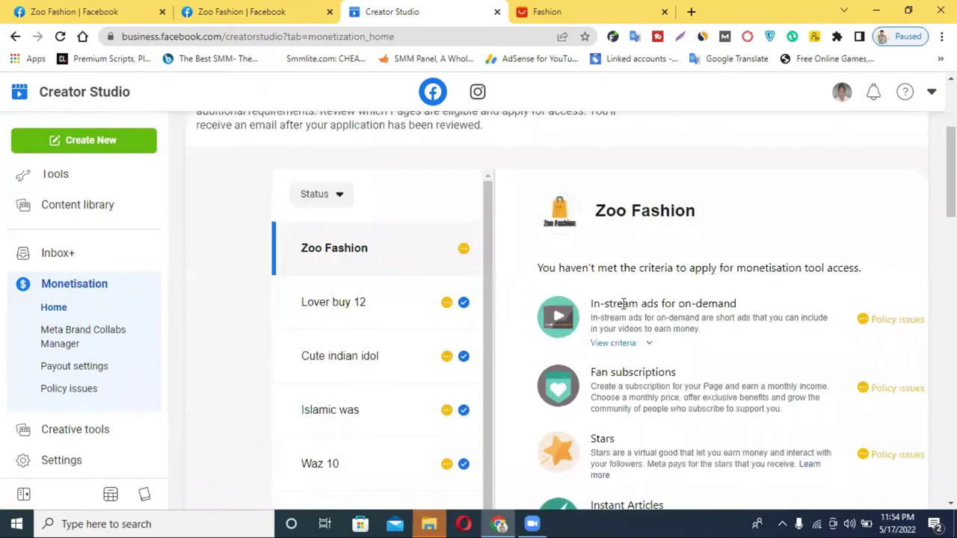
pyautogui.click(622, 345)
pyautogui.scroll(-3, 633, 315)
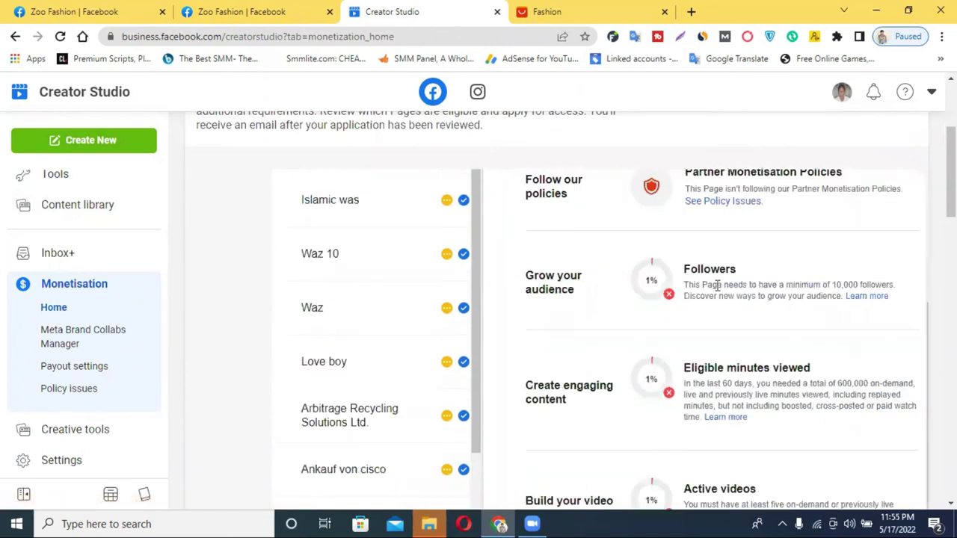
pyautogui.scroll(-2, 692, 299)
pyautogui.scroll(3, 749, 314)
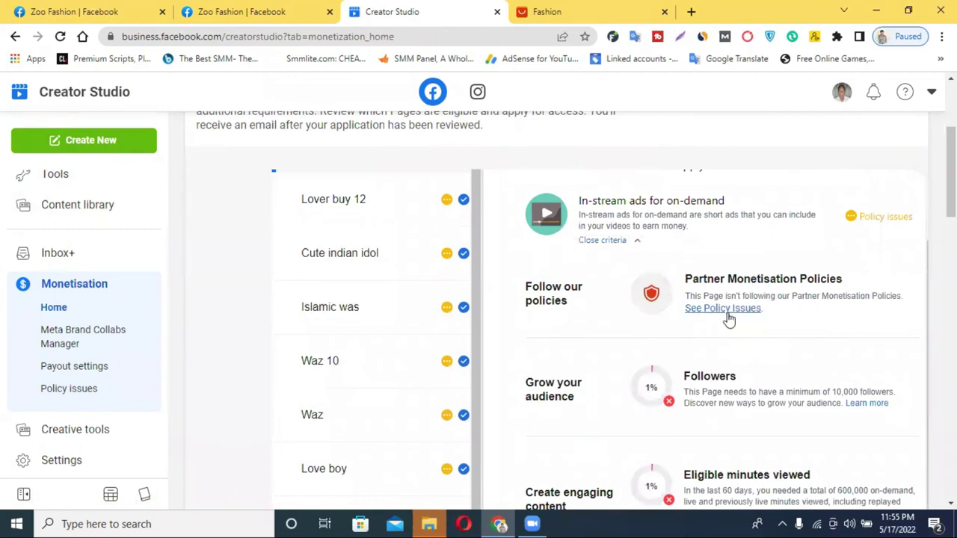
pyautogui.click(753, 315)
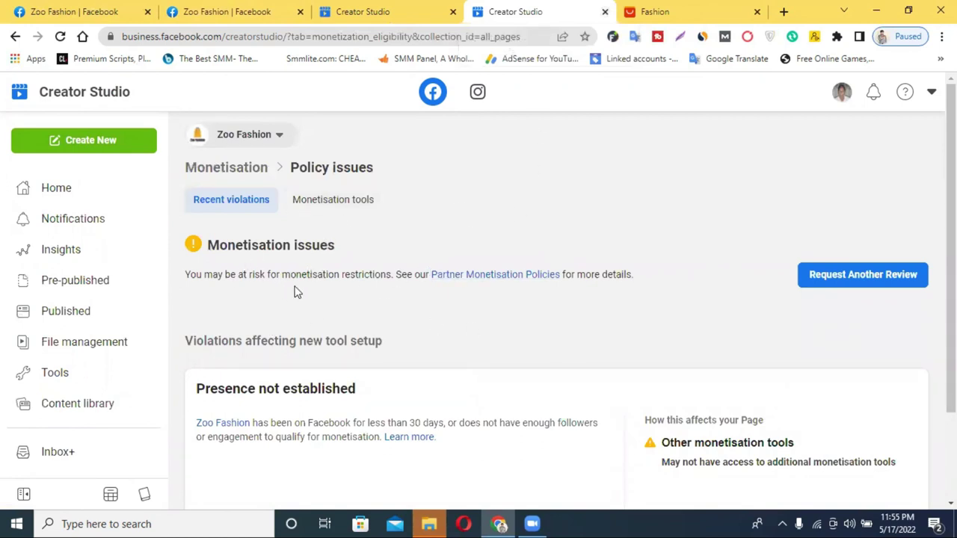
pyautogui.click(605, 11)
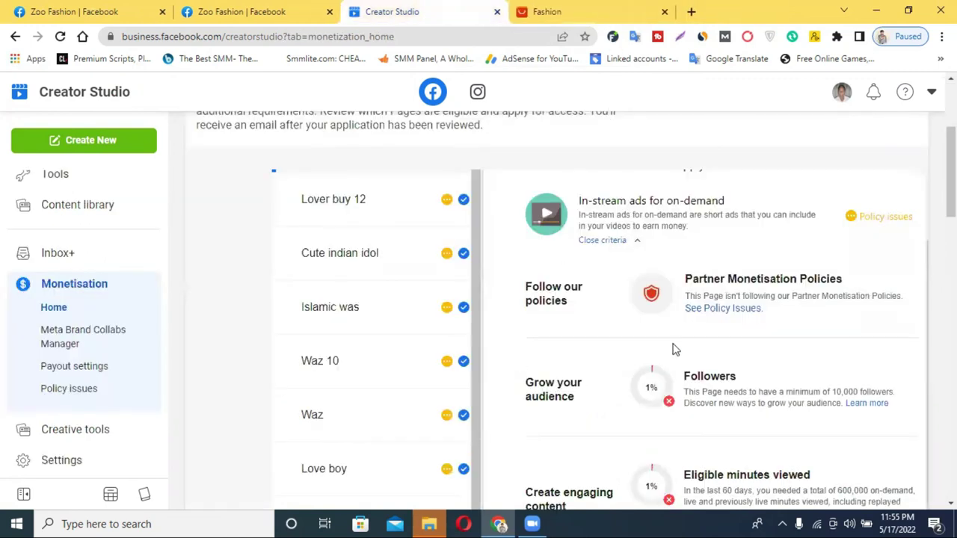
# Step: Read the Followers, 600,000 eligible minutes viewed and Active videos requirements
pyautogui.scroll(-1, 802, 293)
pyautogui.scroll(-1, 802, 293)
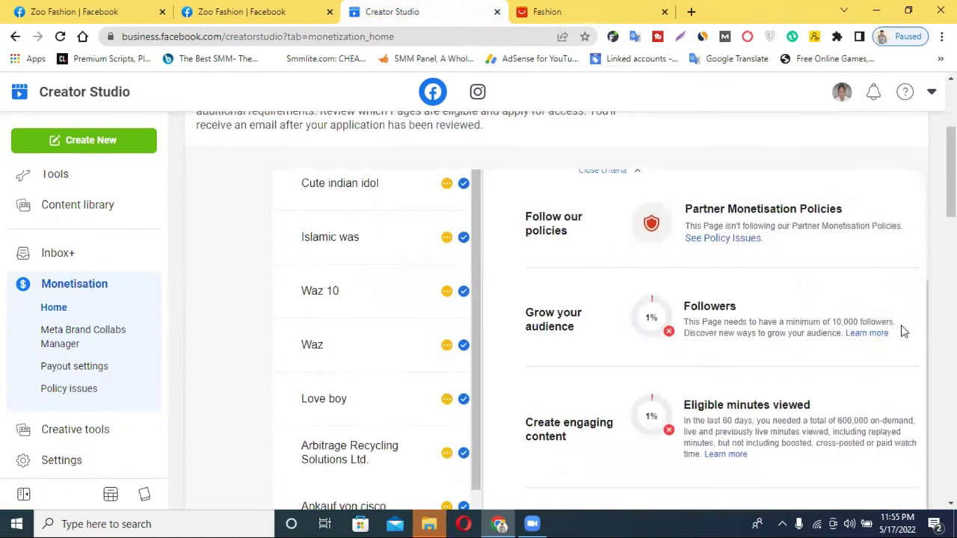
pyautogui.tripleClick(856, 322)
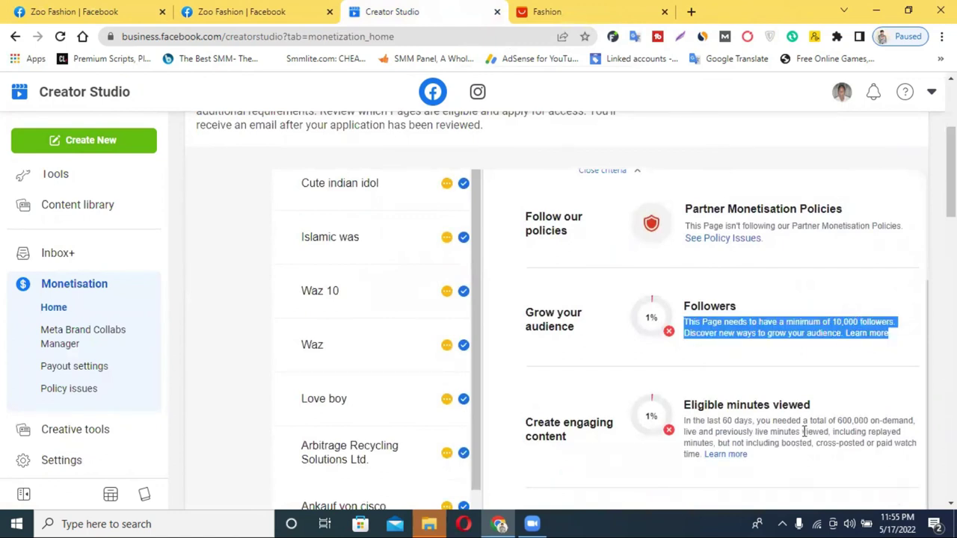
pyautogui.tripleClick(845, 423)
pyautogui.doubleClick(845, 423)
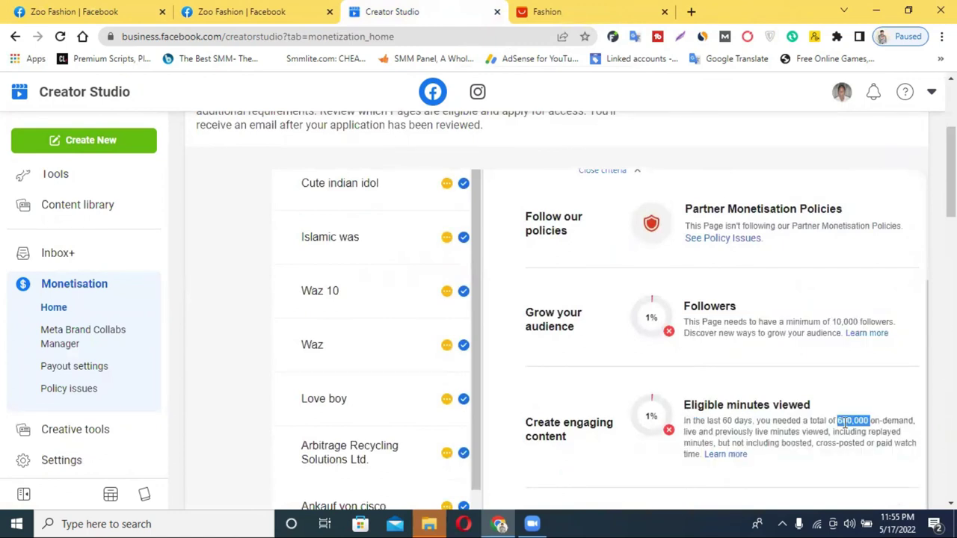
pyautogui.scroll(-3, 654, 357)
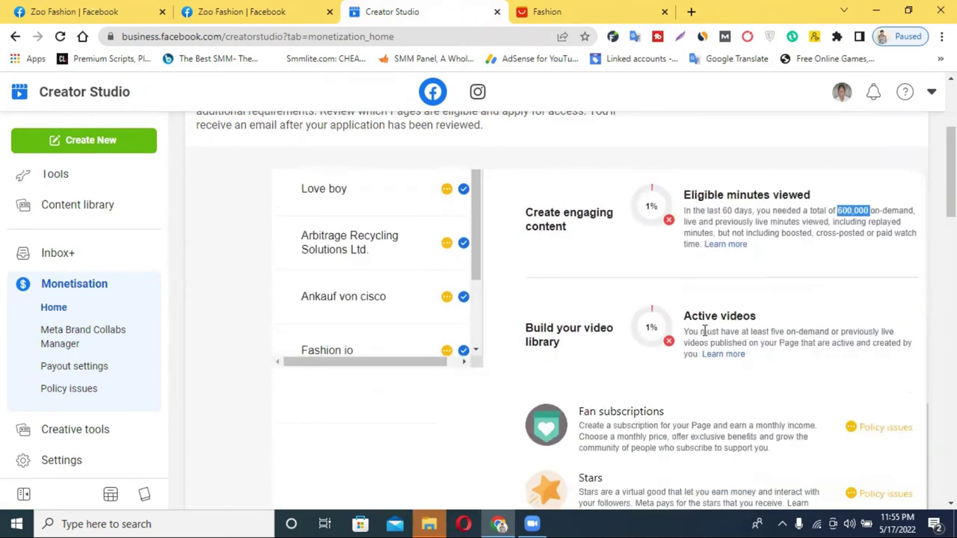
pyautogui.scroll(1, 705, 333)
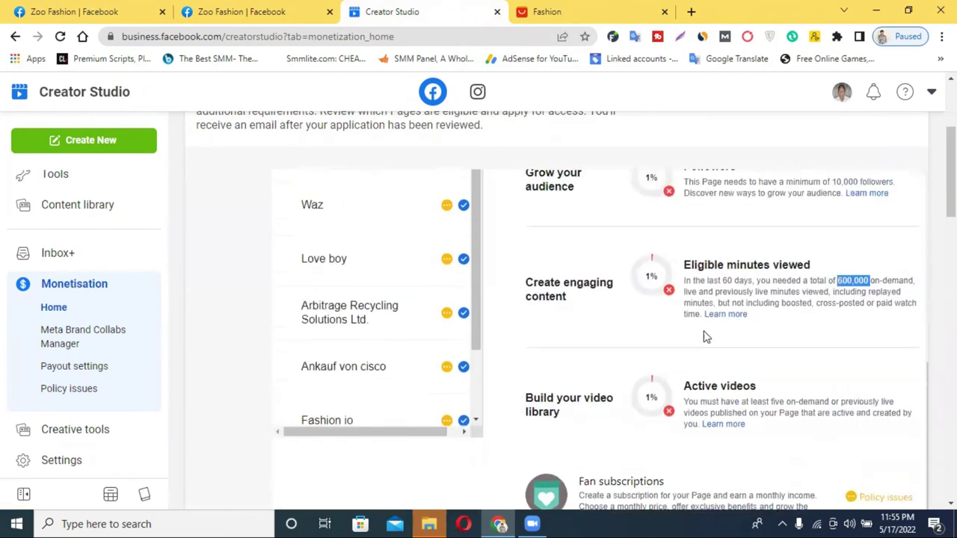
pyautogui.doubleClick(789, 413)
pyautogui.tripleClick(790, 408)
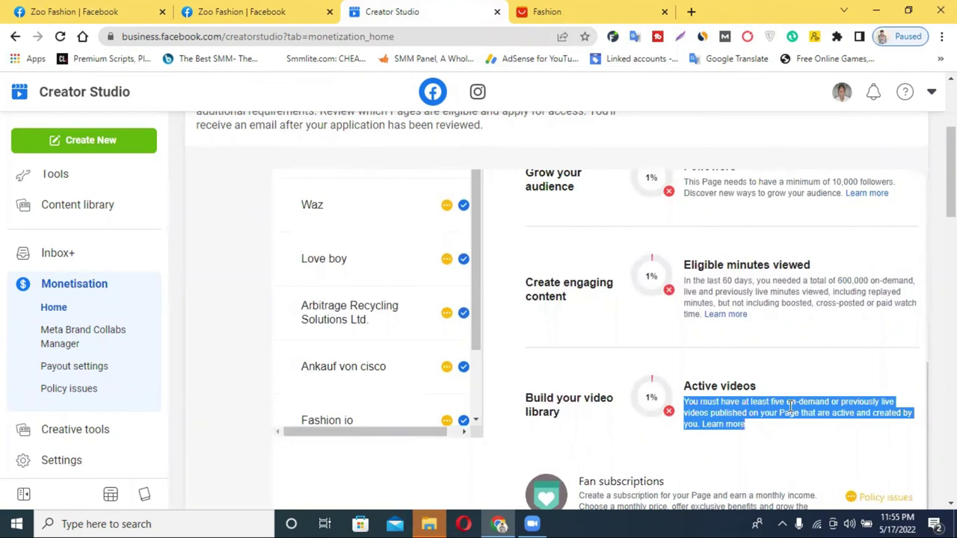
pyautogui.click(829, 401)
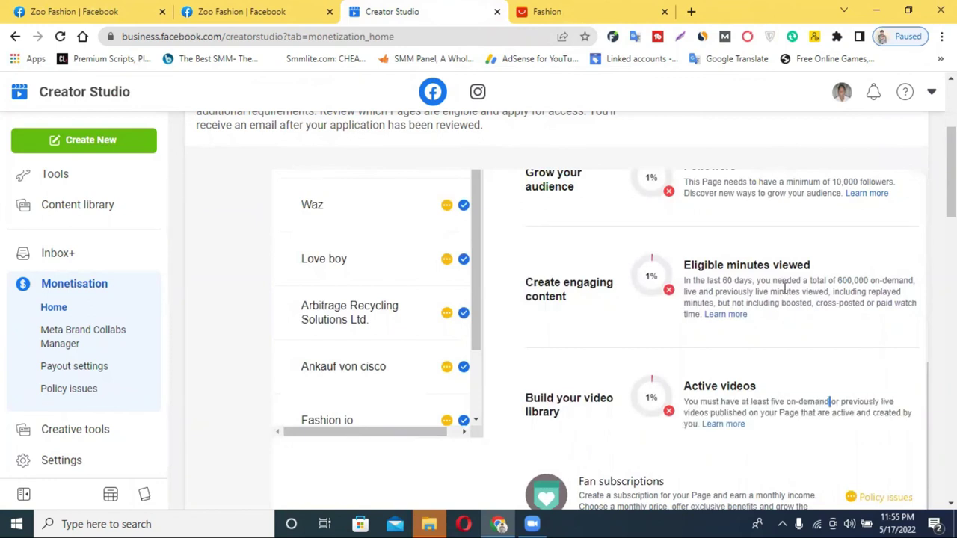
pyautogui.scroll(3, 623, 256)
pyautogui.scroll(-5, 758, 310)
pyautogui.scroll(4, 768, 310)
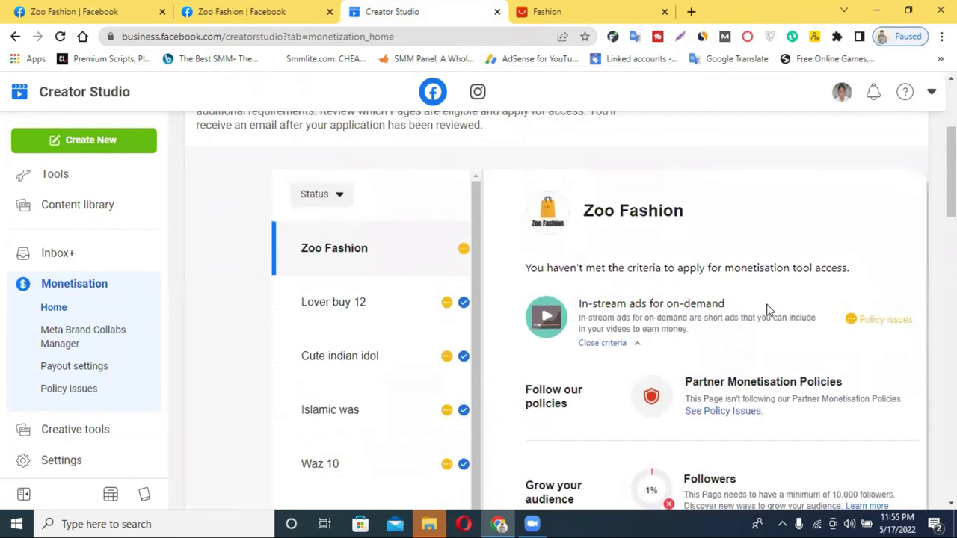
pyautogui.scroll(3, 741, 334)
pyautogui.scroll(-4, 736, 343)
pyautogui.scroll(-5, 737, 343)
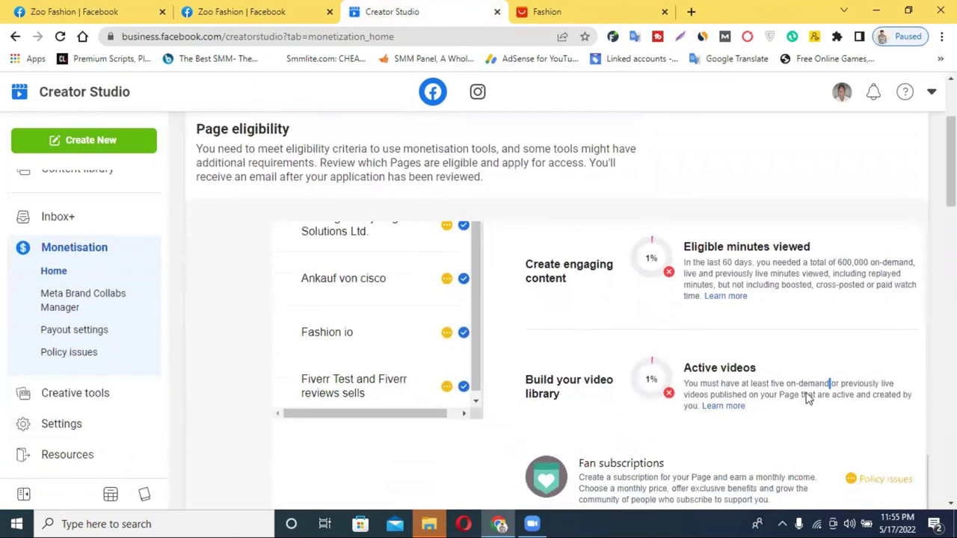
pyautogui.scroll(-4, 807, 398)
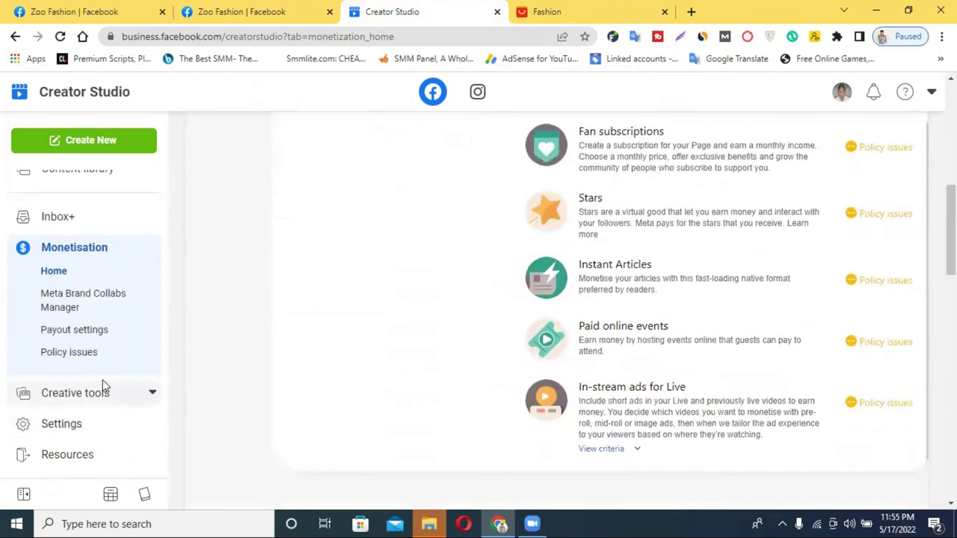
# Step: Revisit the monetisation Policy issues and payout settings pages, then return to Creator Studio home
pyautogui.click(63, 356)
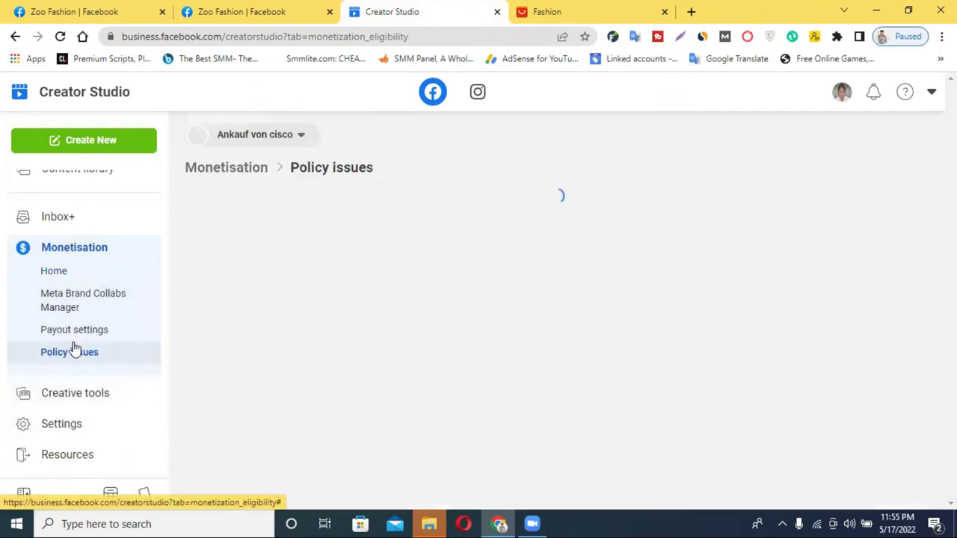
pyautogui.click(63, 337)
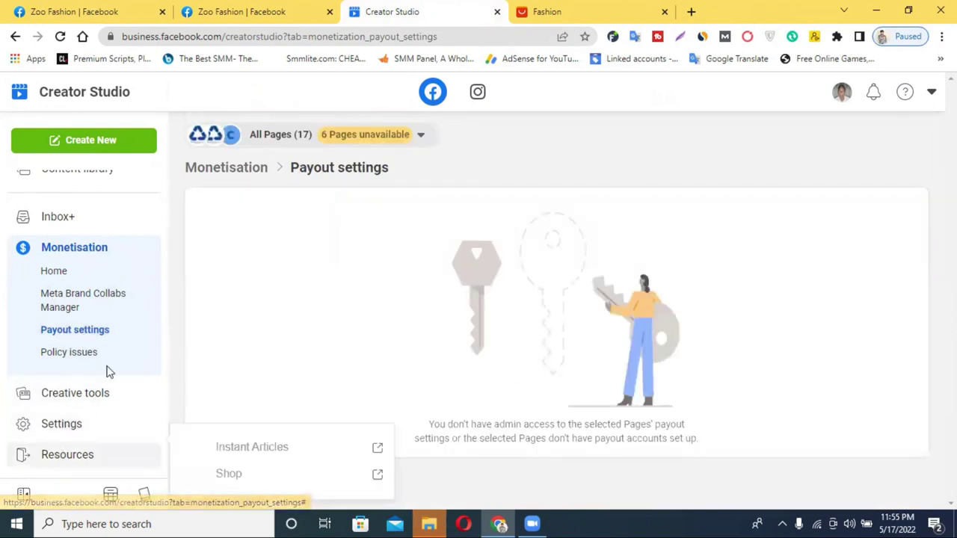
pyautogui.scroll(3, 79, 329)
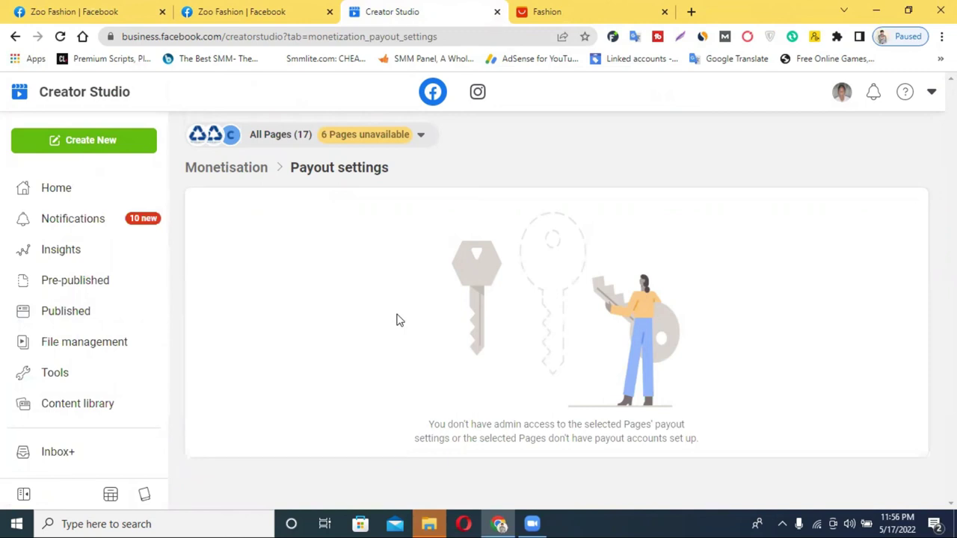
pyautogui.click(78, 101)
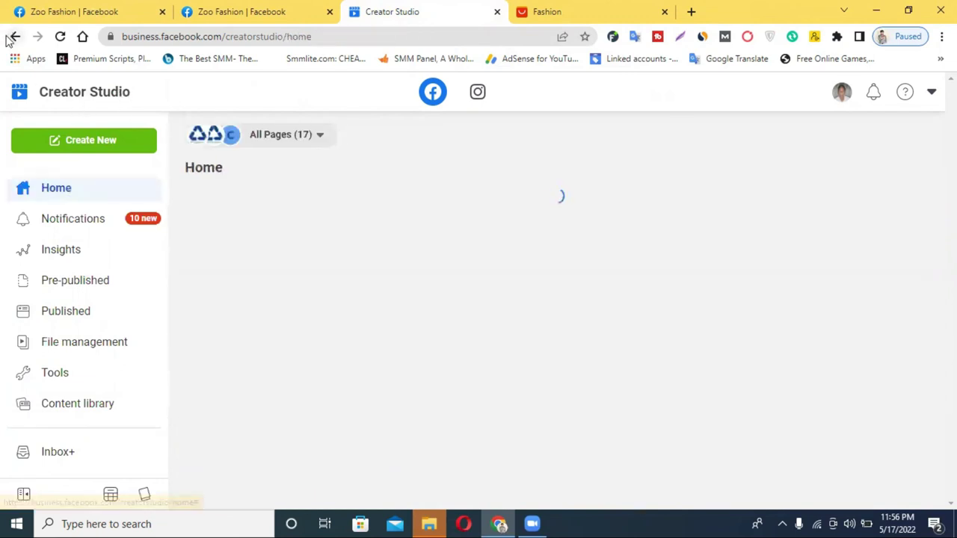
# Step: Go back through history to Sound Collection, dismiss its introduction popup, and close Creator Studio
pyautogui.click(13, 37)
pyautogui.click(13, 36)
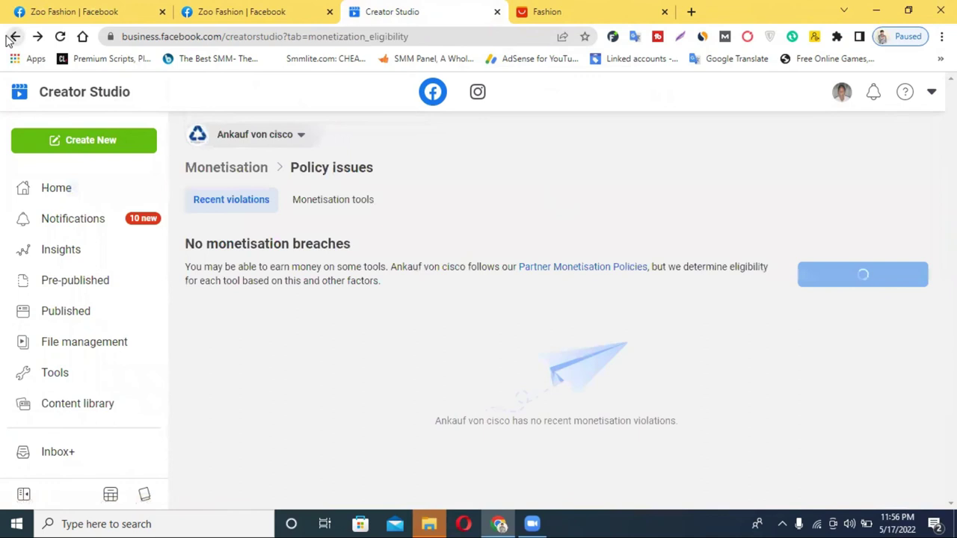
pyautogui.click(13, 36)
pyautogui.click(14, 37)
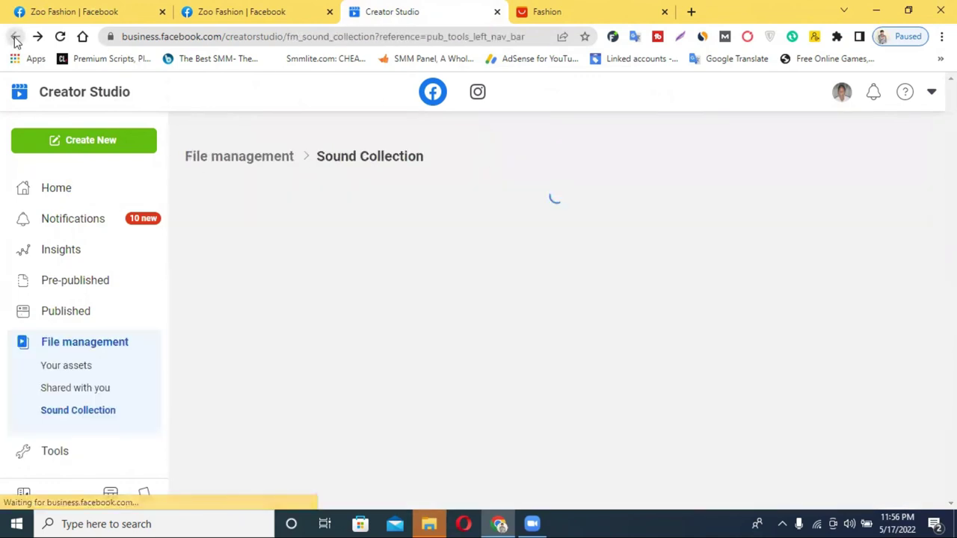
pyautogui.click(525, 419)
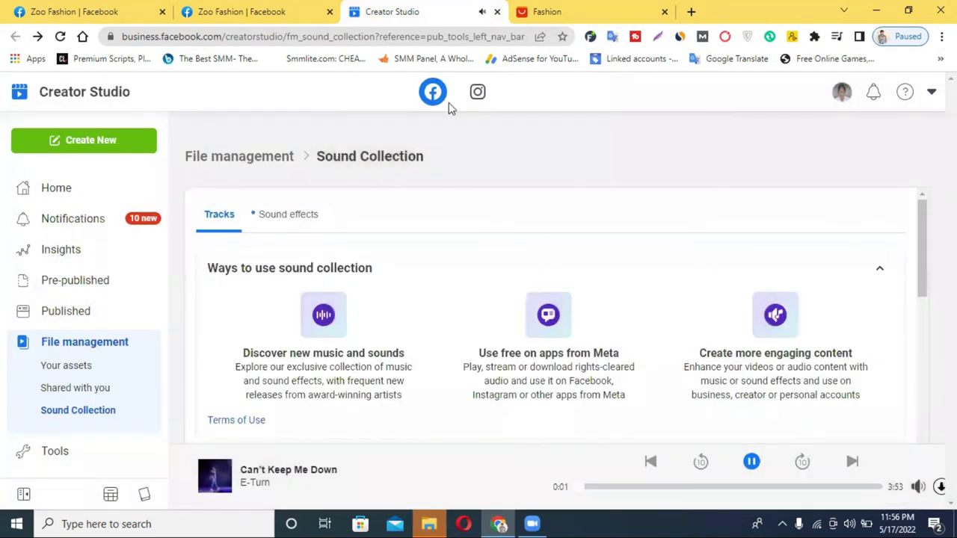
pyautogui.click(497, 11)
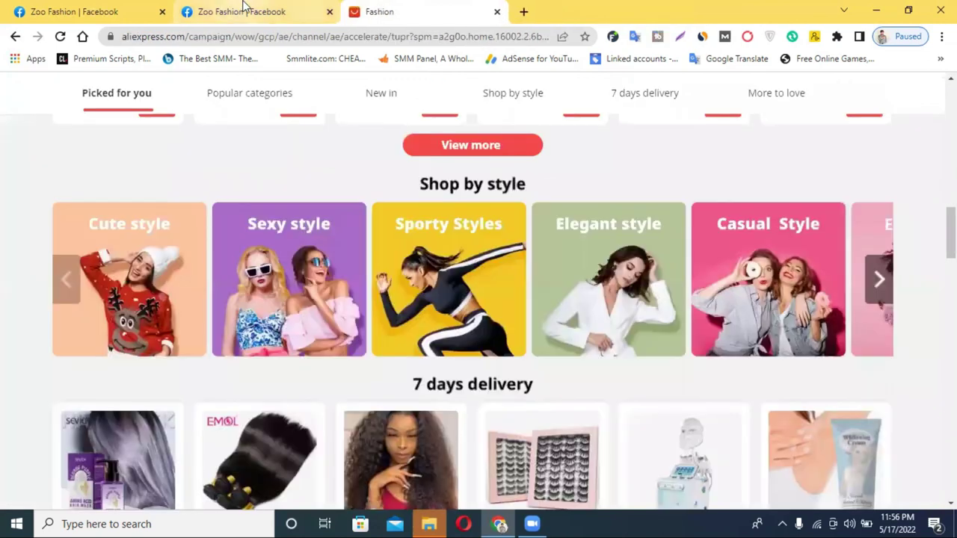
# Step: Switch to the Zoo Fashion Publishing tools tab and review its four Published posts from 17 May 2022
pyautogui.click(243, 8)
pyautogui.scroll(5, 260, 287)
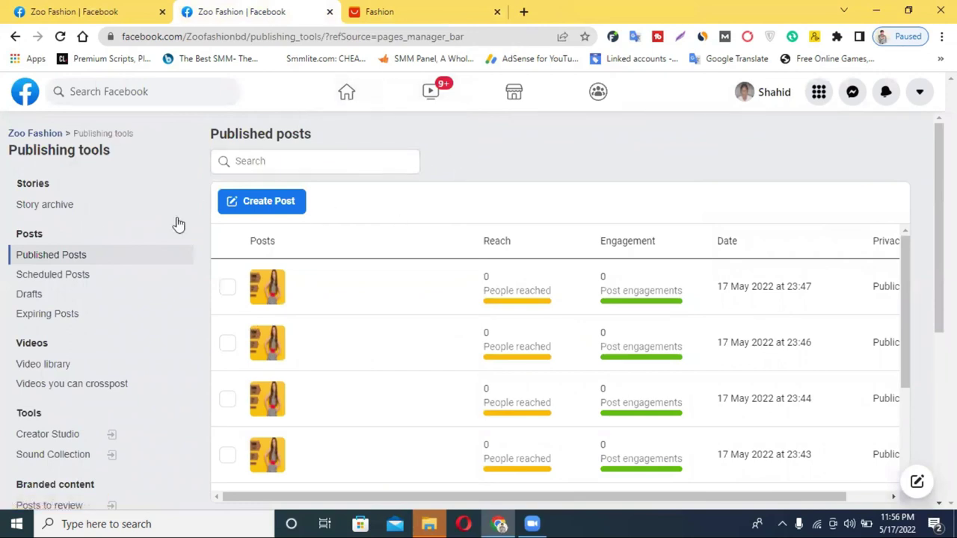
pyautogui.scroll(-5, 150, 391)
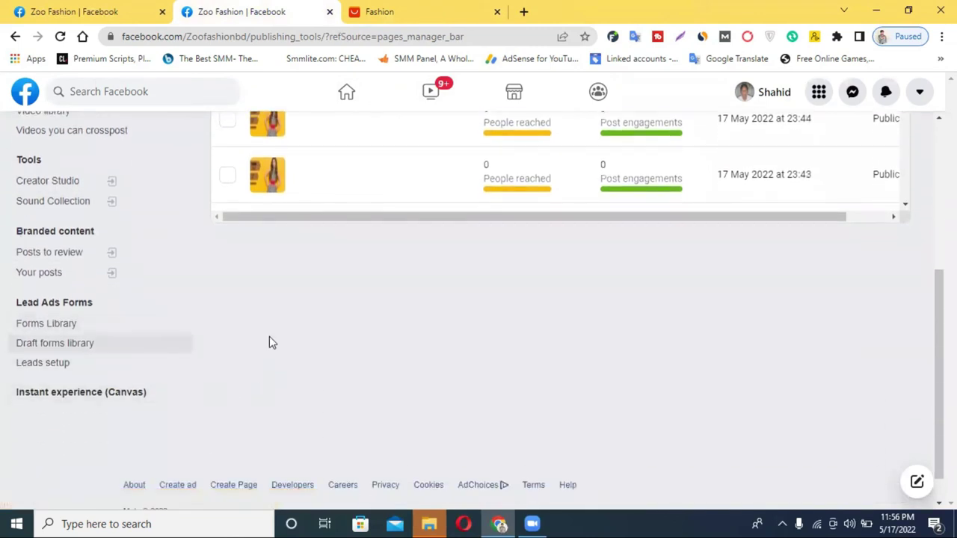
pyautogui.scroll(5, 269, 338)
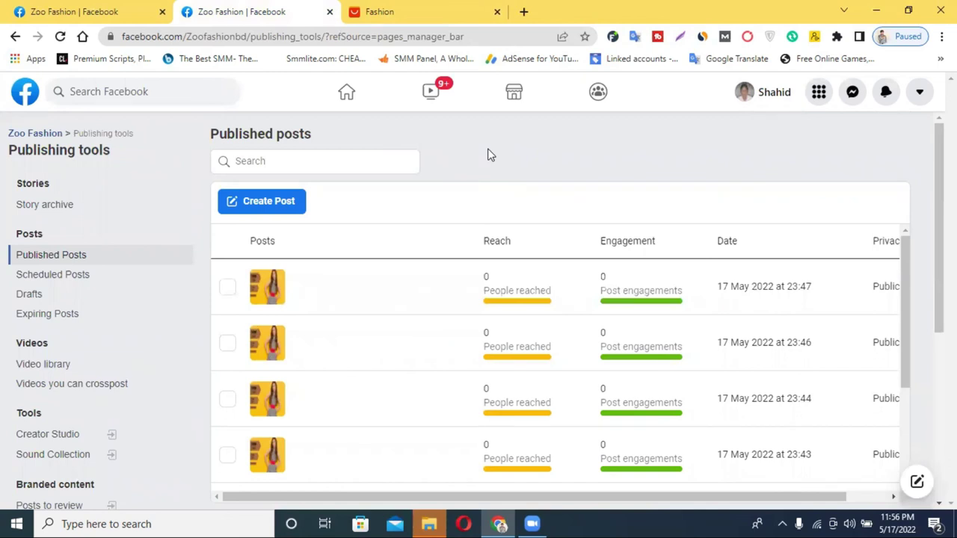
pyautogui.scroll(-2, 43, 235)
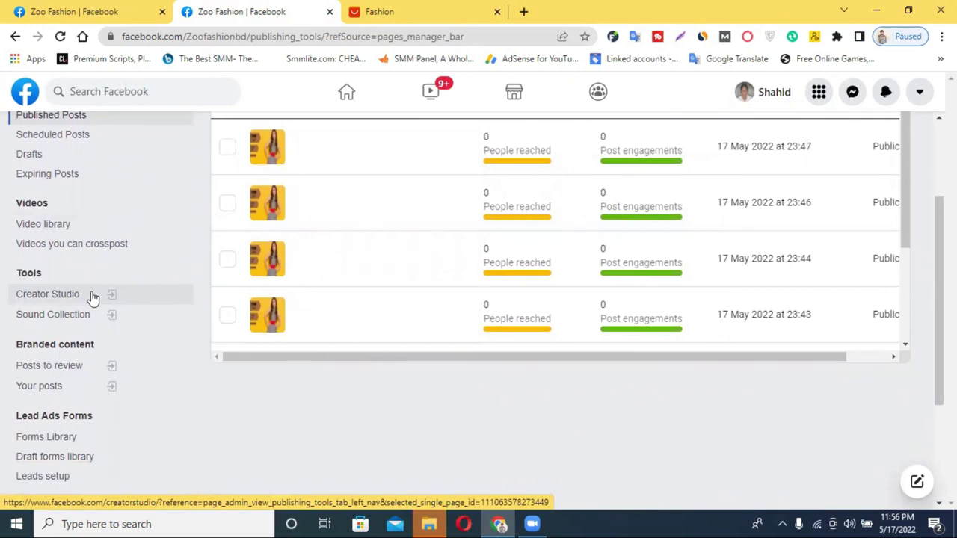
pyautogui.scroll(2, 497, 347)
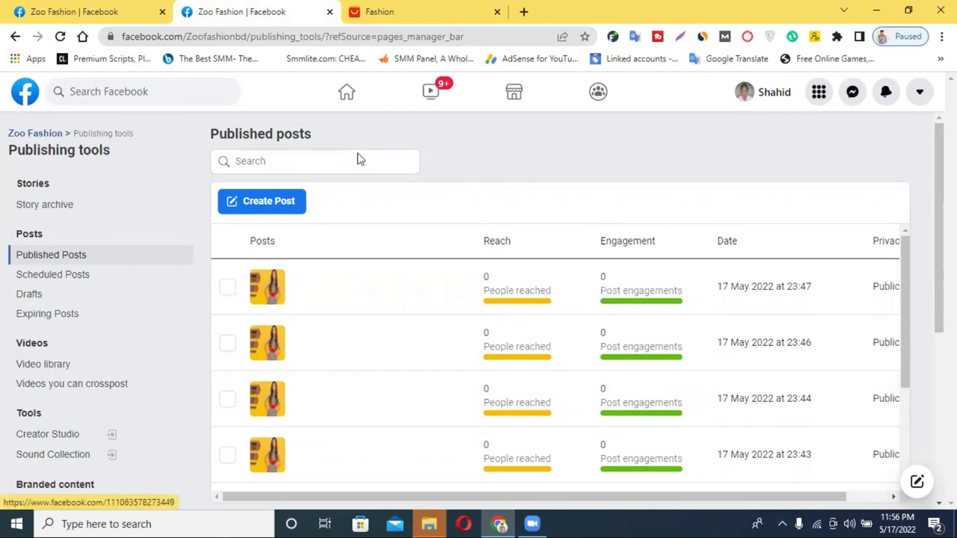
pyautogui.click(340, 516)
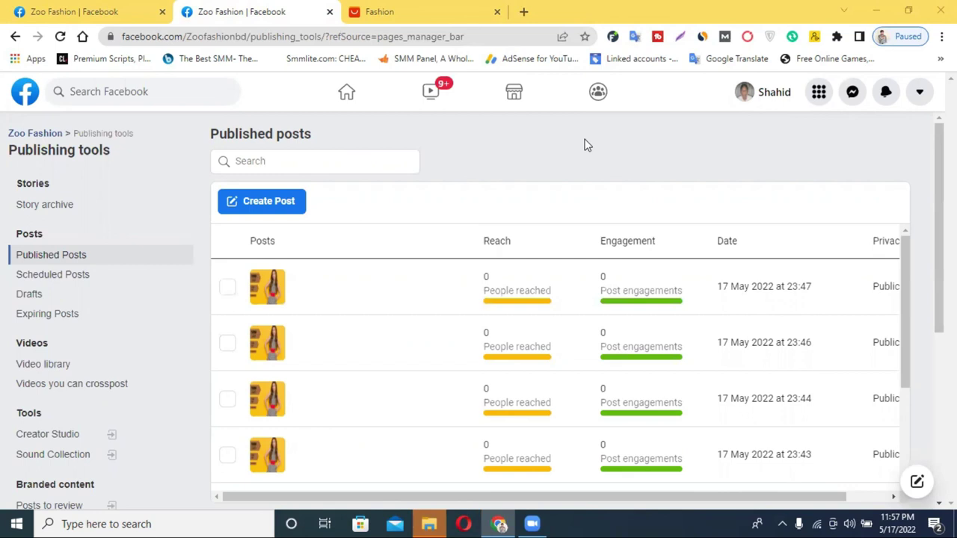
# Step: In a new tab, search Yahoo for 'facebook page limitations' via the suggestion list
pyautogui.click(523, 11)
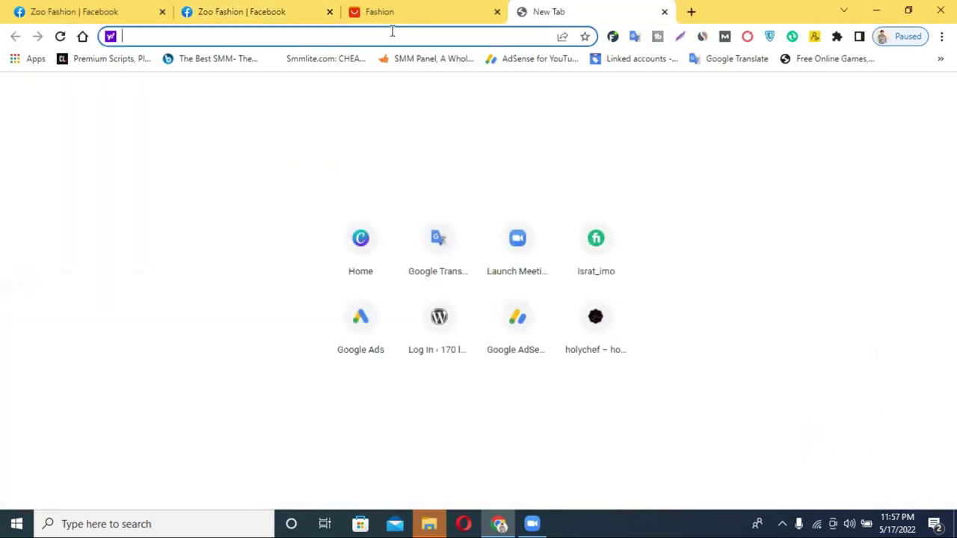
pyautogui.write('faceb')
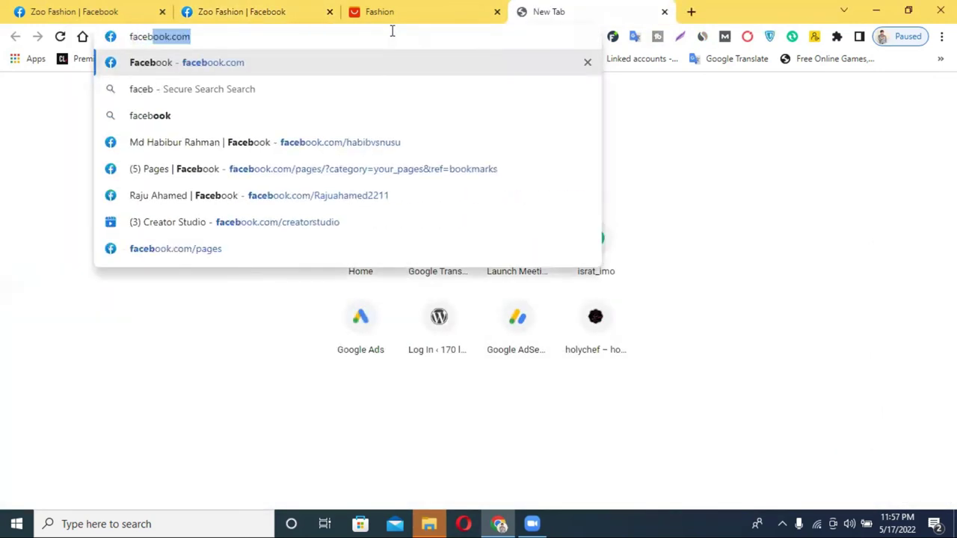
pyautogui.write('ook p')
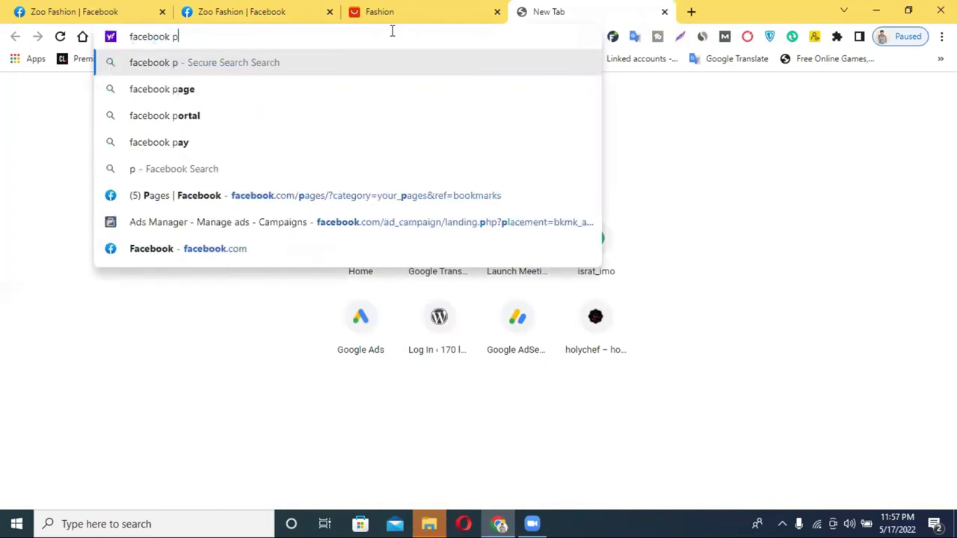
pyautogui.write('age limi')
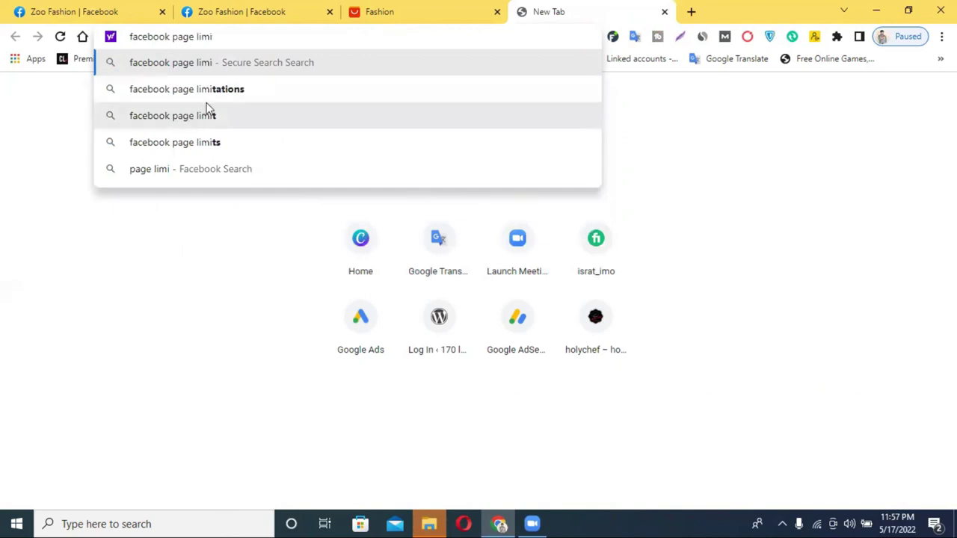
pyautogui.click(214, 95)
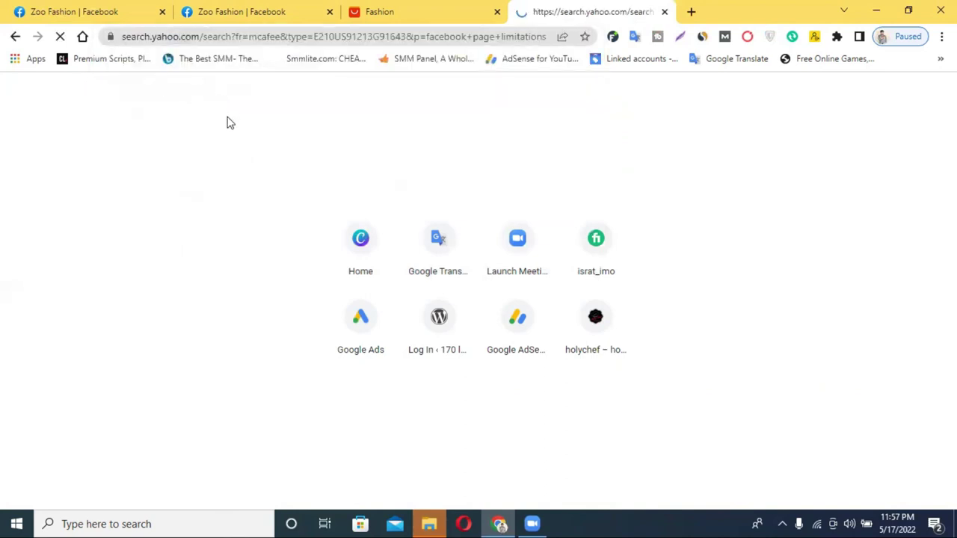
# Step: Scroll through the results, including the ad limits per Page table, then close the tab
pyautogui.scroll(-2, 329, 338)
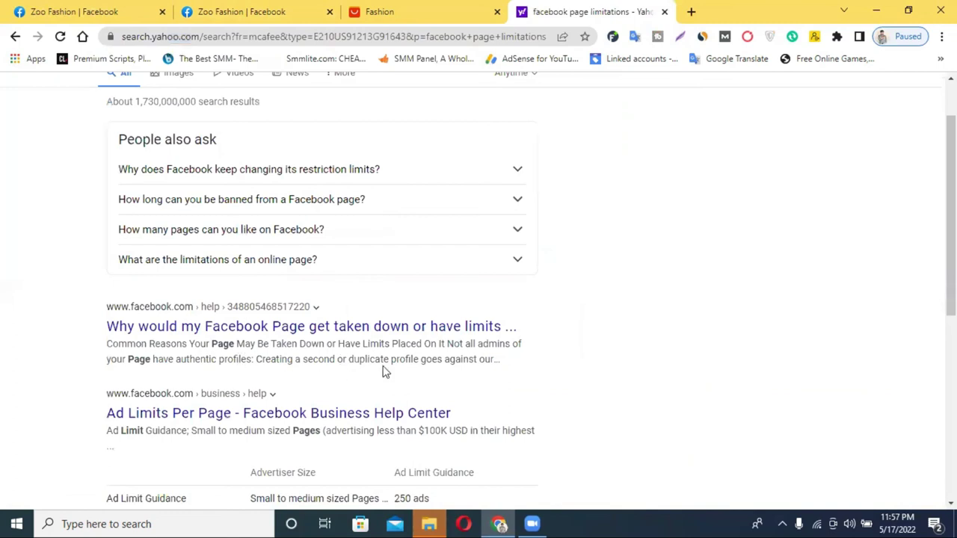
pyautogui.scroll(-1, 384, 371)
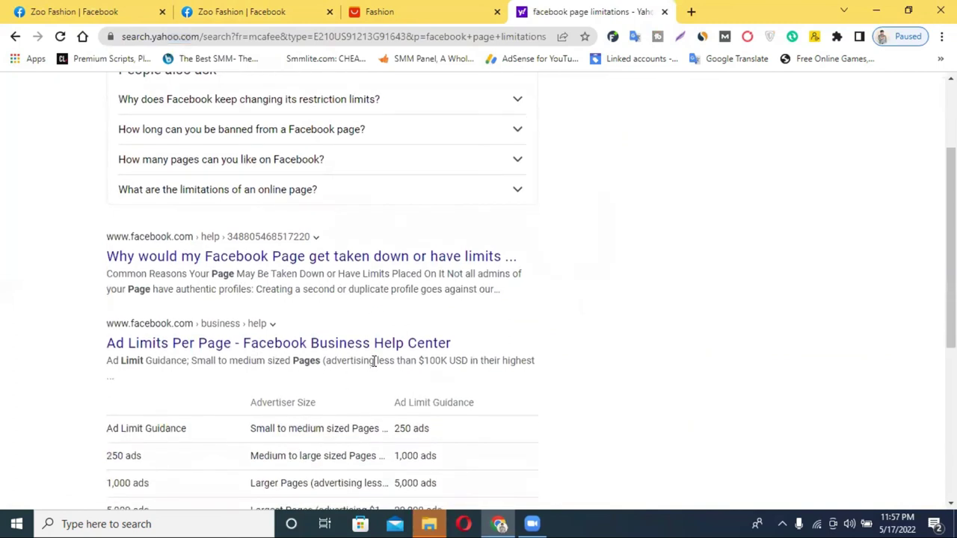
pyautogui.scroll(-1, 394, 362)
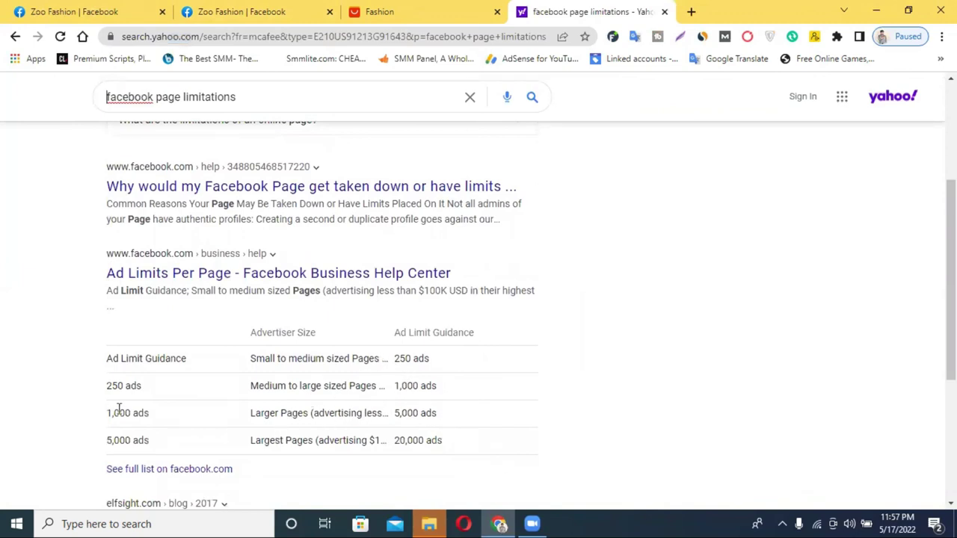
pyautogui.scroll(-1, 167, 419)
pyautogui.scroll(-2, 279, 370)
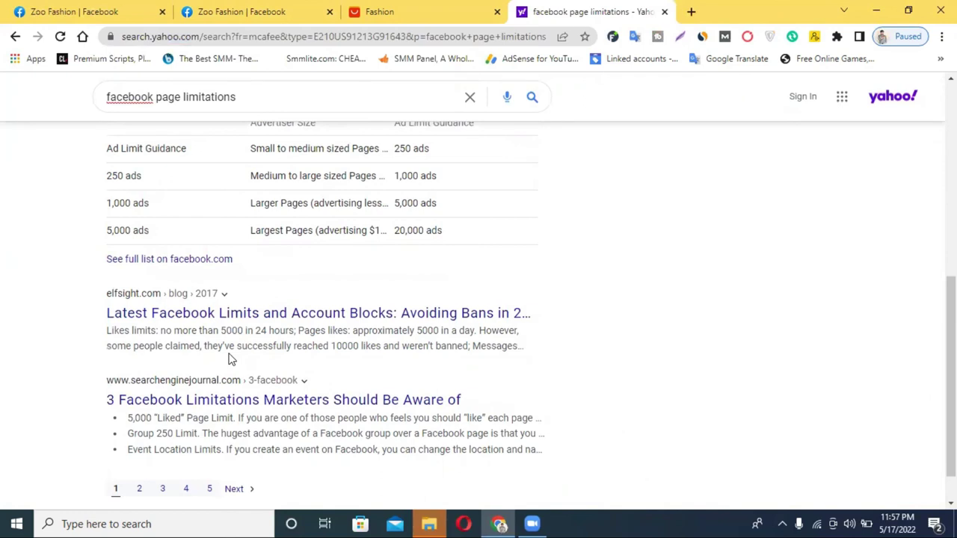
pyautogui.scroll(-1, 389, 361)
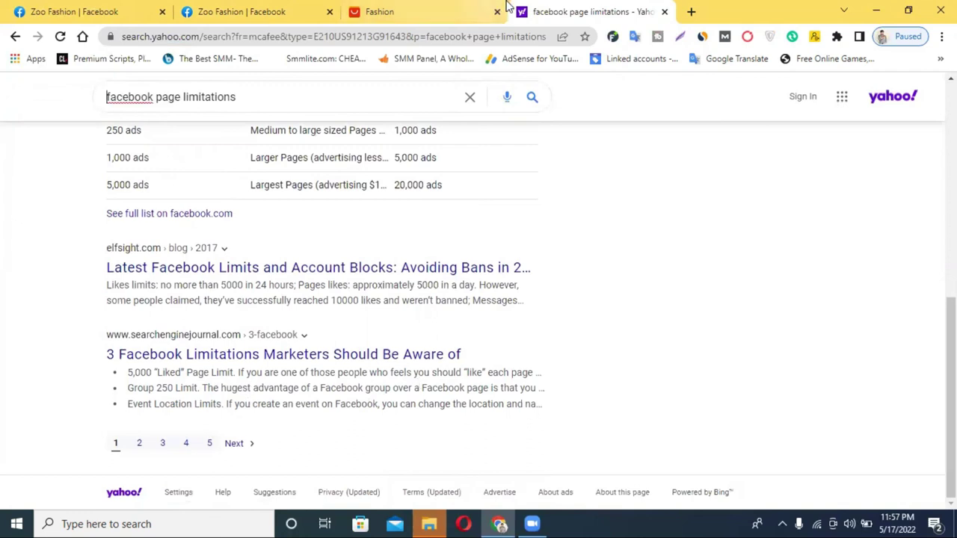
pyautogui.click(664, 12)
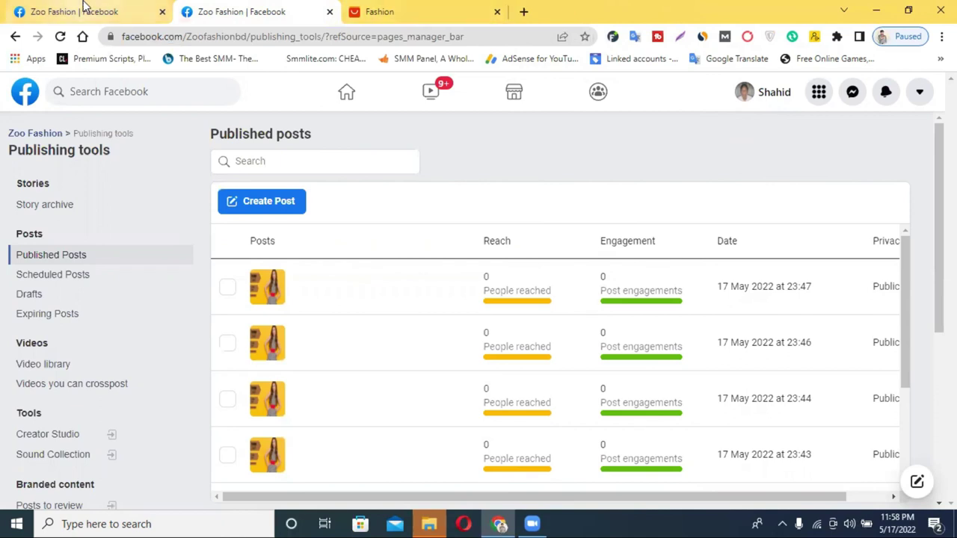
# Step: From the first tab's home feed, open Pages and browse managed Pages like Lover buy 12 and Islam Care Centre
pyautogui.click(82, 9)
pyautogui.click(347, 93)
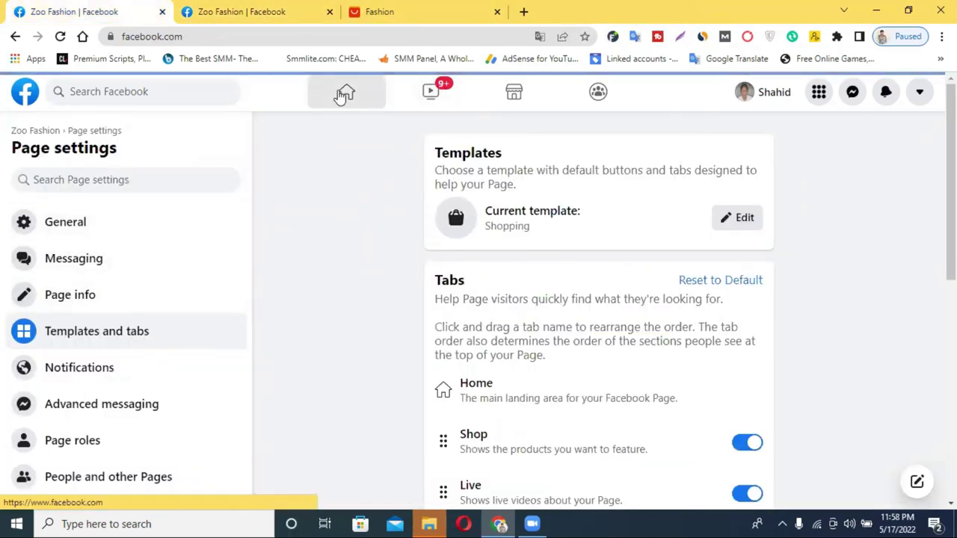
pyautogui.scroll(-2, 90, 393)
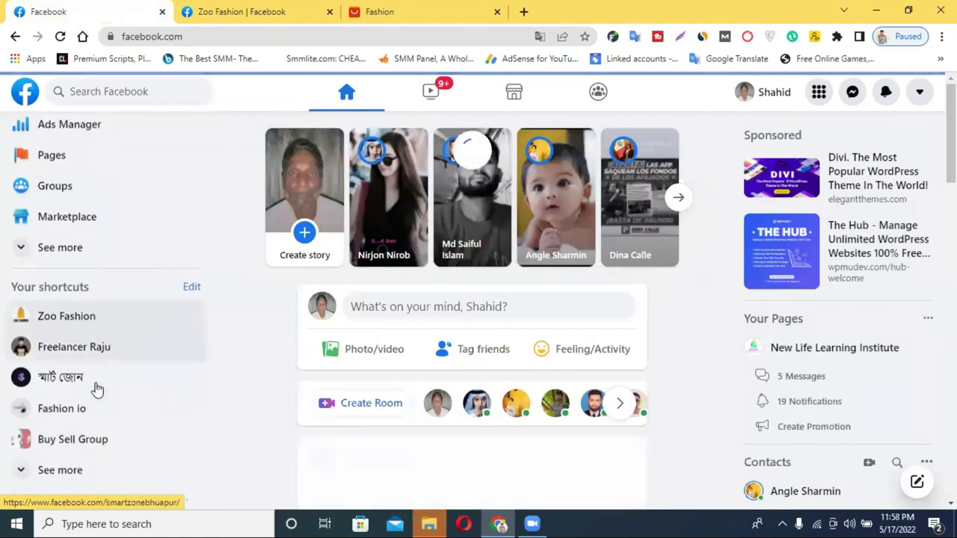
pyautogui.click(83, 149)
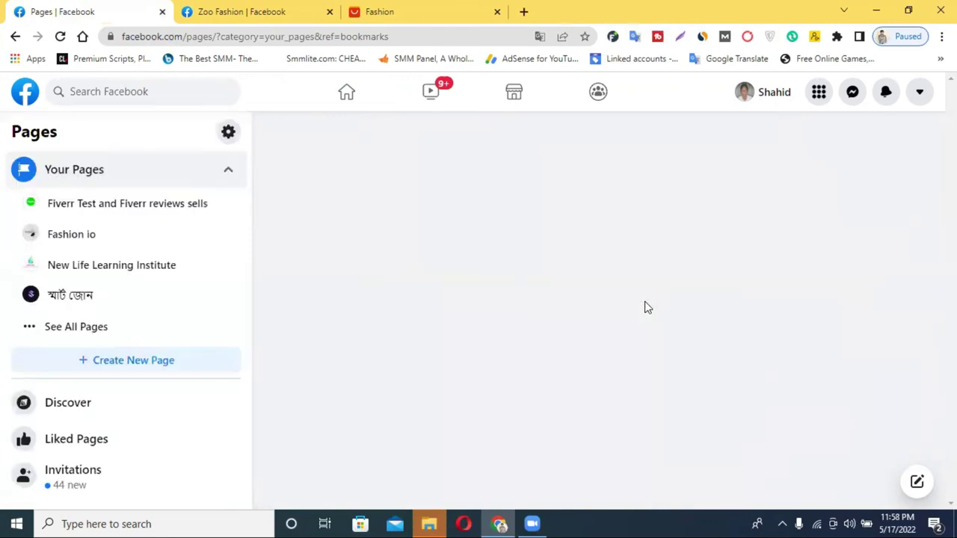
pyautogui.scroll(-8, 665, 308)
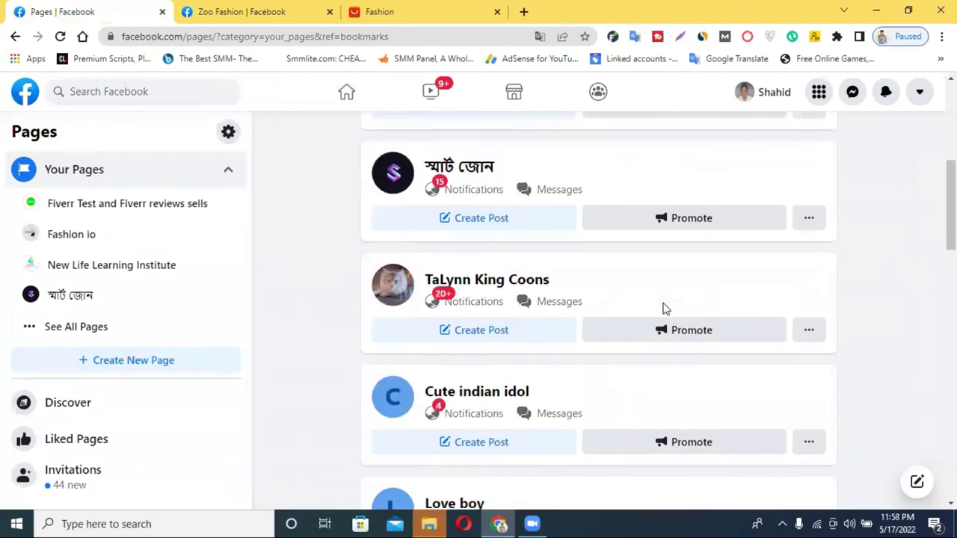
pyautogui.scroll(-12, 666, 308)
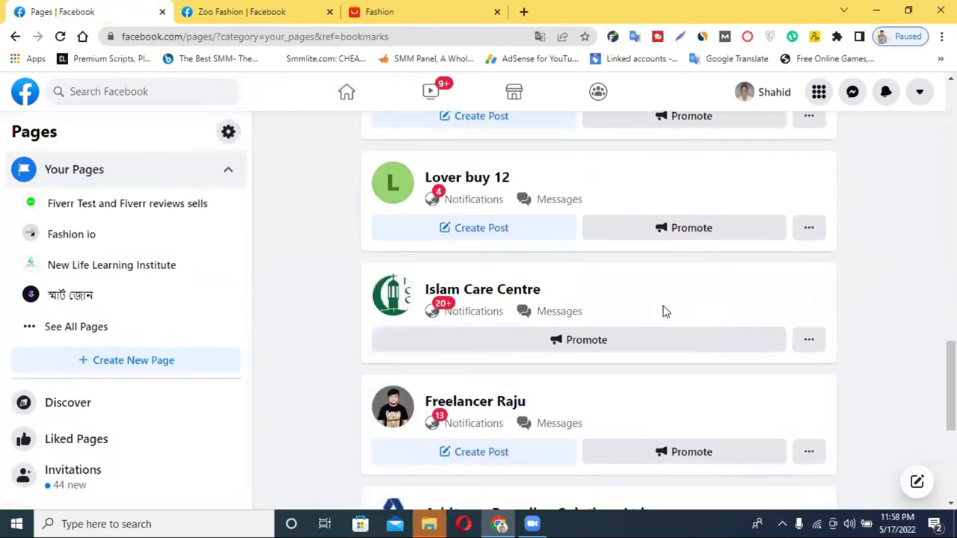